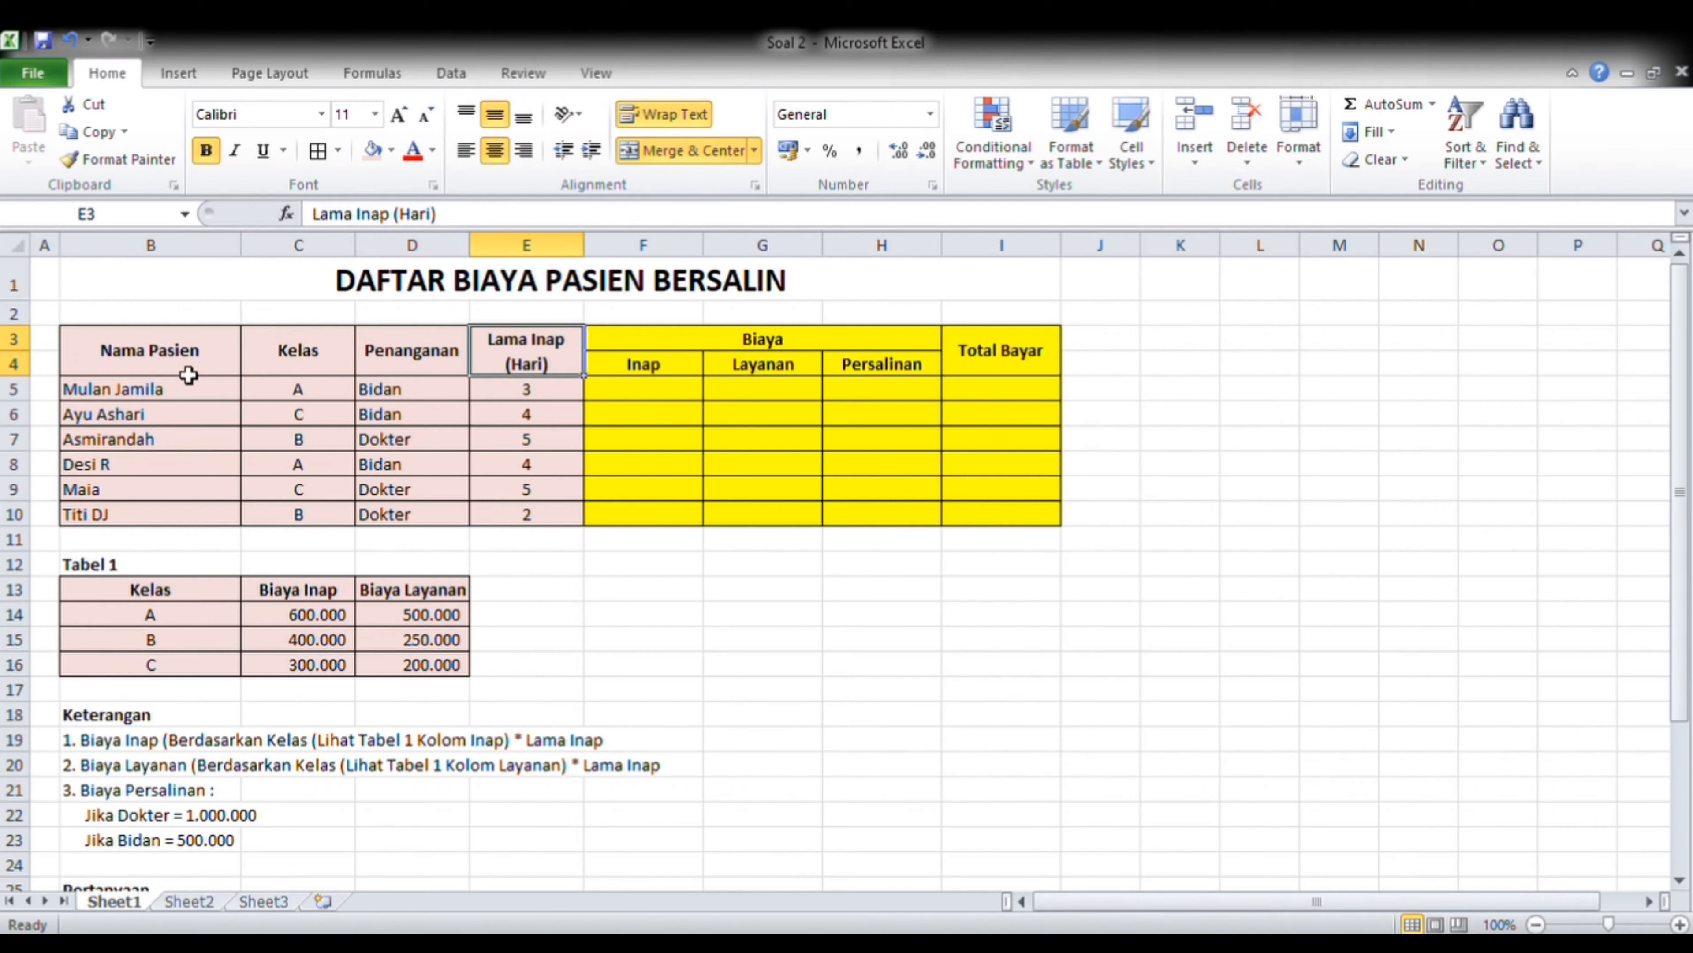
- Go through the patient names listed in the Nama Pasien column, rows 5 to 10
click(189, 372)
click(172, 394)
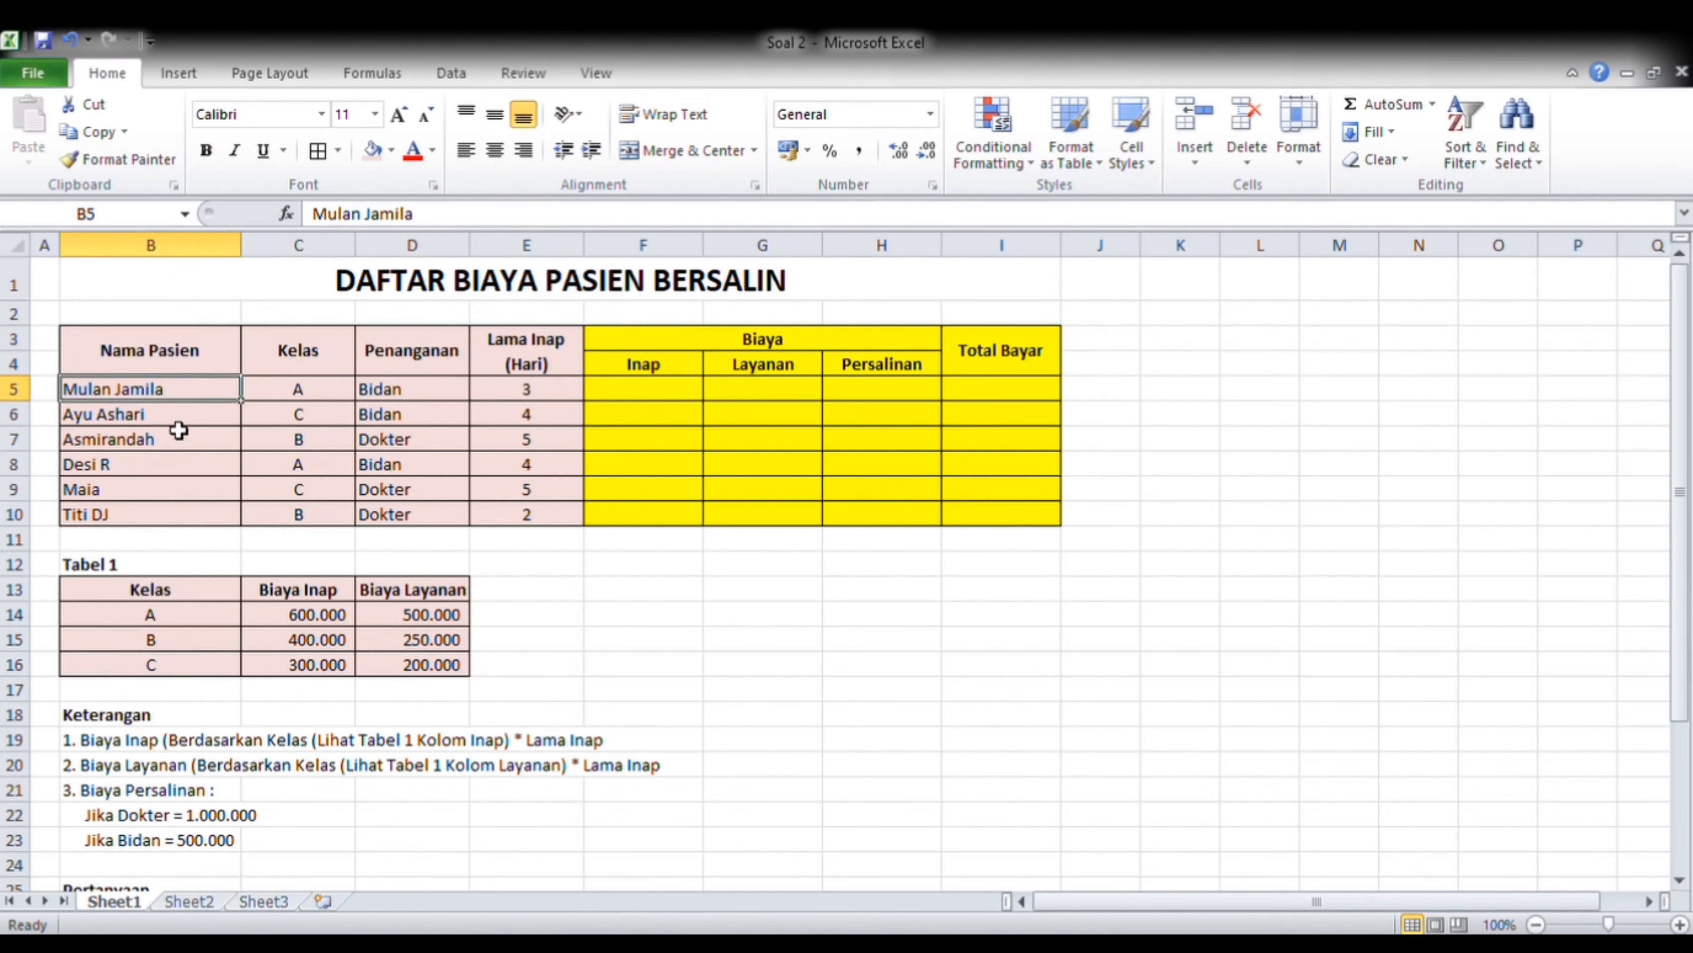
click(177, 416)
click(171, 439)
click(122, 468)
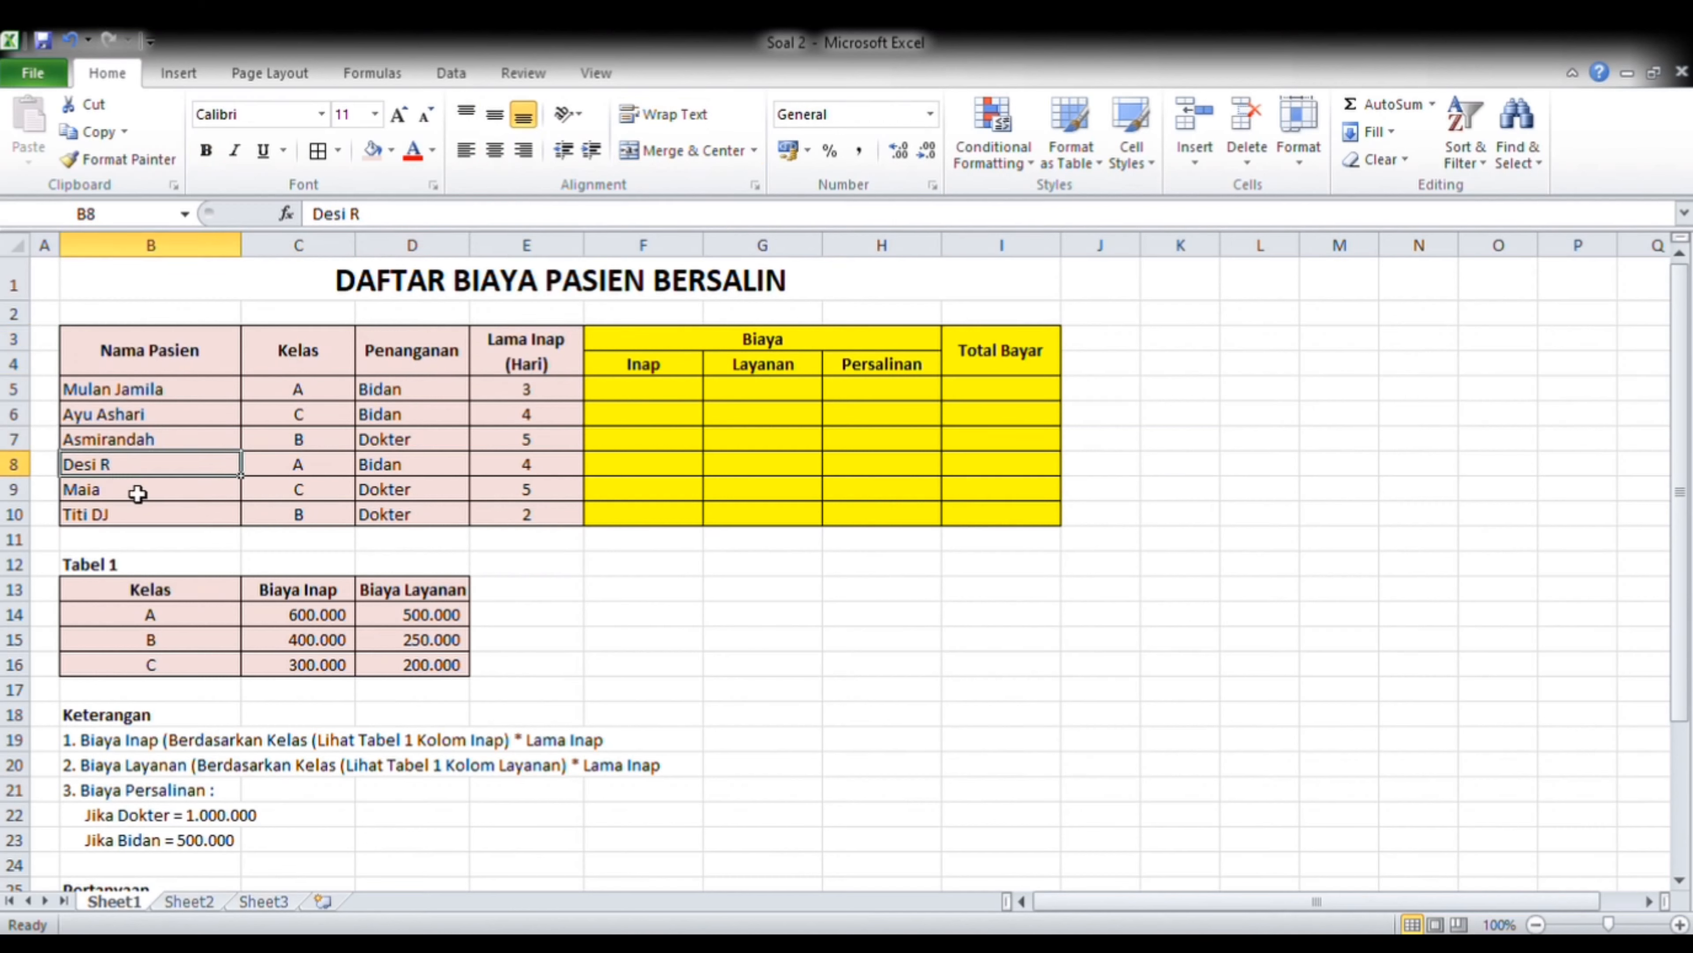
click(138, 493)
click(124, 520)
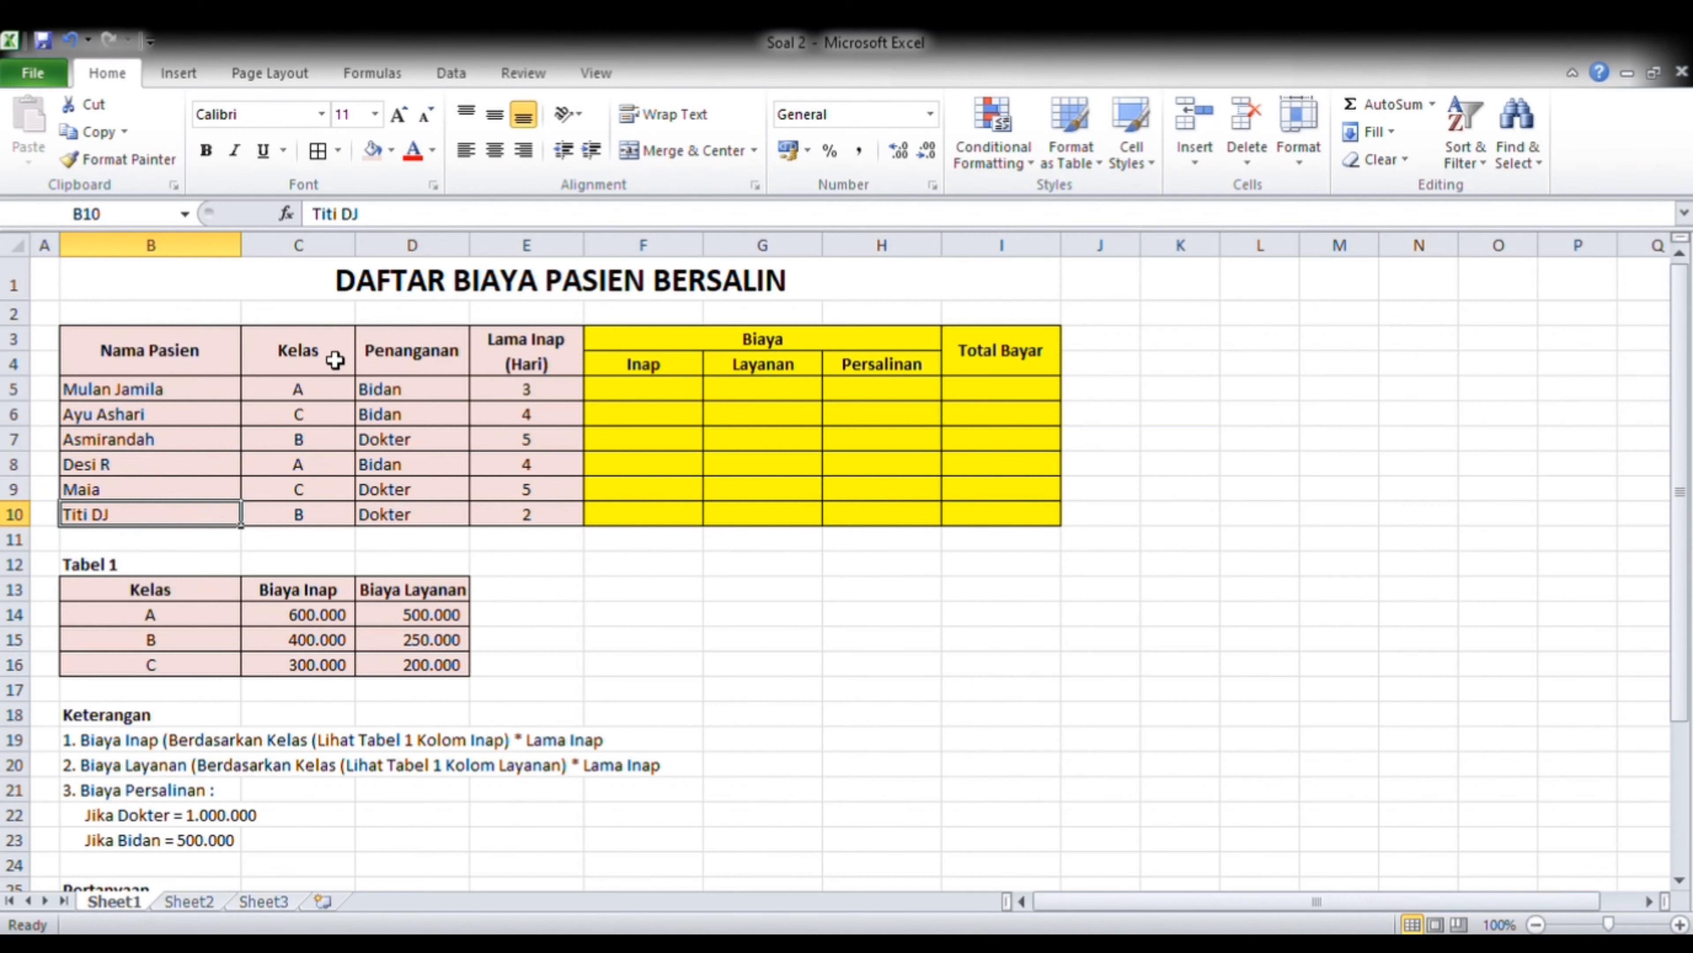
- Review the Kelas, Penanganan and Lama Inap (Hari) data in the patient table's filled-in columns
click(334, 360)
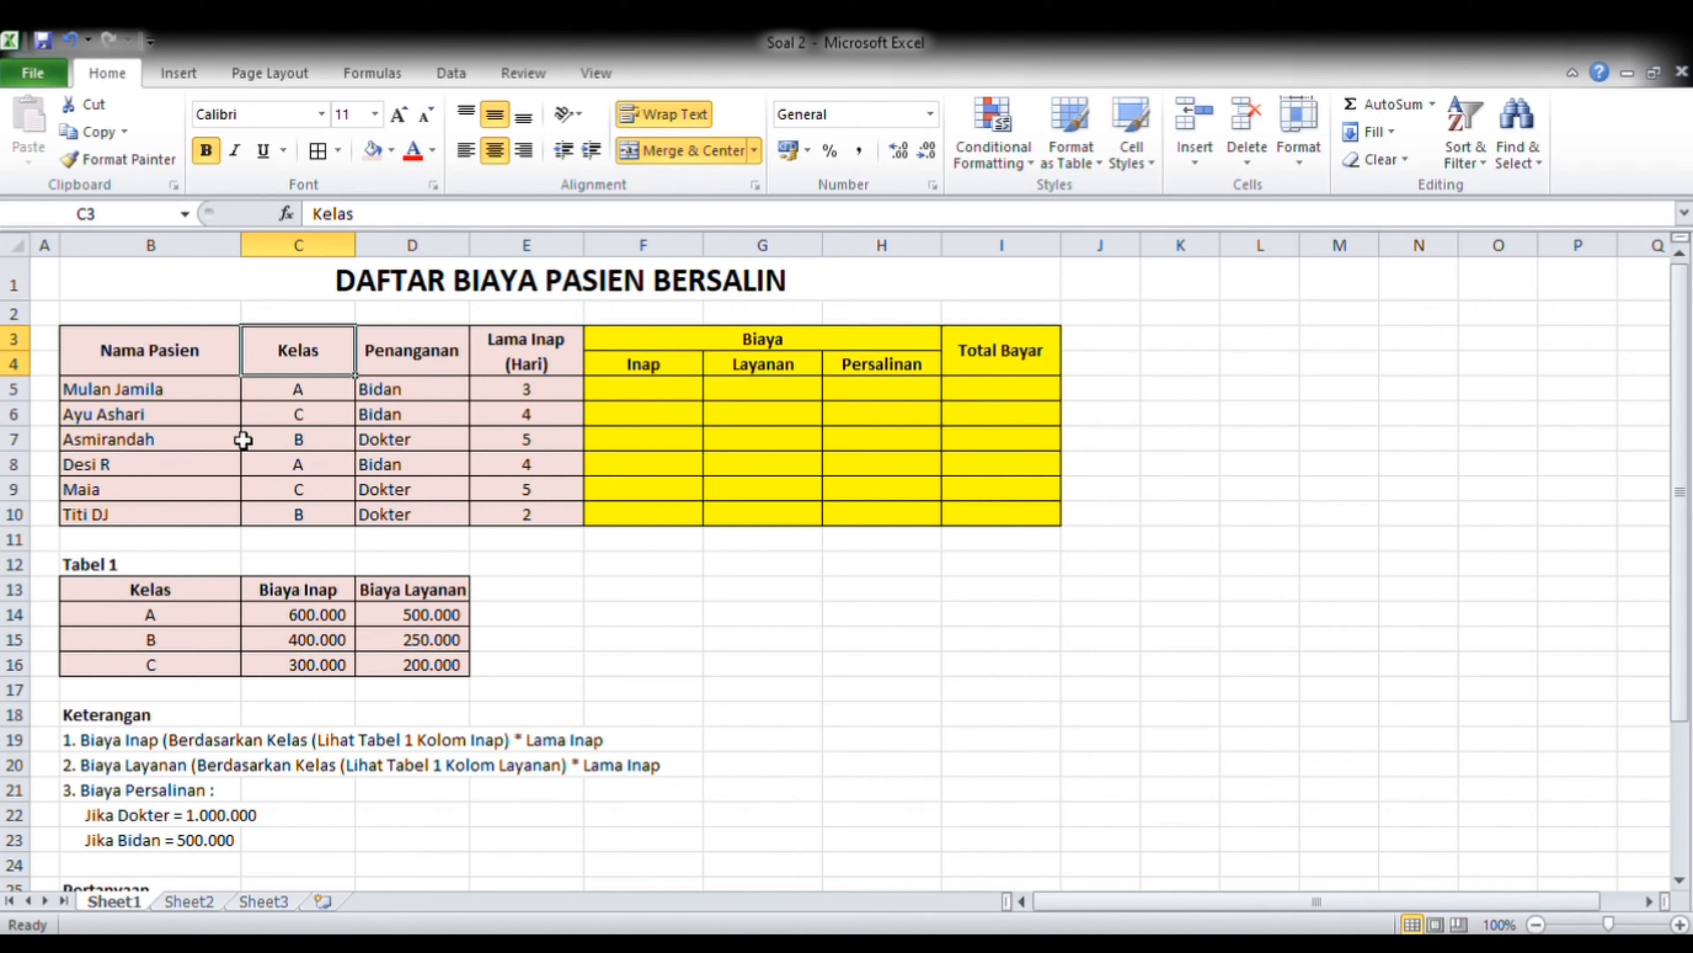
click(428, 360)
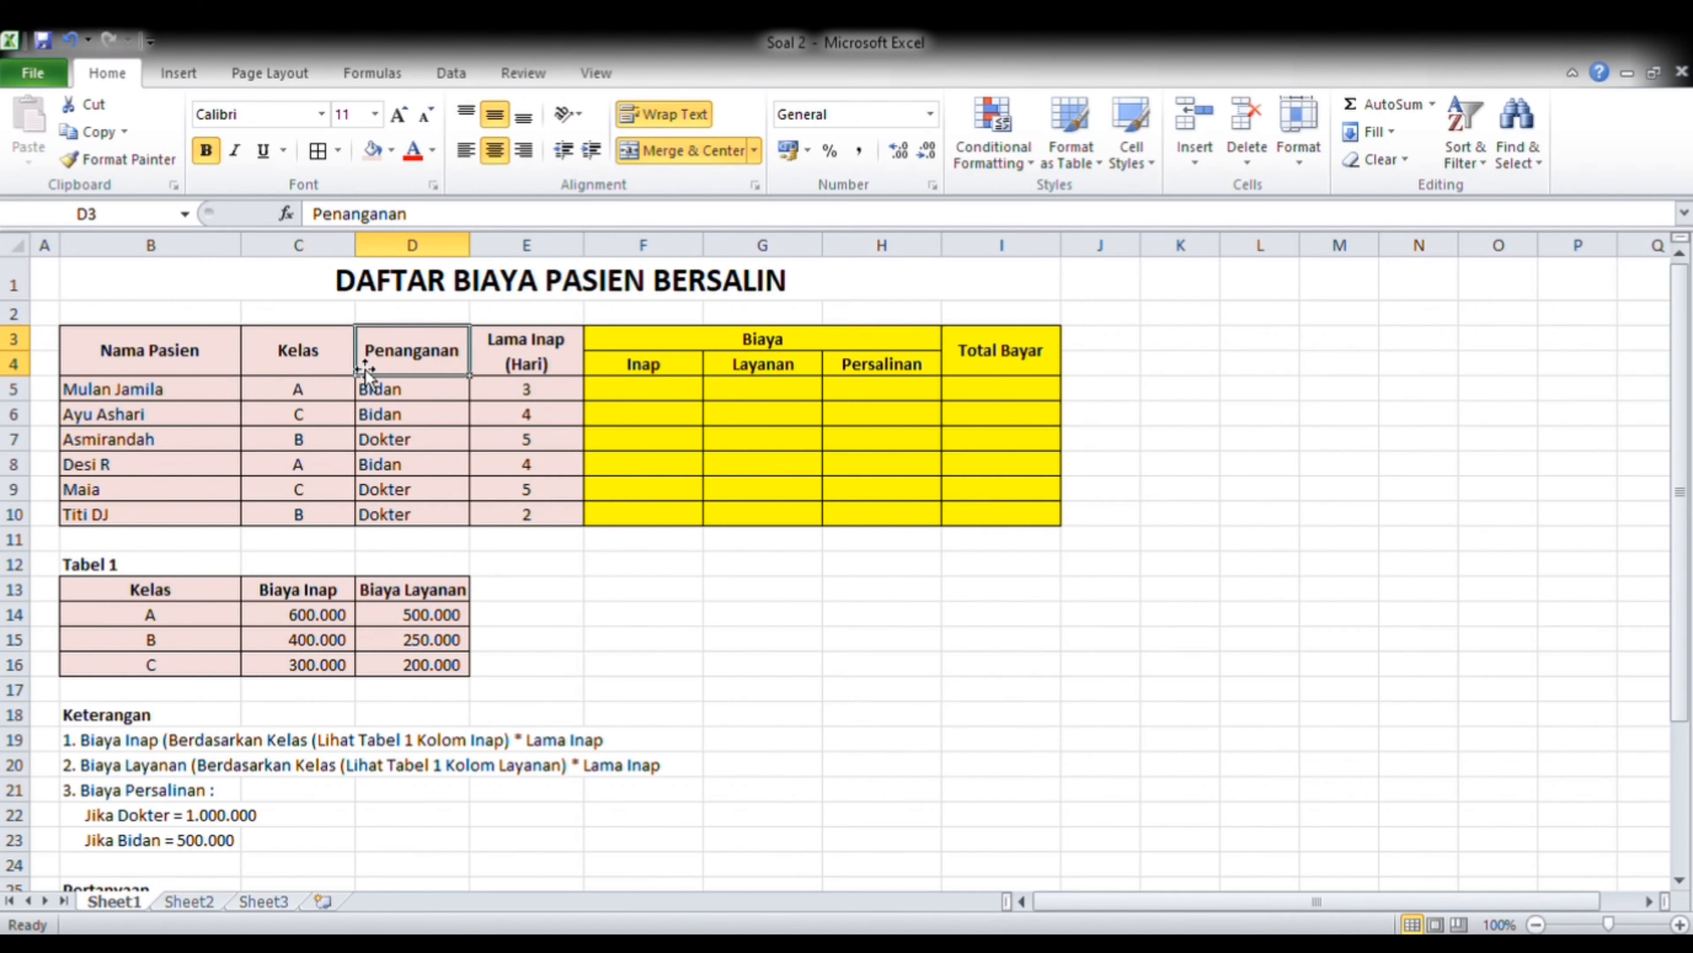
click(410, 390)
click(396, 441)
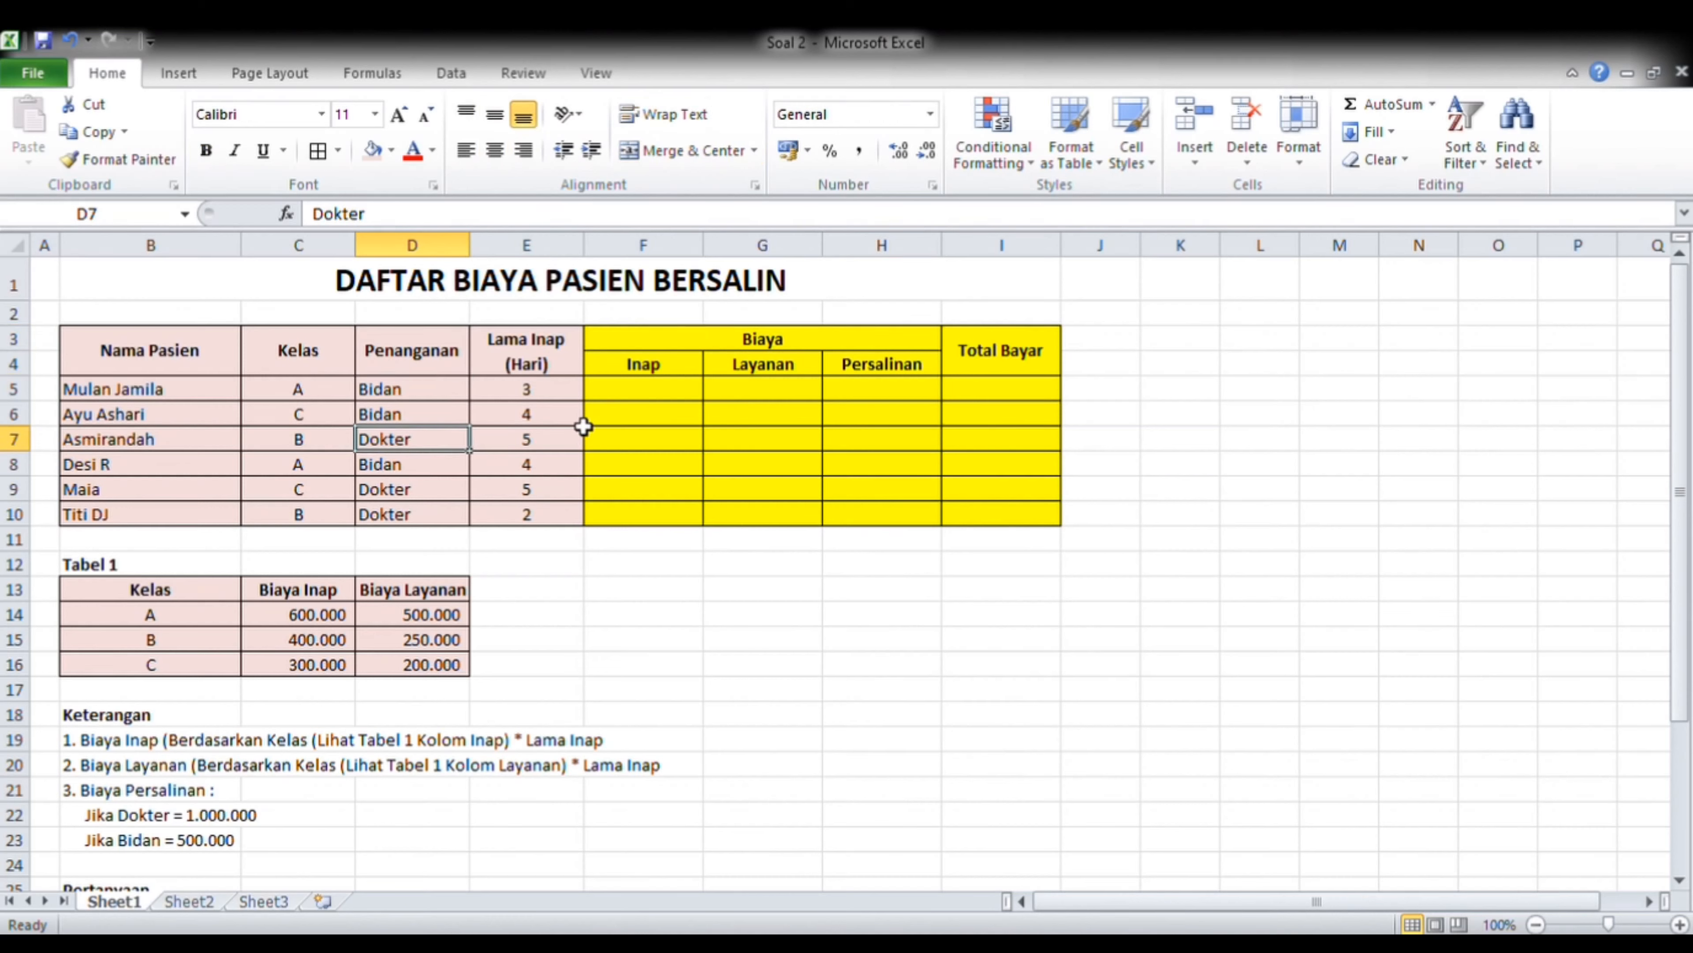
click(542, 398)
click(547, 421)
click(531, 444)
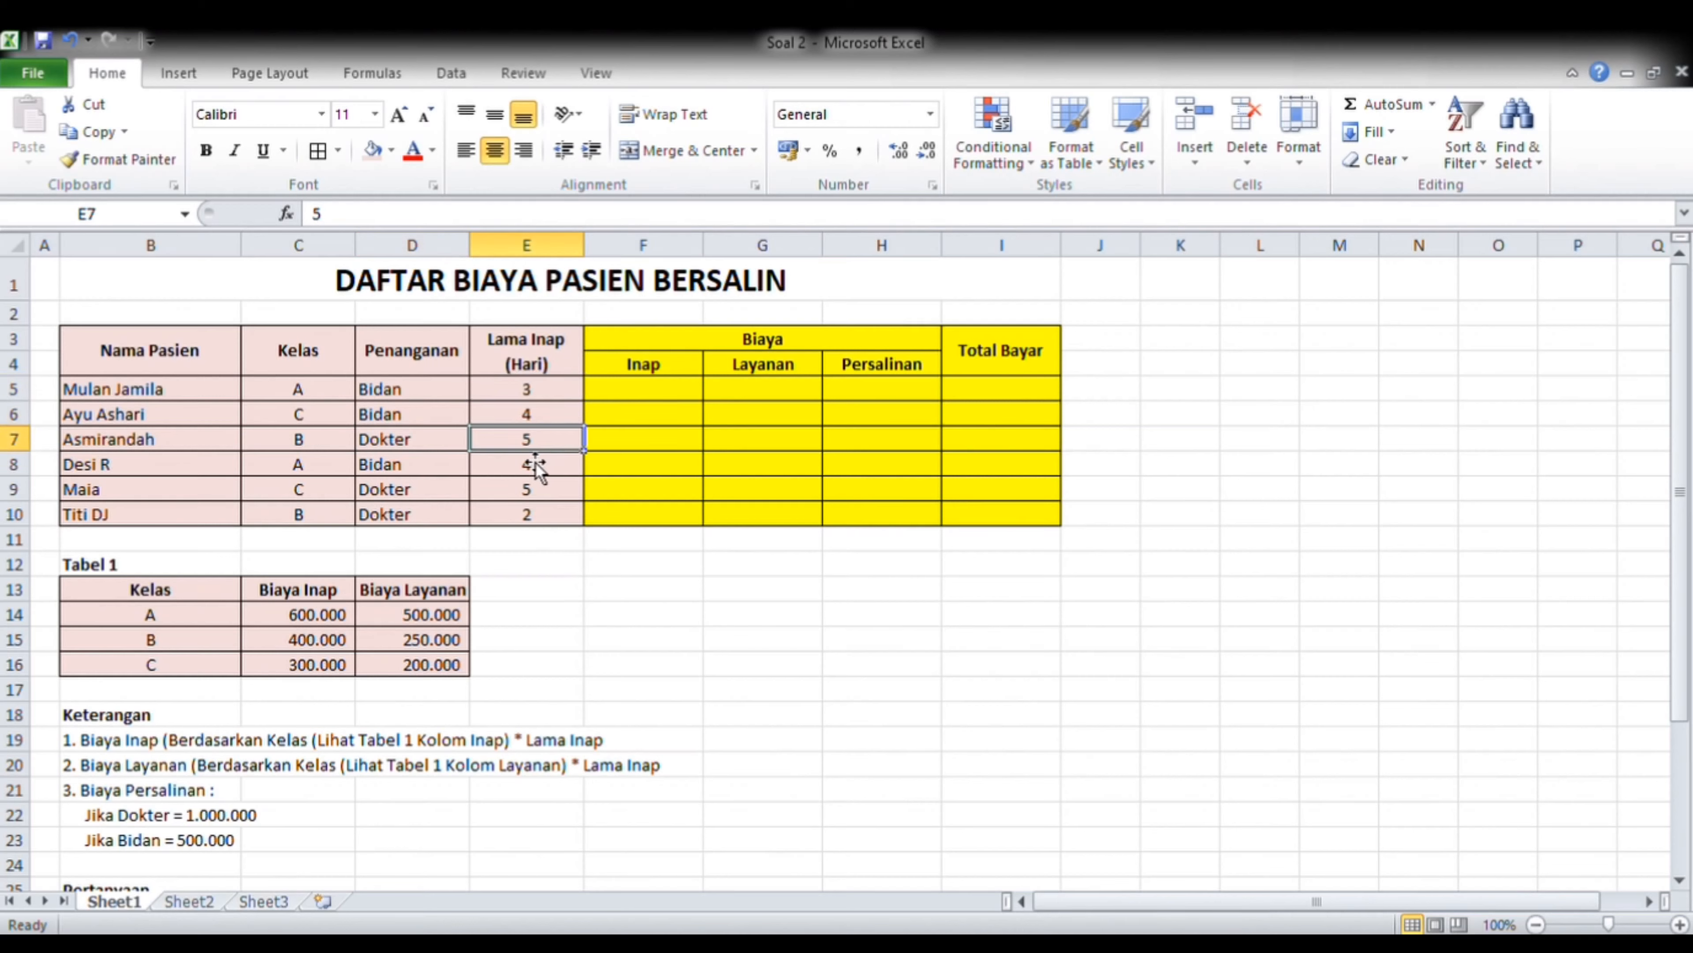
click(539, 473)
click(540, 497)
click(542, 523)
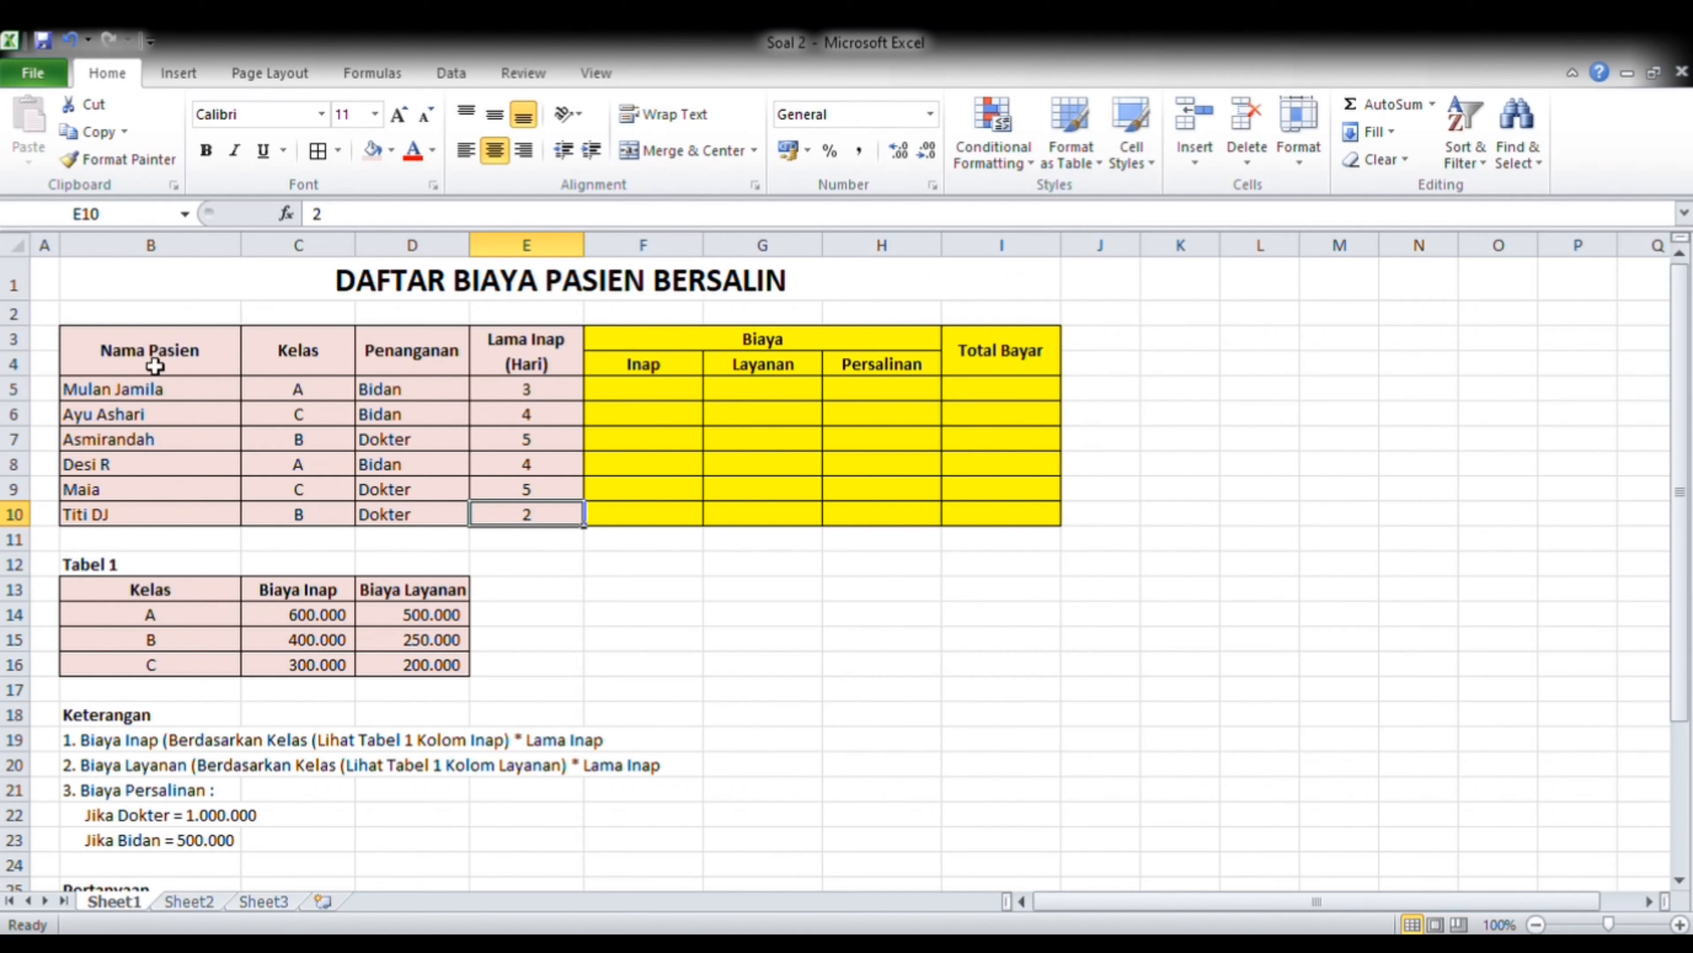
drag(155, 366, 465, 521)
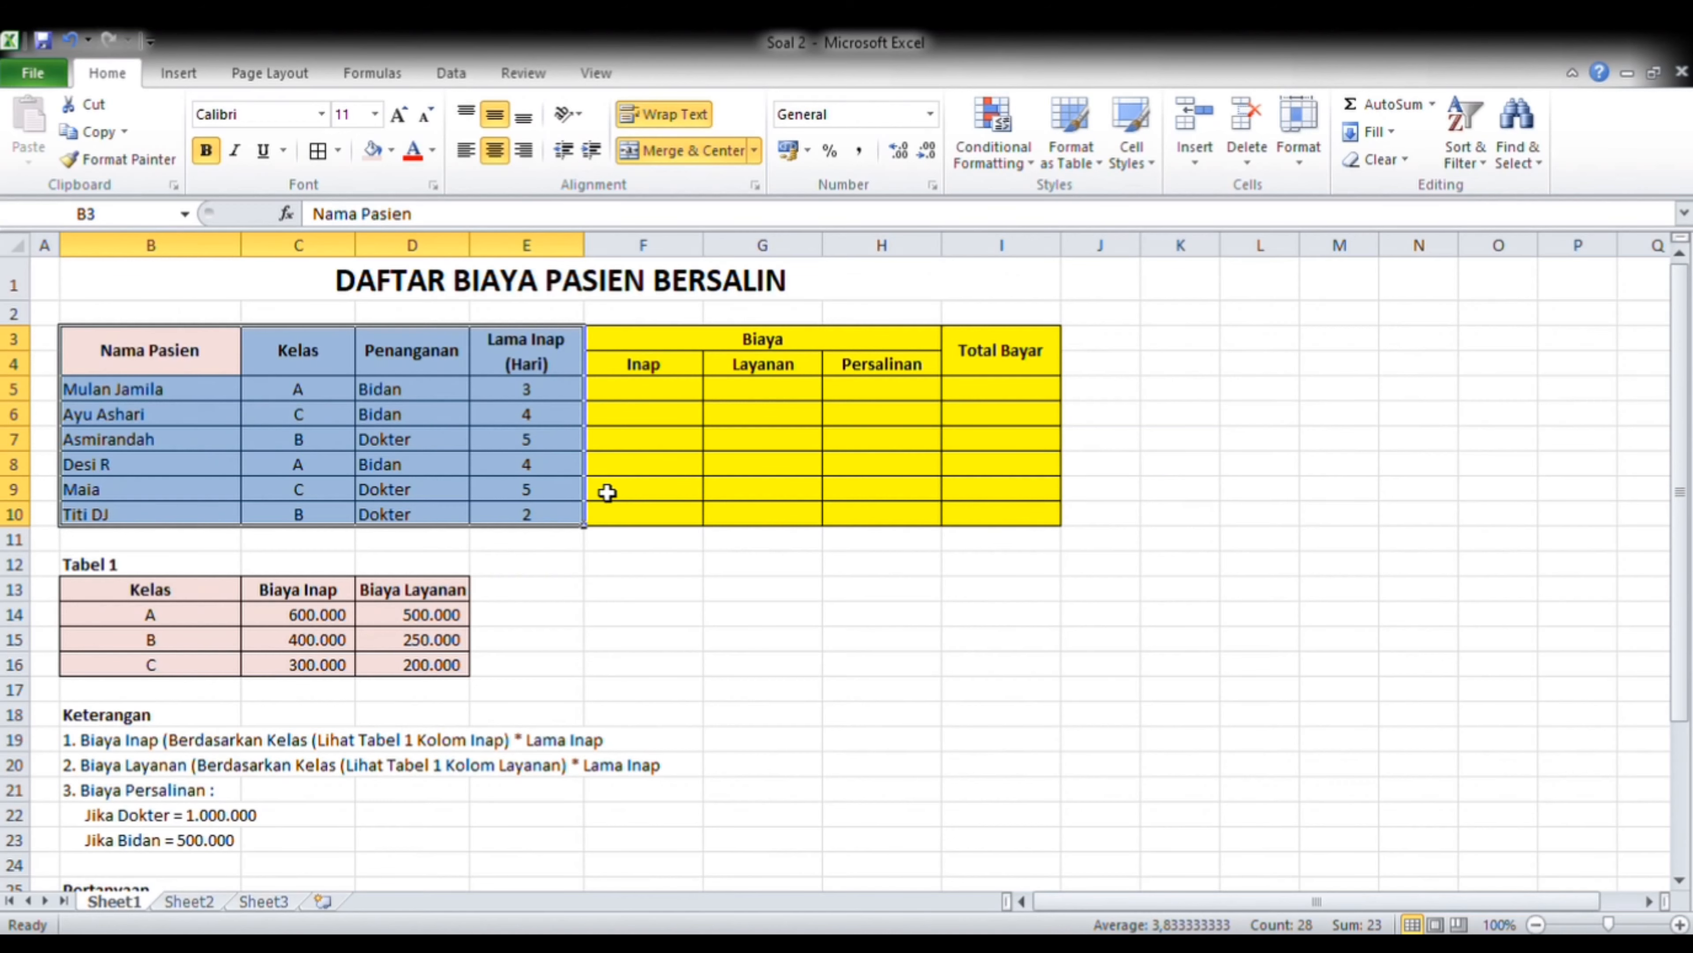
click(658, 615)
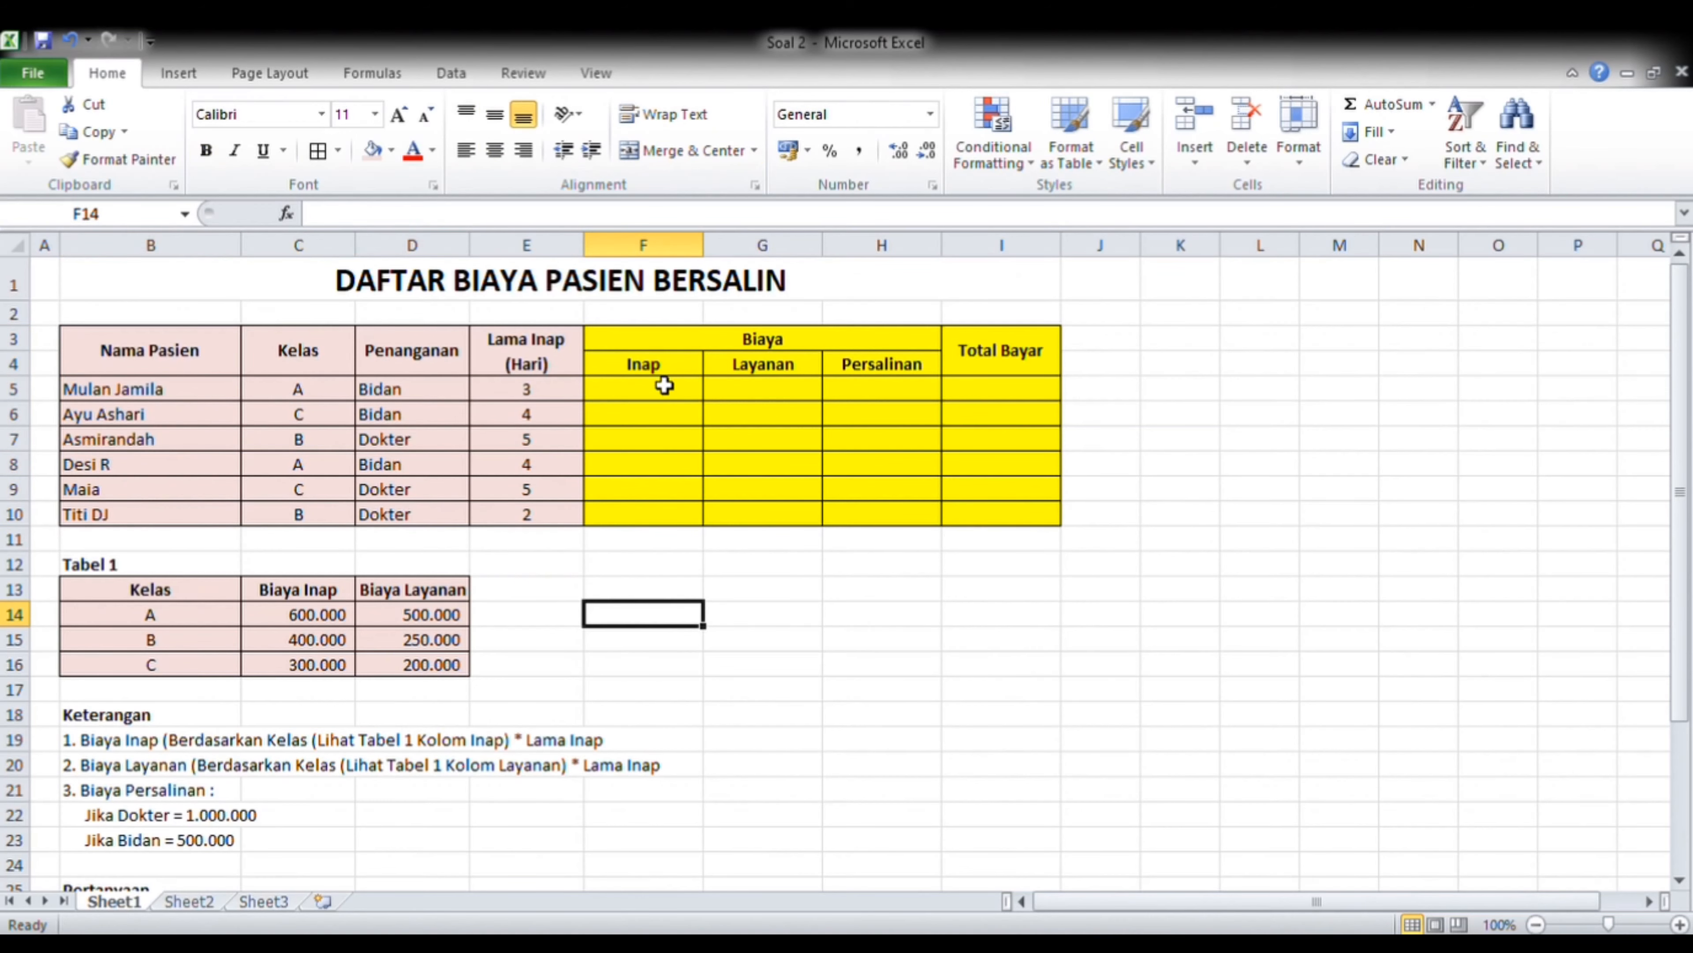
- Read the Pertanyaan instruction in B26 and inspect the empty Inap, Layanan, Persalinan and Total Bayar columns
scroll(336, 788, down, 1)
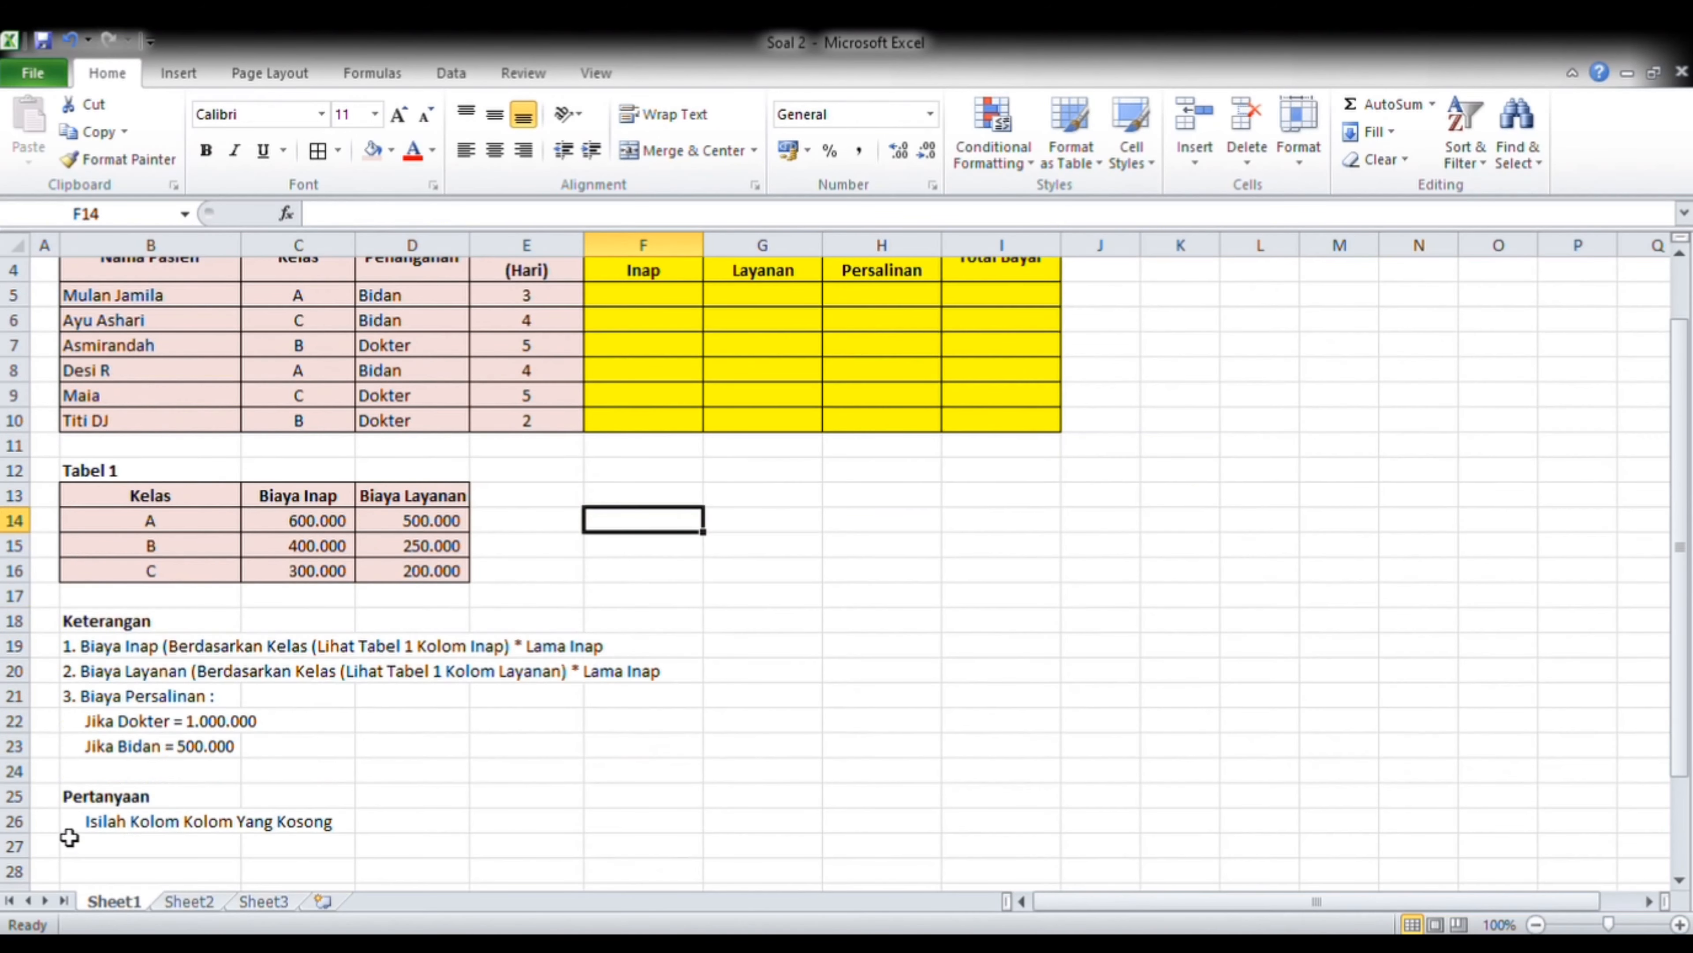
click(100, 822)
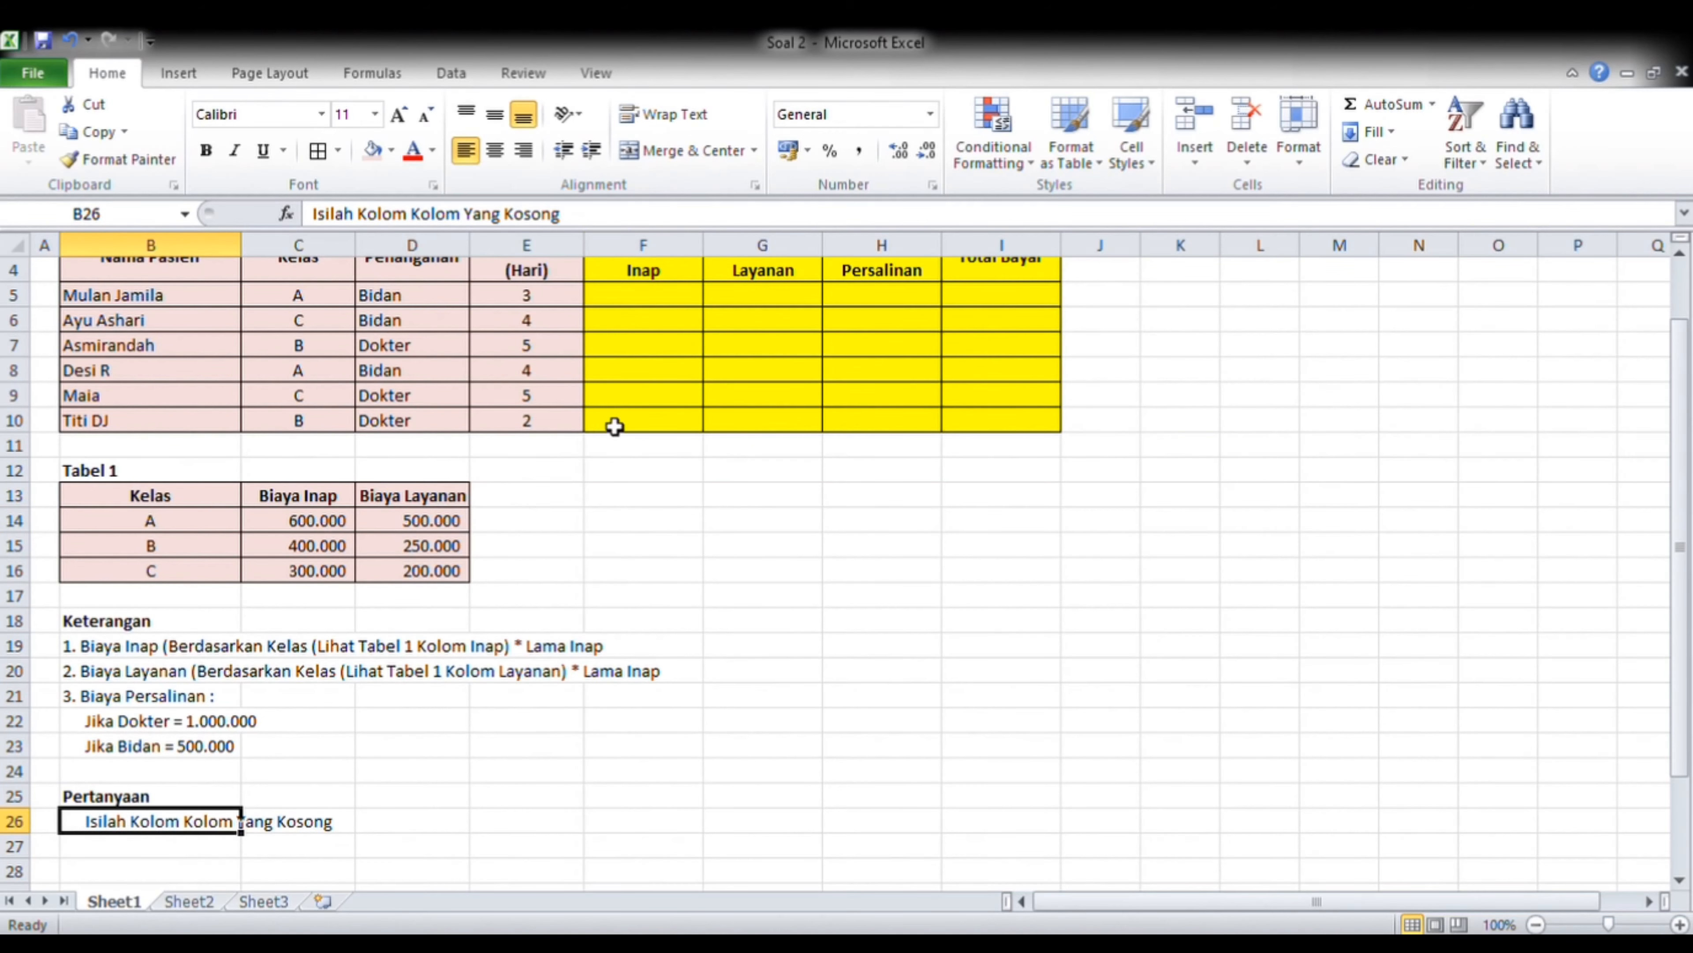
scroll(674, 380, up, 1)
click(673, 346)
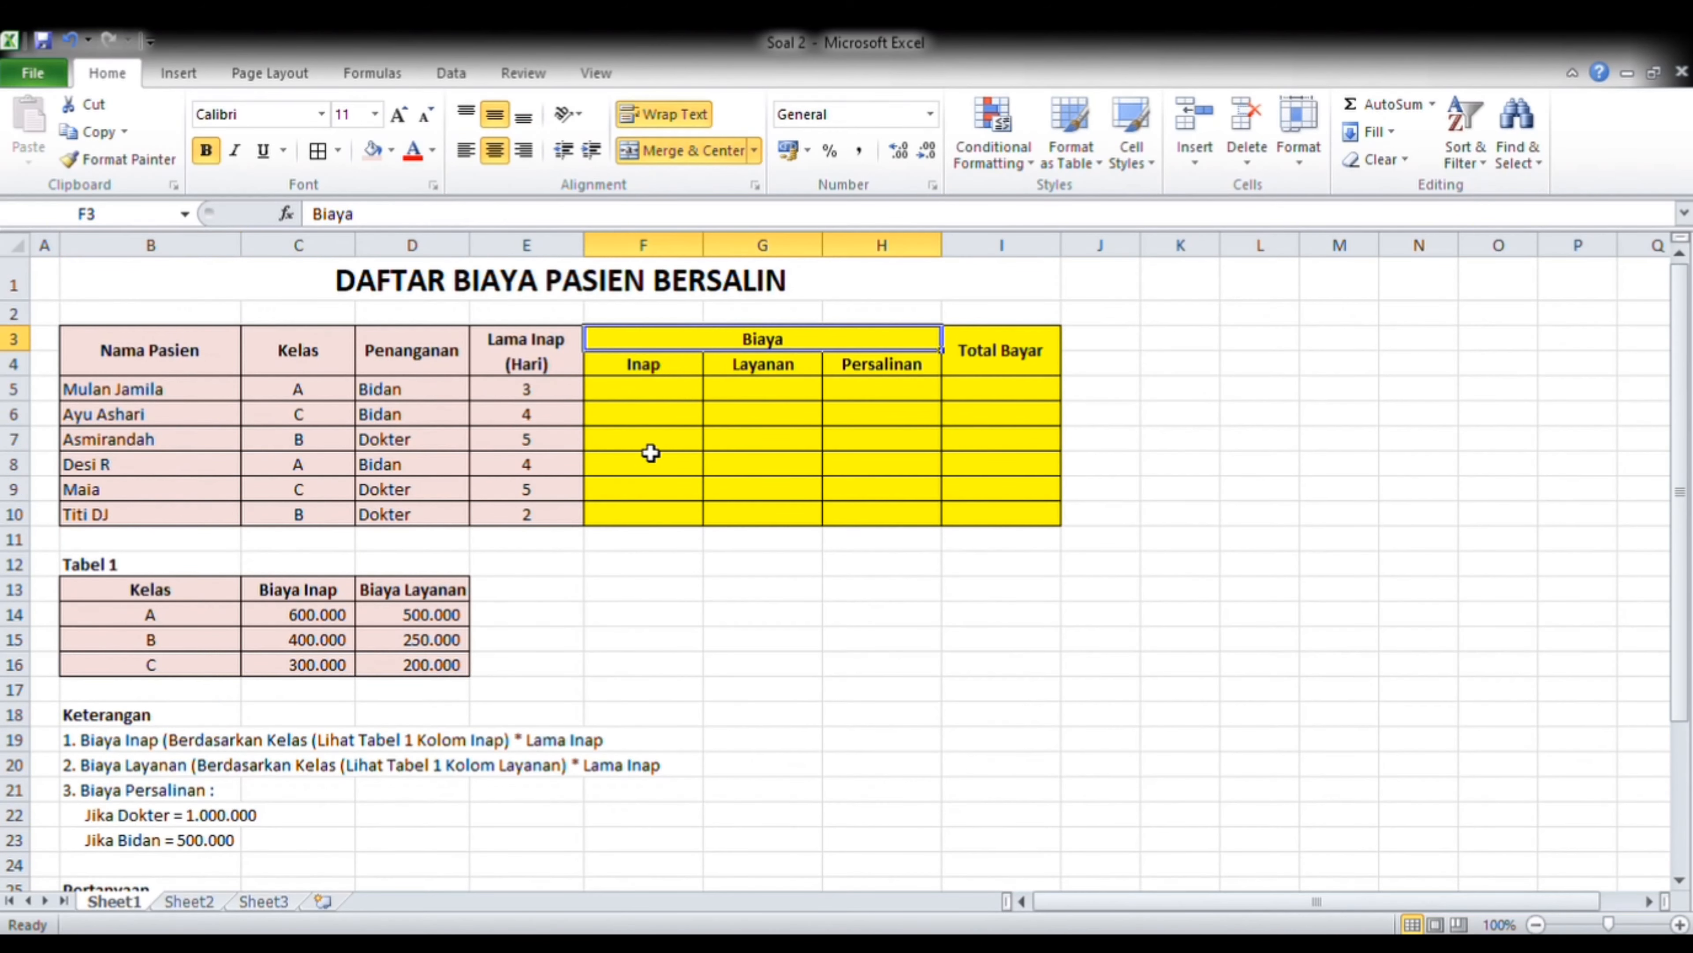
click(659, 369)
click(782, 371)
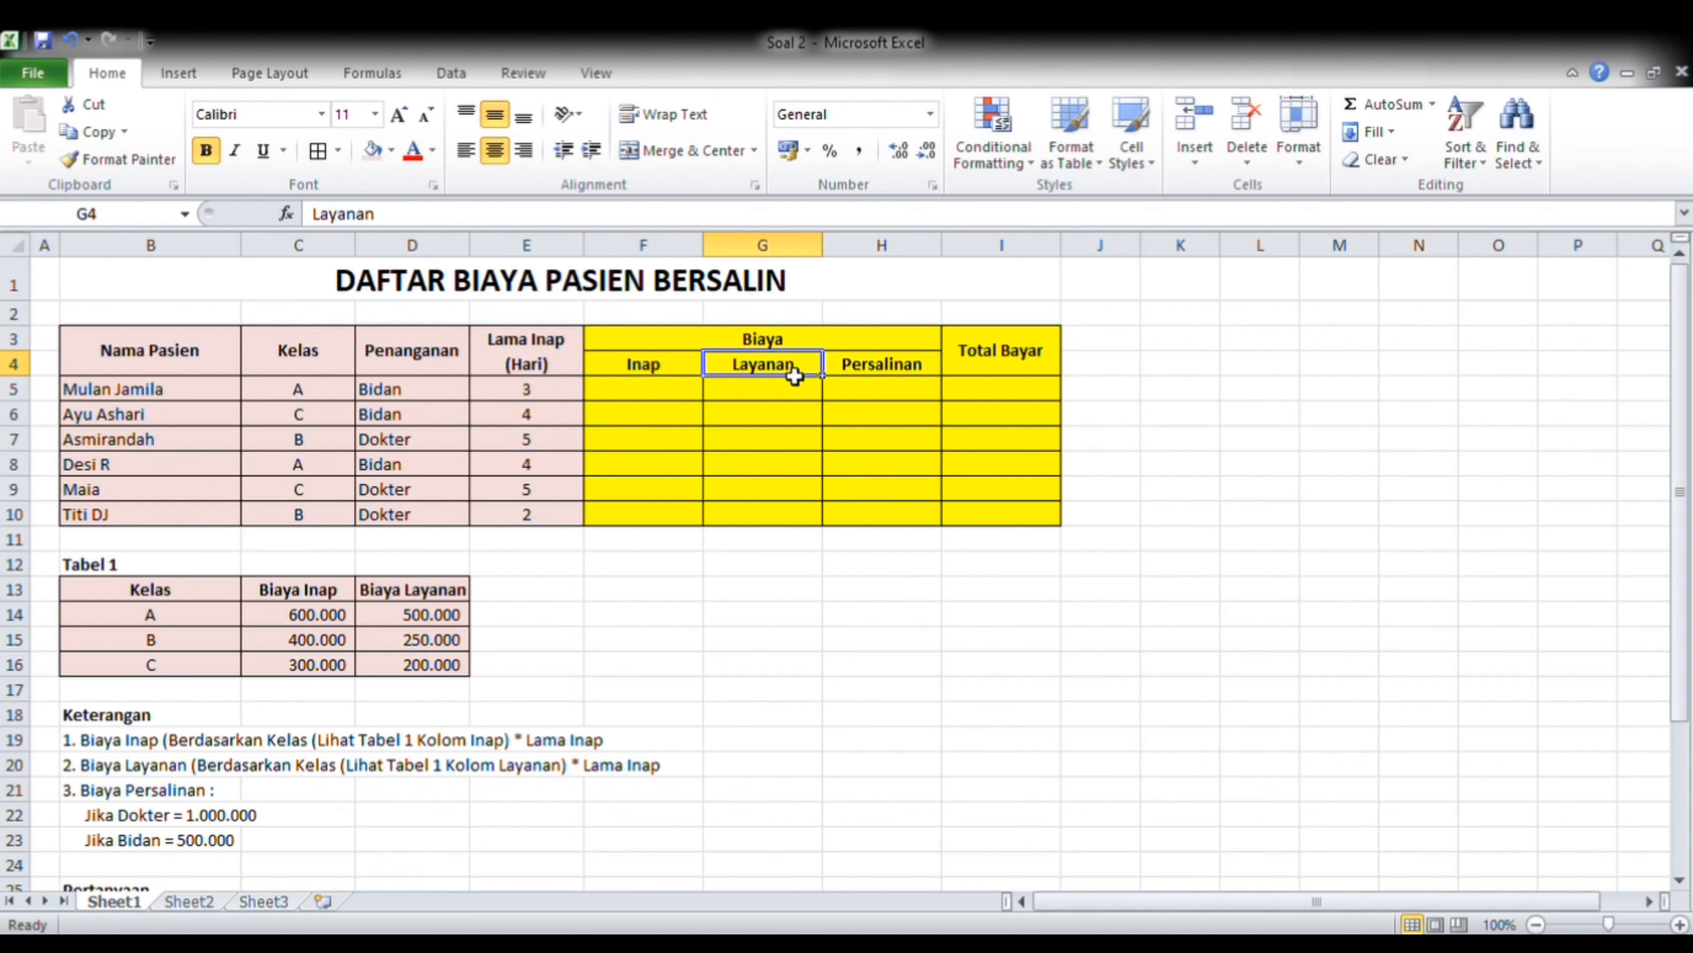
click(869, 374)
click(1010, 357)
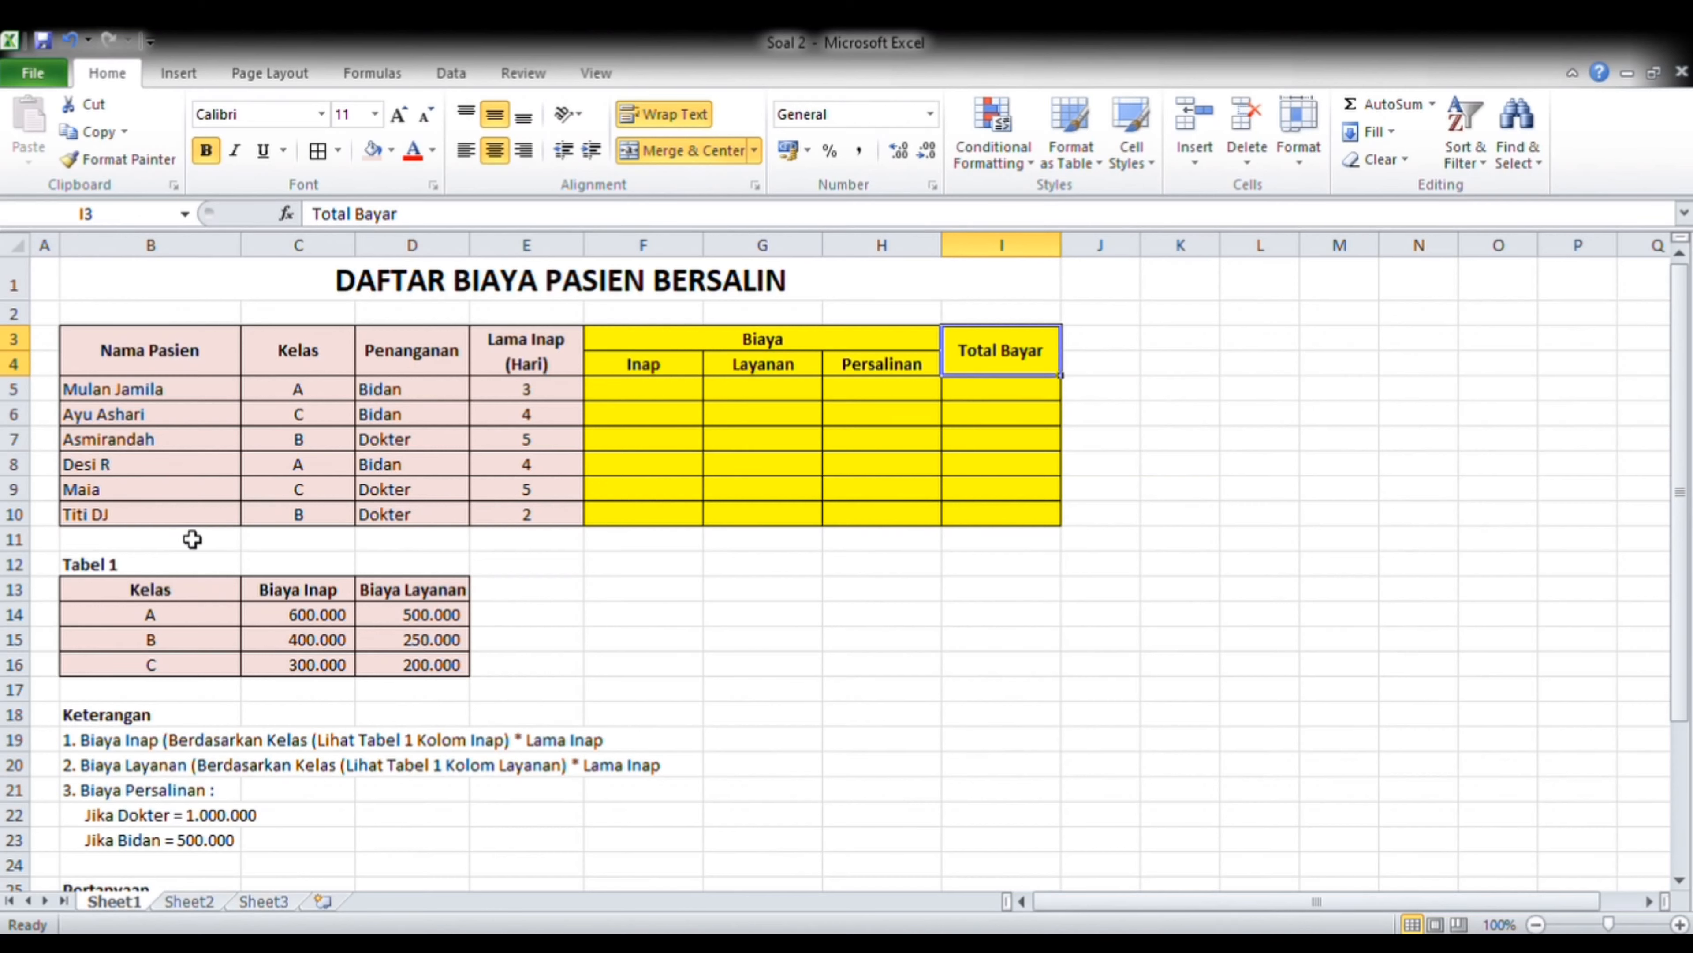
- Check the Biaya Inap rate for each class A, B and C in Tabel 1
click(123, 594)
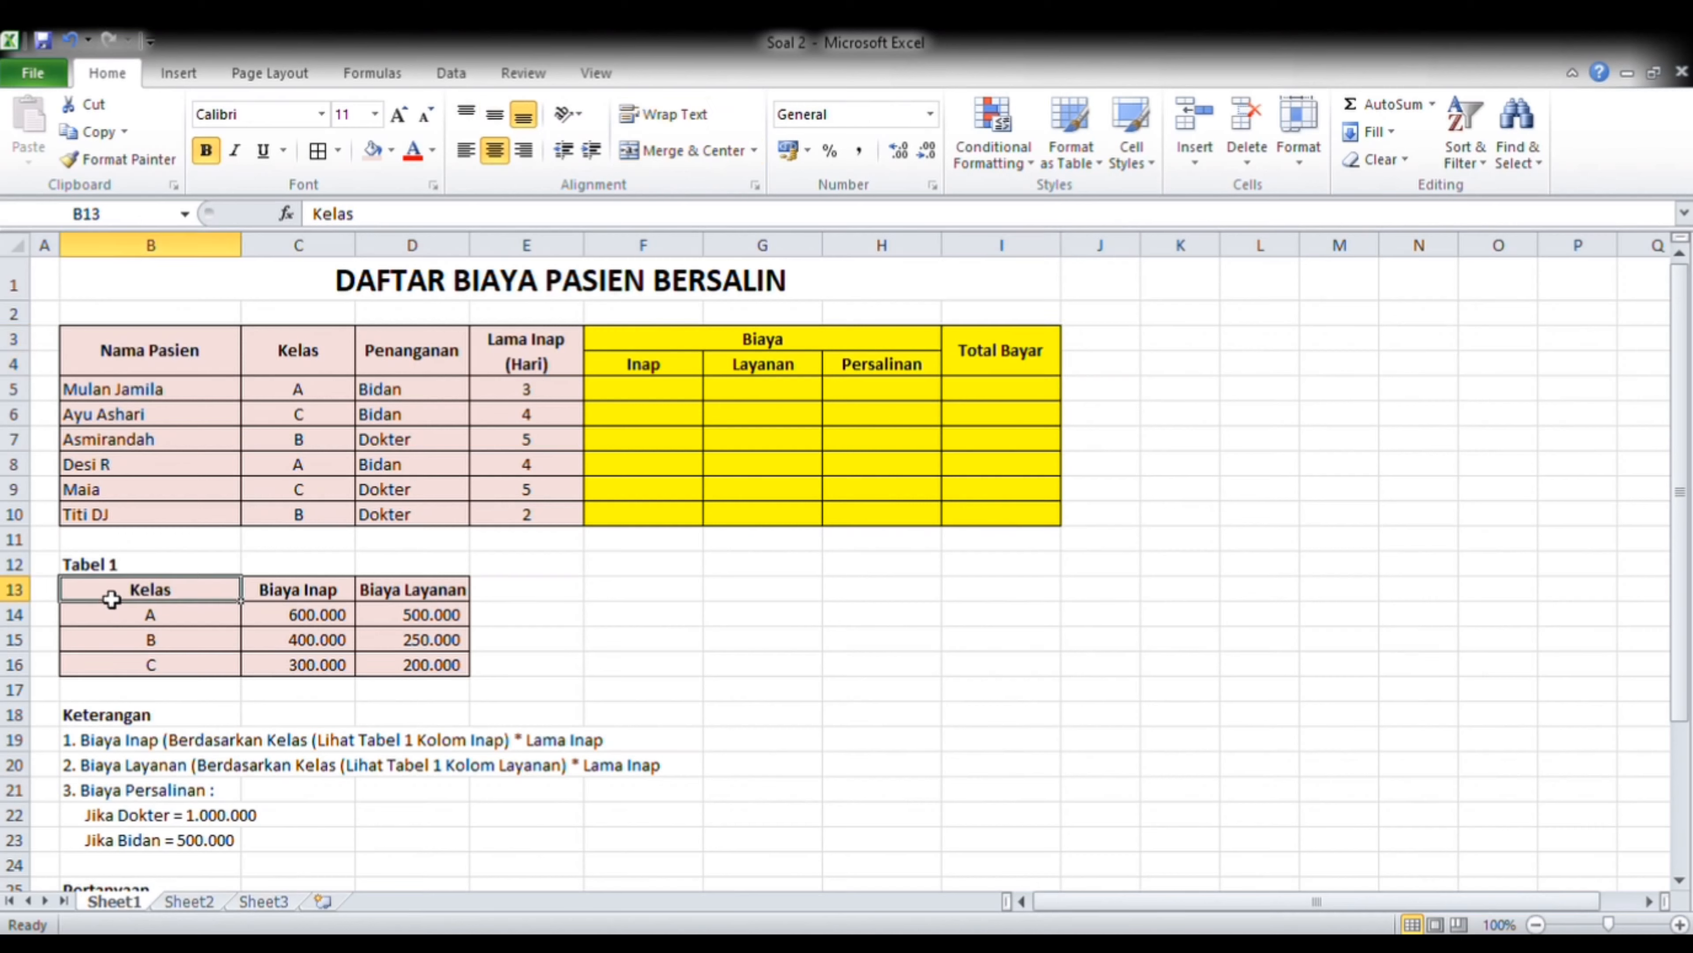
click(101, 621)
click(300, 625)
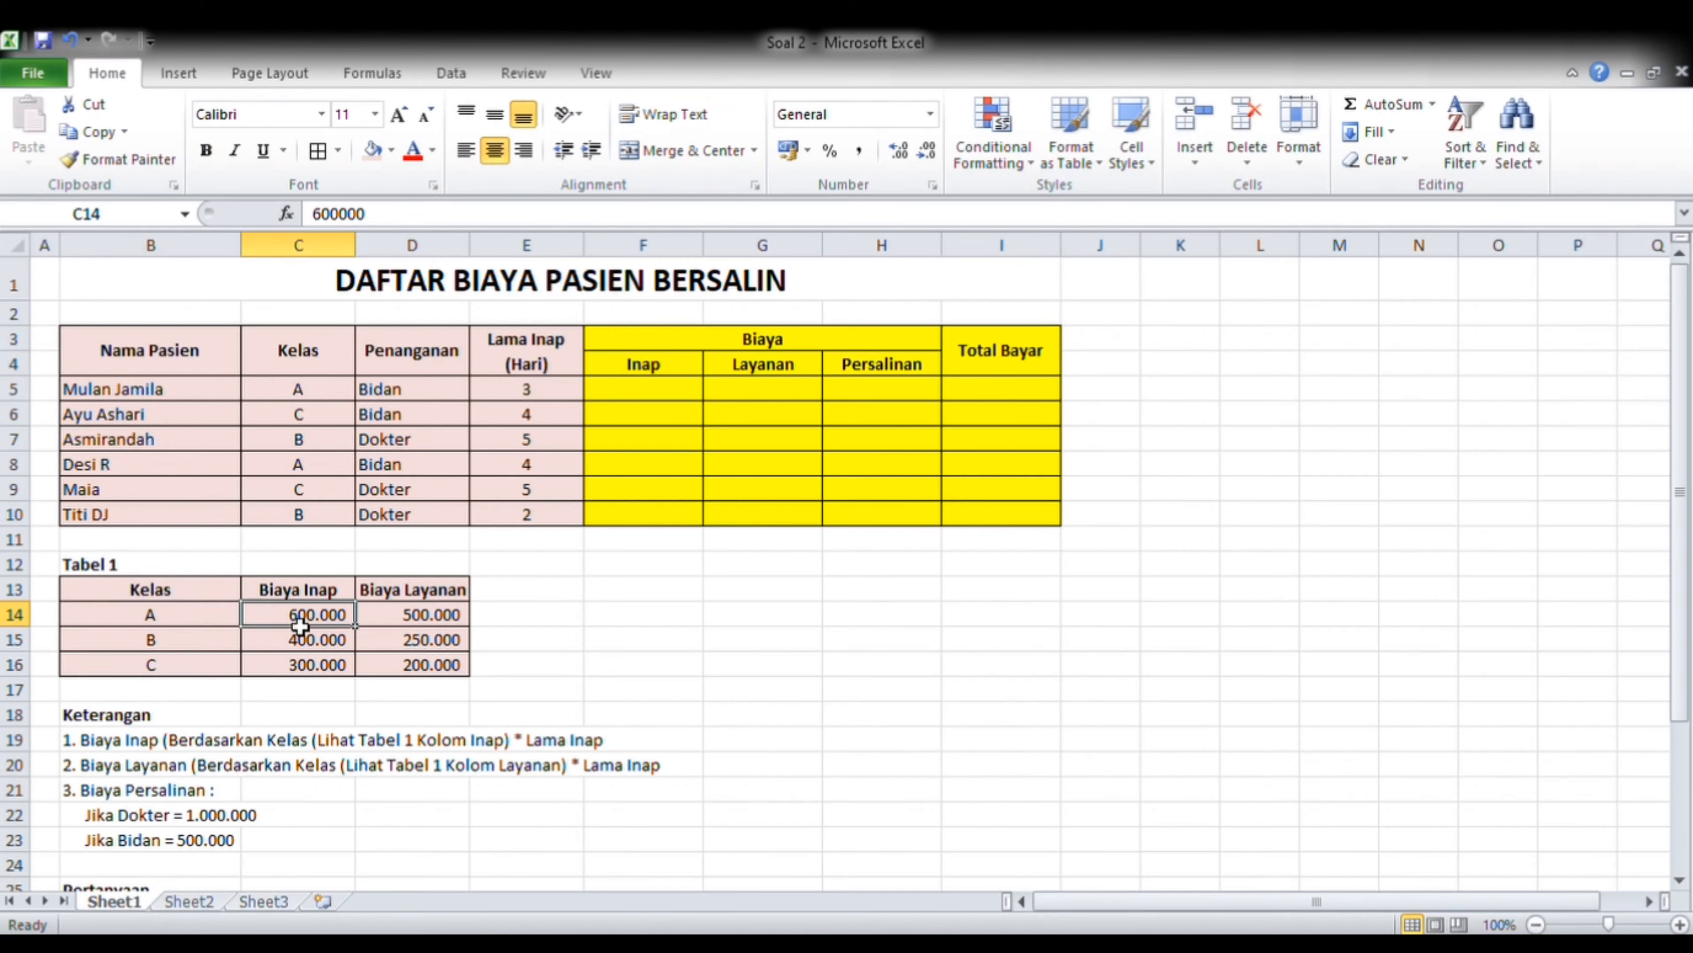
click(199, 650)
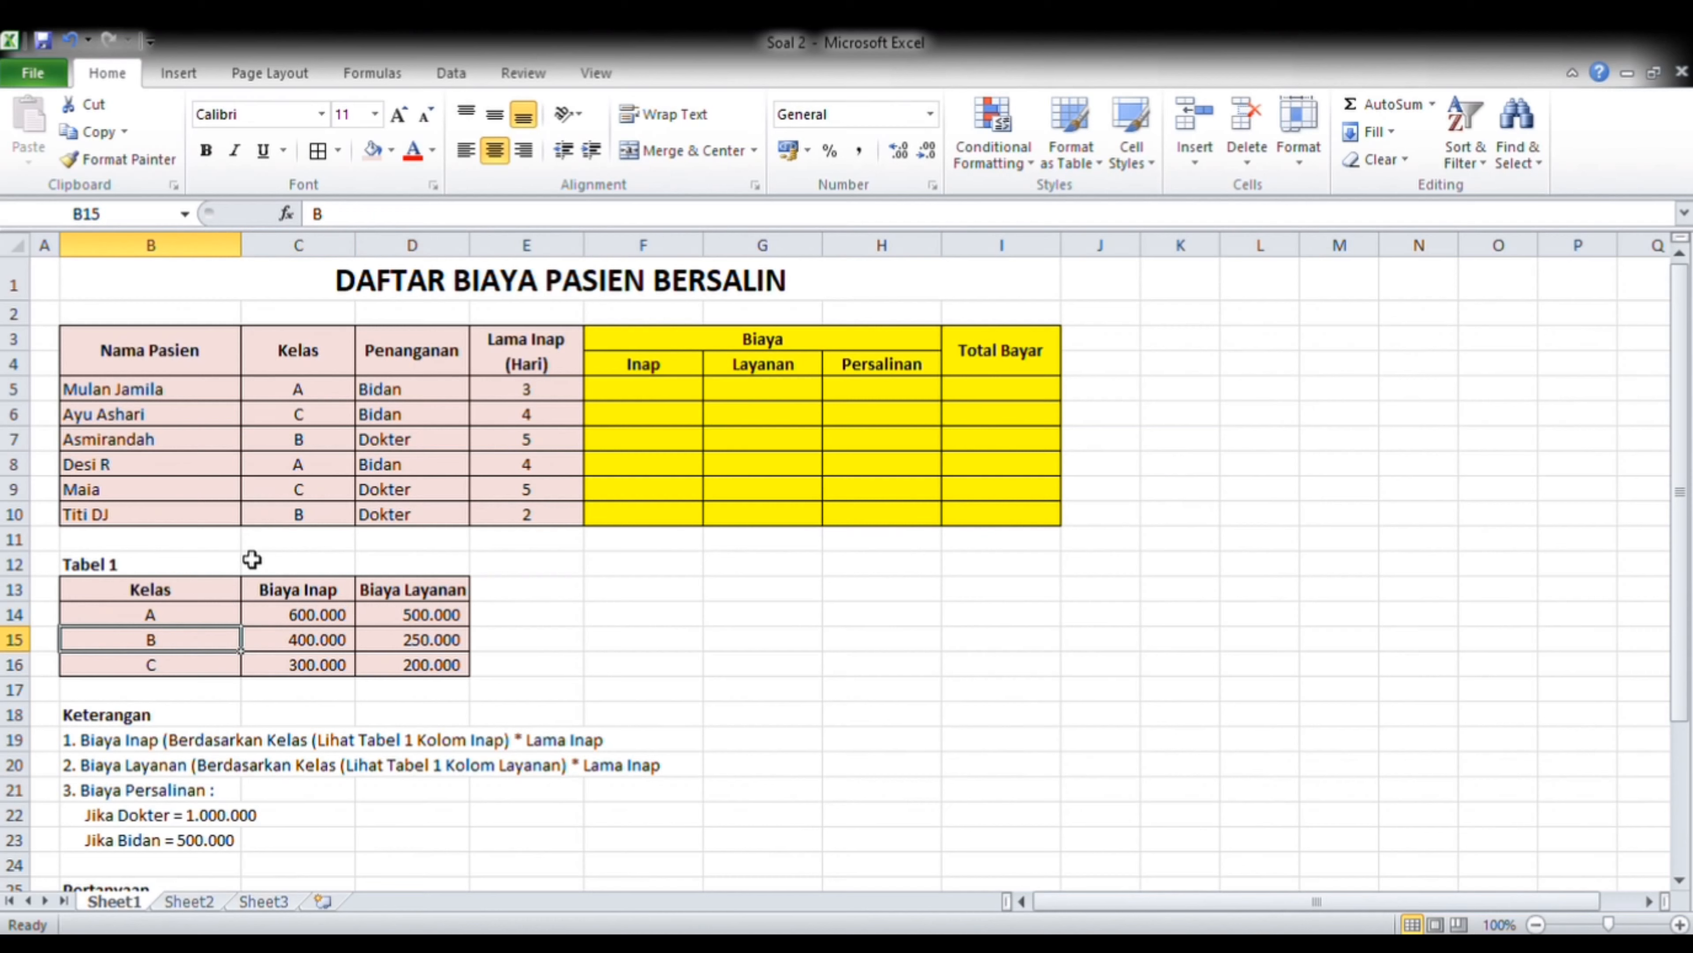
click(316, 648)
click(221, 669)
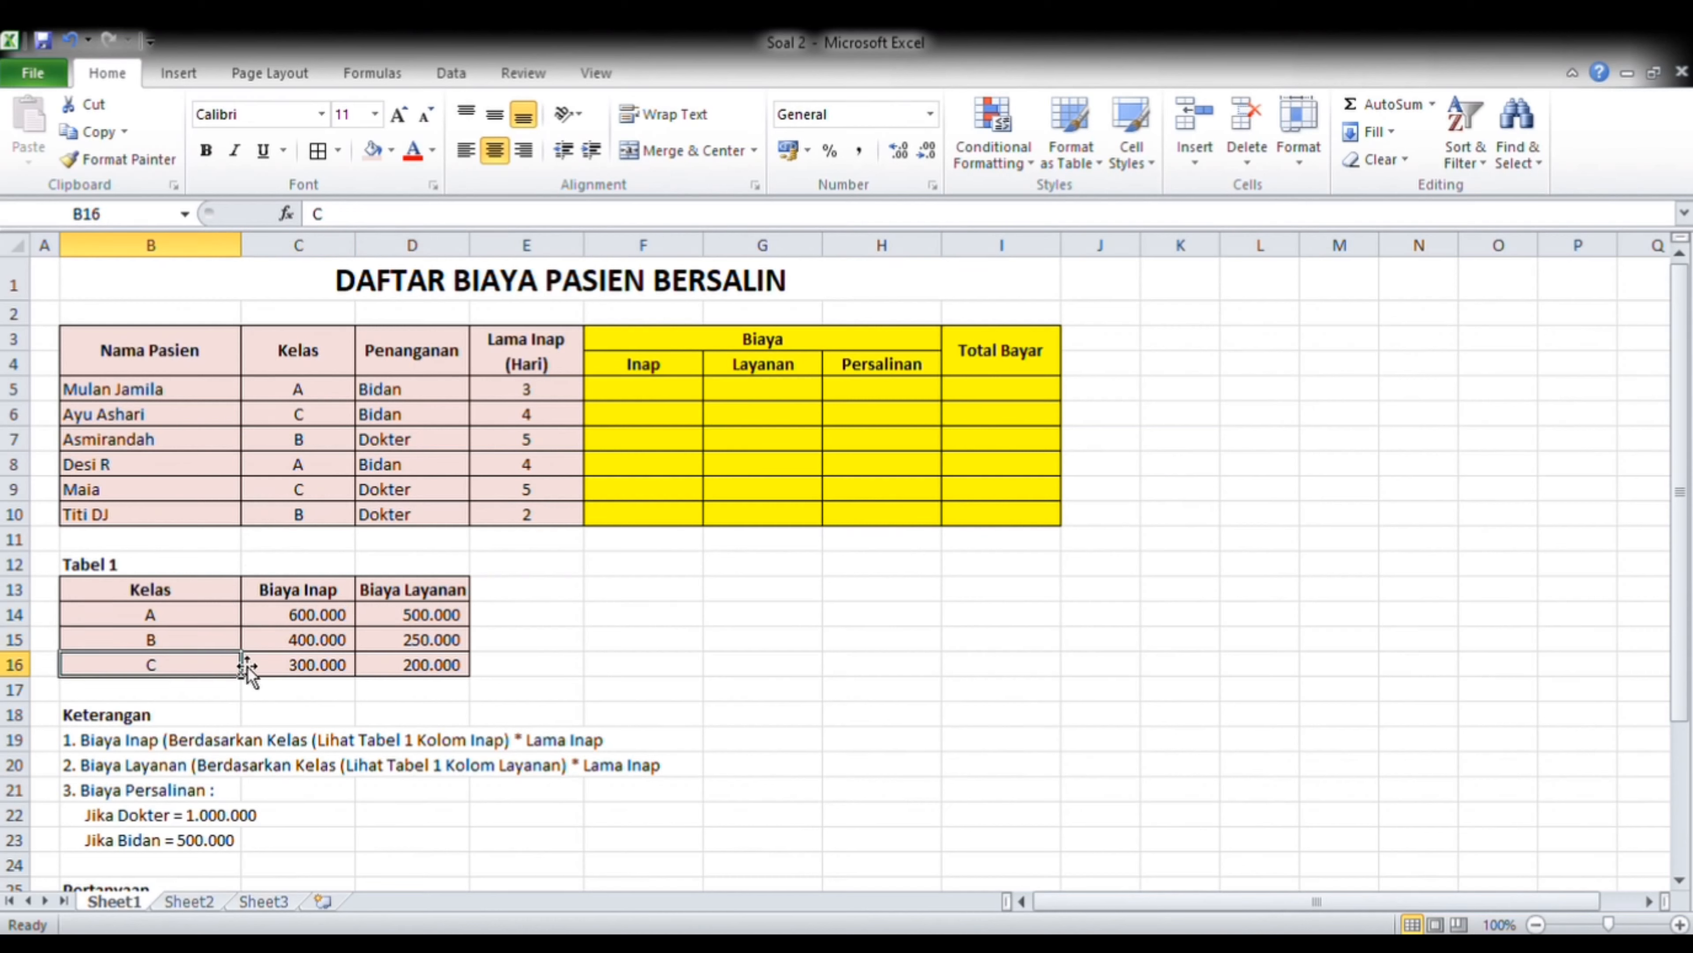
click(323, 671)
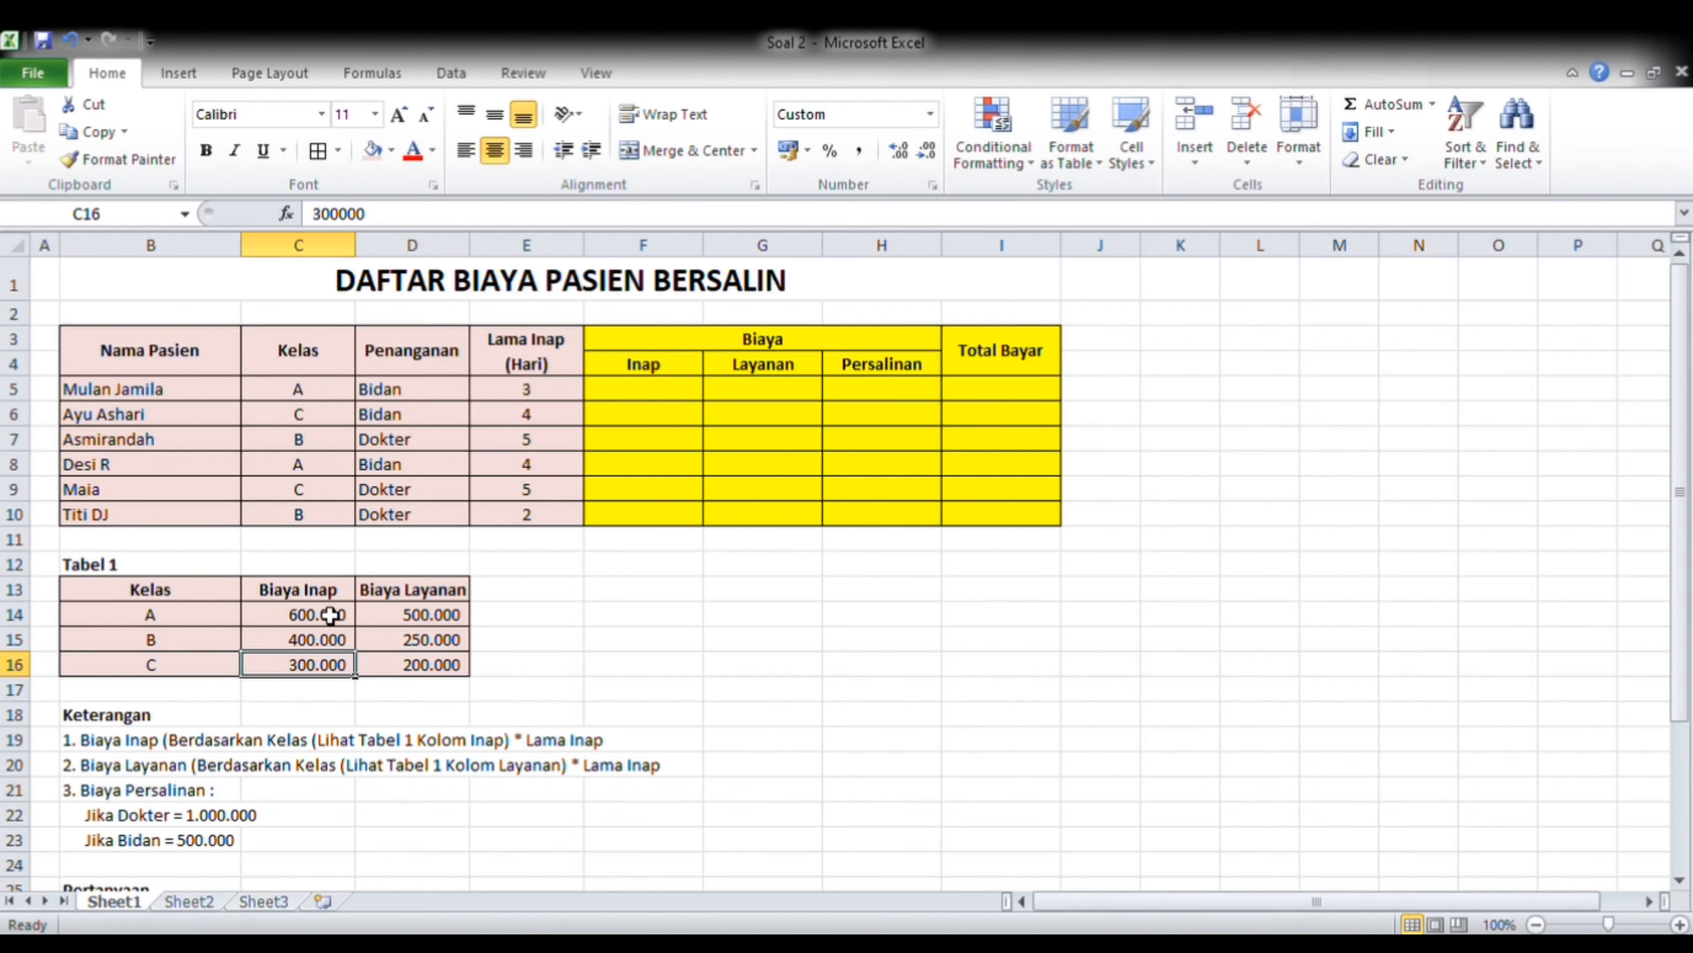
click(318, 622)
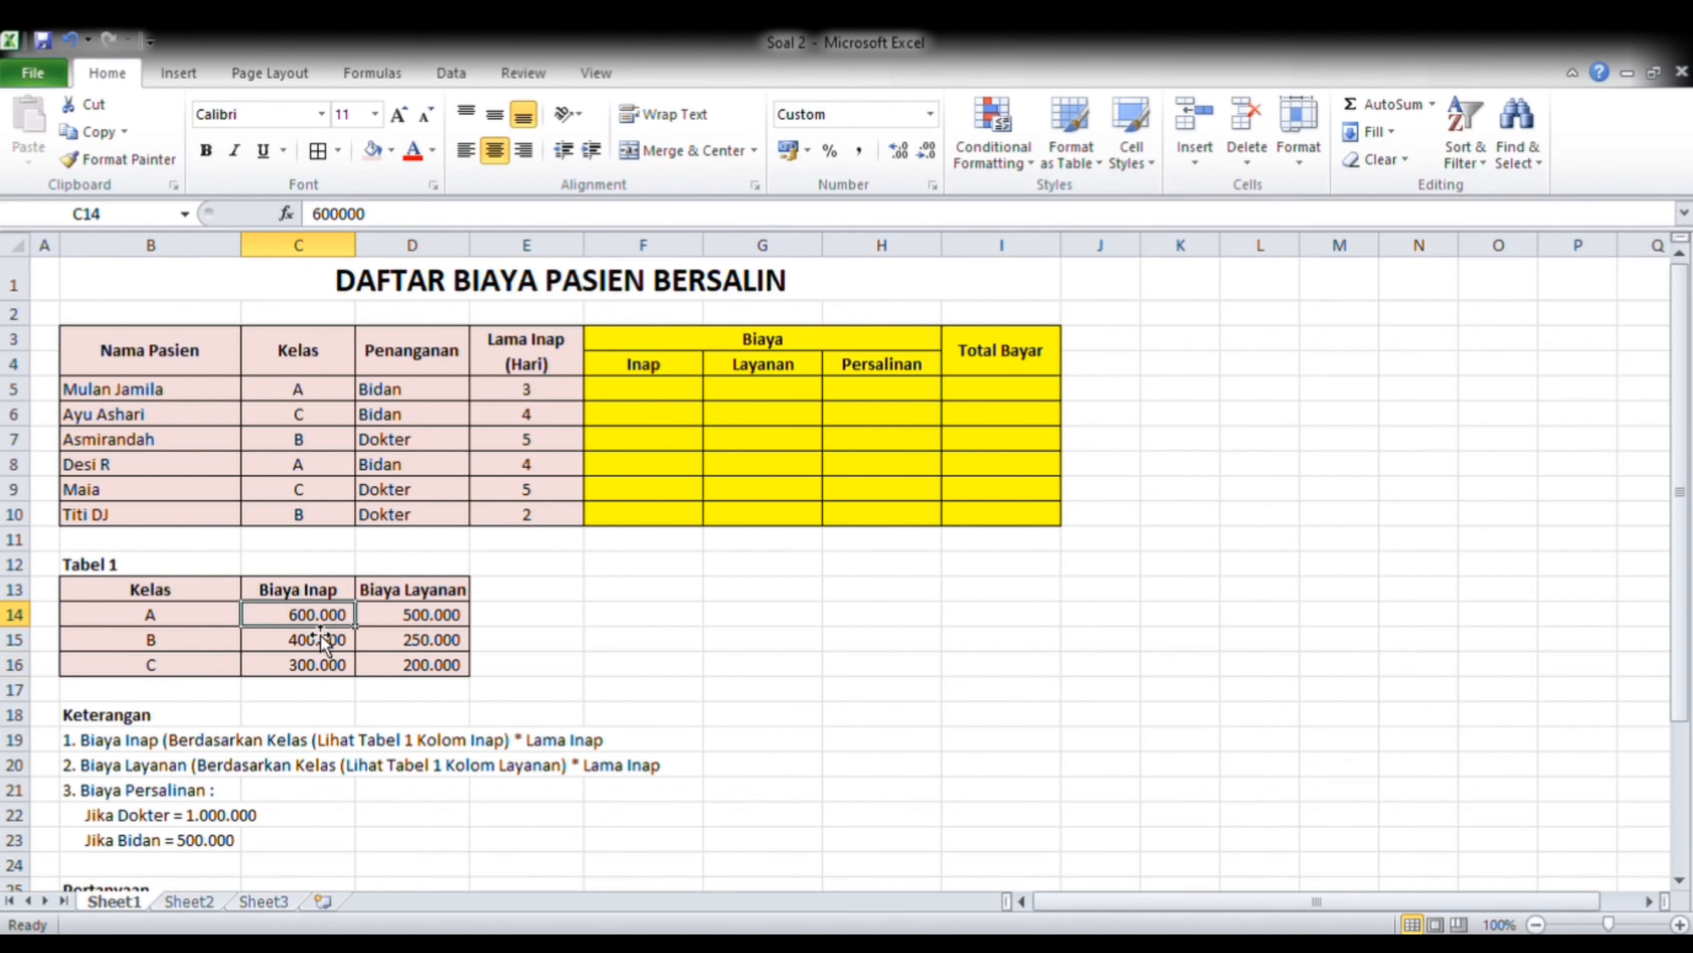
- Check the Biaya Layanan rate for each class A, B and C in Tabel 1
click(419, 600)
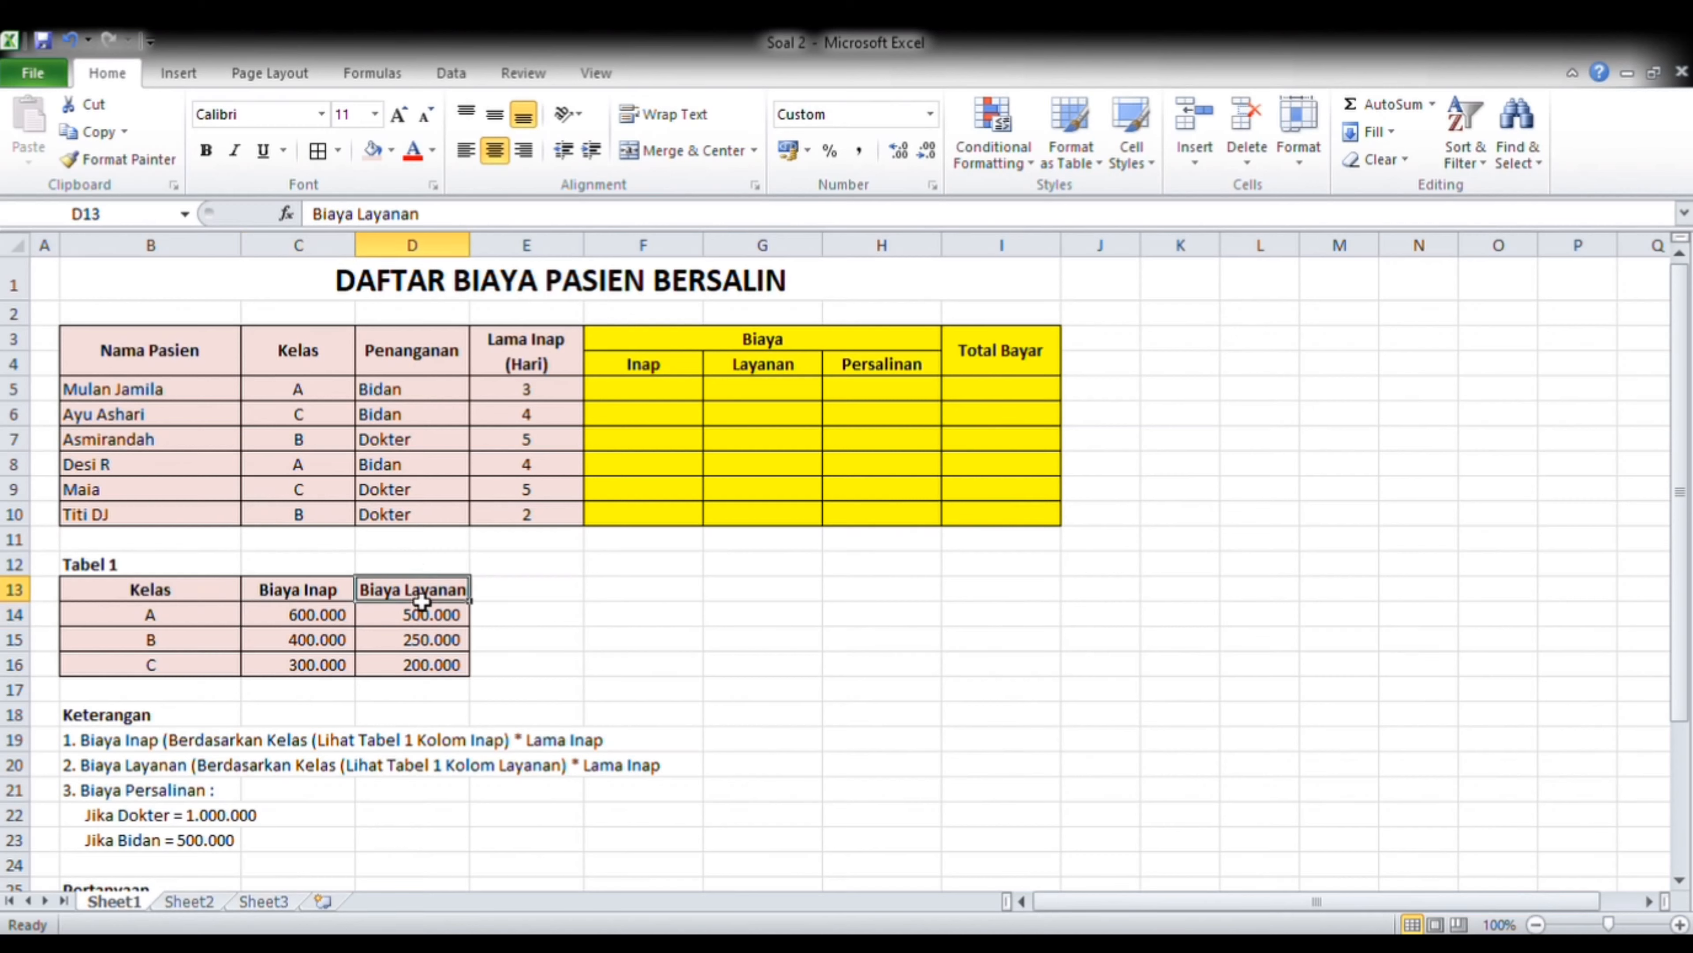
click(158, 626)
click(446, 623)
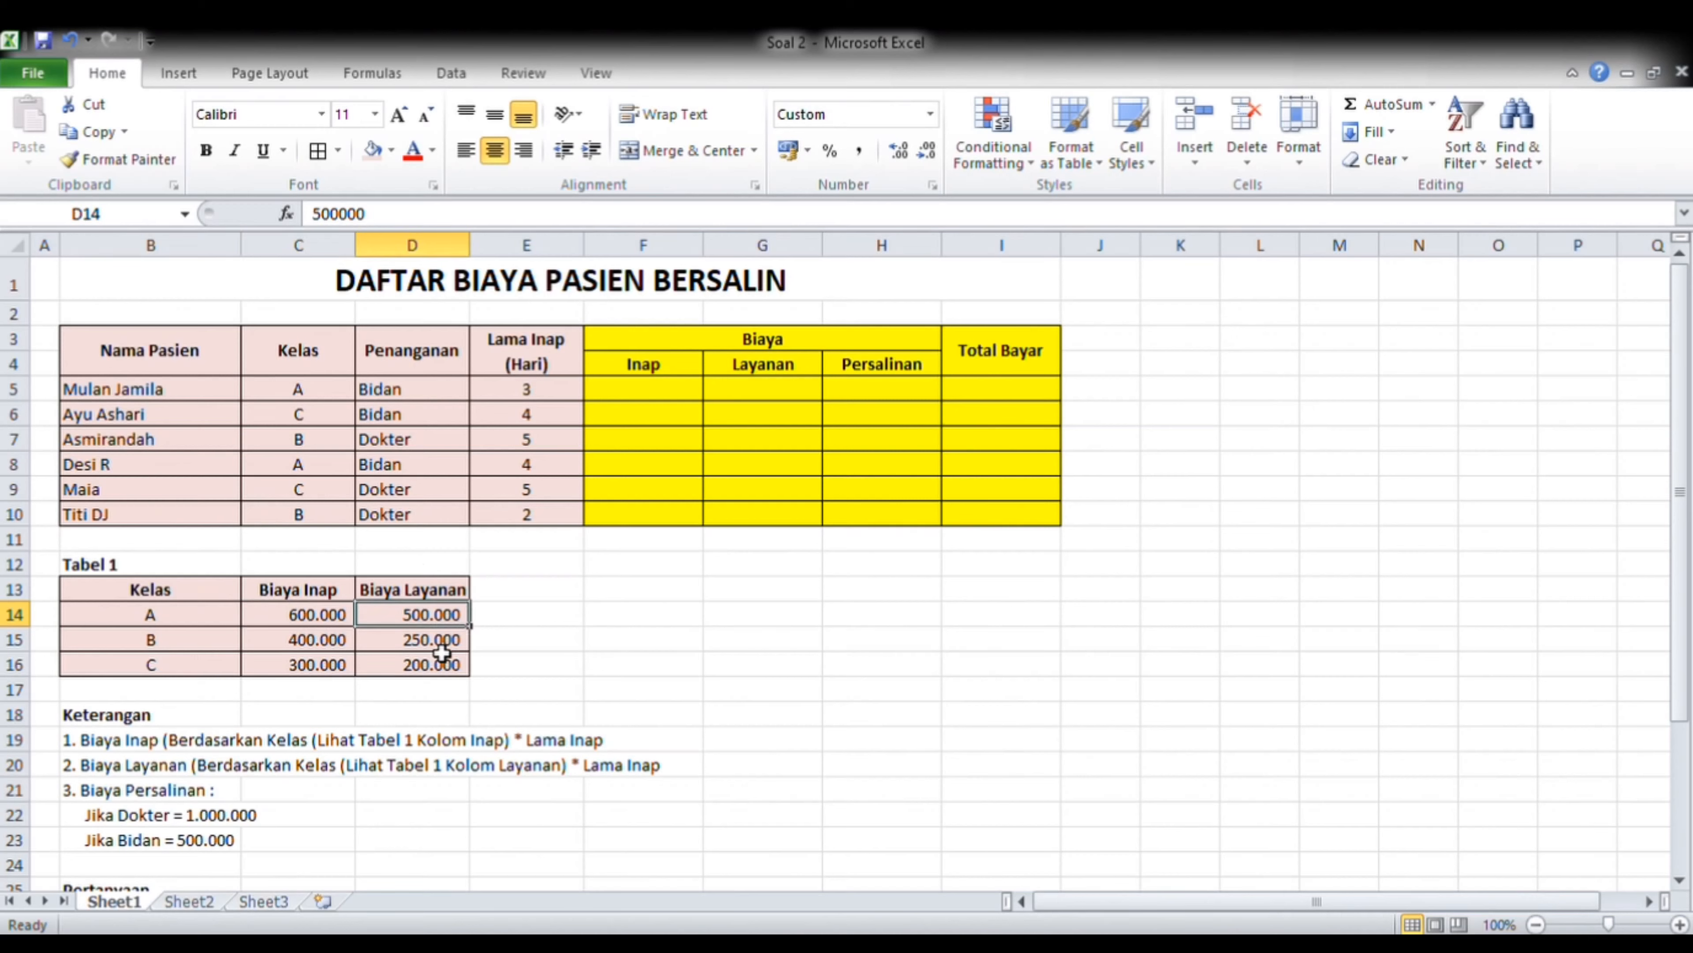
click(219, 645)
click(429, 647)
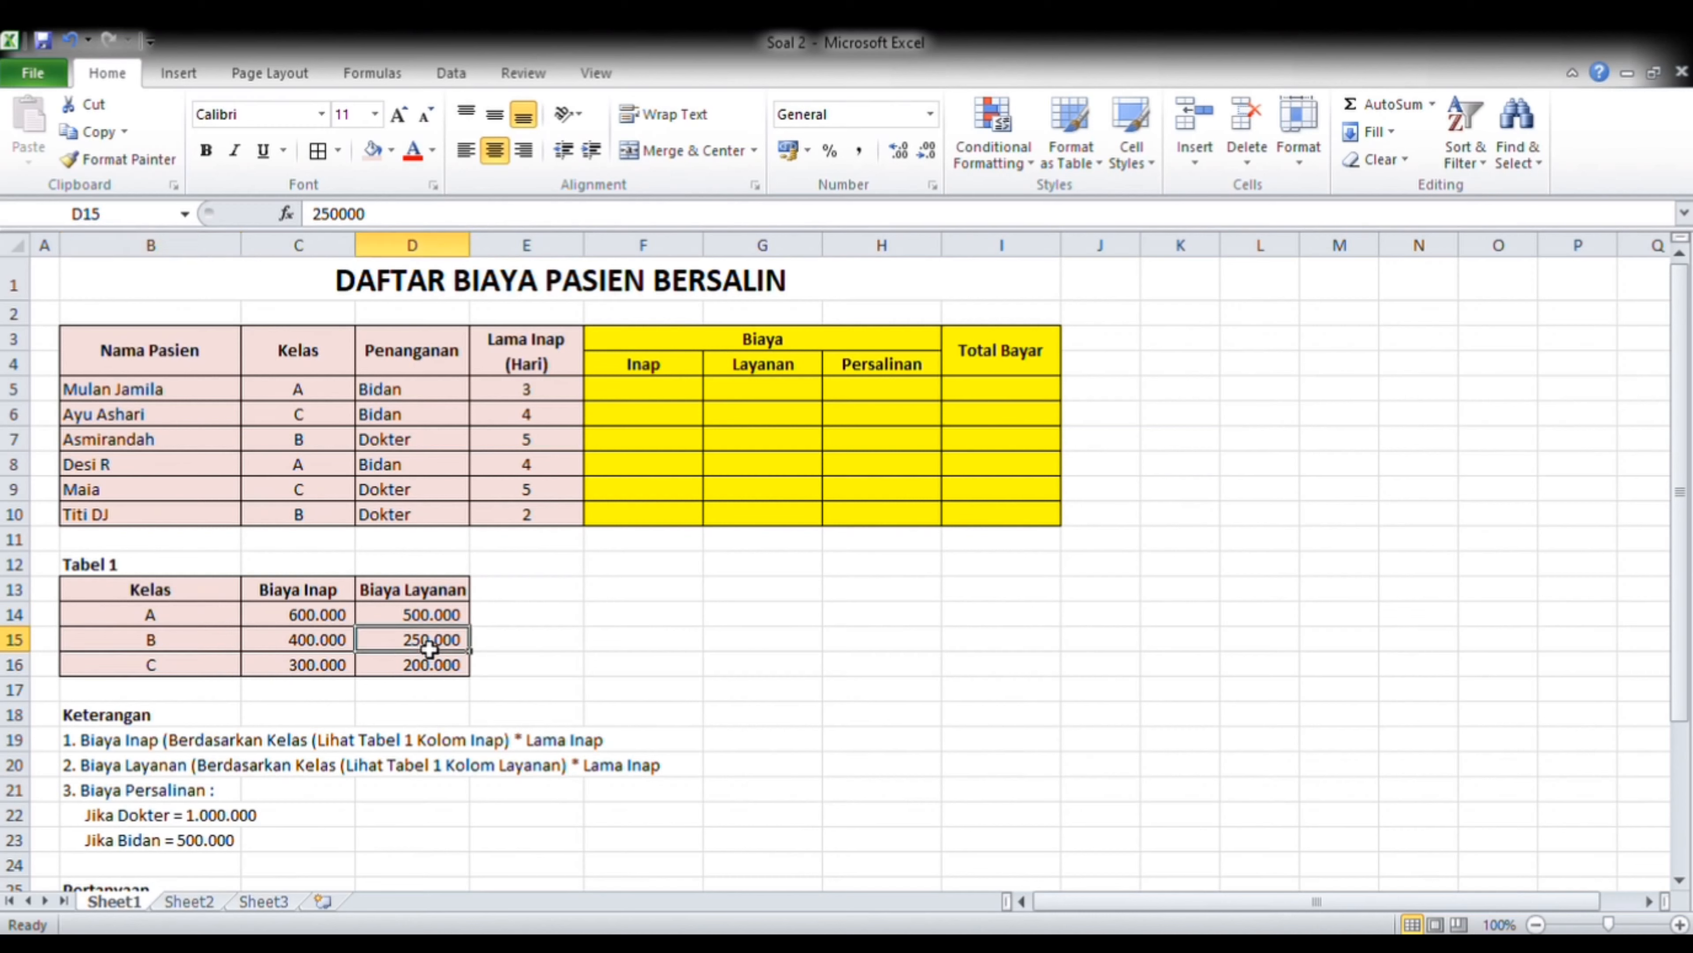
click(203, 668)
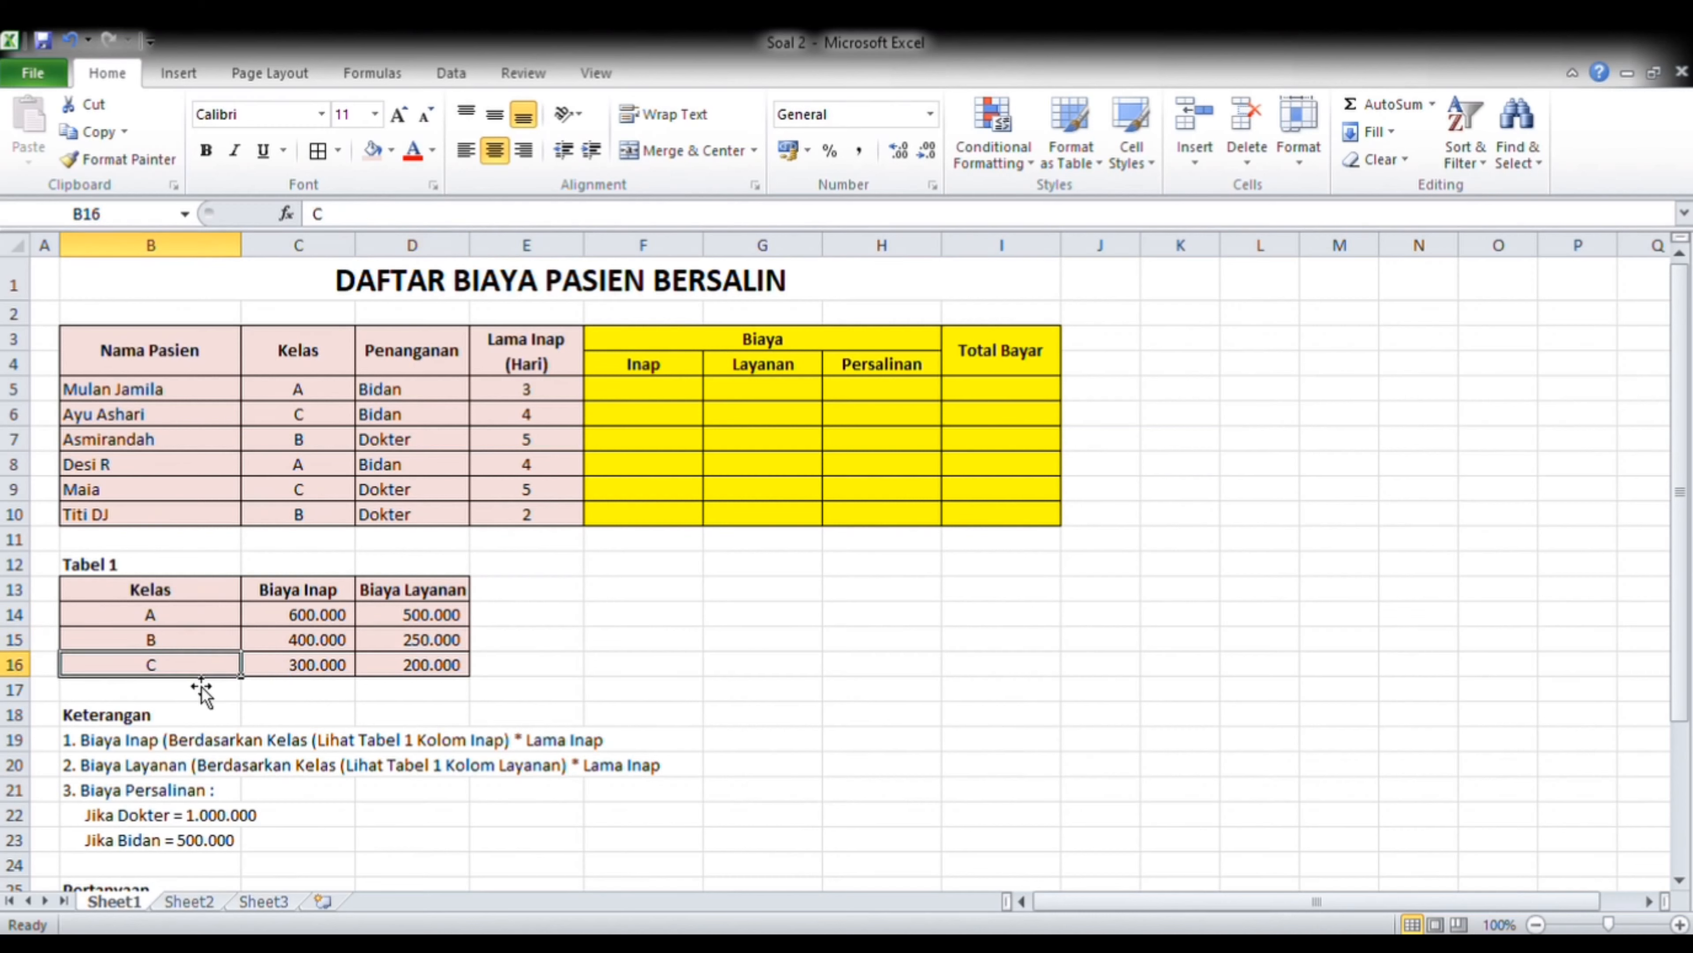
click(444, 674)
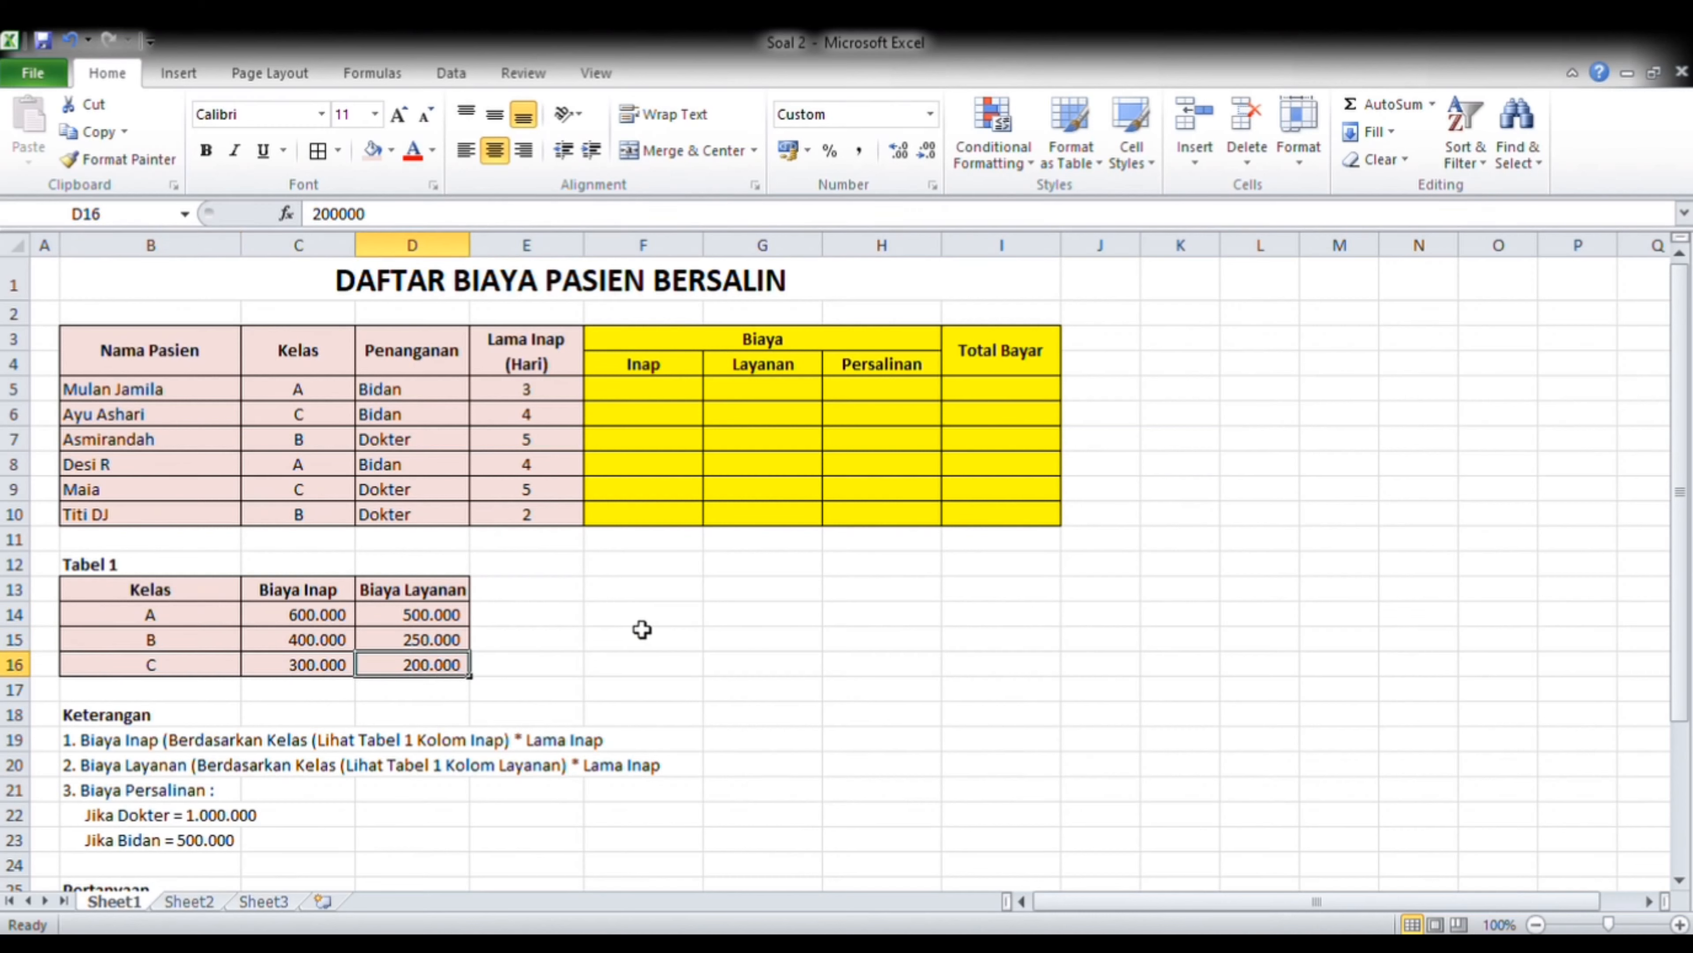
- Read the Keterangan rules and trace the Biaya Inap calculation for F5 through Tabel 1 and Lama Inap
scroll(201, 682, down, 1)
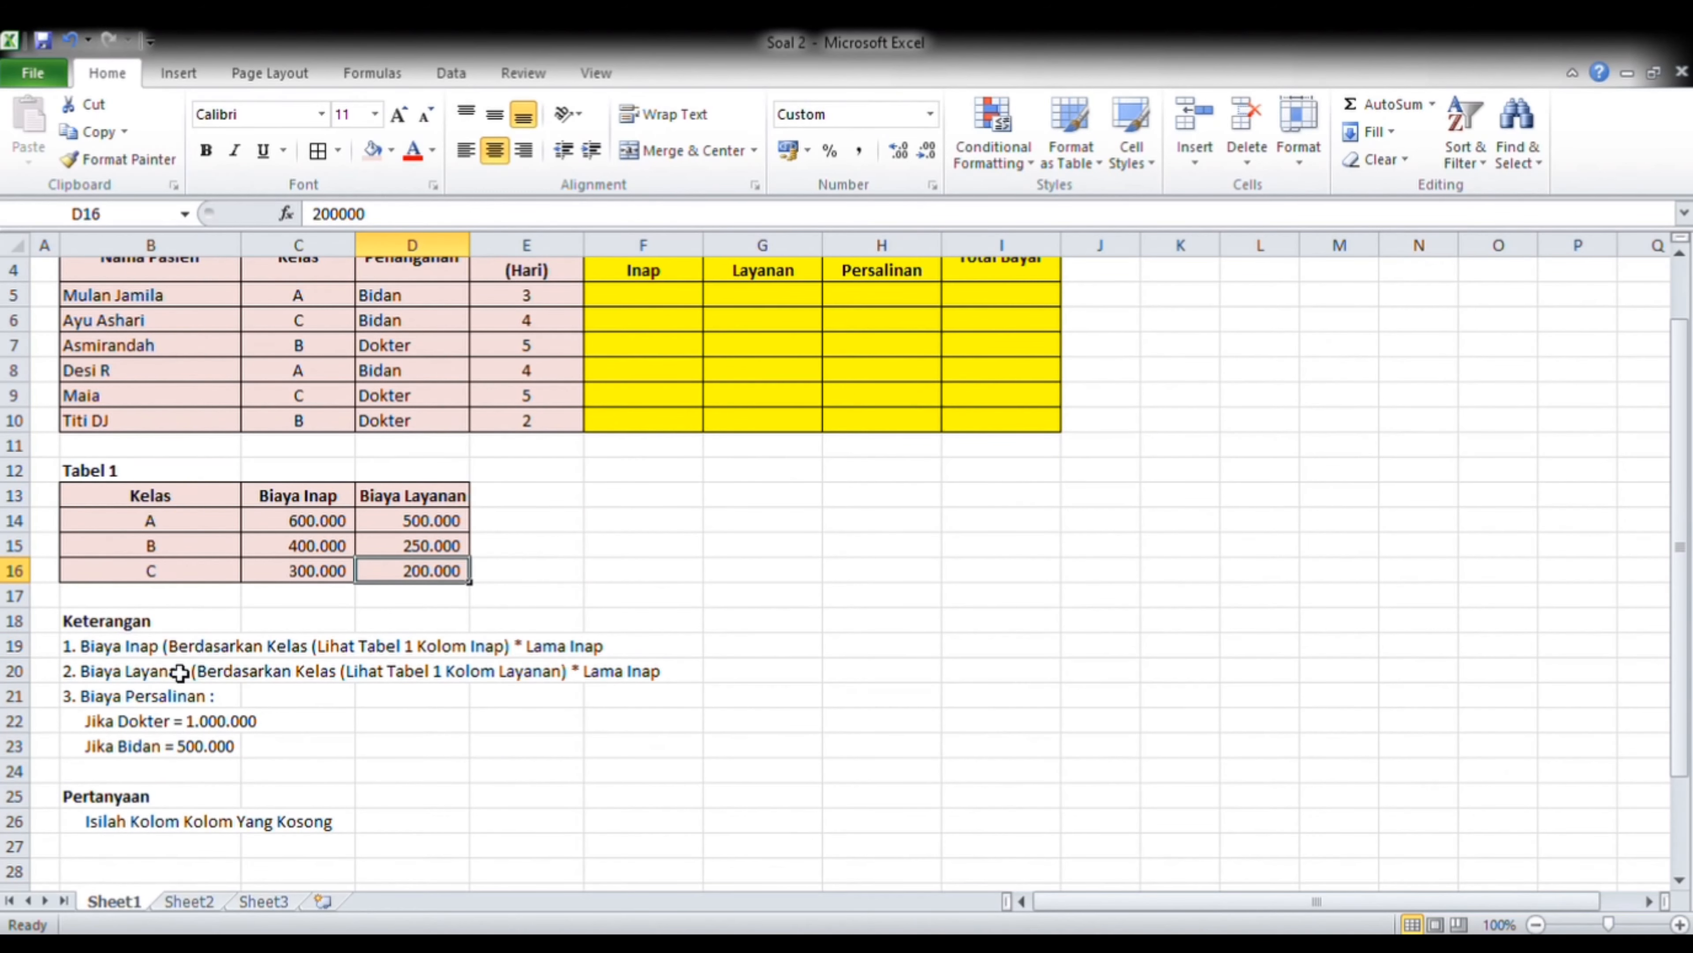
scroll(618, 399, up, 1)
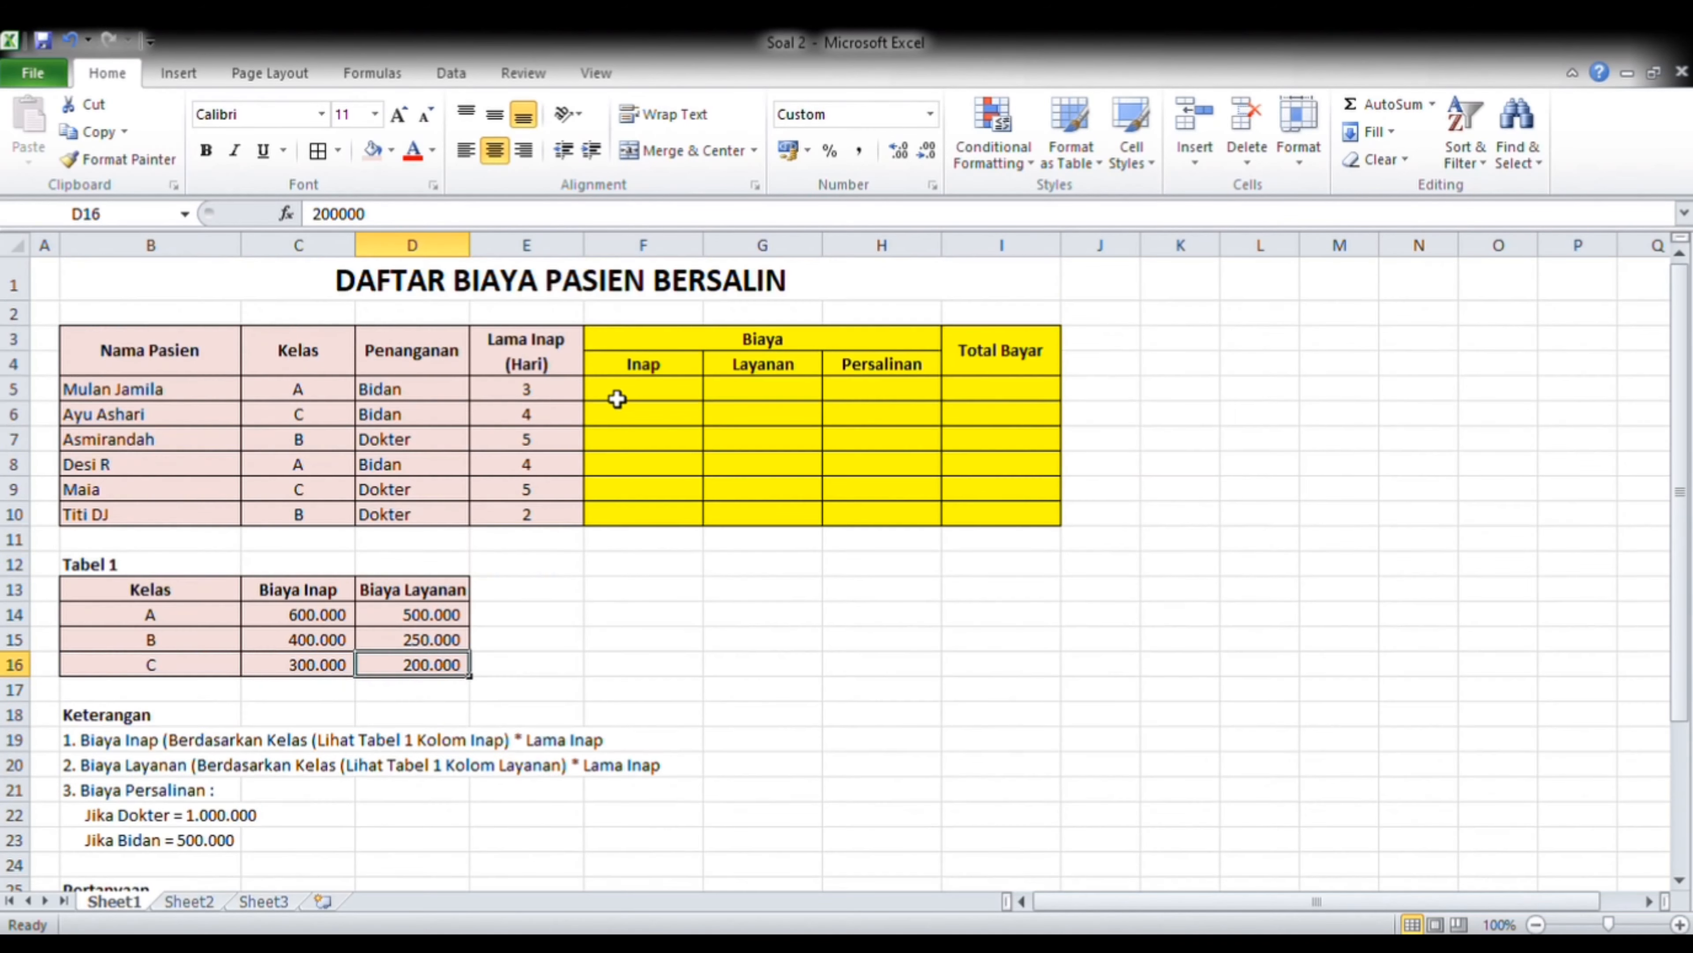
click(623, 401)
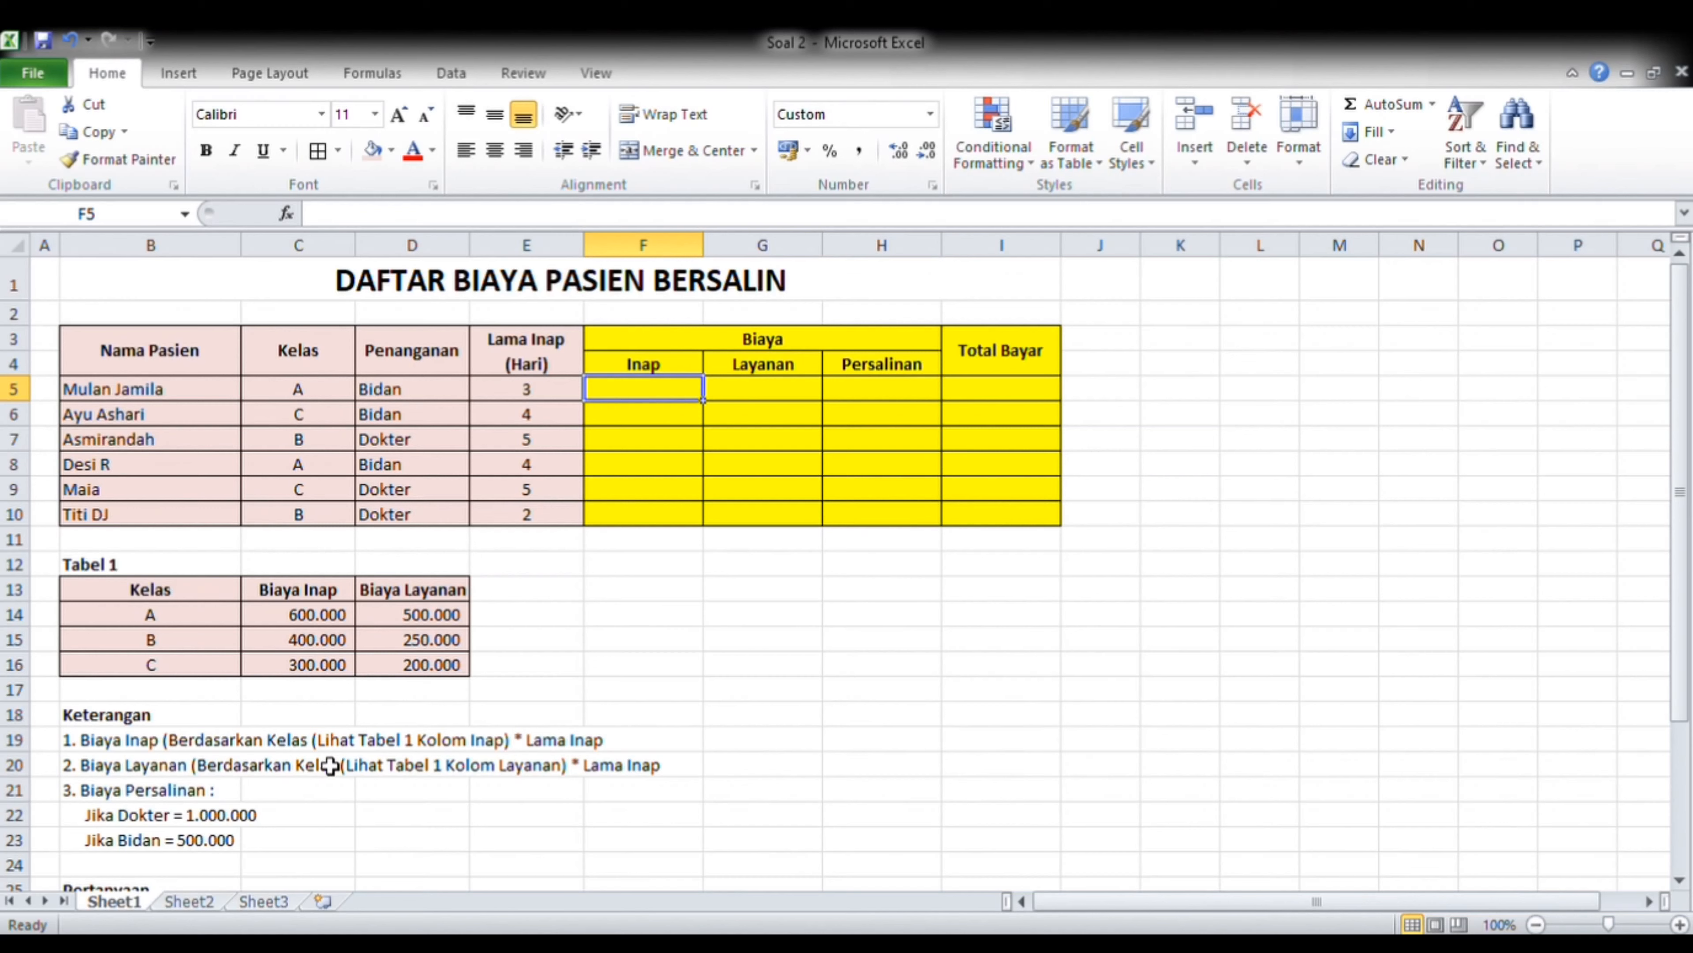
click(155, 619)
click(305, 621)
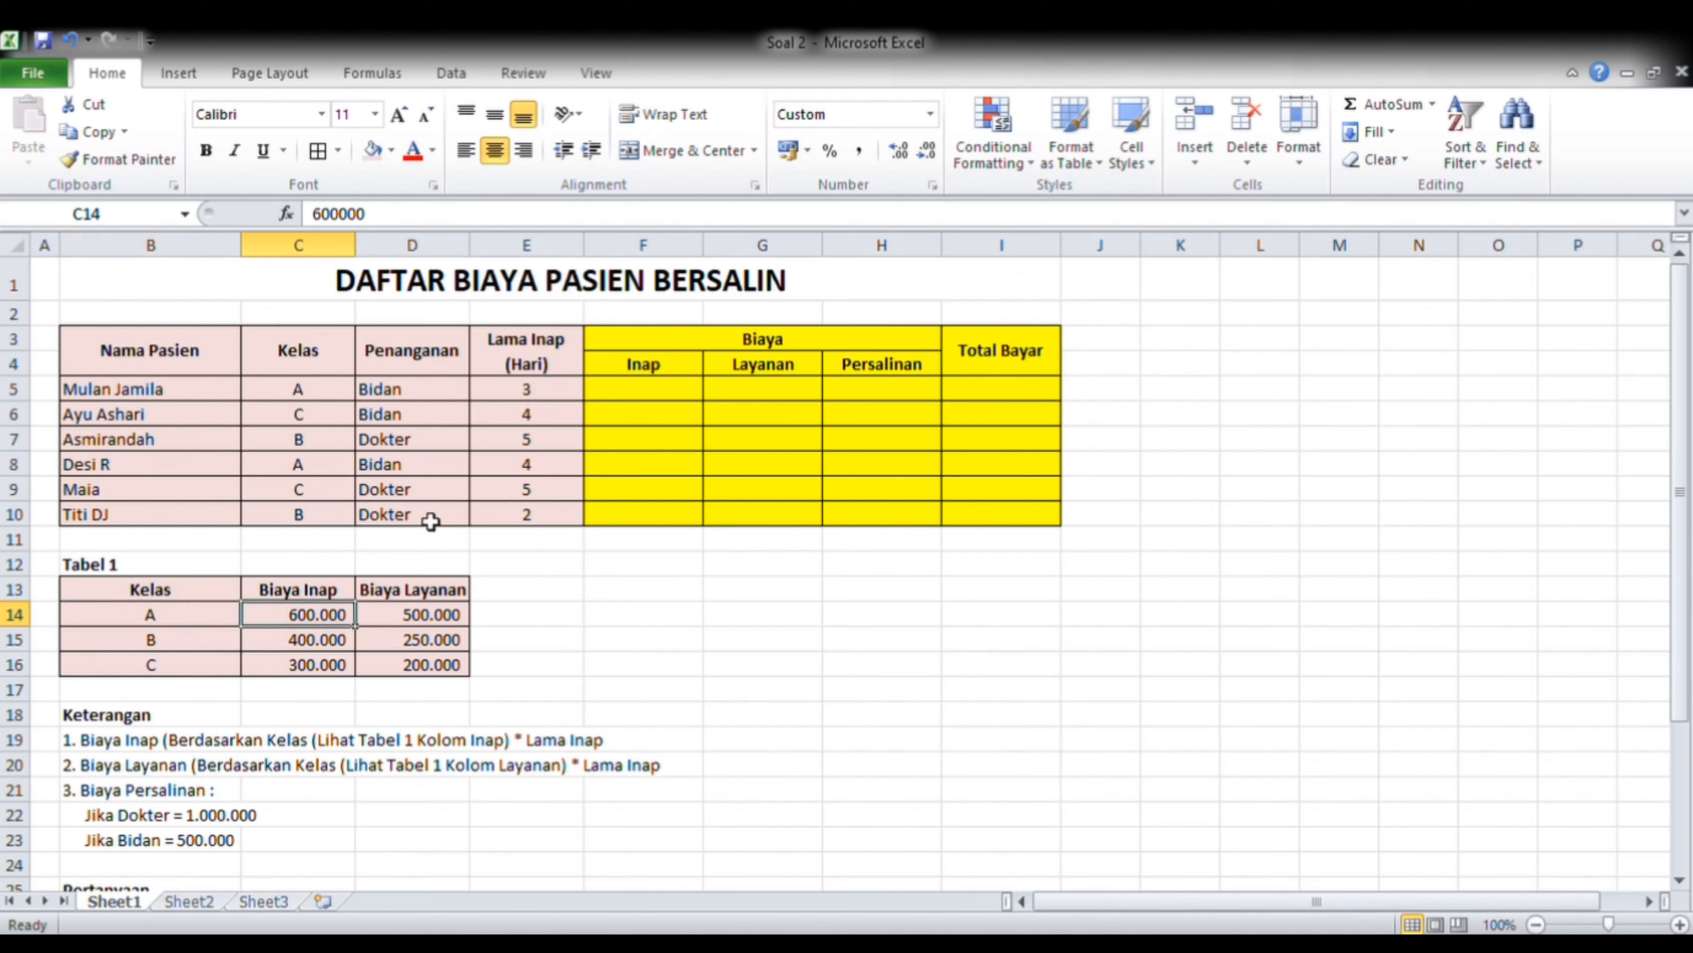
click(623, 396)
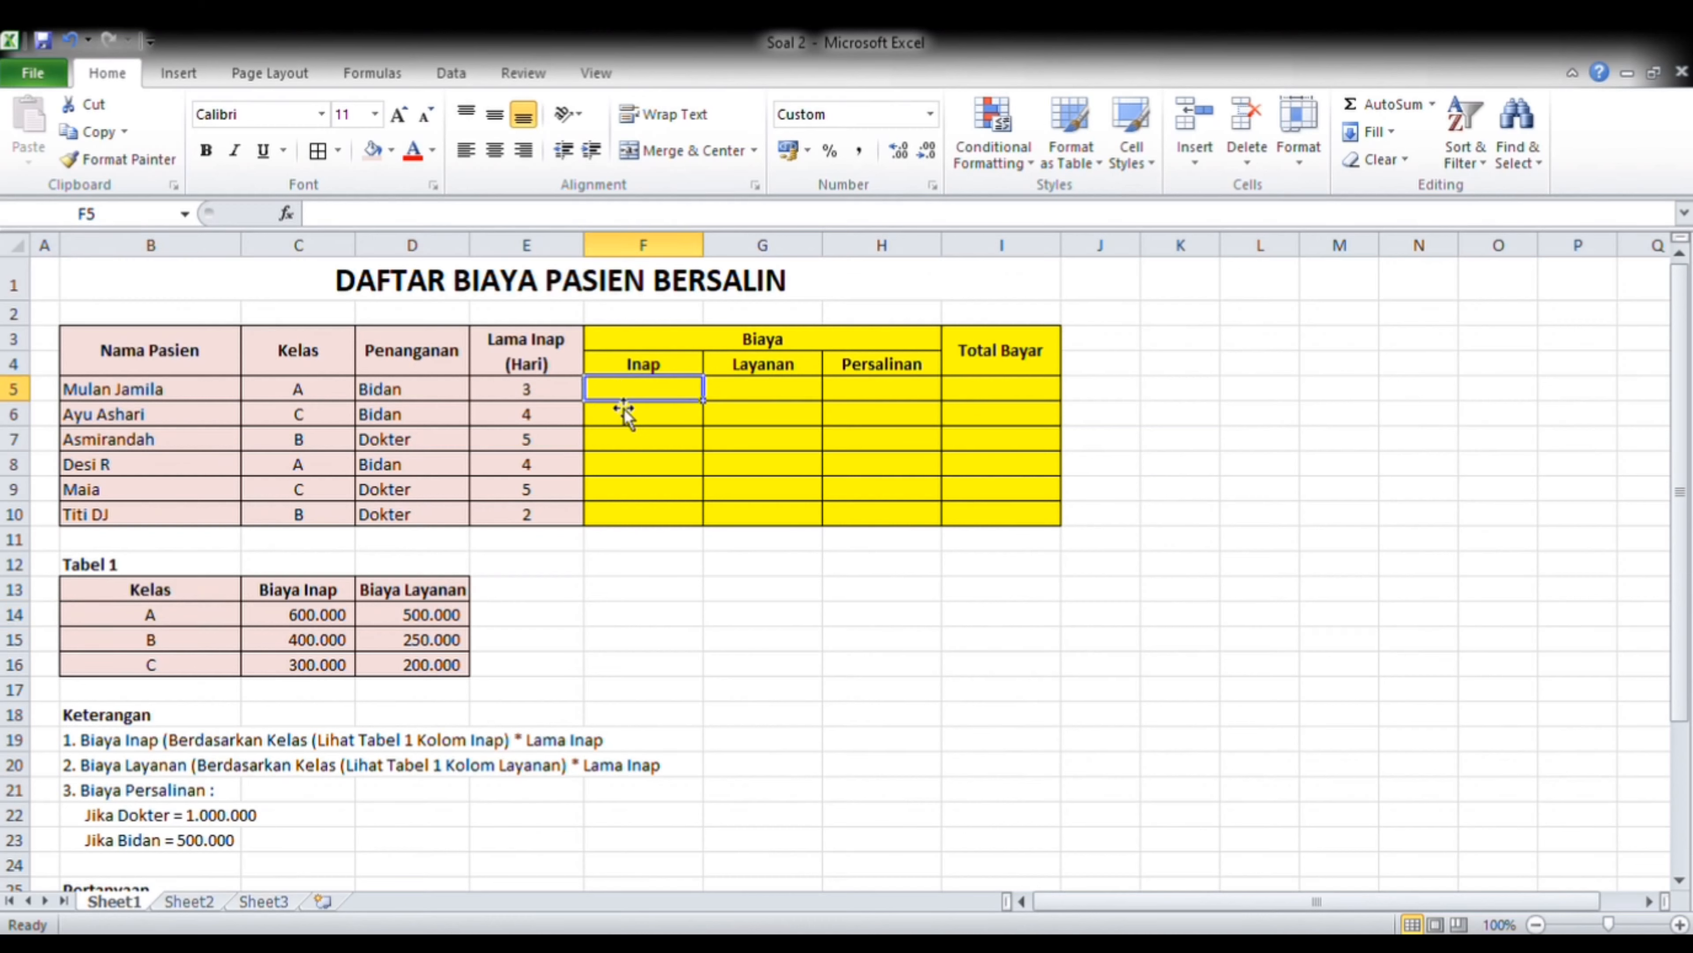
click(530, 395)
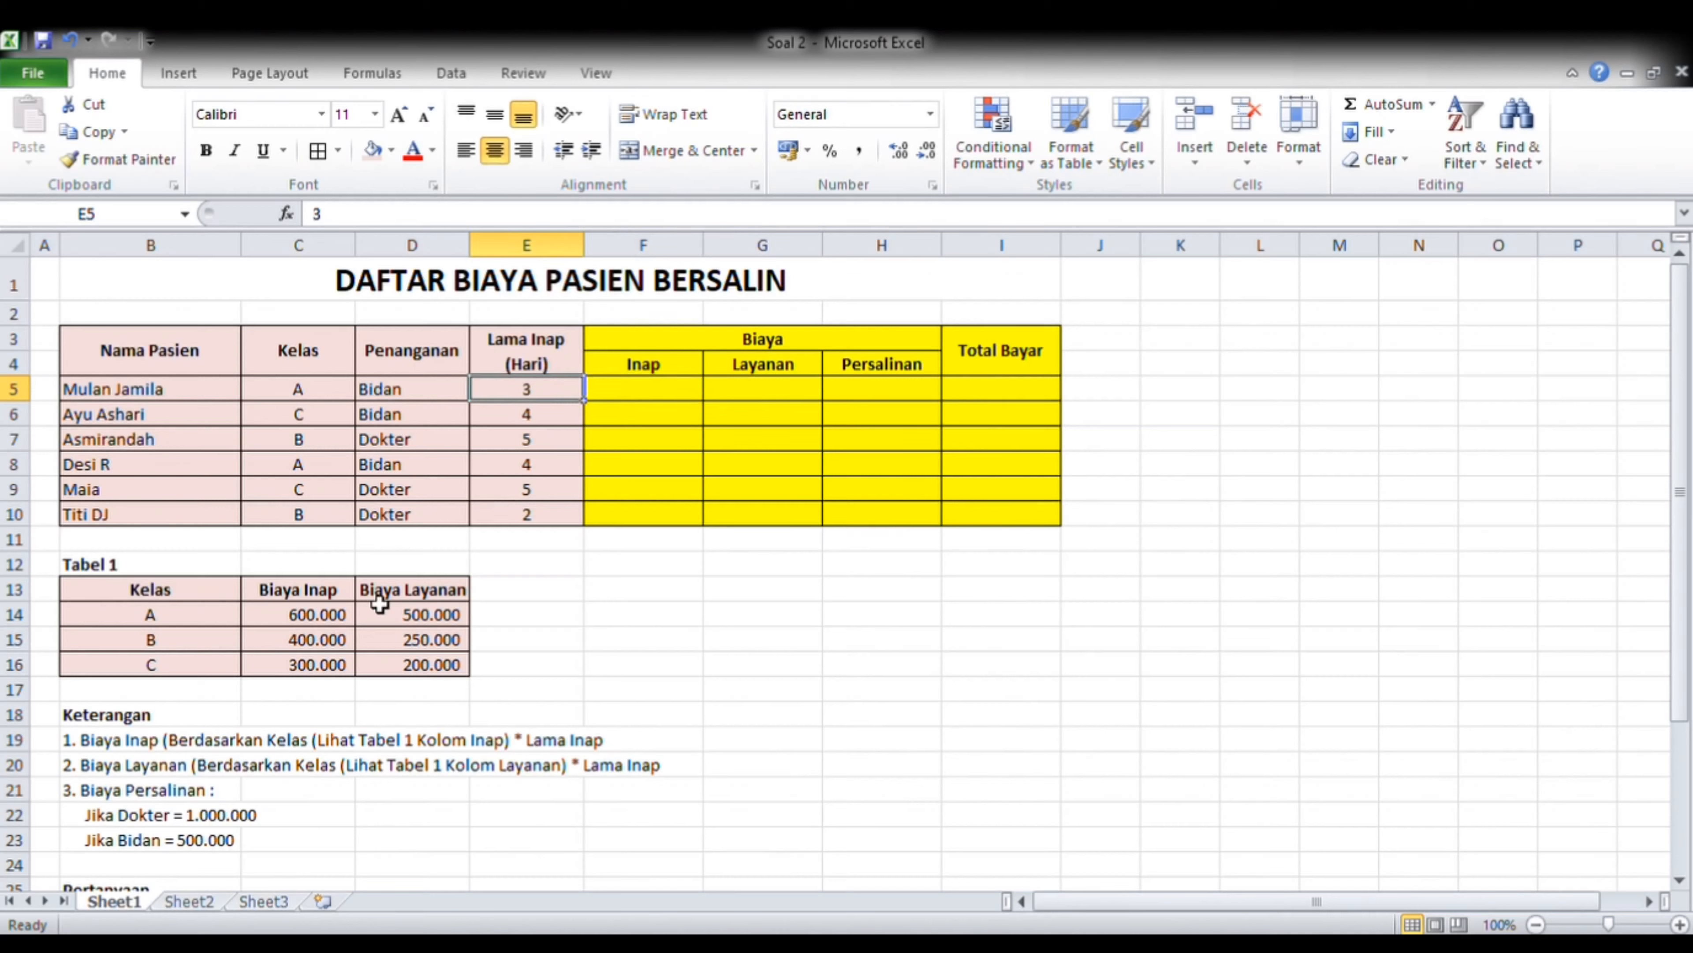
- Trace the Layanan fee for G5 from the patient's class in C5 to the Biaya Layanan column of Tabel 1
click(759, 401)
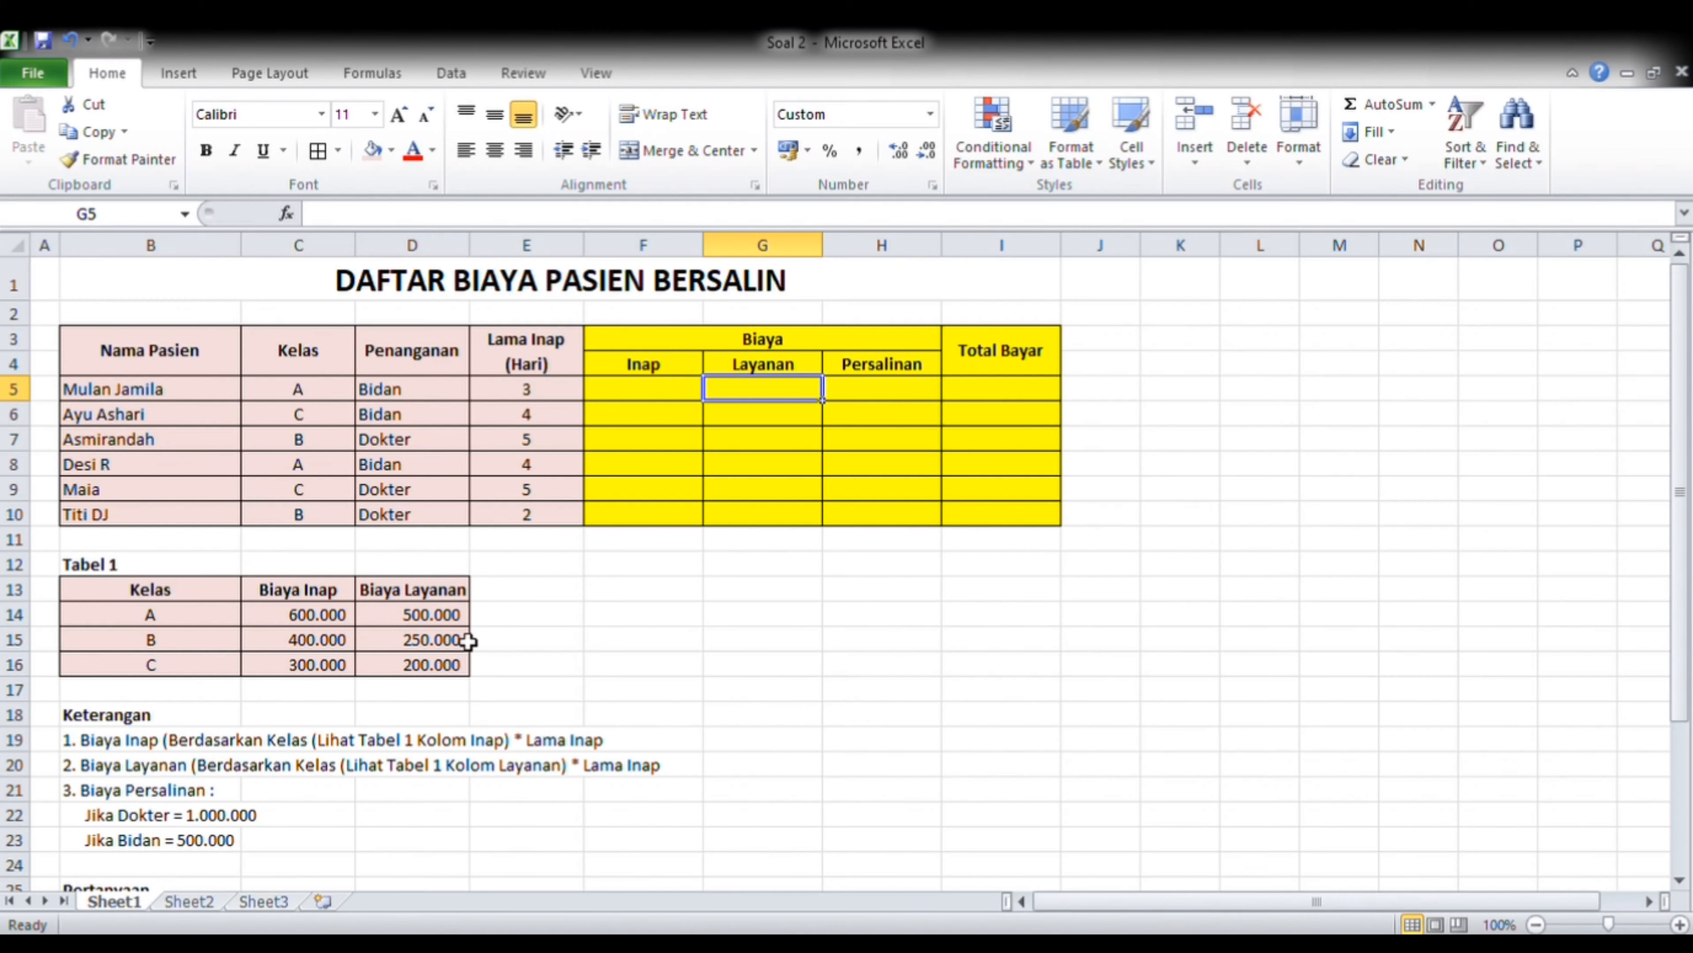
click(314, 389)
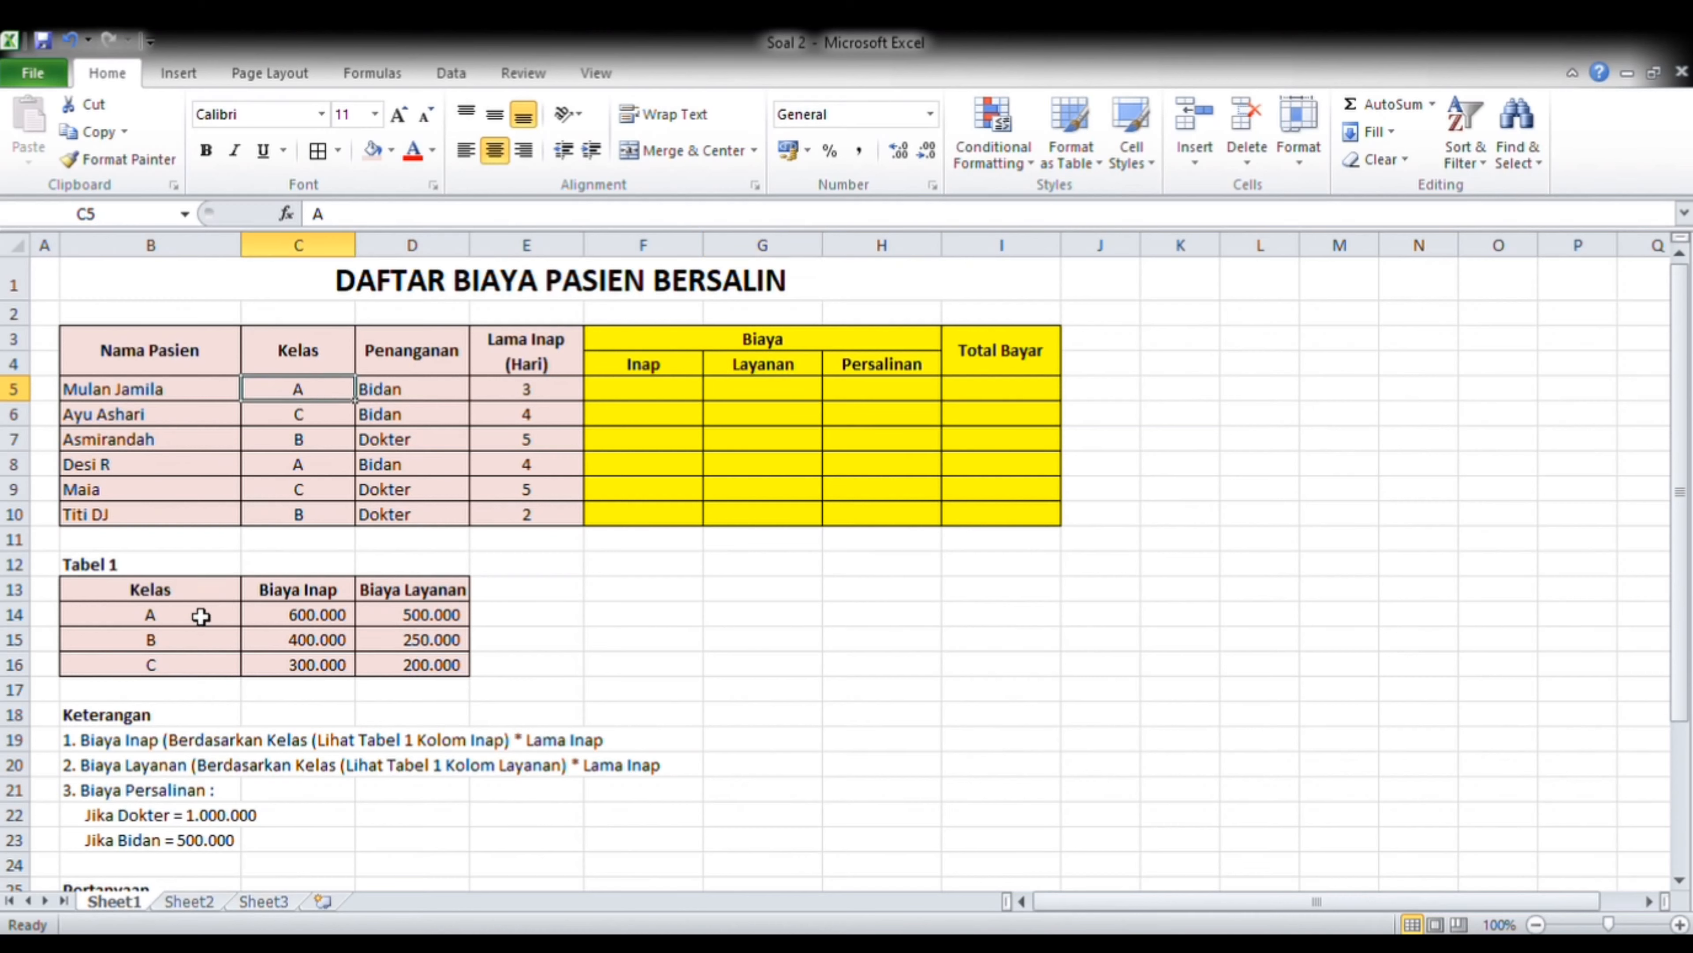
click(447, 622)
click(190, 620)
click(443, 619)
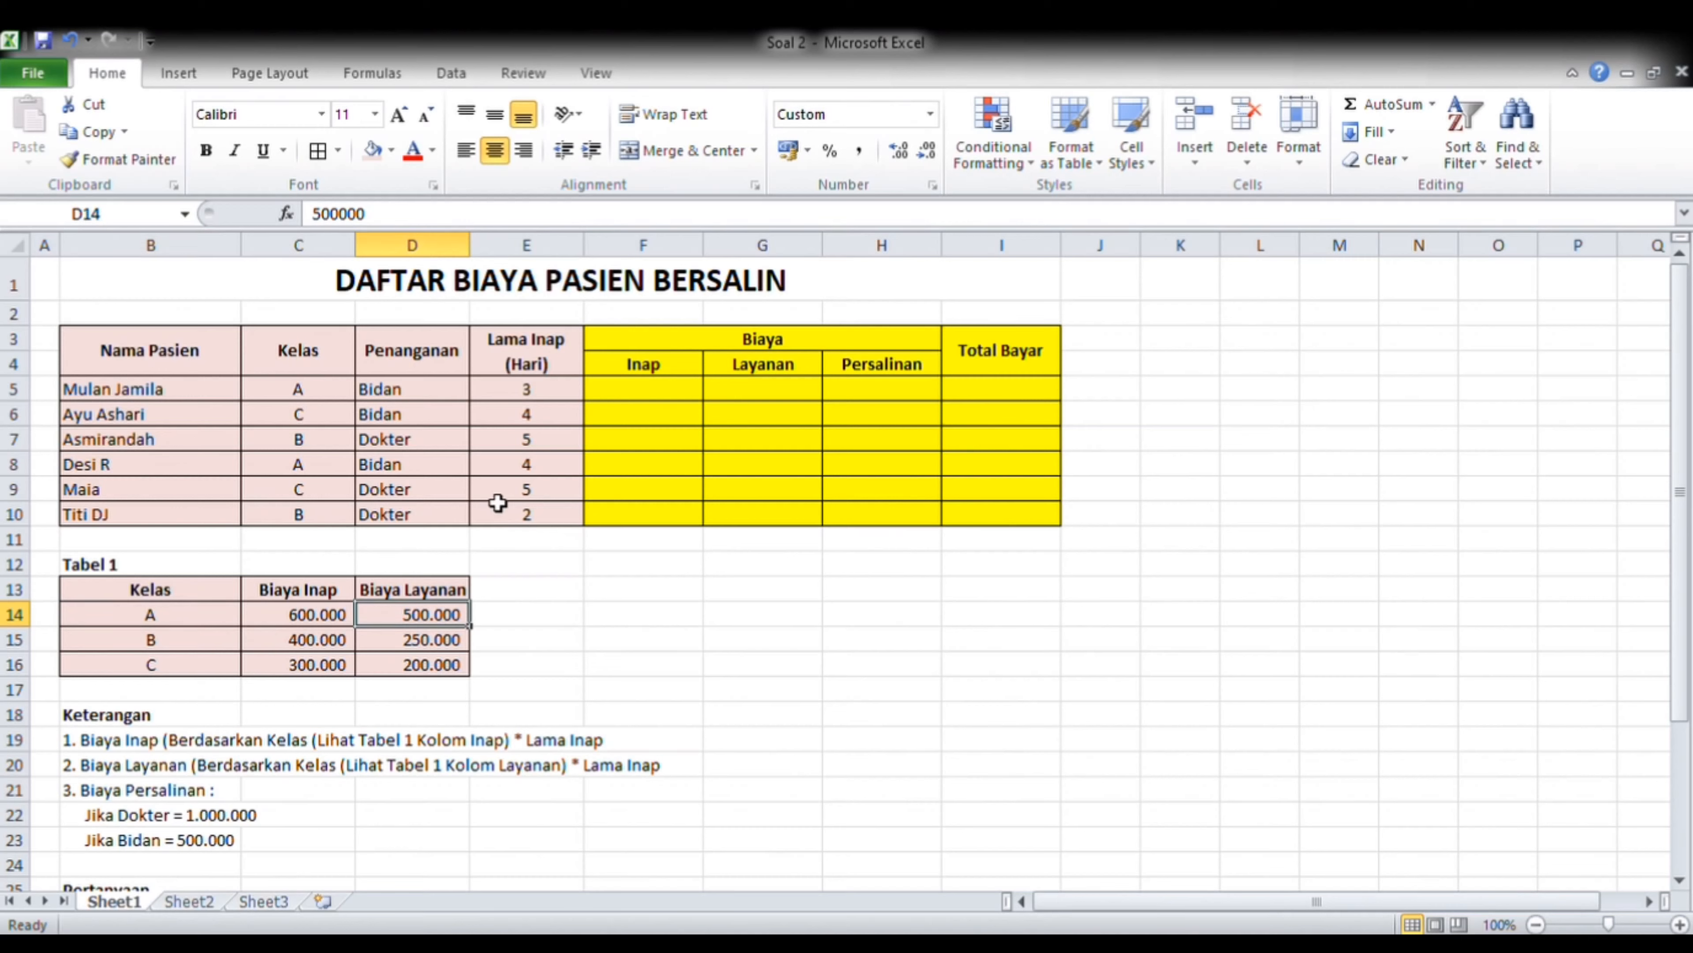
- Trace the row 5 Layanan fee with Lama Inap, and how Inap, Layanan and Persalinan combine into Total Bayar in I5
click(528, 394)
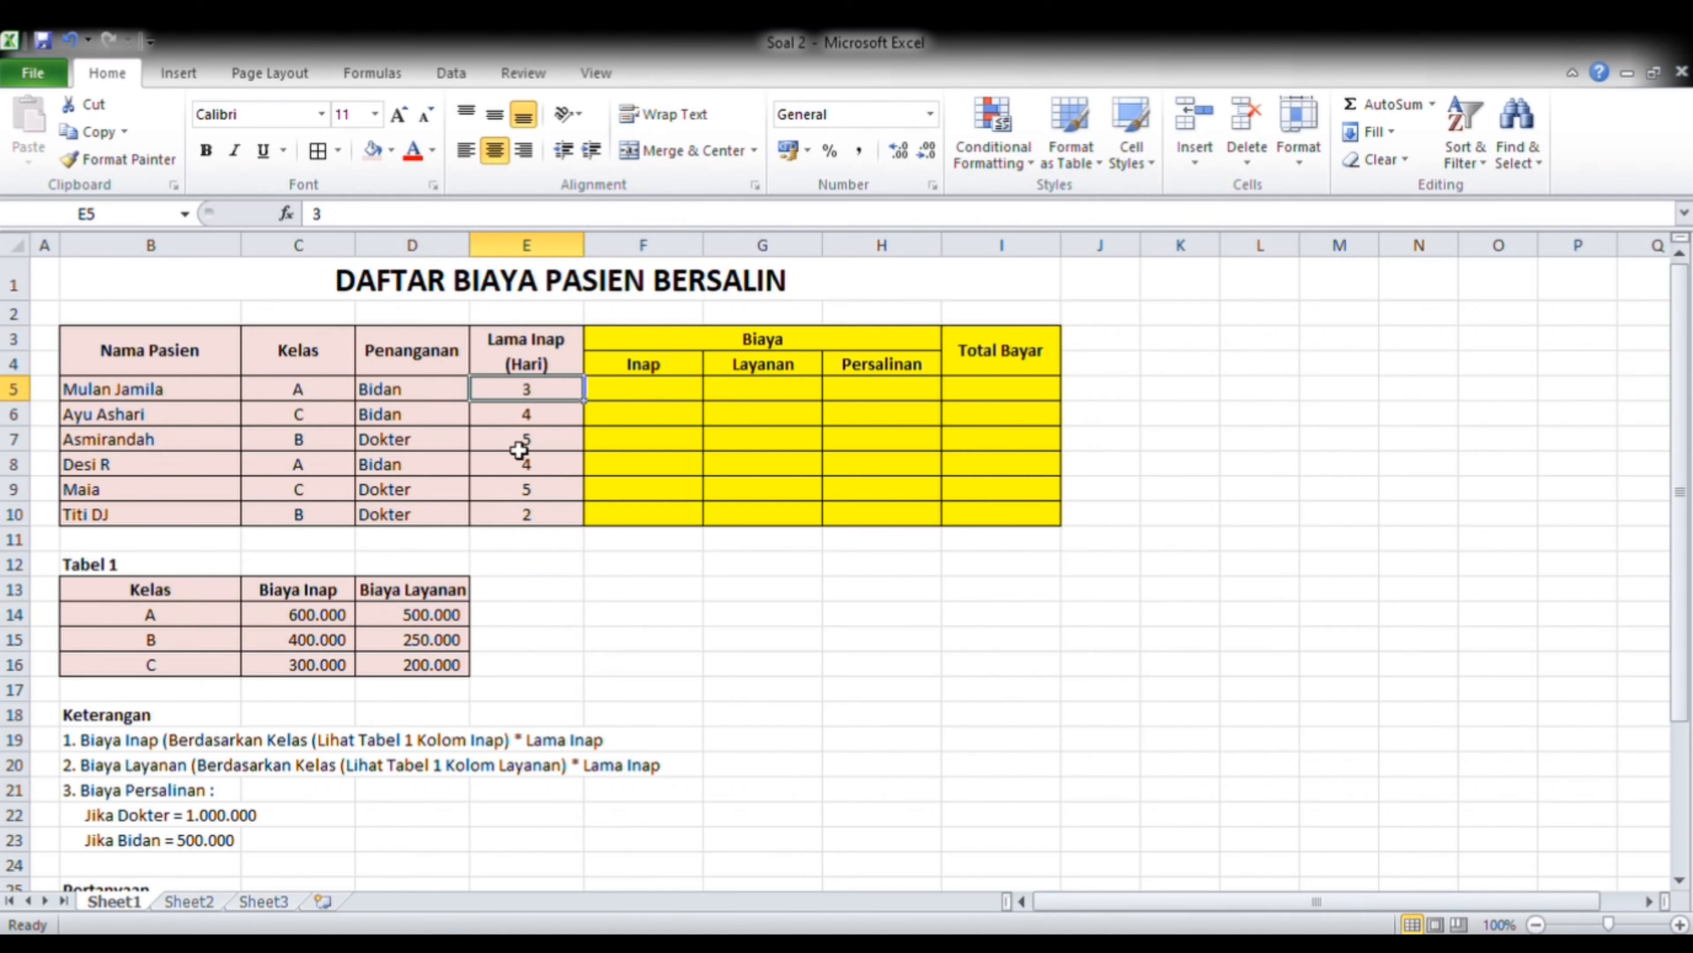
click(770, 394)
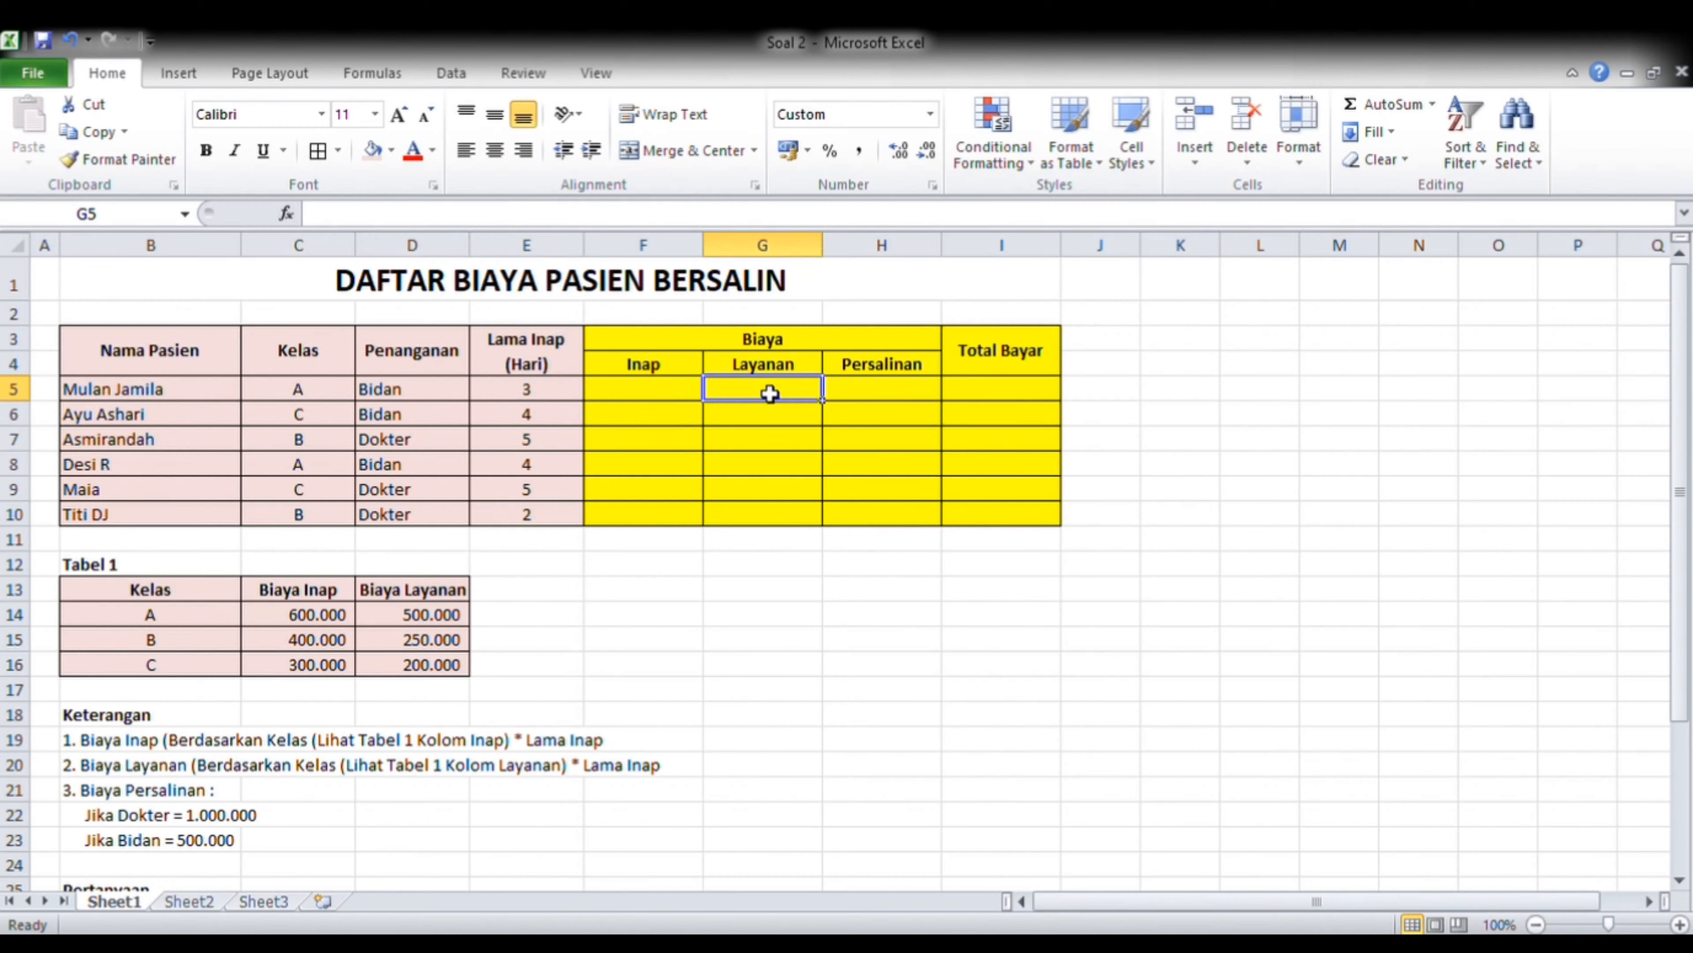
click(892, 396)
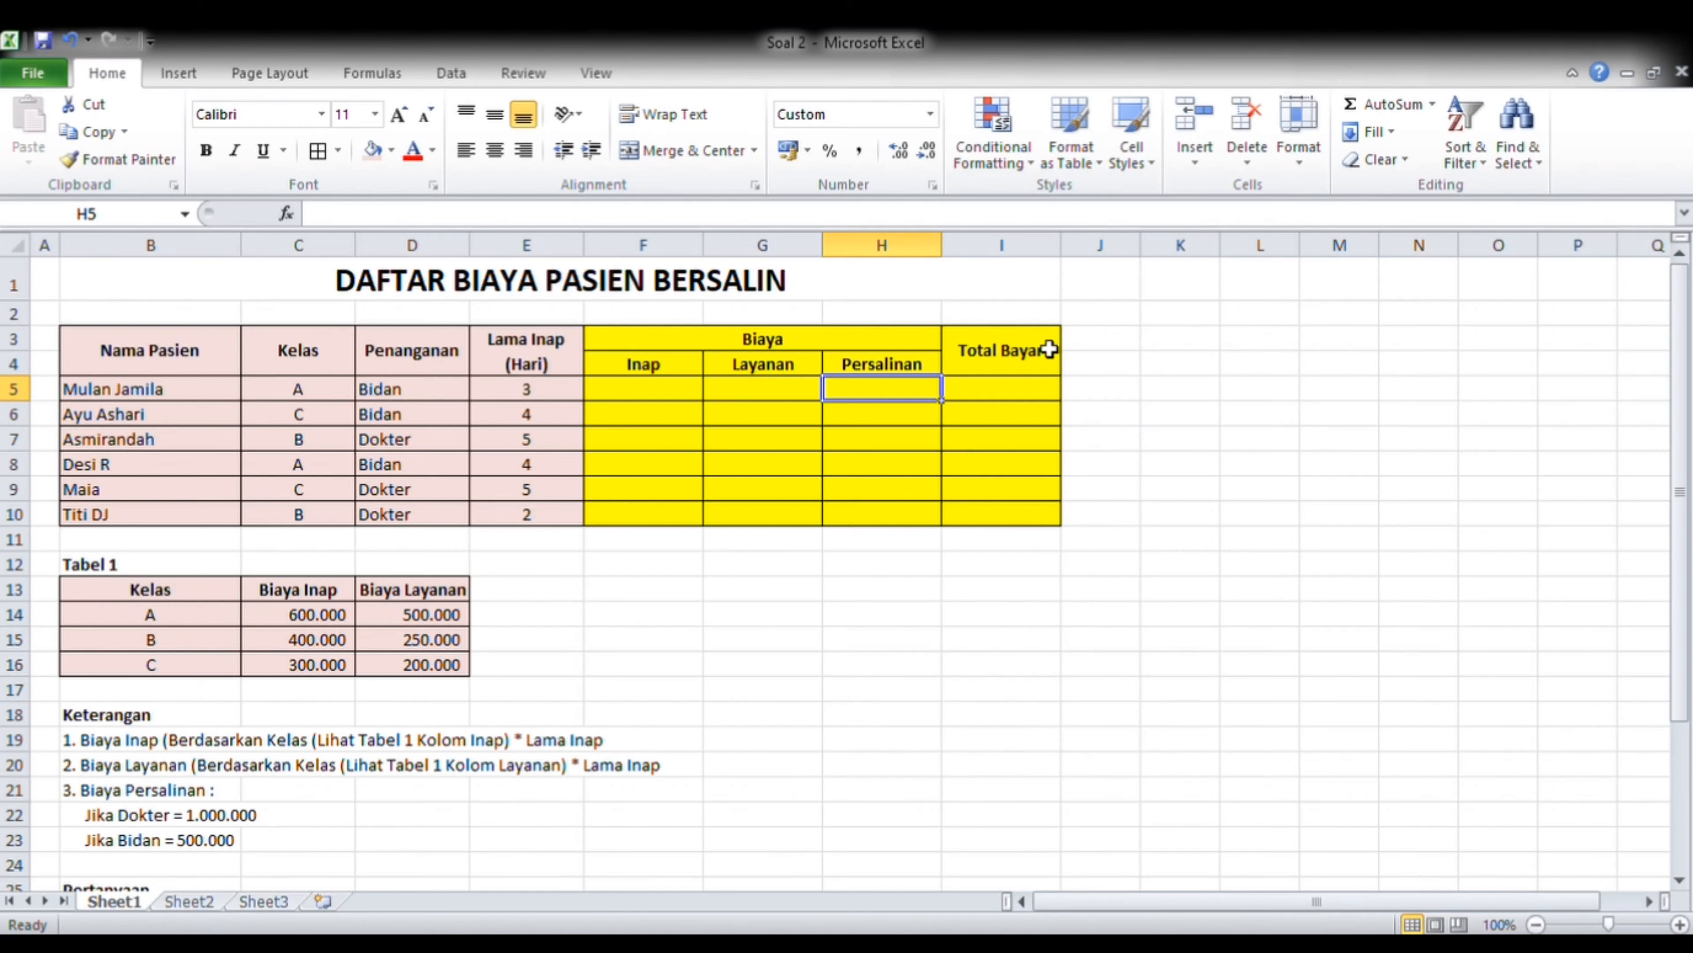
click(1022, 396)
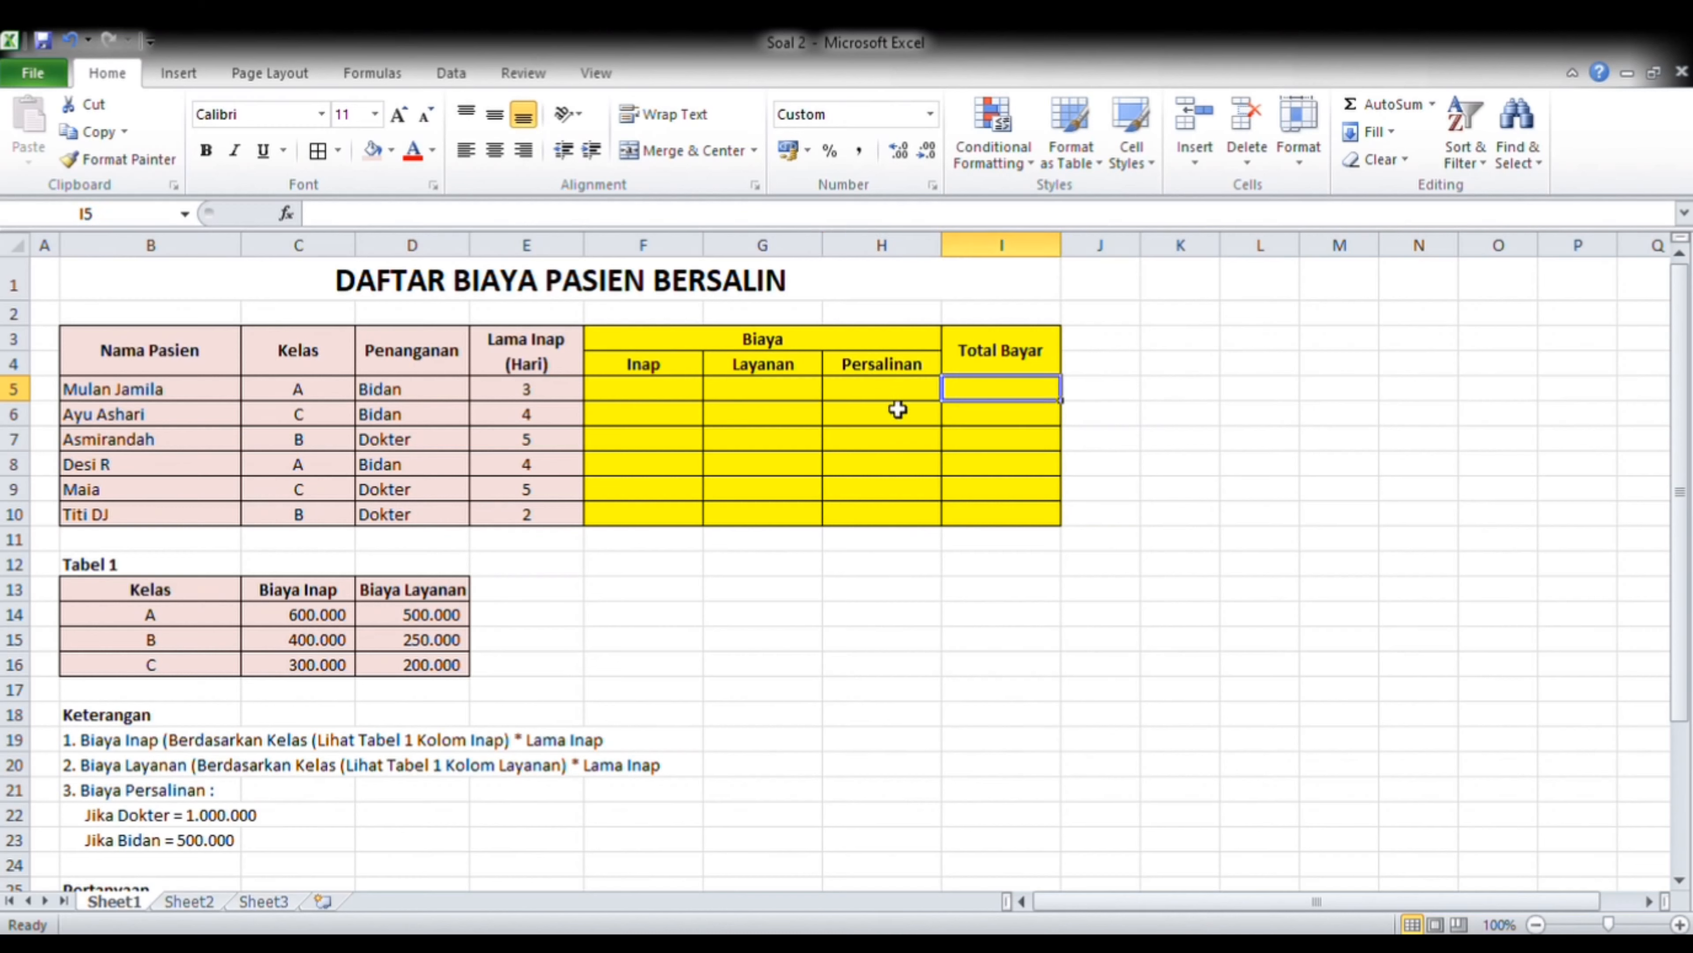
drag(651, 396, 859, 398)
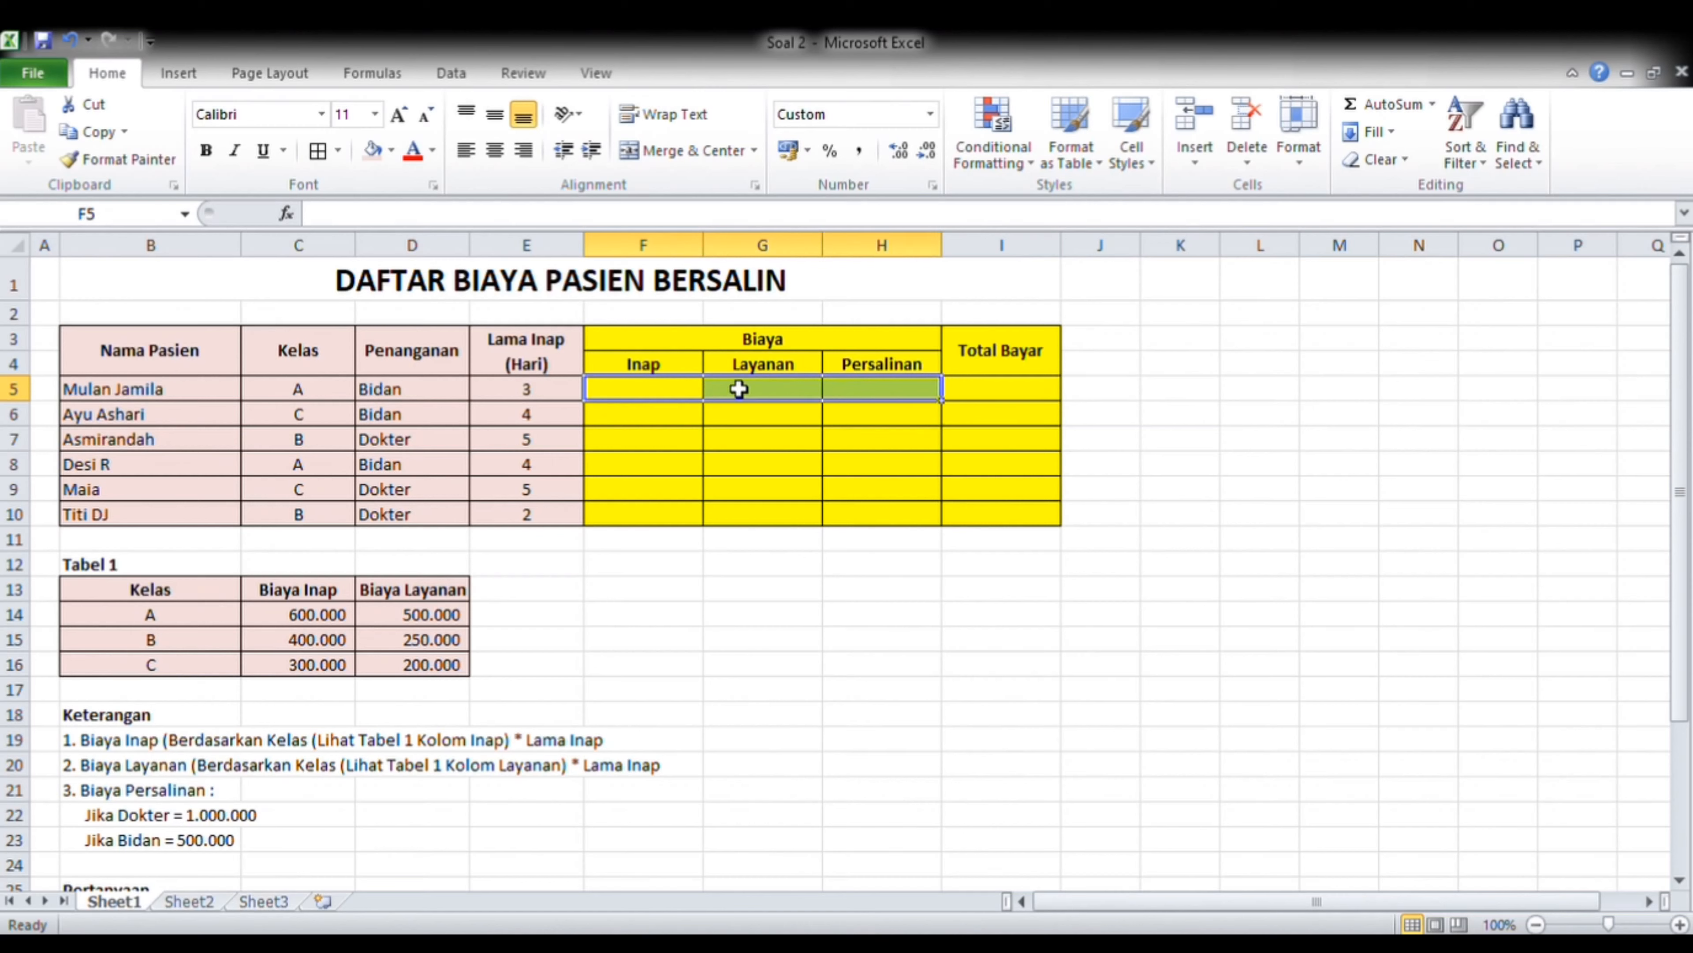
drag(650, 366, 893, 364)
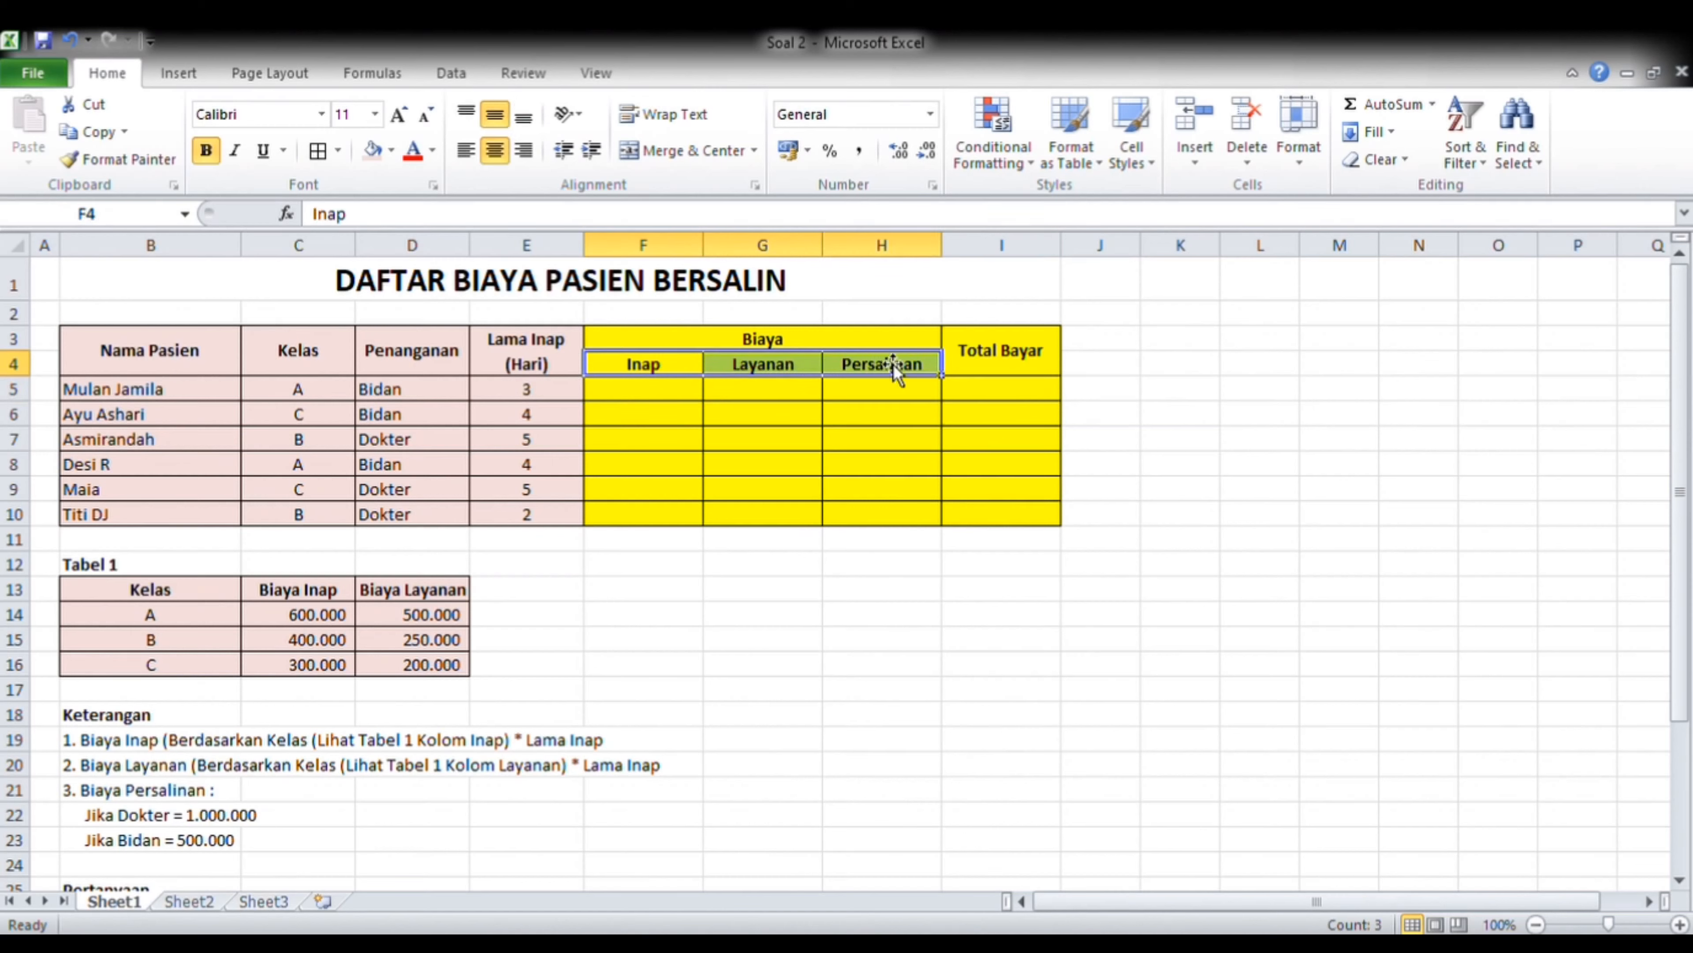
click(688, 462)
drag(688, 366, 878, 362)
click(994, 395)
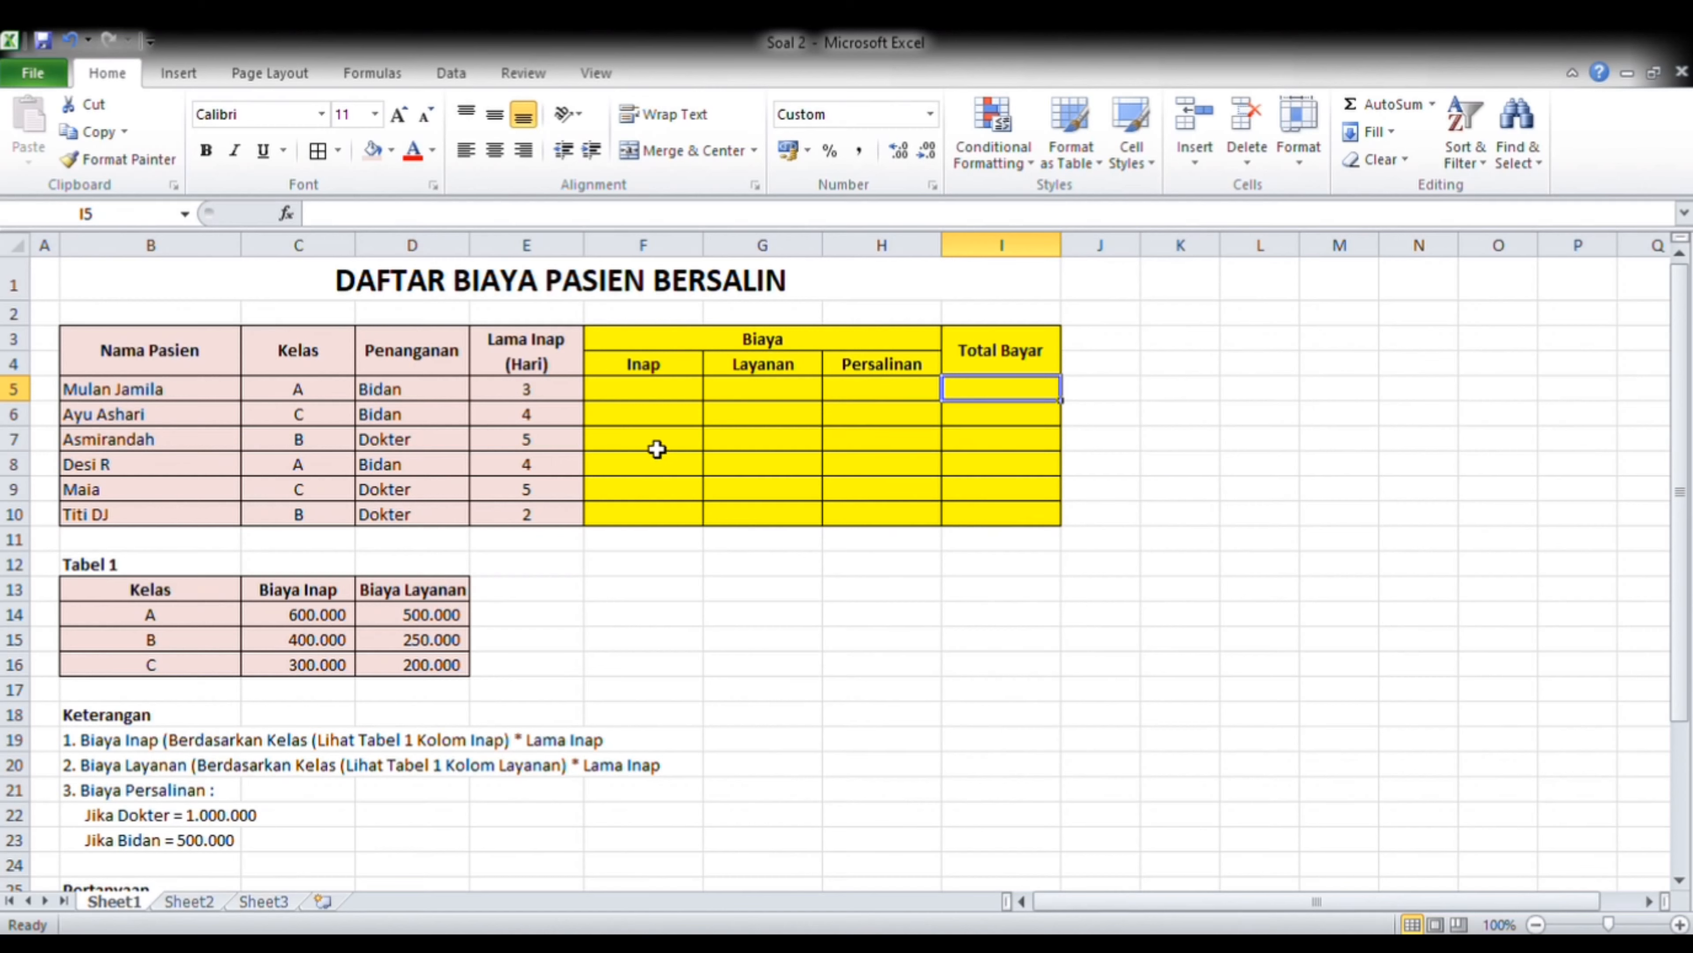
- Examine Tabel 1 in B13:D16 as the lookup source for the Inap cost in F5
click(632, 393)
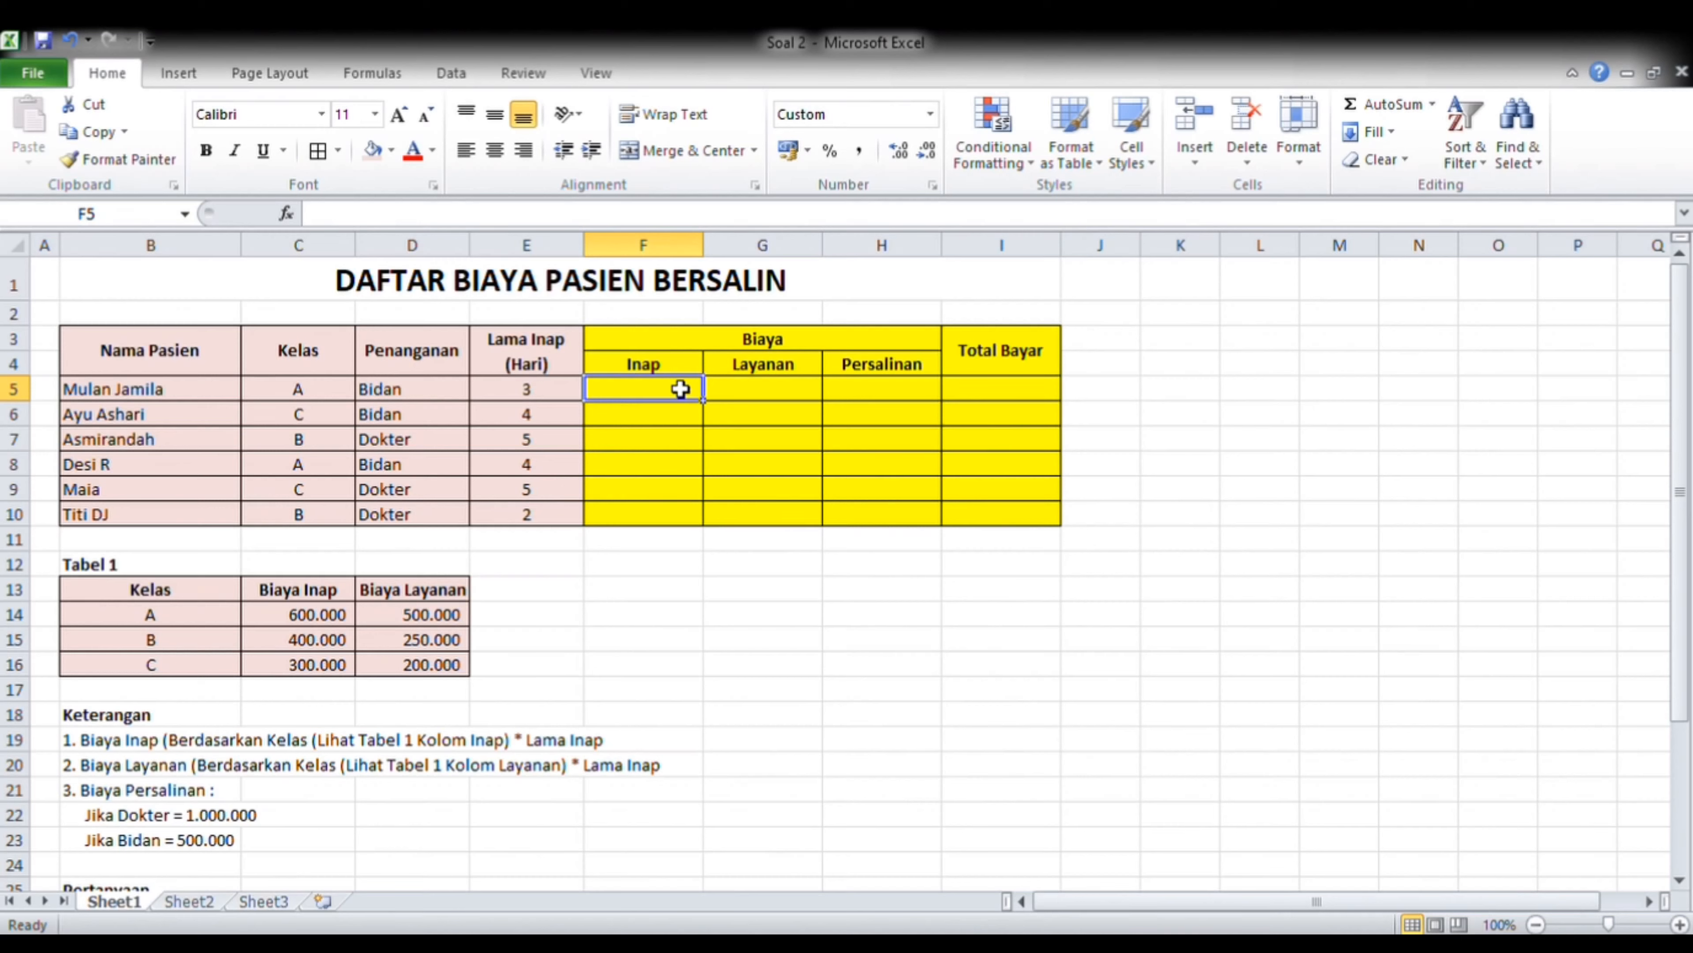
click(86, 575)
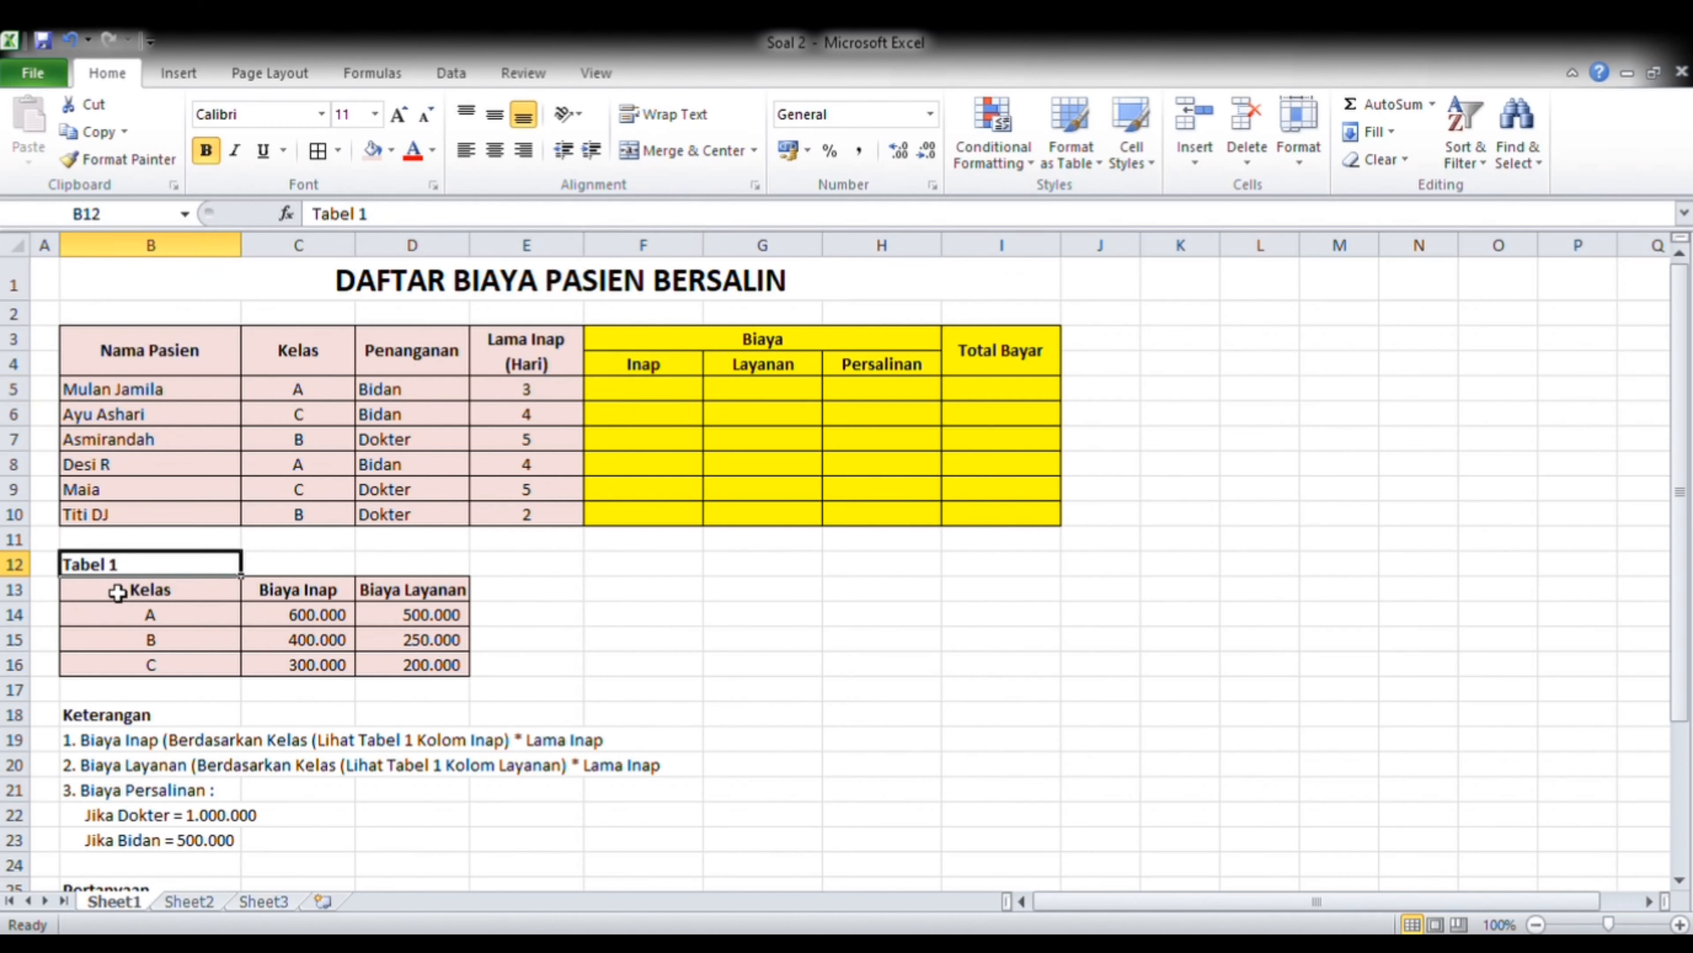
drag(117, 592, 440, 666)
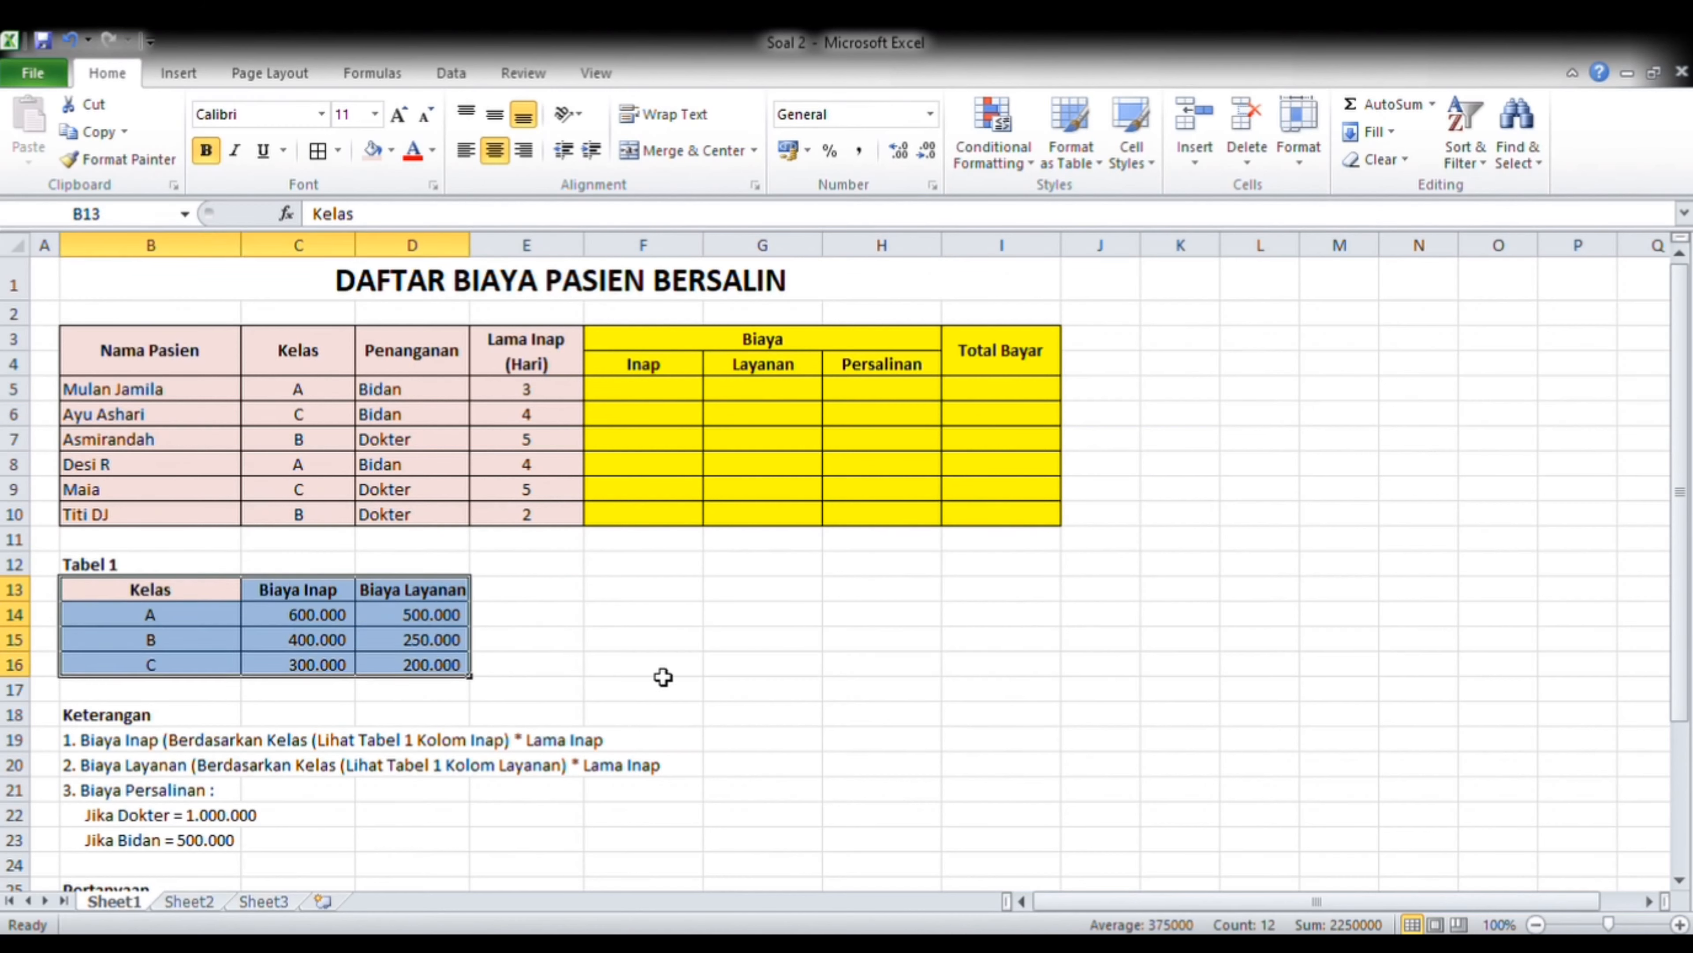
click(722, 613)
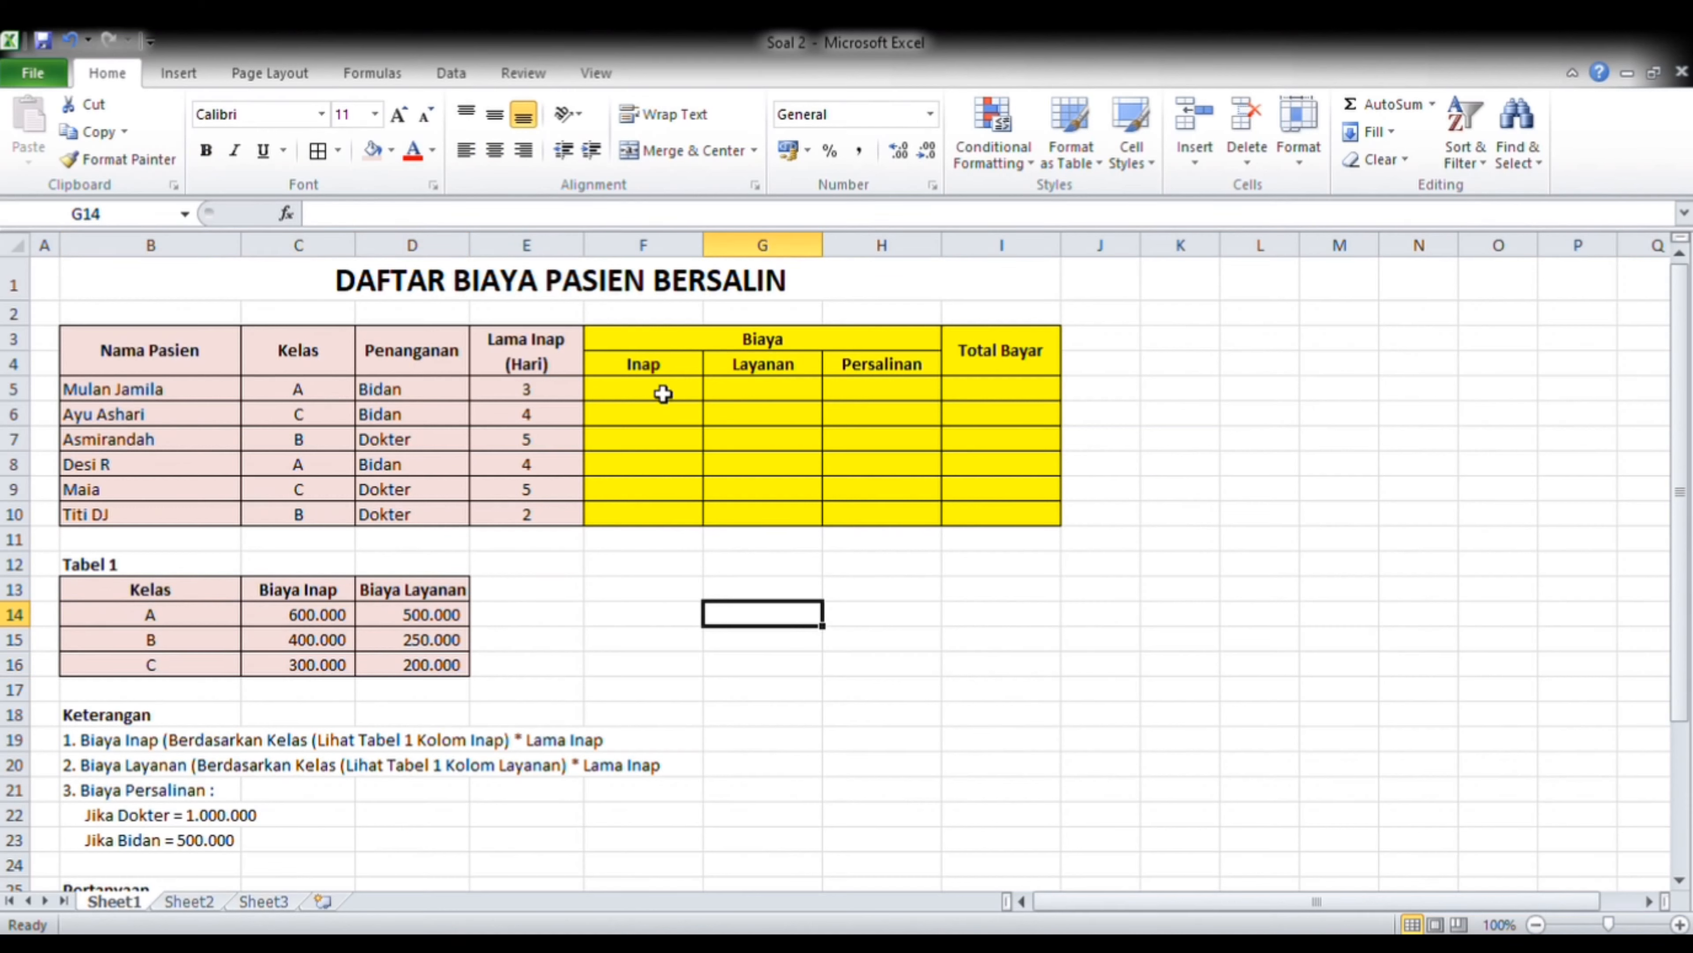
drag(100, 596, 443, 671)
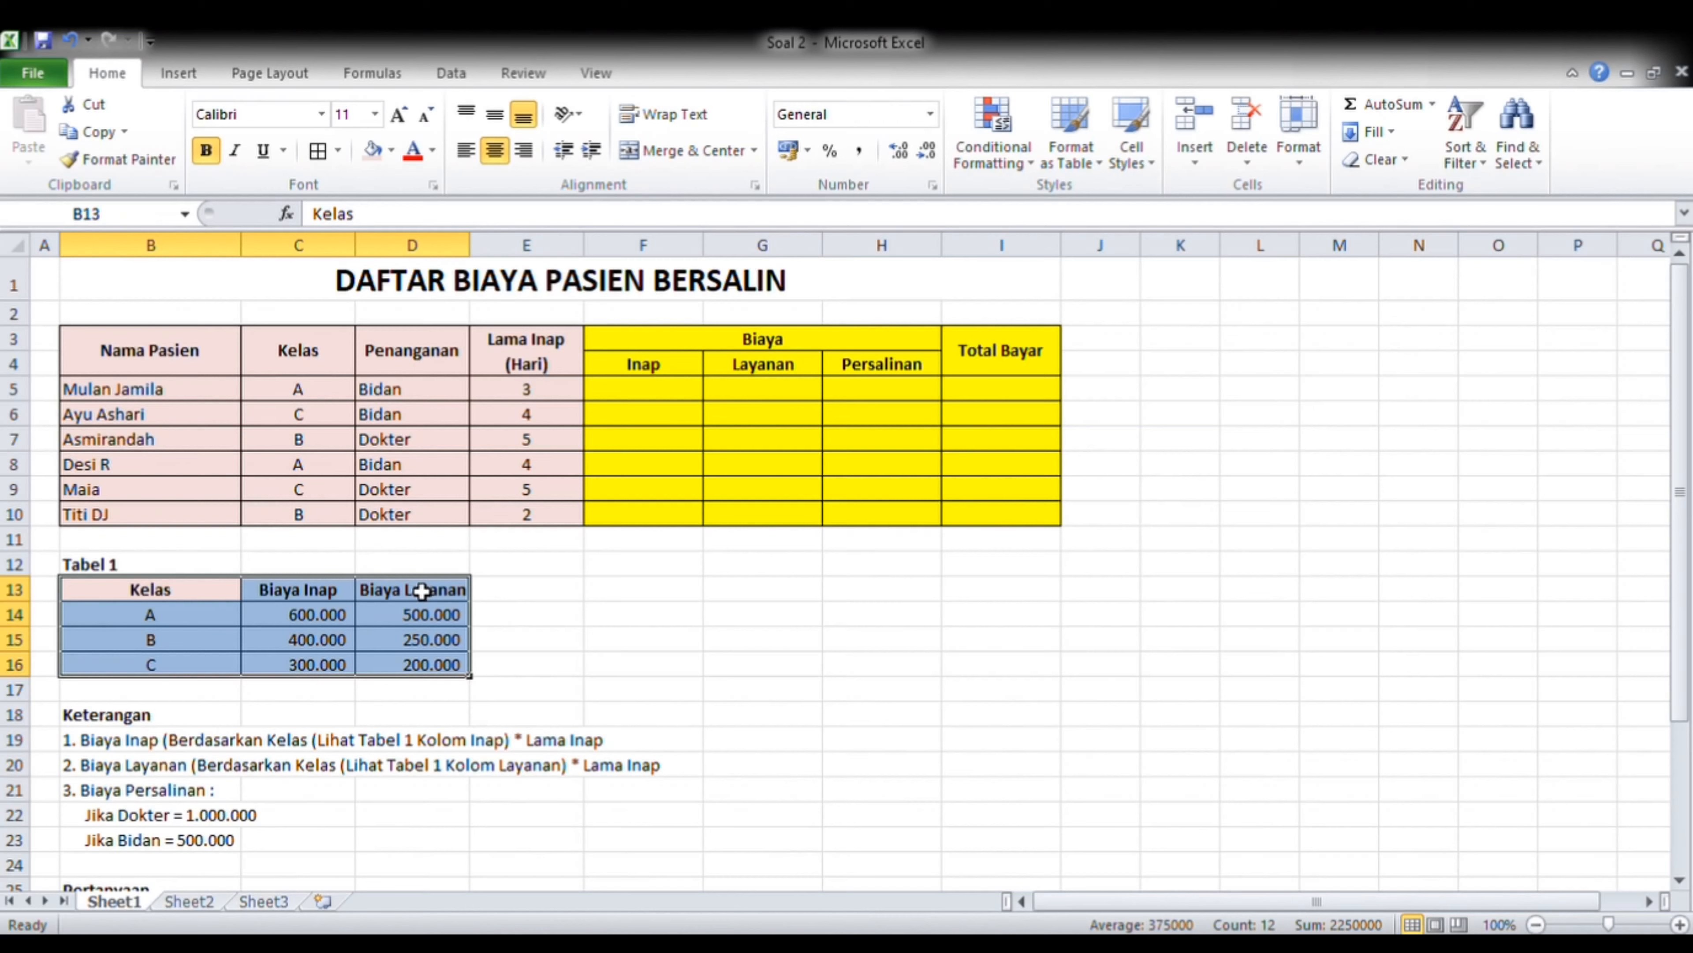
- Start a VLOOKUP formula in F5 with C5 as the lookup value and B14:D16 as the table range
click(611, 406)
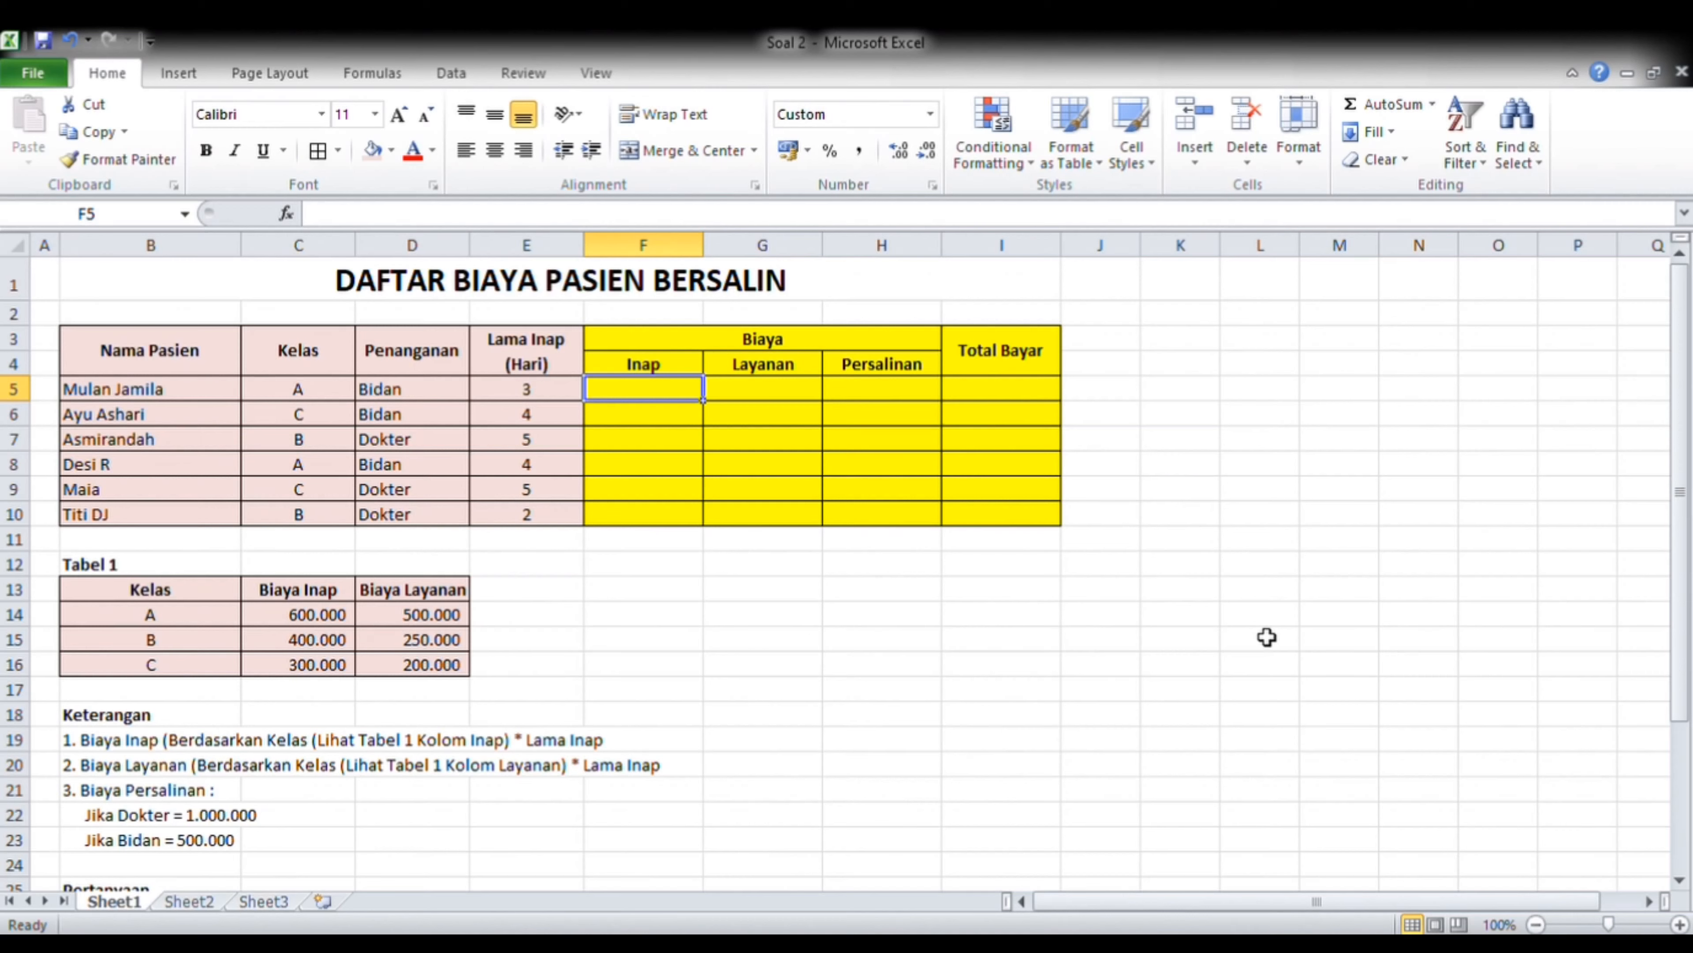
text(=)
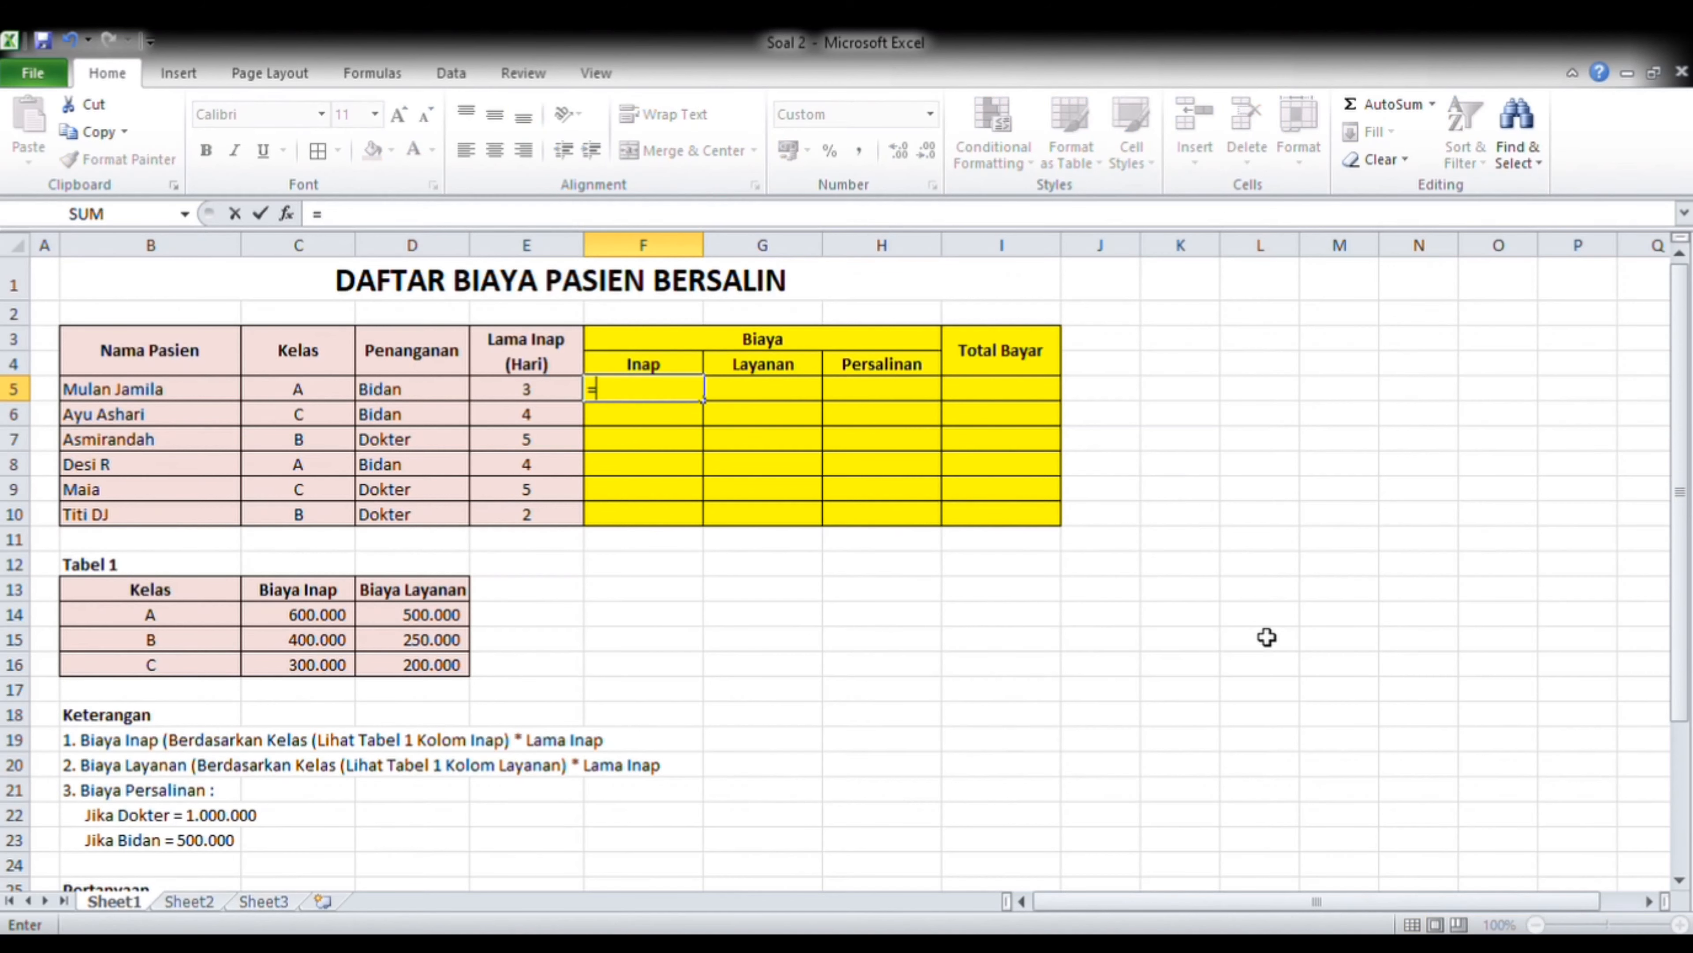
text(vlookup()
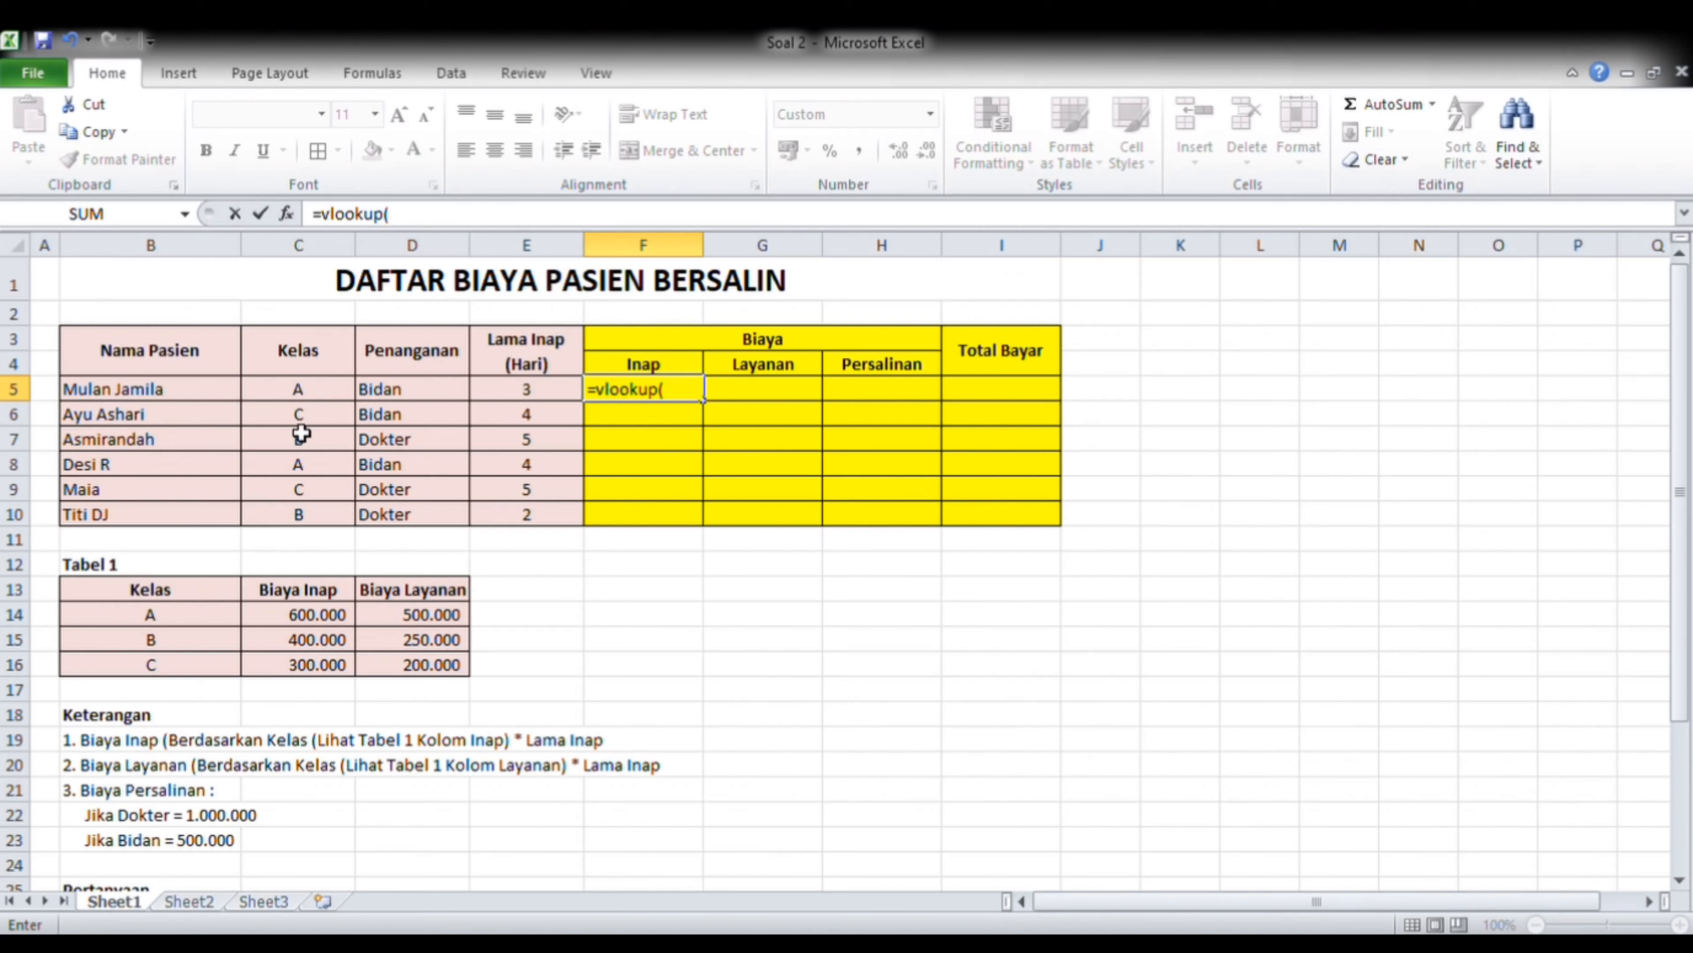
click(300, 400)
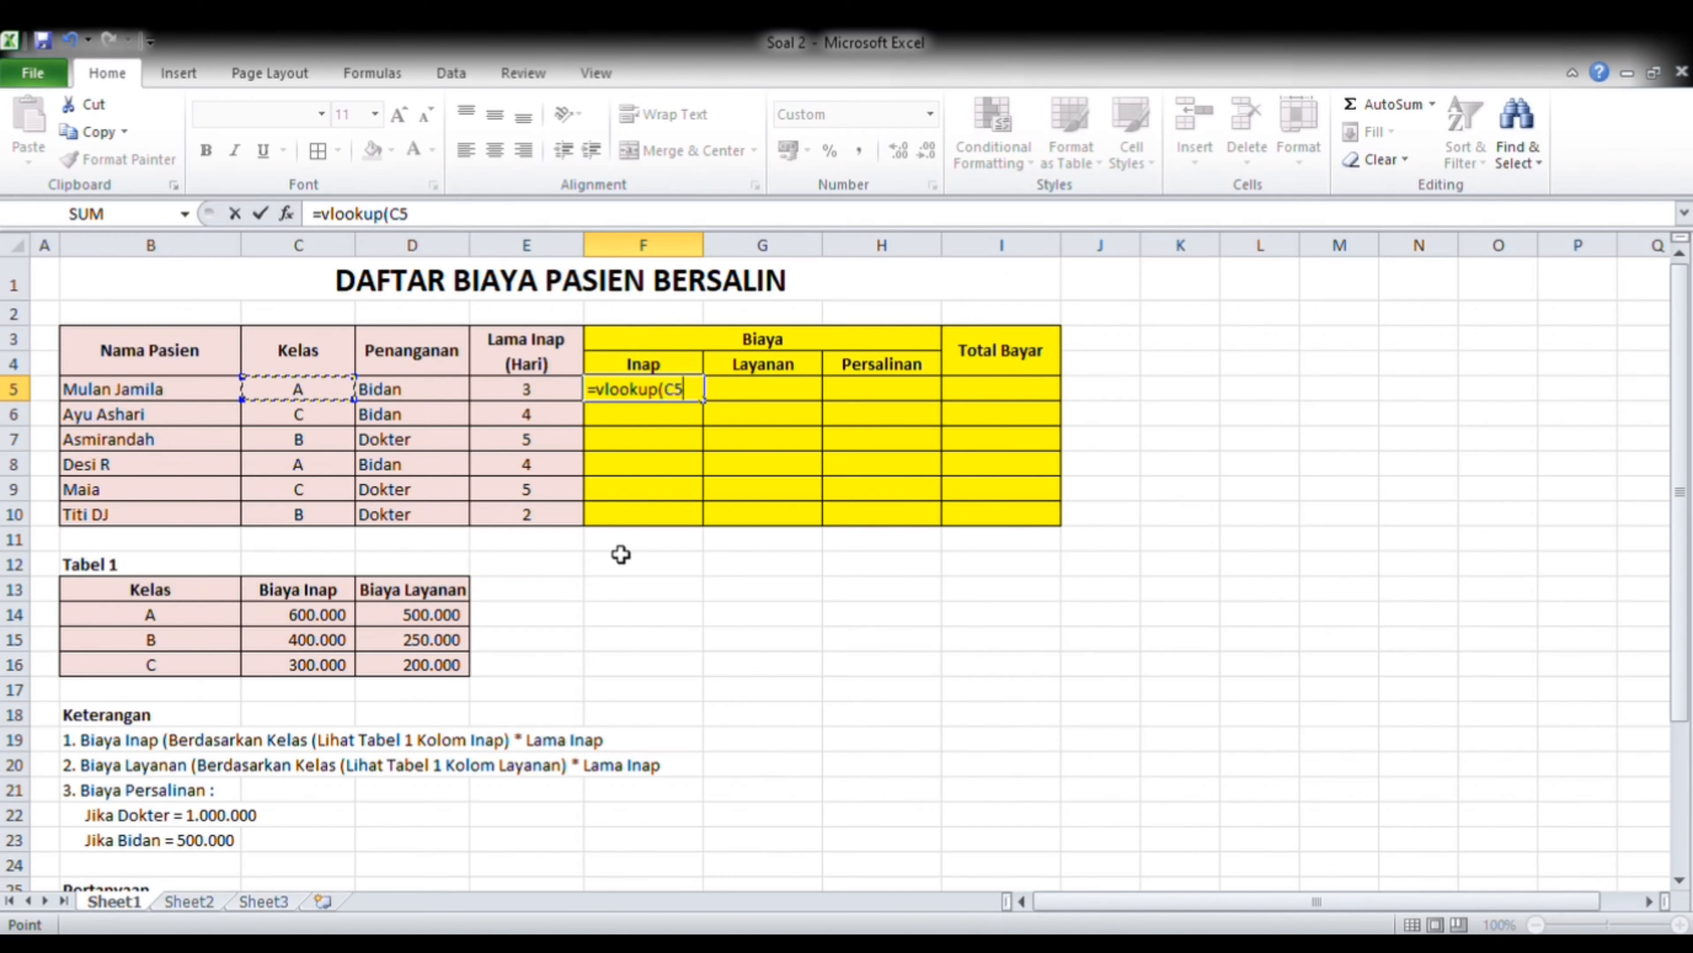
text(;)
drag(98, 621, 439, 678)
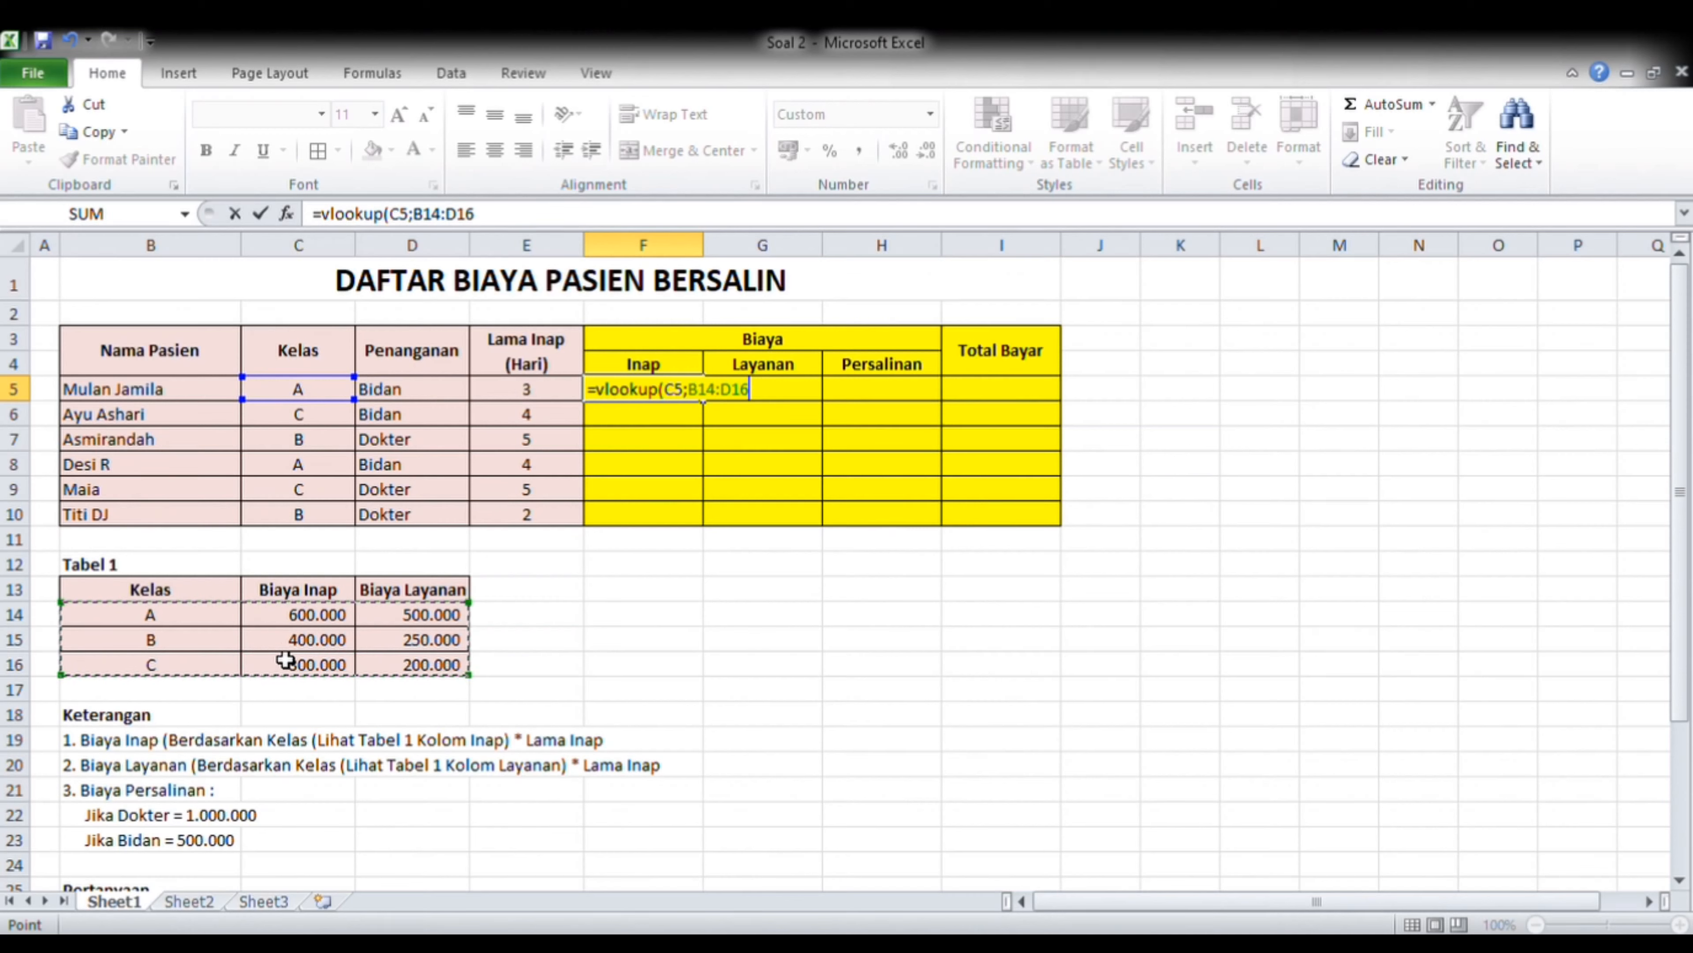
- Cycle the B14:D16 reference in the F5 formula through its absolute and mixed forms back to relative
key(F4)
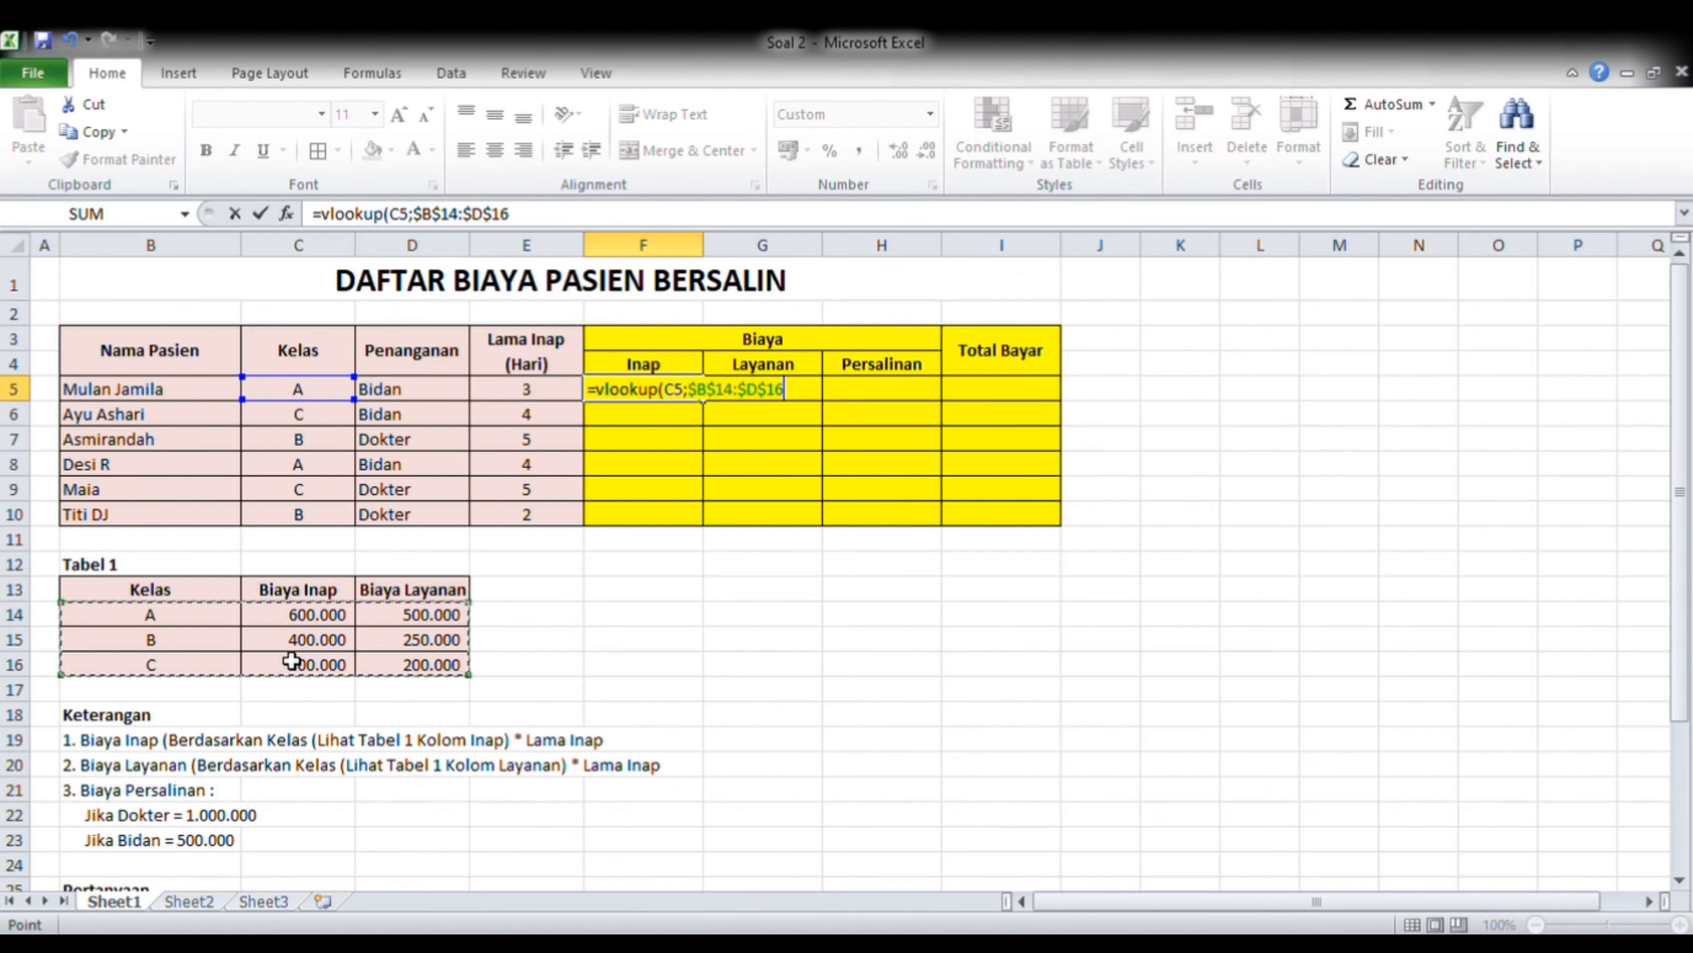
key(F4)
key(F4)
key(F4)
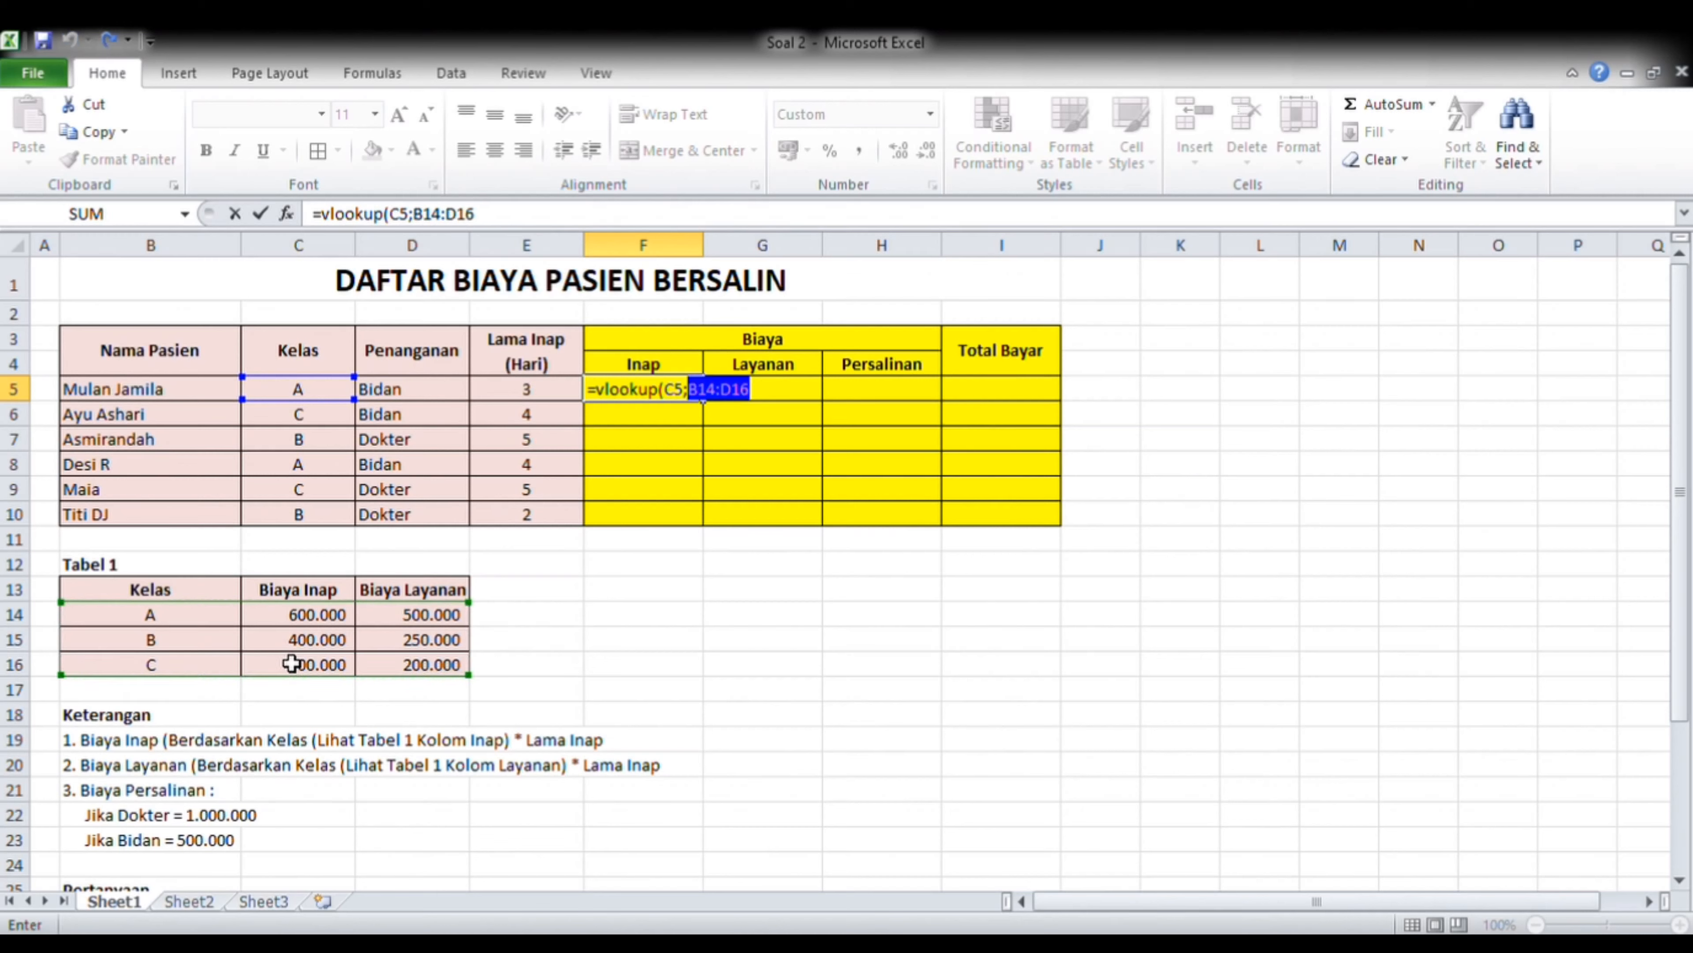
- Add dollar signs manually to the table range in the F5 formula so it reads $B$14:$D$16
click(426, 226)
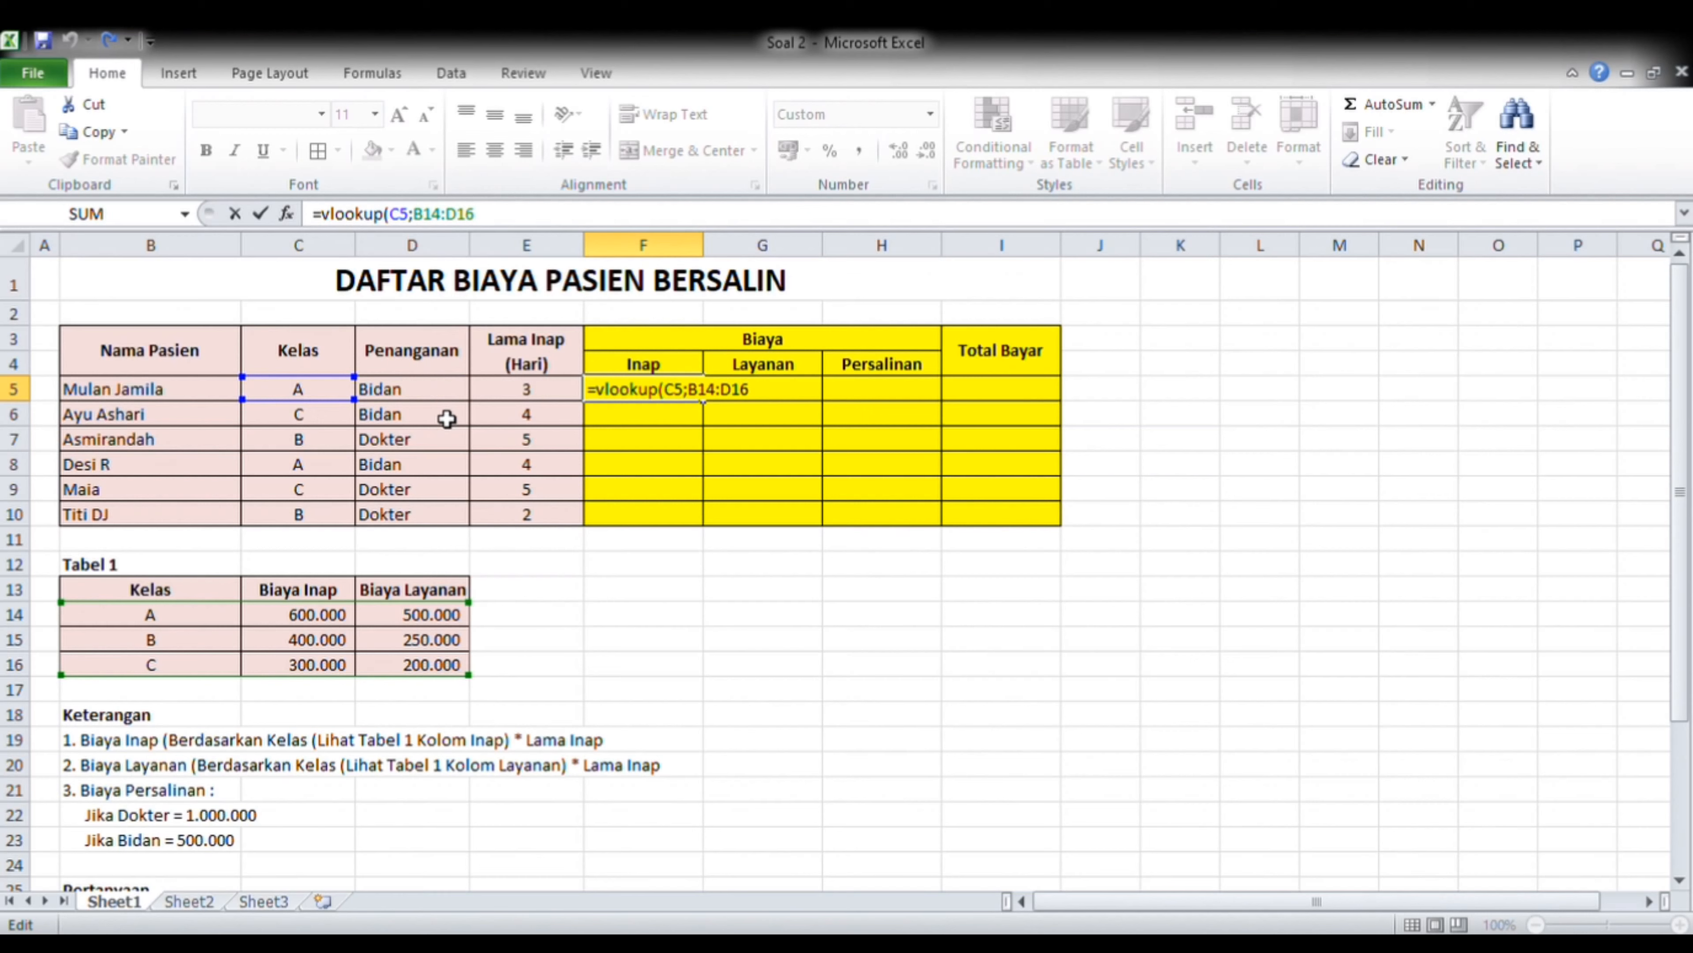
text($B)
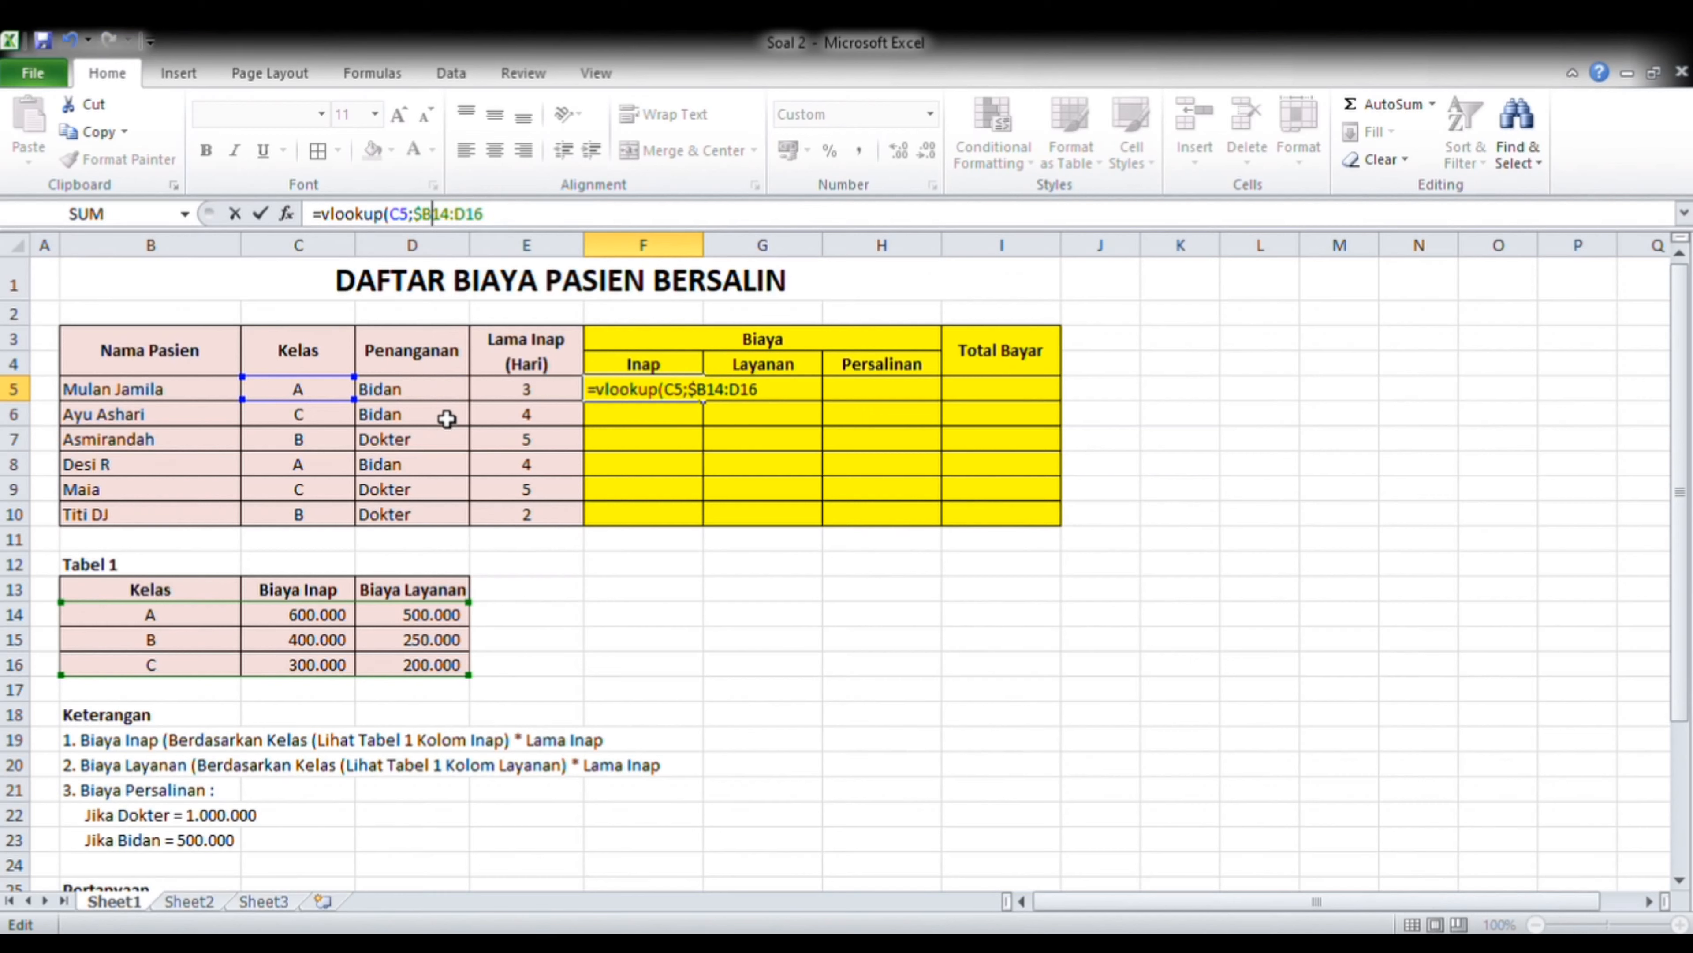
text($)
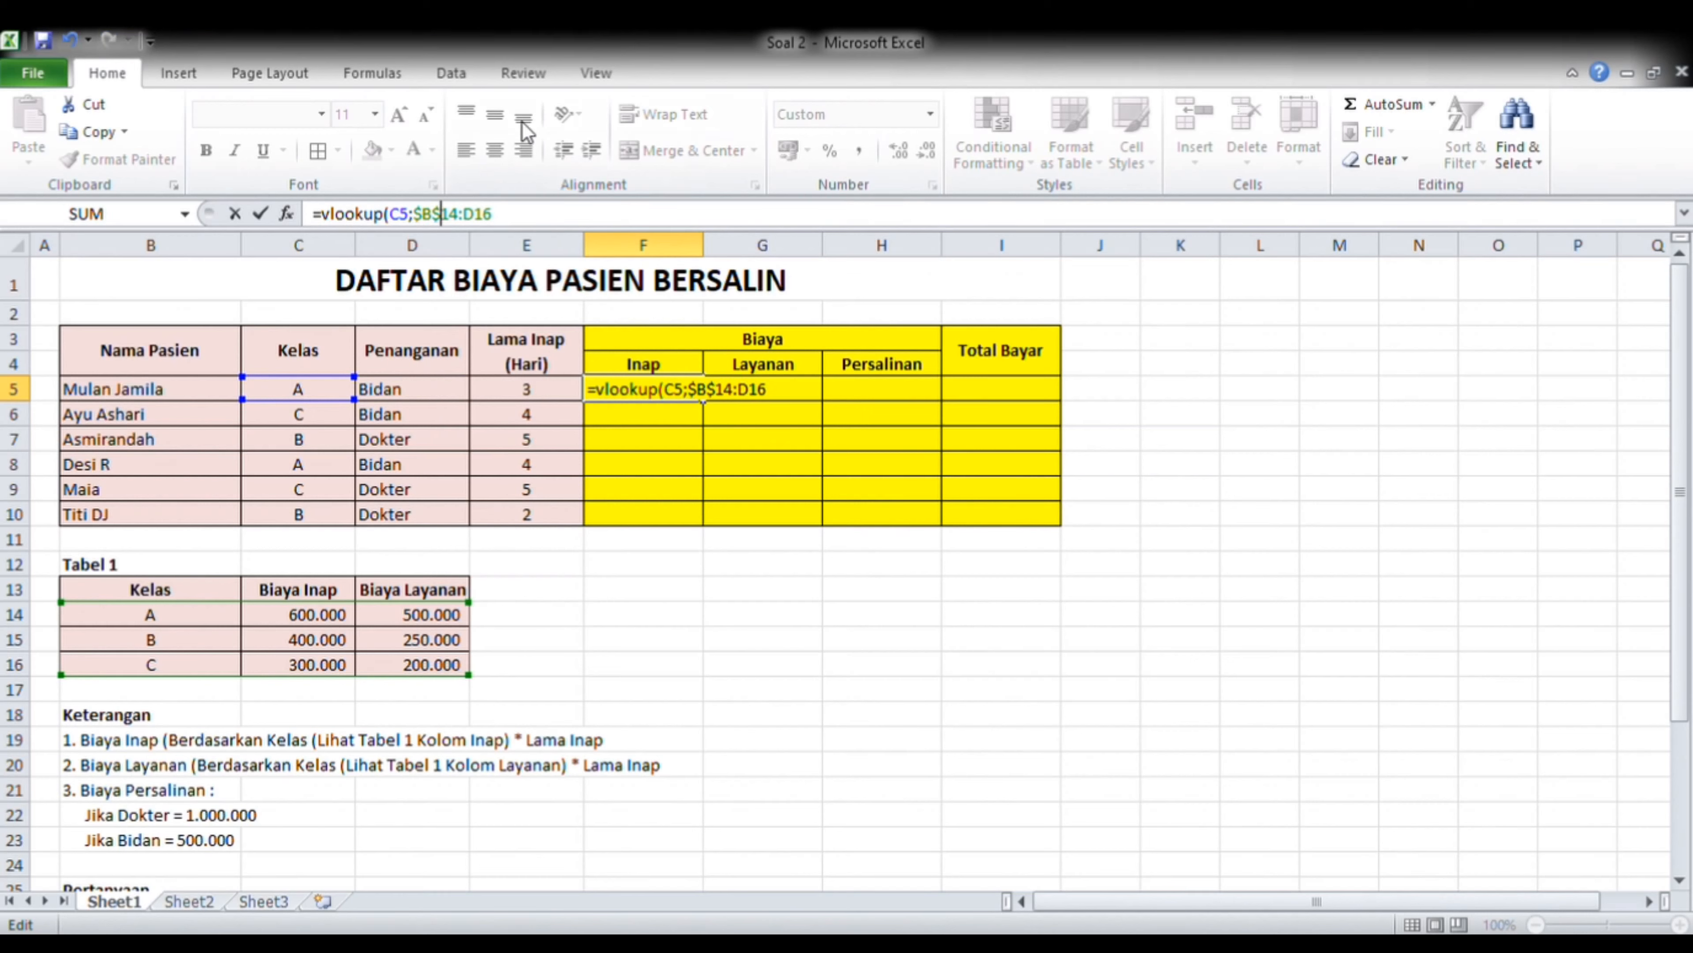
click(466, 215)
text($)
key(Right)
text($)
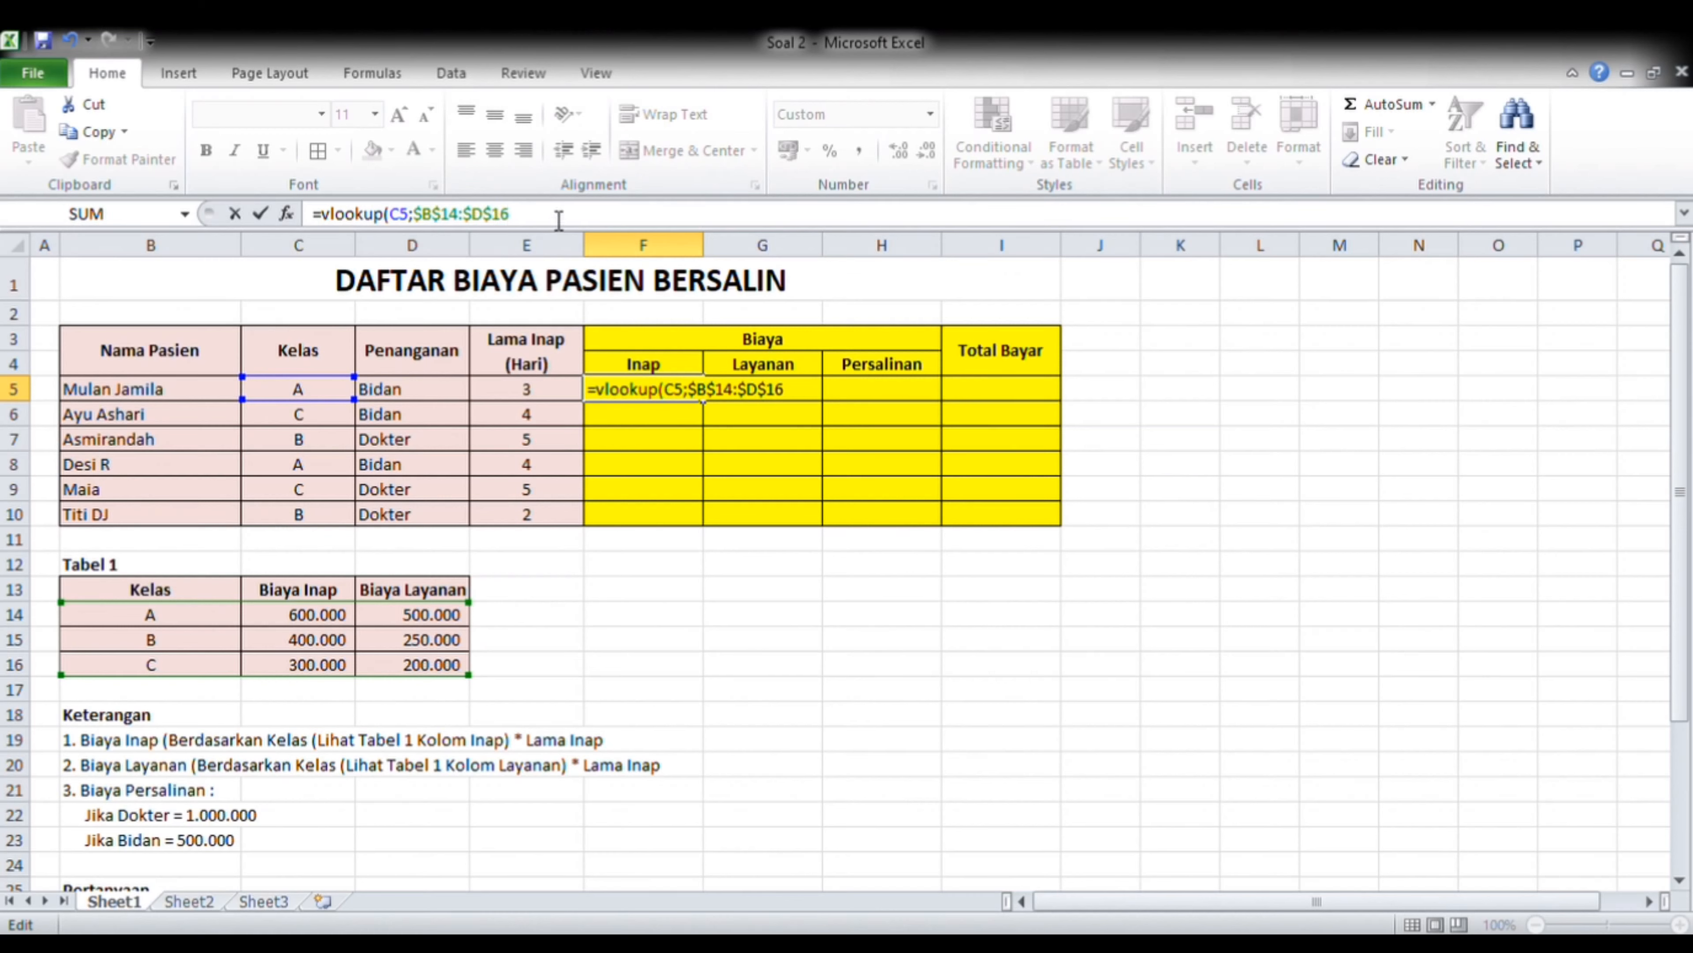
- Erase the manually locked table range from the F5 formula back to $B$
key(Left)
key(Left)
key(BackSpace)
key(BackSpace)
key(BackSpace)
key(BackSpace)
key(BackSpace)
key(BackSpace)
key(BackSpace)
key(BackSpace)
key(BackSpace)
key(BackSpace)
key(BackSpace)
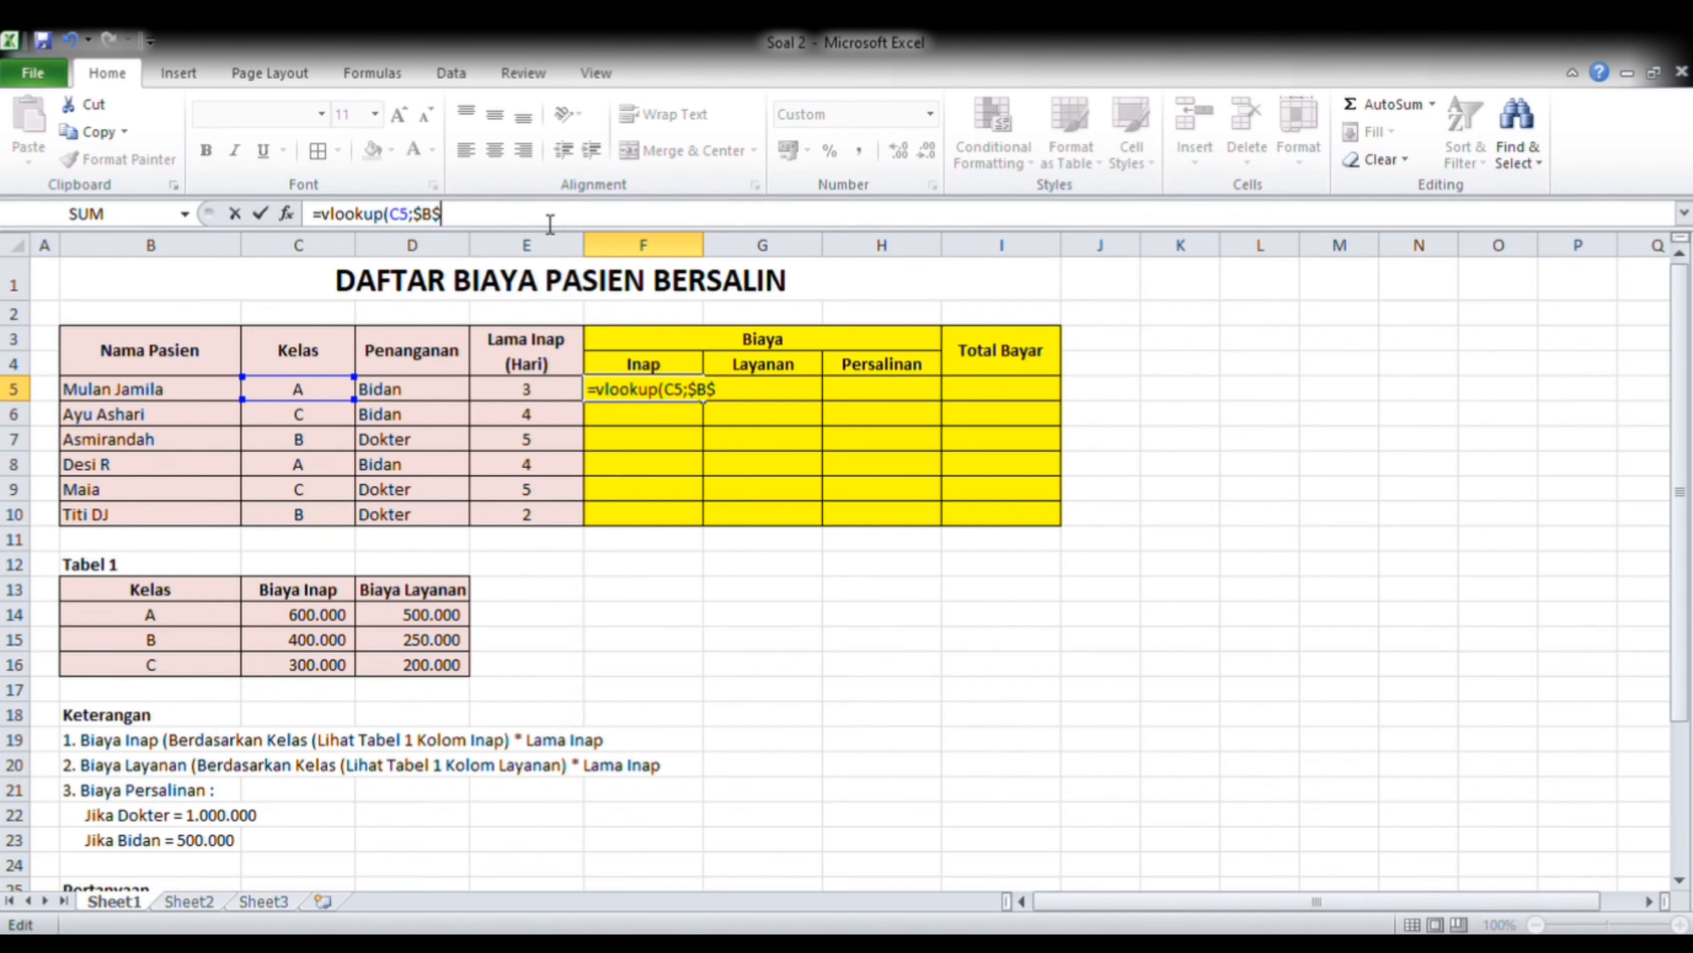
- Reference Tabel 1 as the absolute range $B$14:$D$16 and complete the F5 formula as =VLOOKUP(C5;$B$14:$D$16;2;0)
click(94, 621)
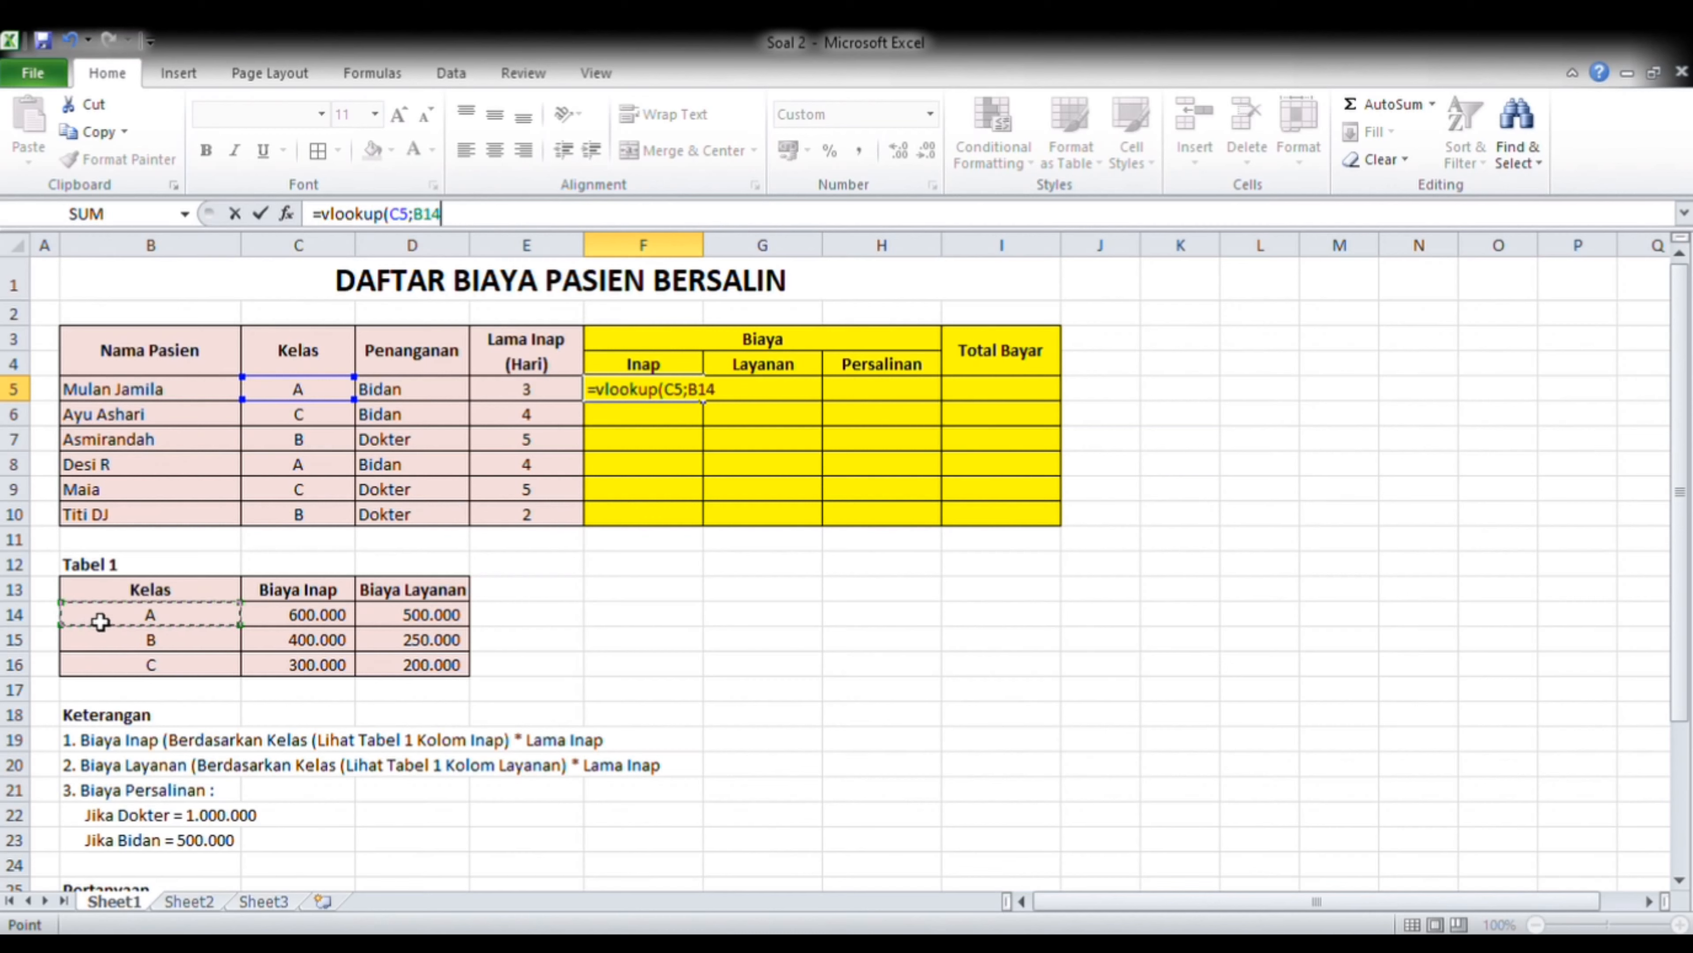
drag(427, 681, 430, 687)
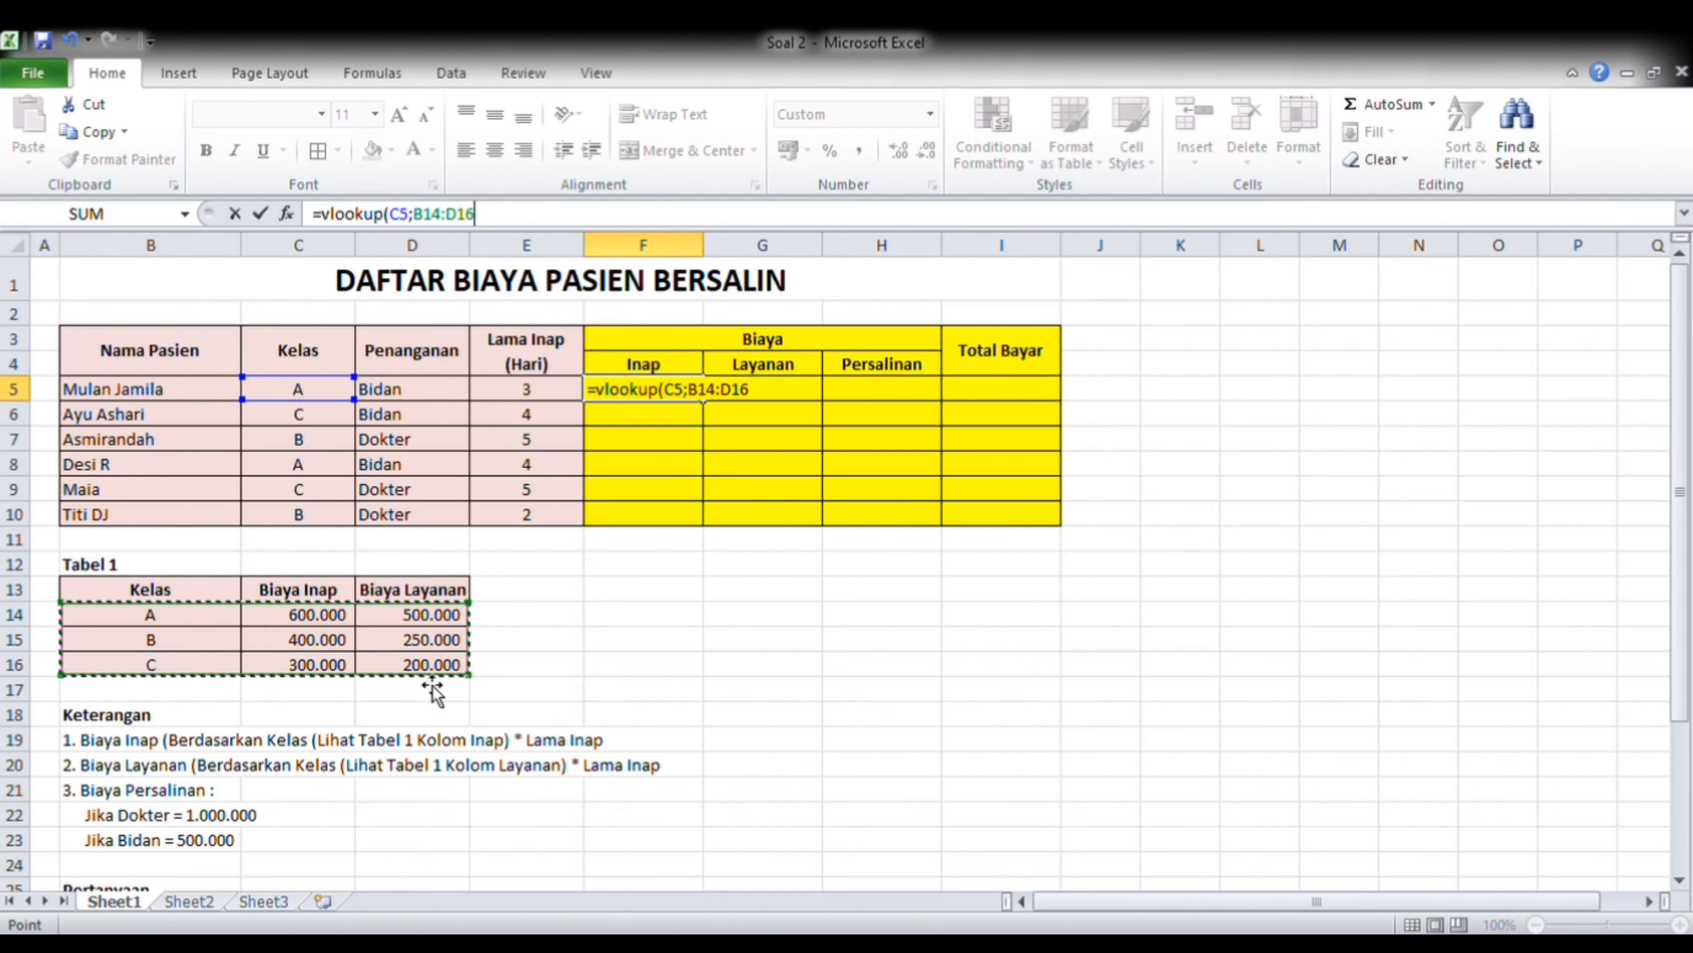
key(F4)
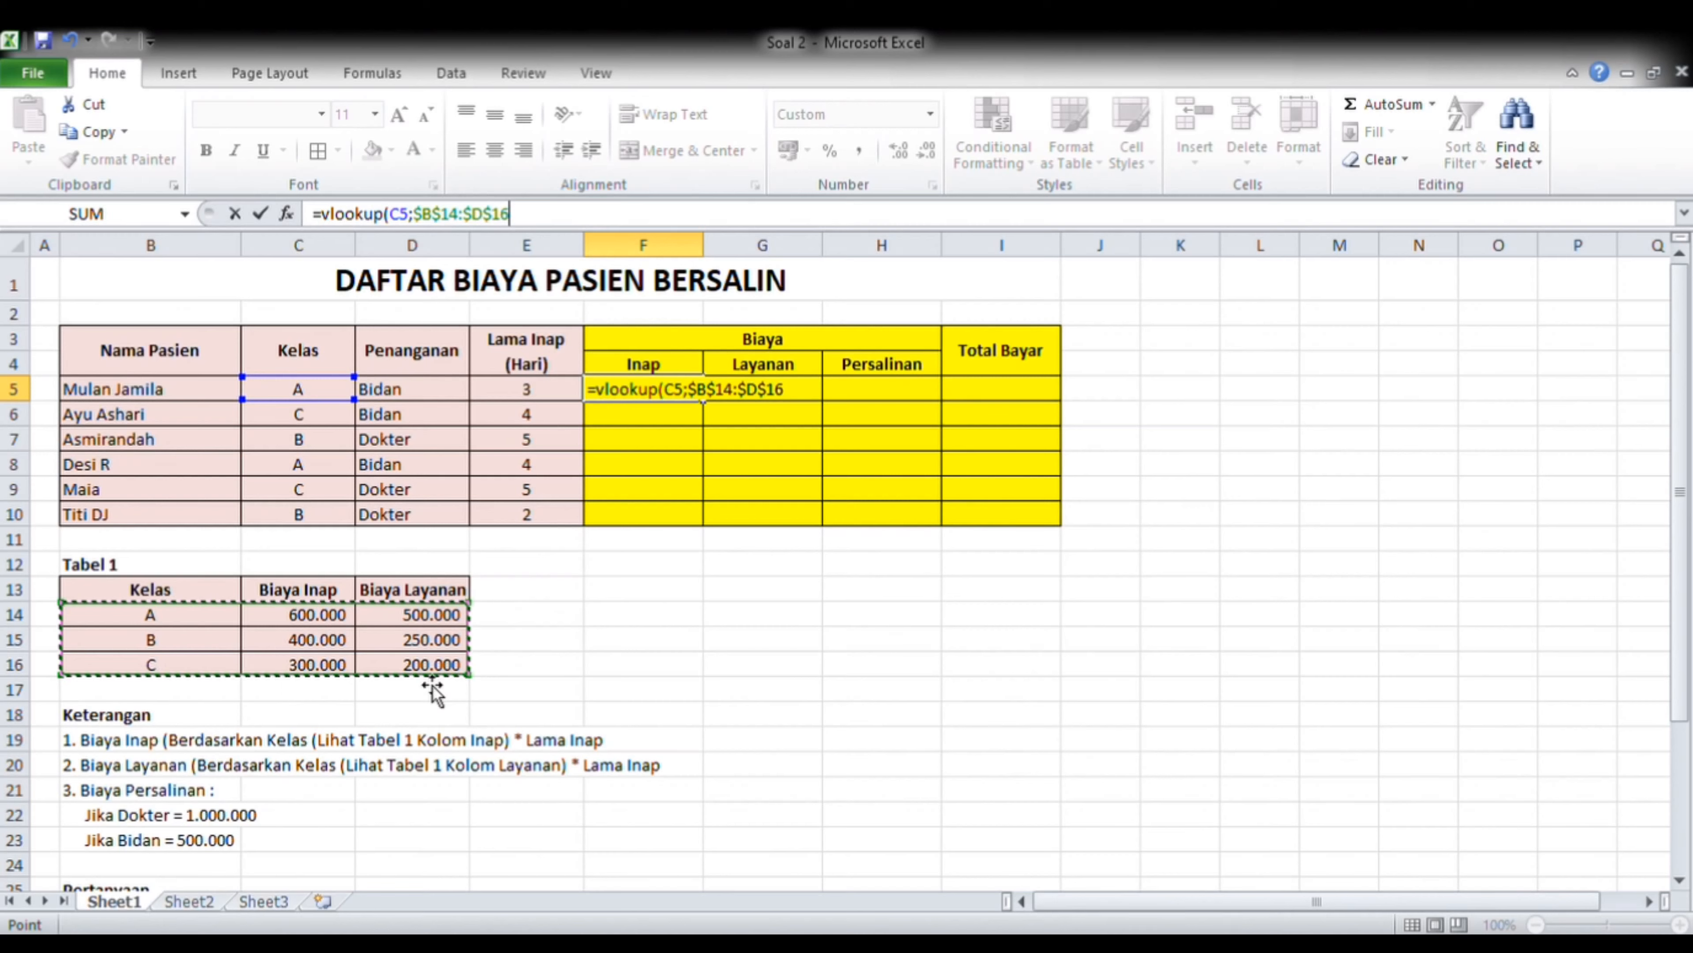
text(;)
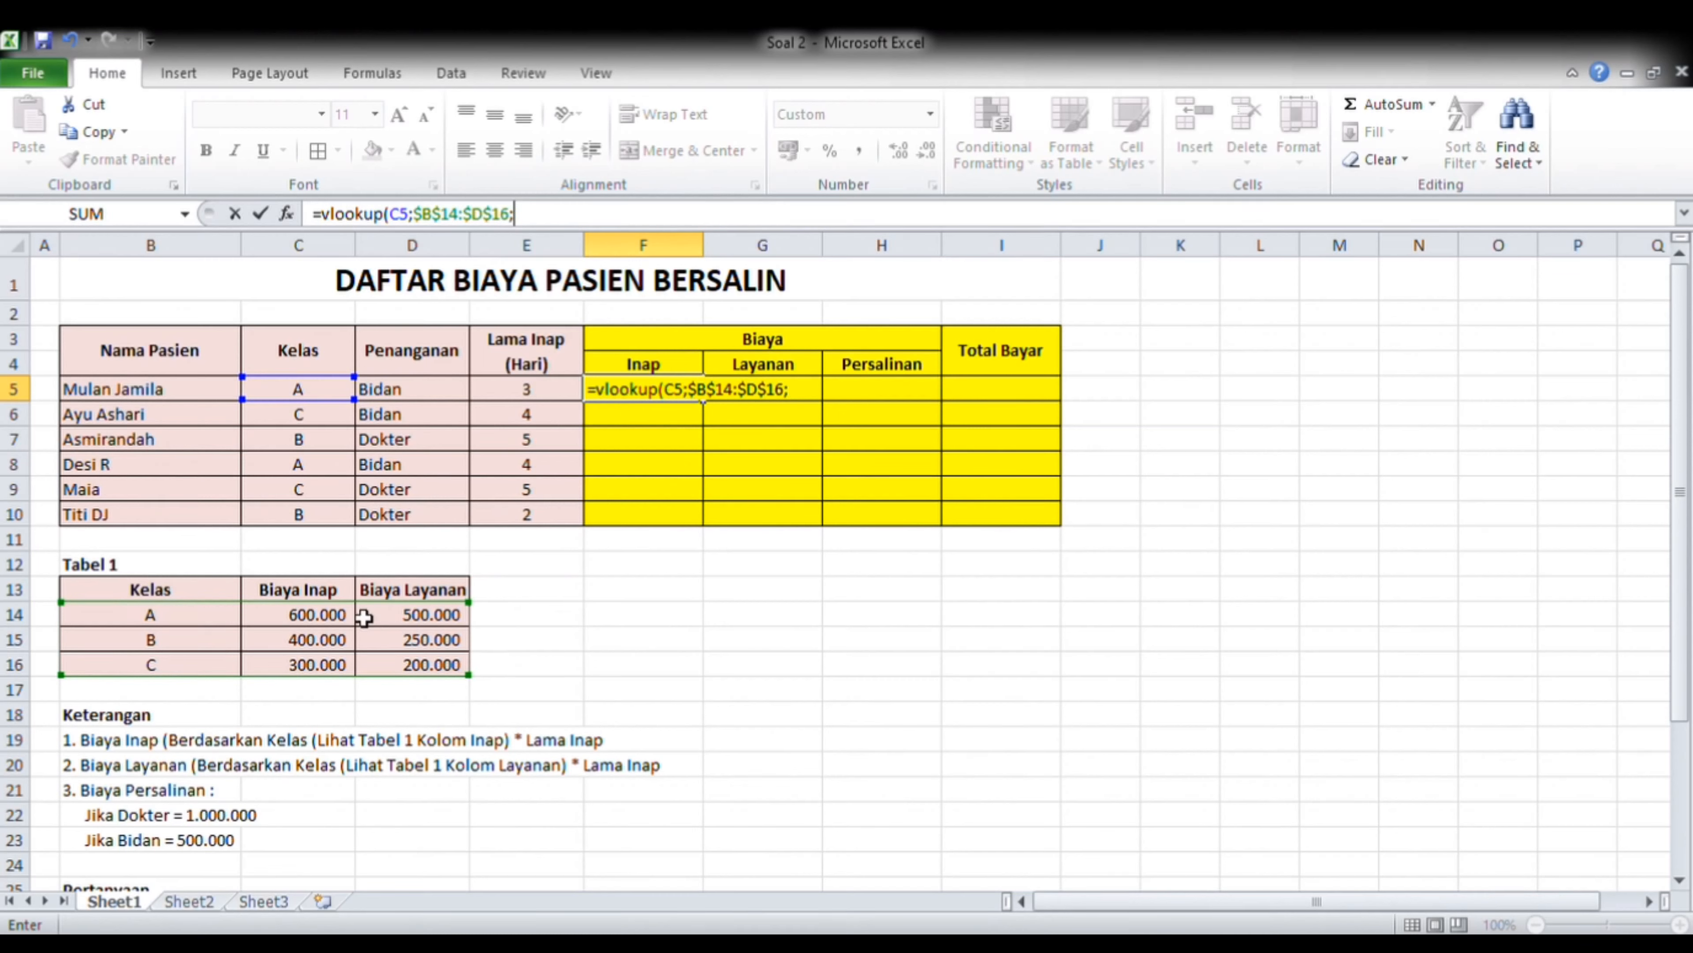
text(2;0)
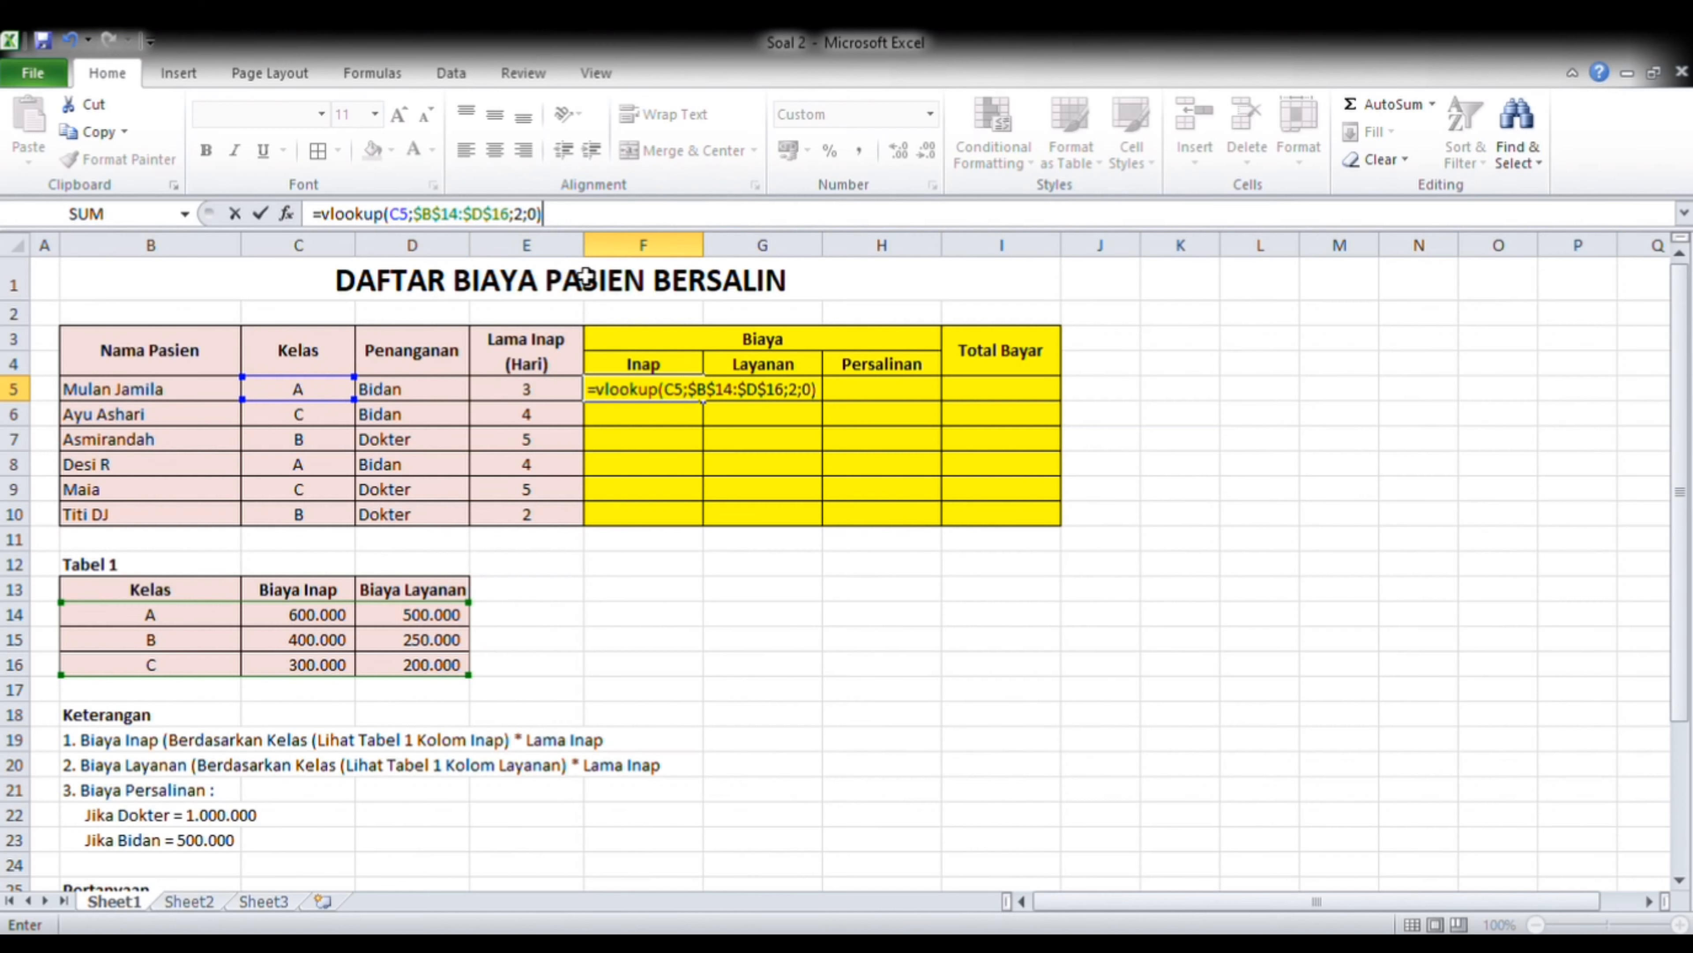
key(Return)
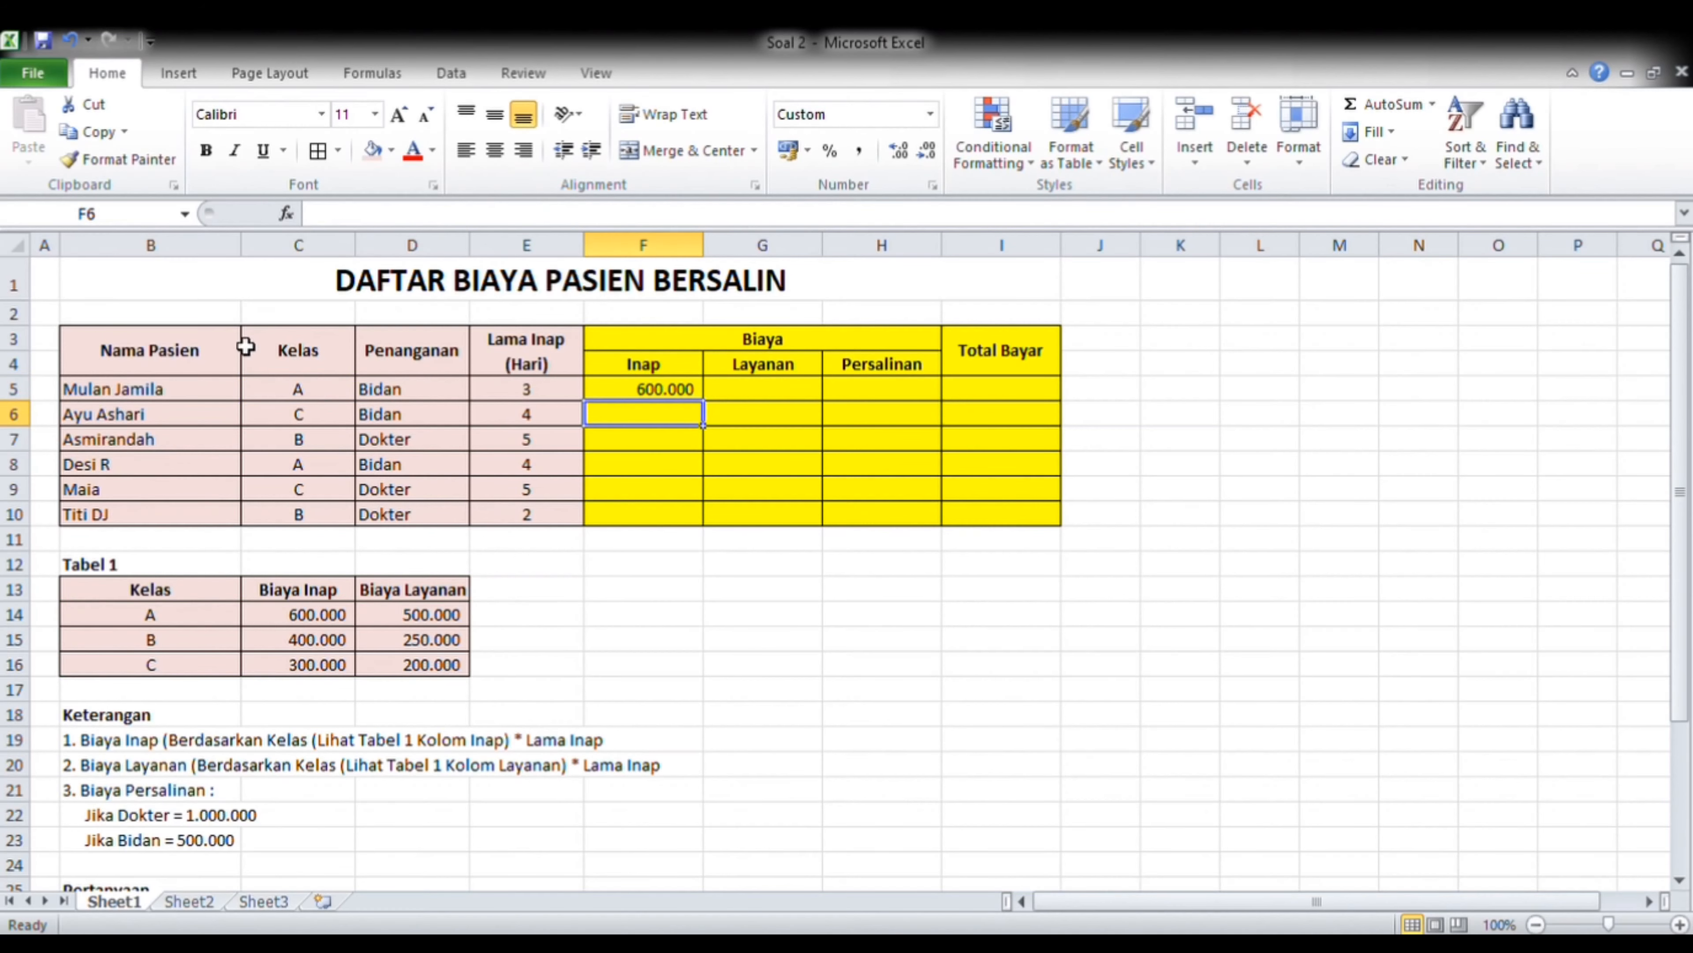
- Test the F5 lookup by clearing the class in C5 and entering w, and restore C5 to A
click(305, 393)
key(Delete)
key(Right)
key(Left)
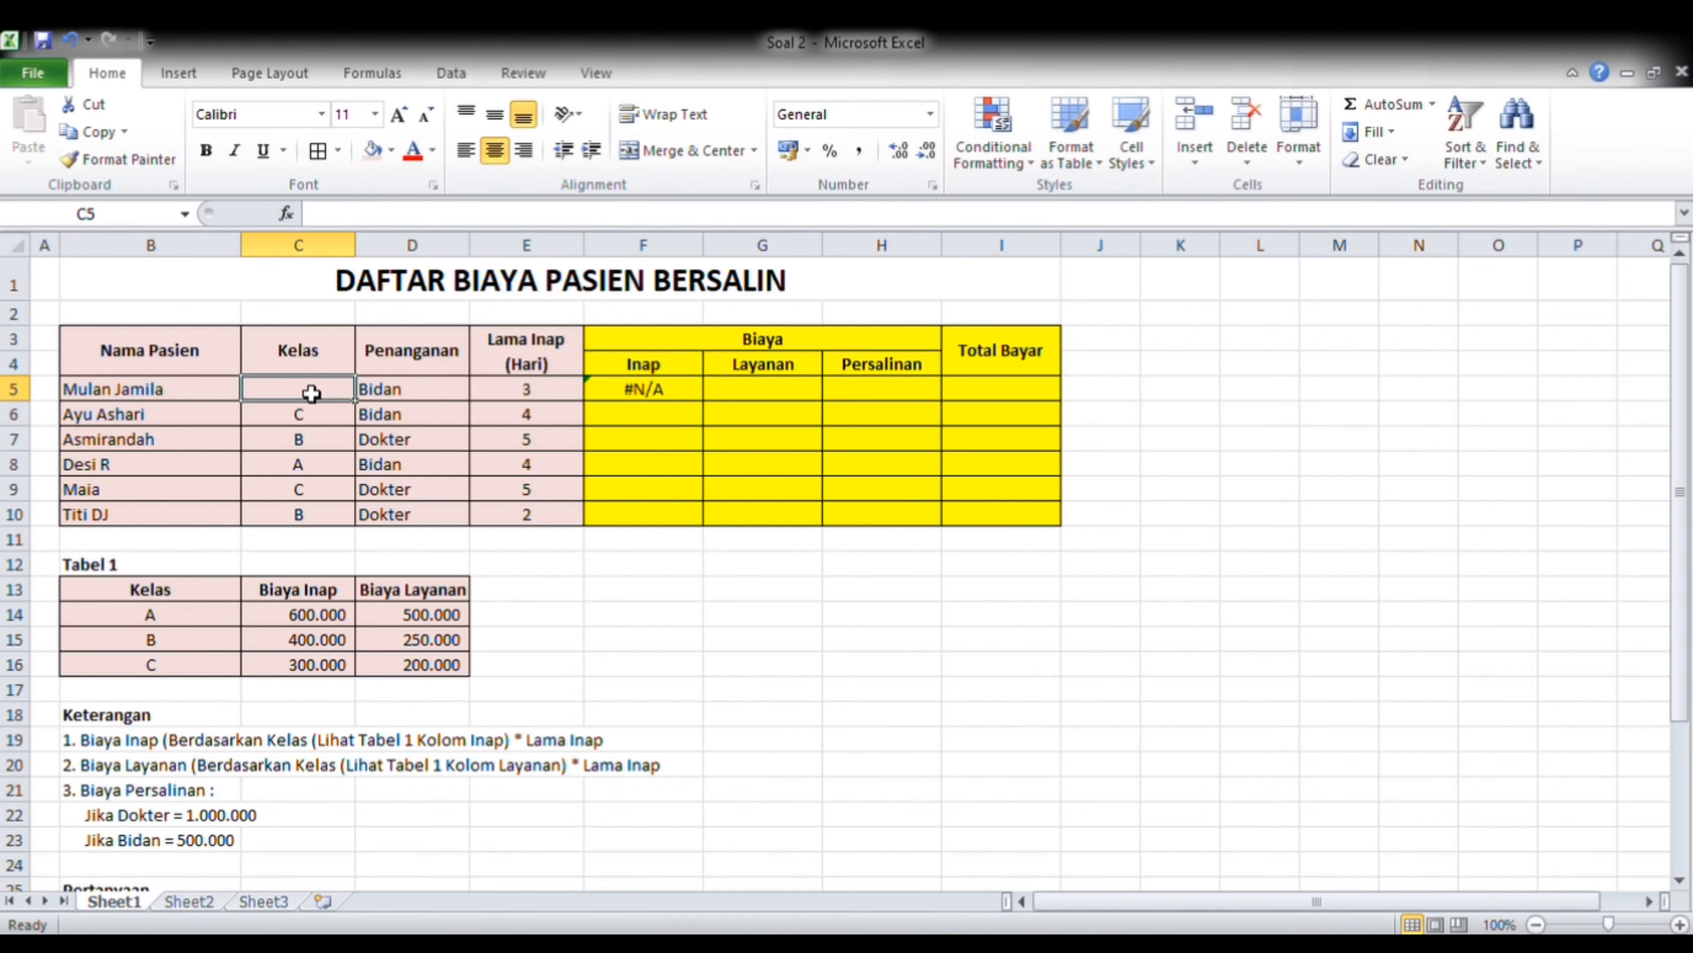
text(w)
key(Right)
key(Left)
key(ctrl+z)
text(A)
key(Right)
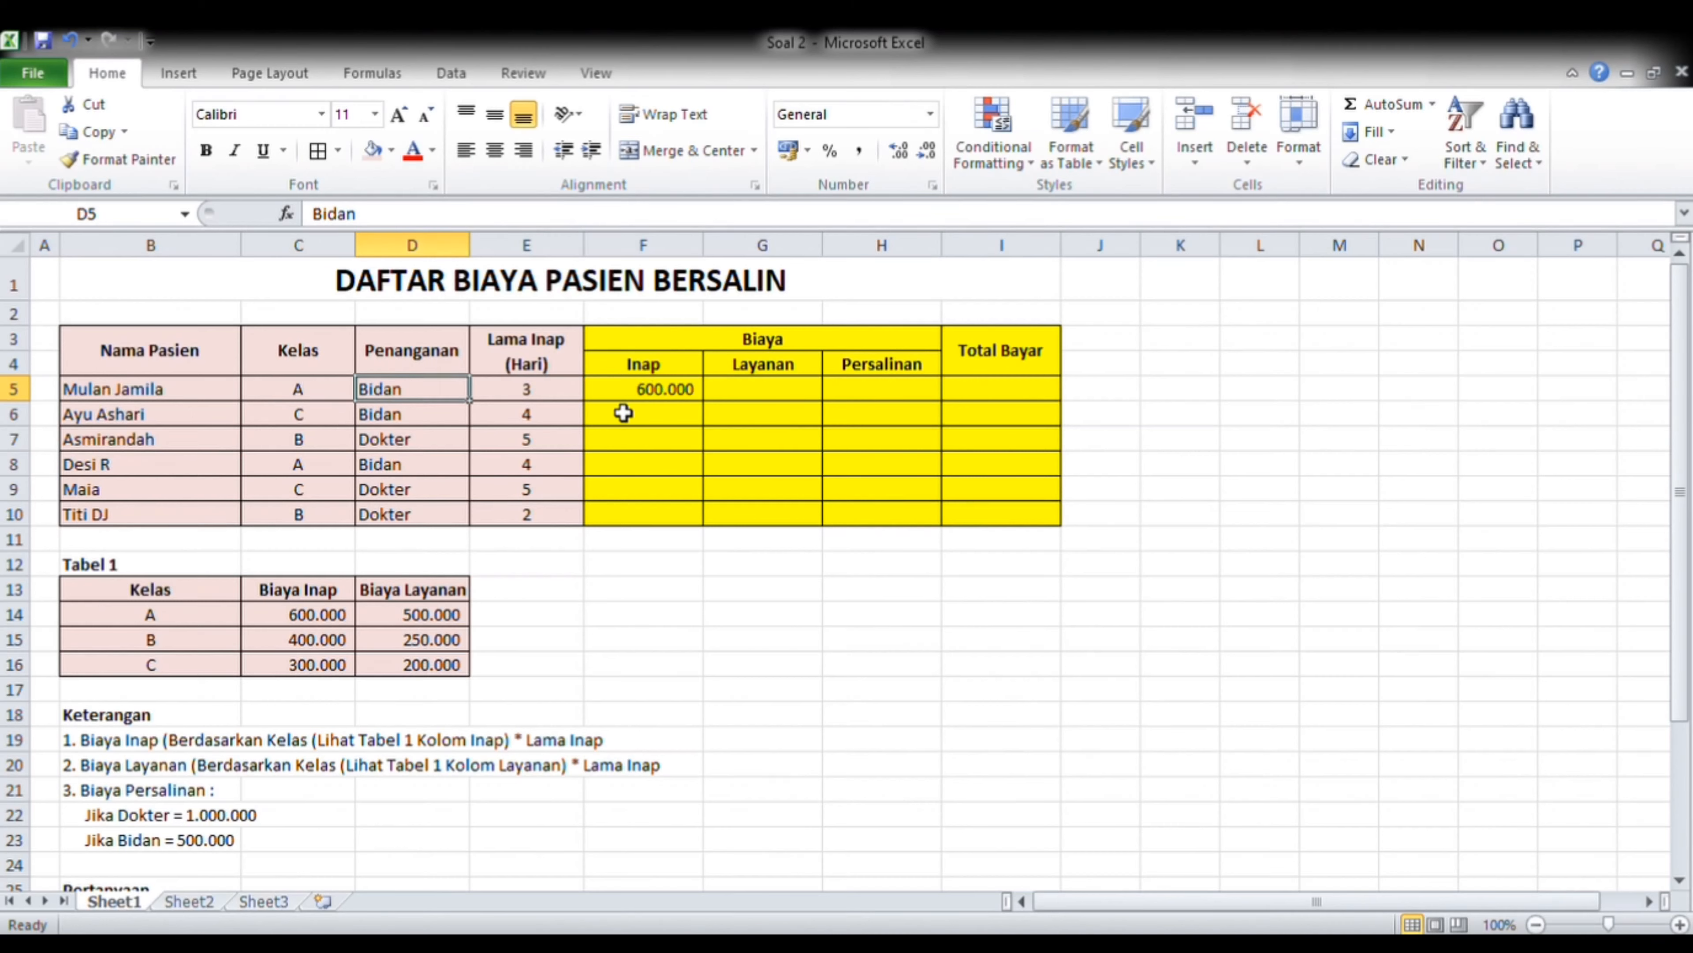
- Compare the class in C5 with the matching class in B14 and review the VLOOKUP formula in F5
click(623, 395)
click(319, 393)
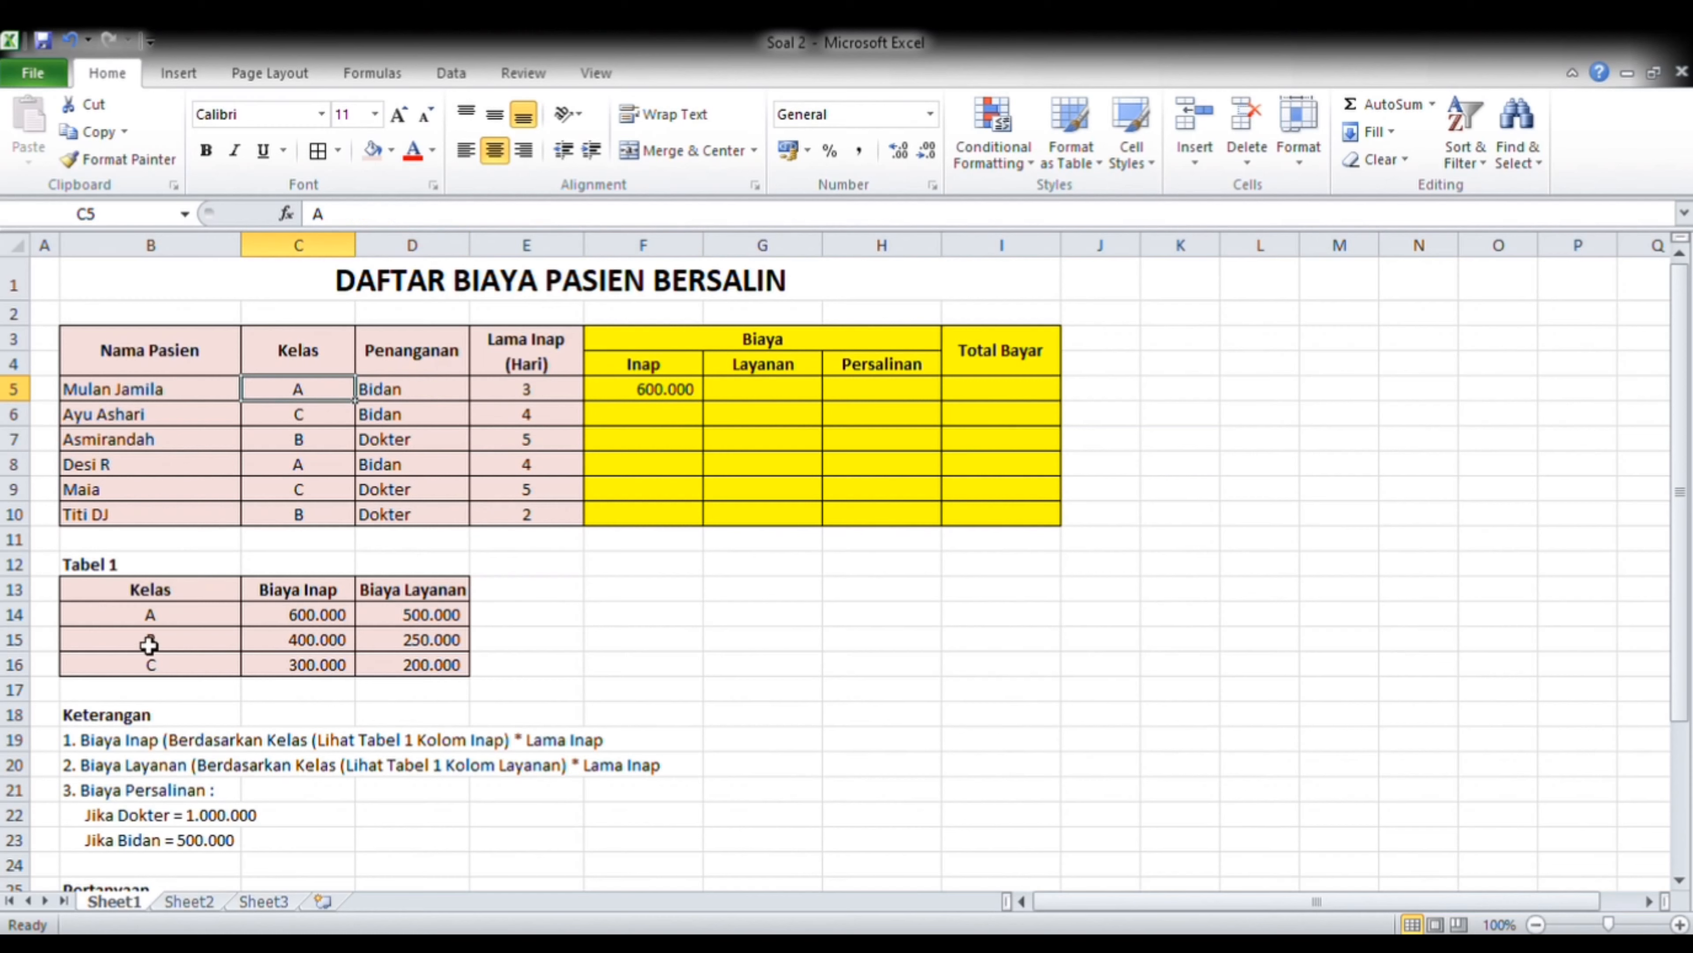
click(150, 622)
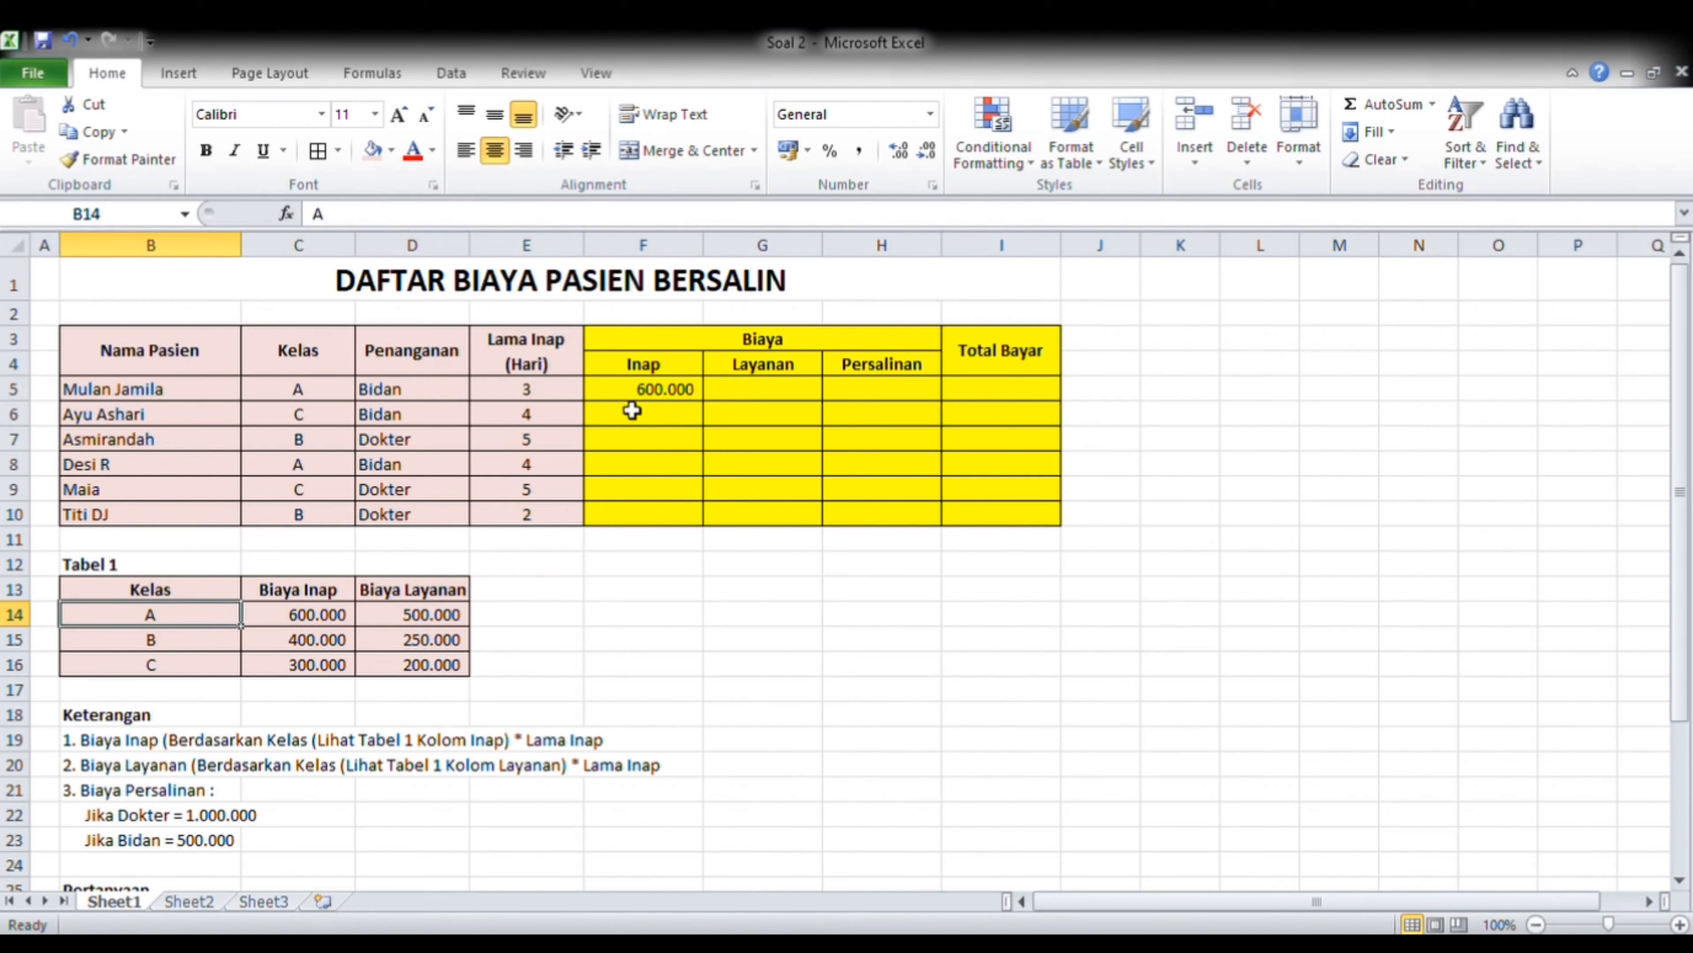
click(636, 397)
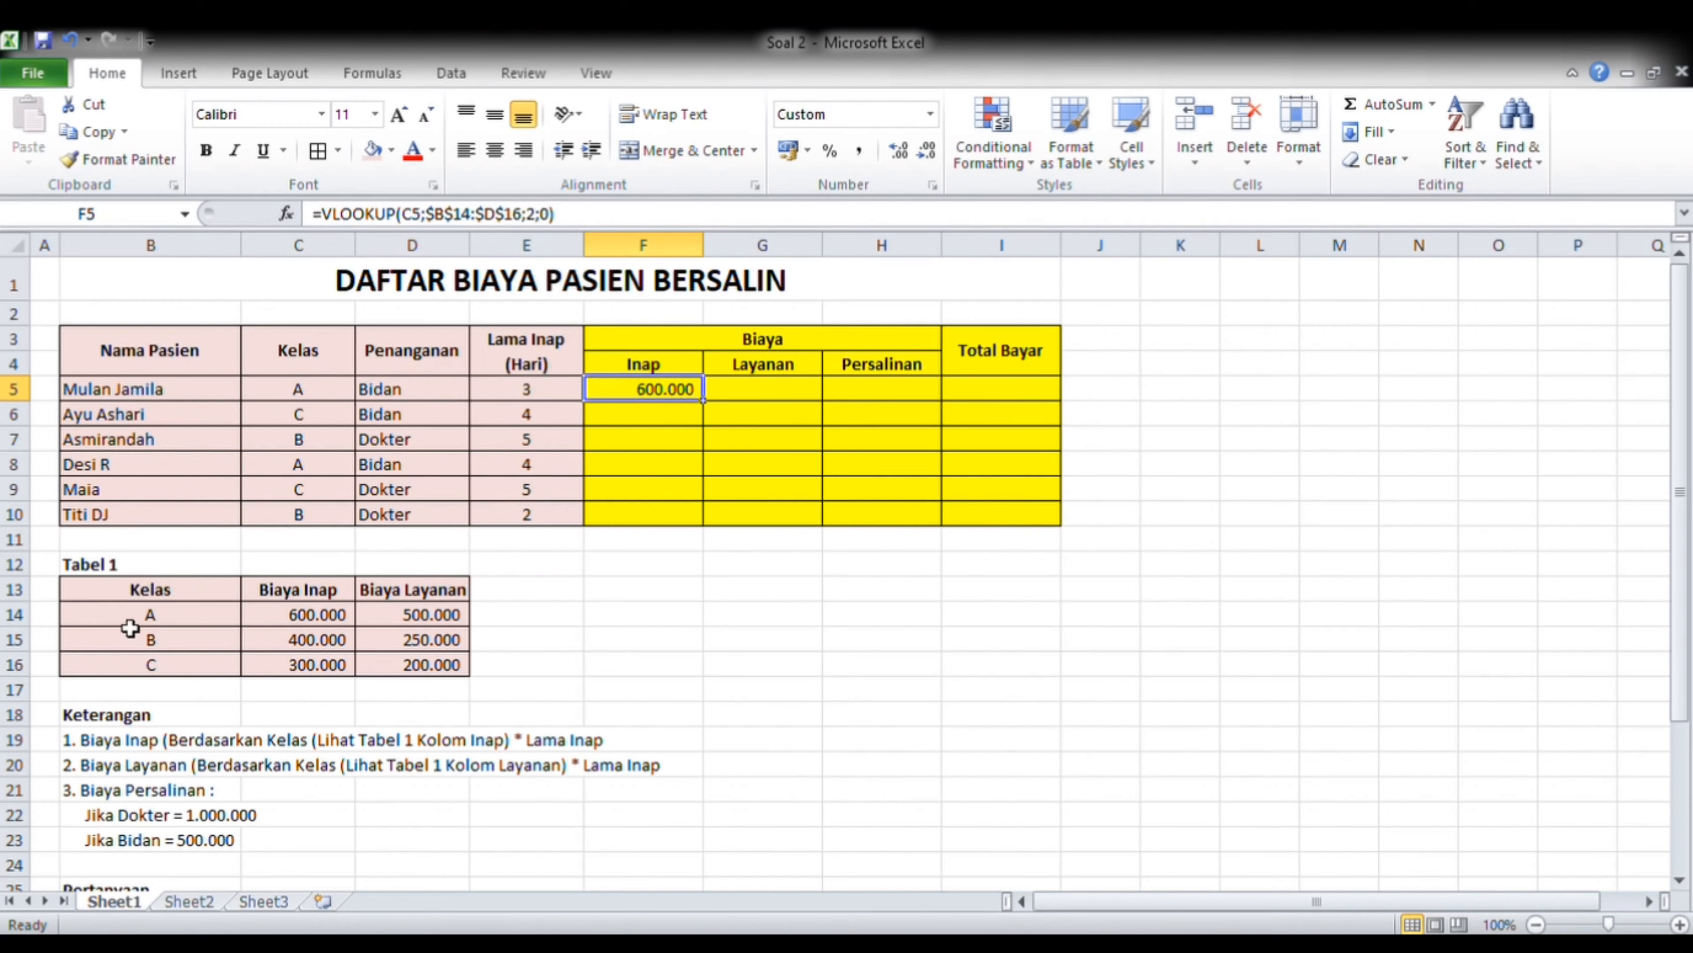
- Name the Tabel 1 data range B14:D16 as Tabel1 and reselect the range to check the name
drag(129, 628, 410, 683)
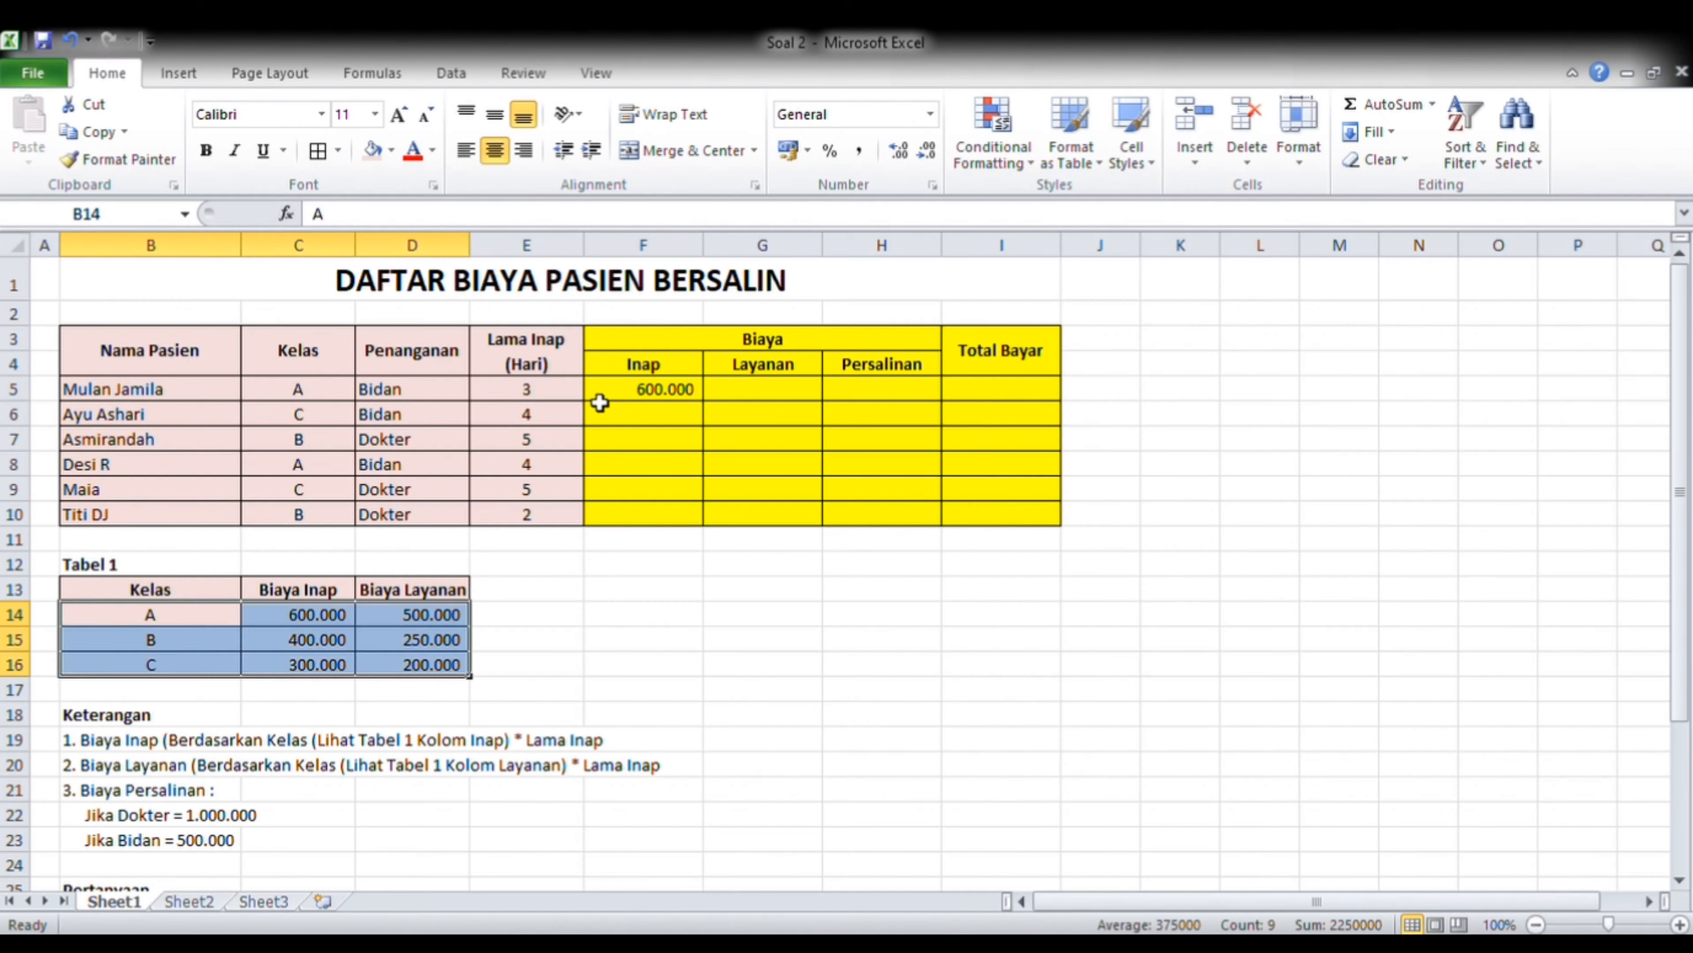
click(638, 399)
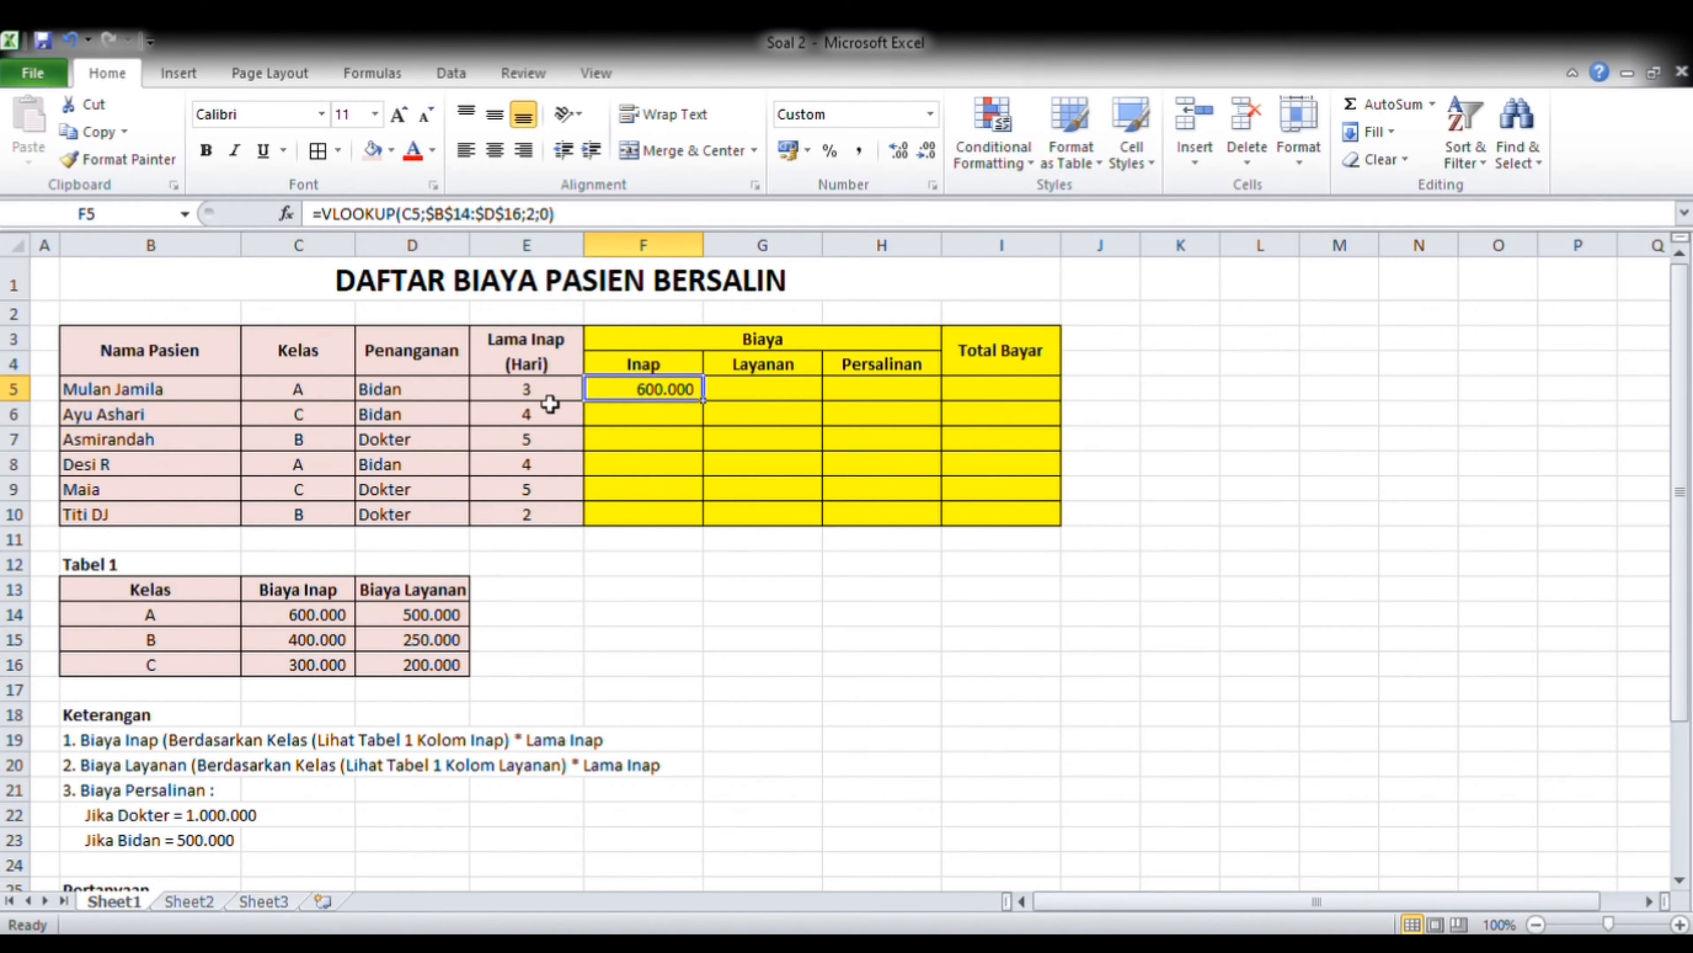
click(100, 621)
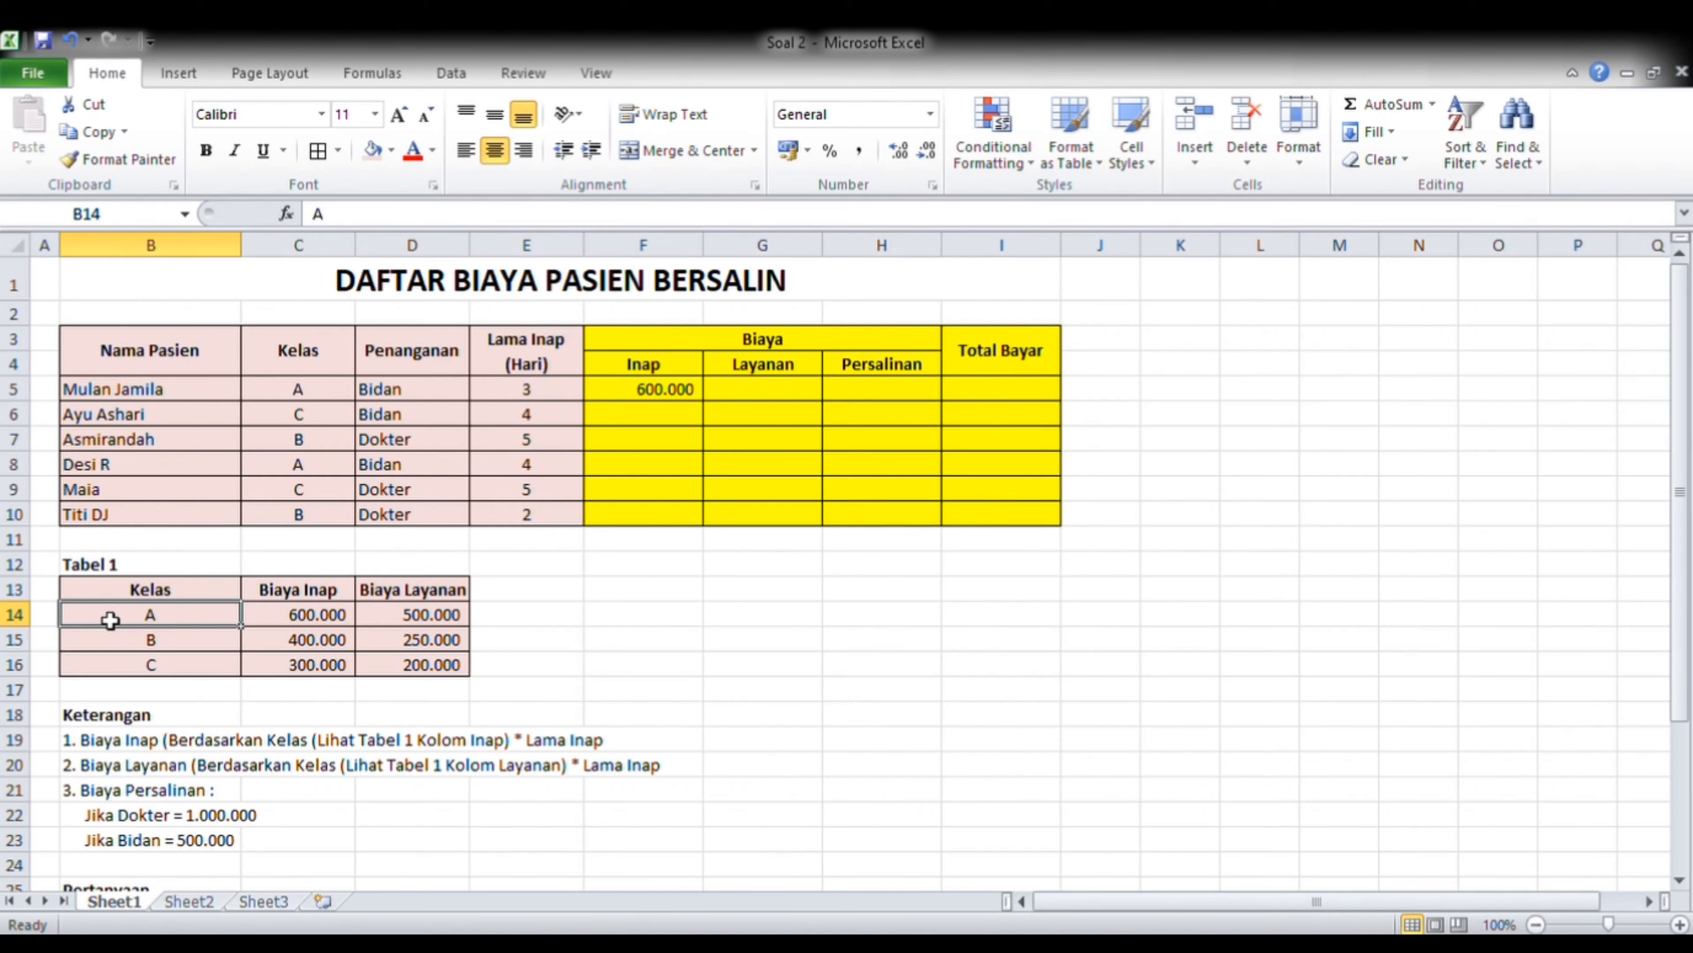
drag(110, 620, 442, 660)
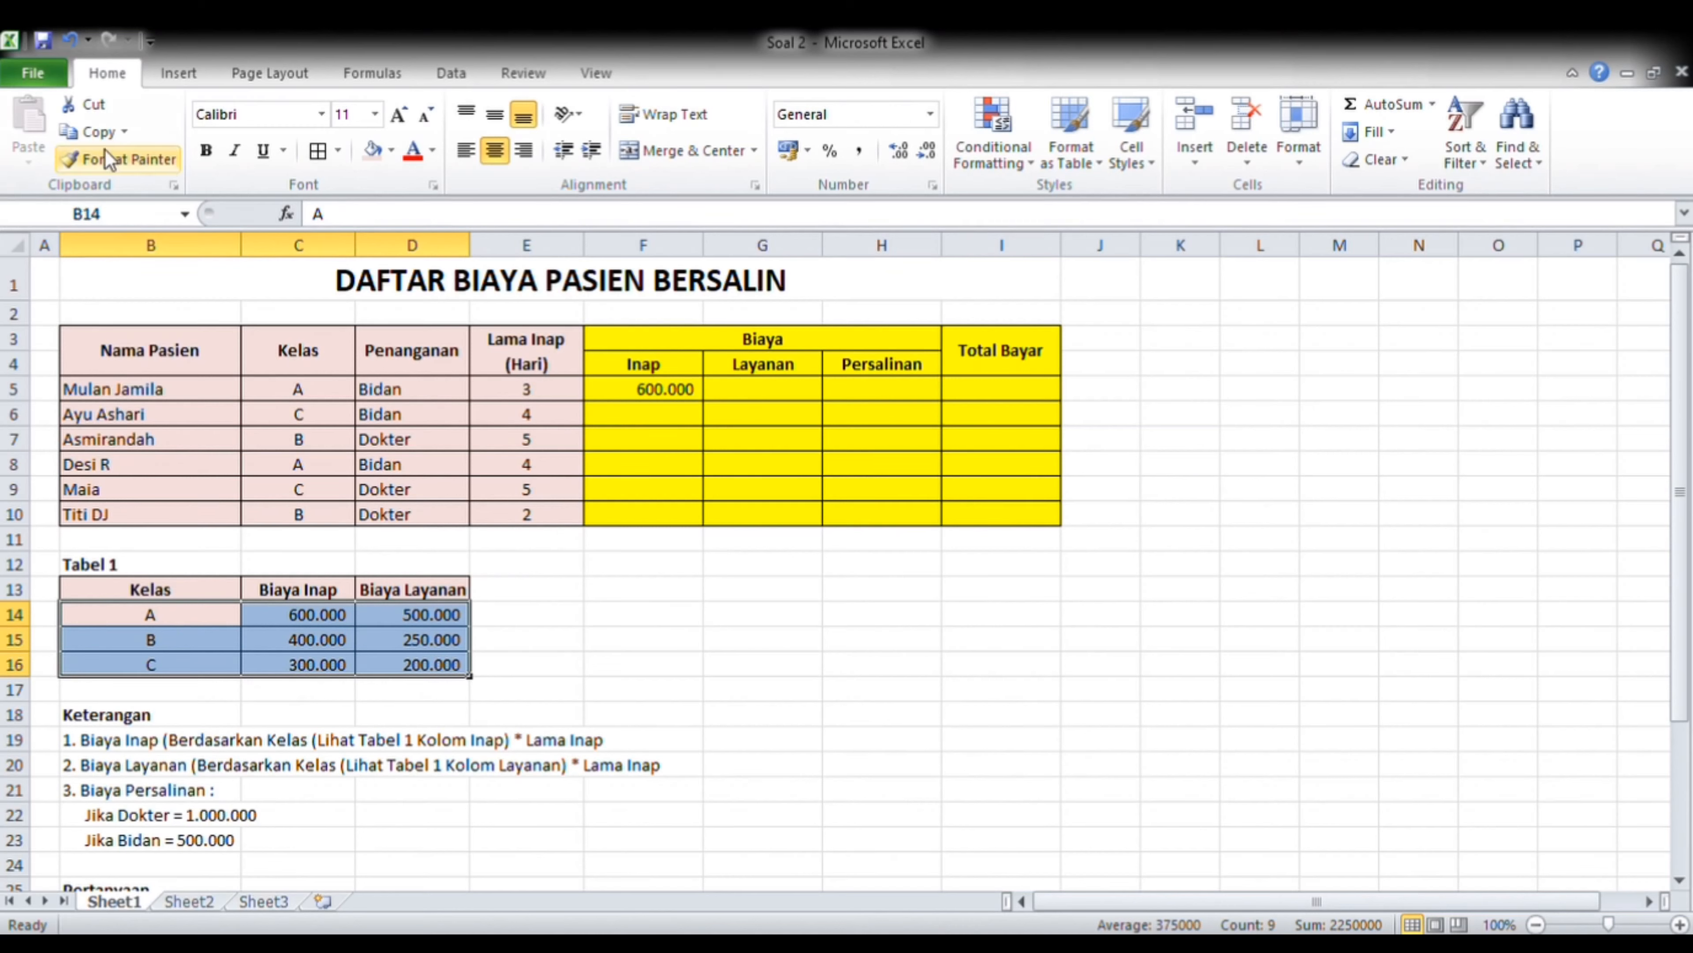
click(94, 215)
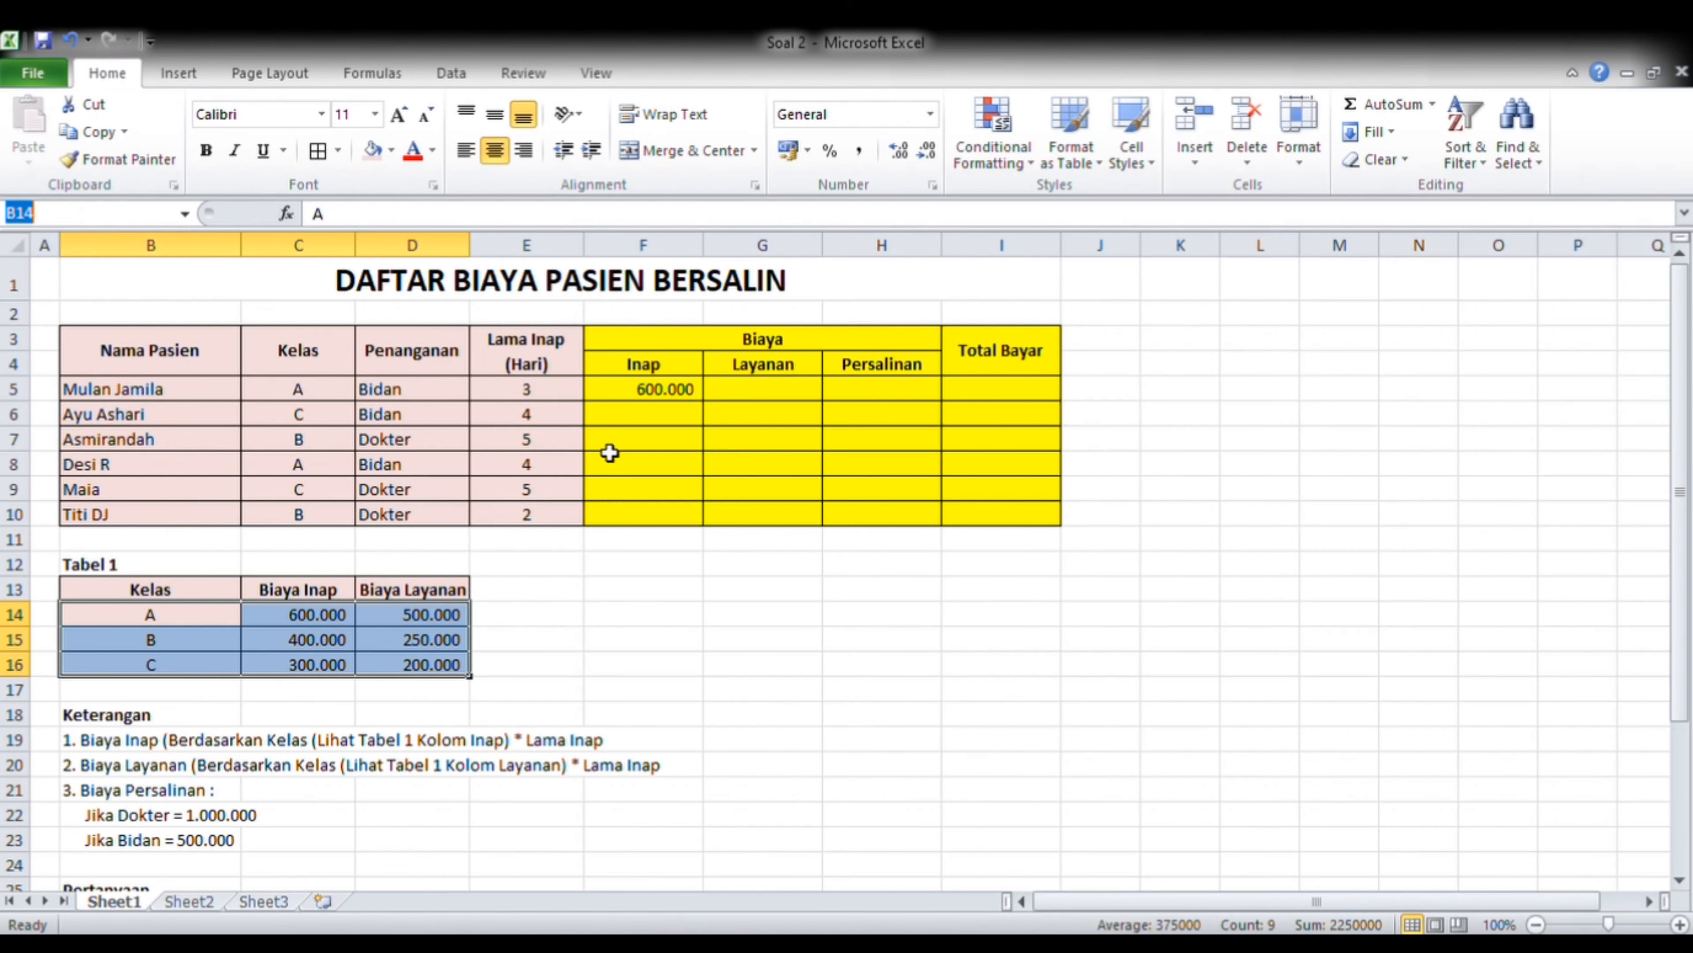
text(Tabel1)
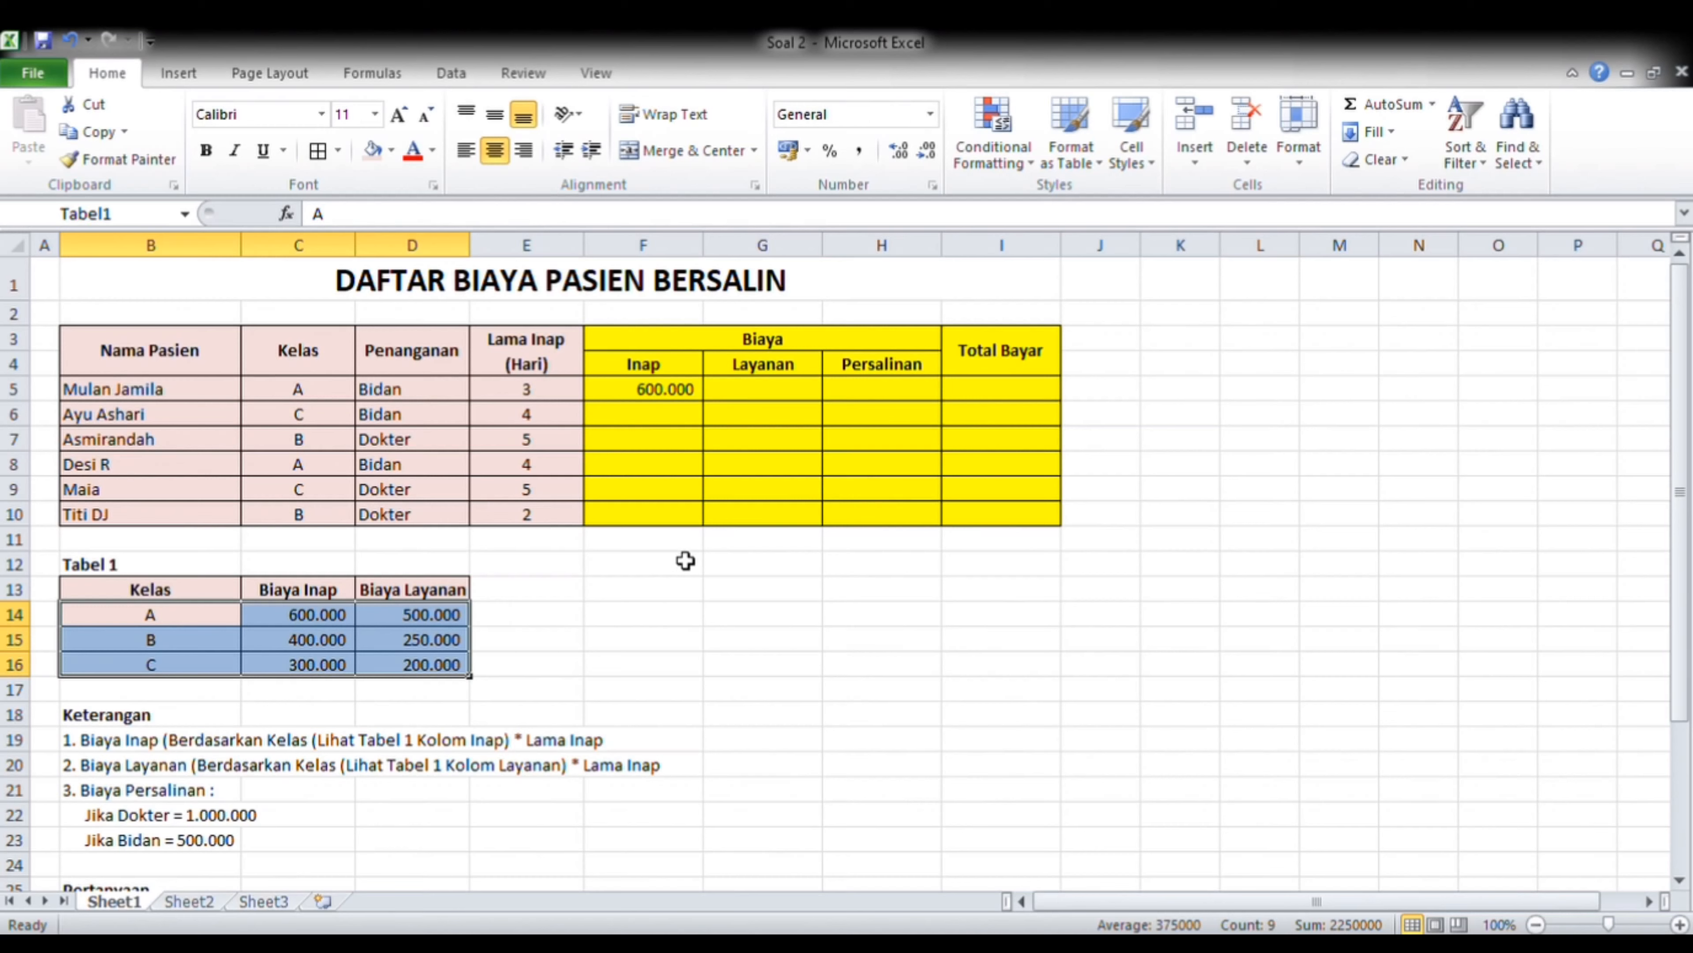
click(657, 610)
drag(177, 615, 466, 664)
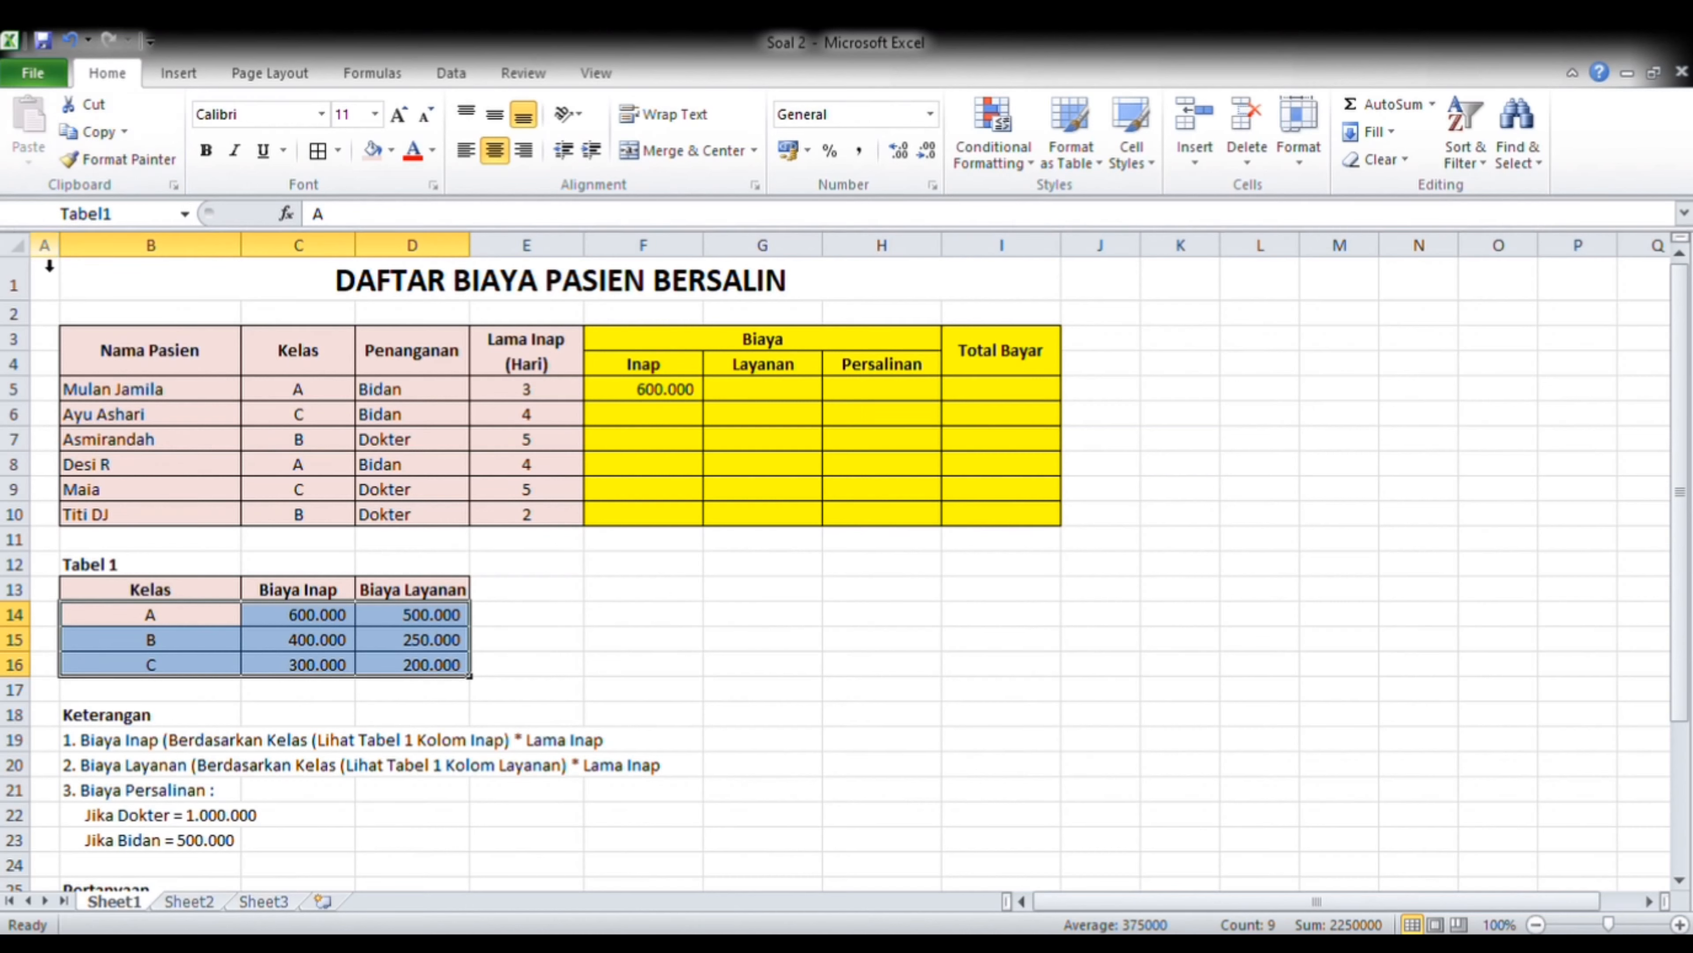
- Clear the existing formula in F5 and begin a new VLOOKUP there with C5 as the lookup value
click(652, 393)
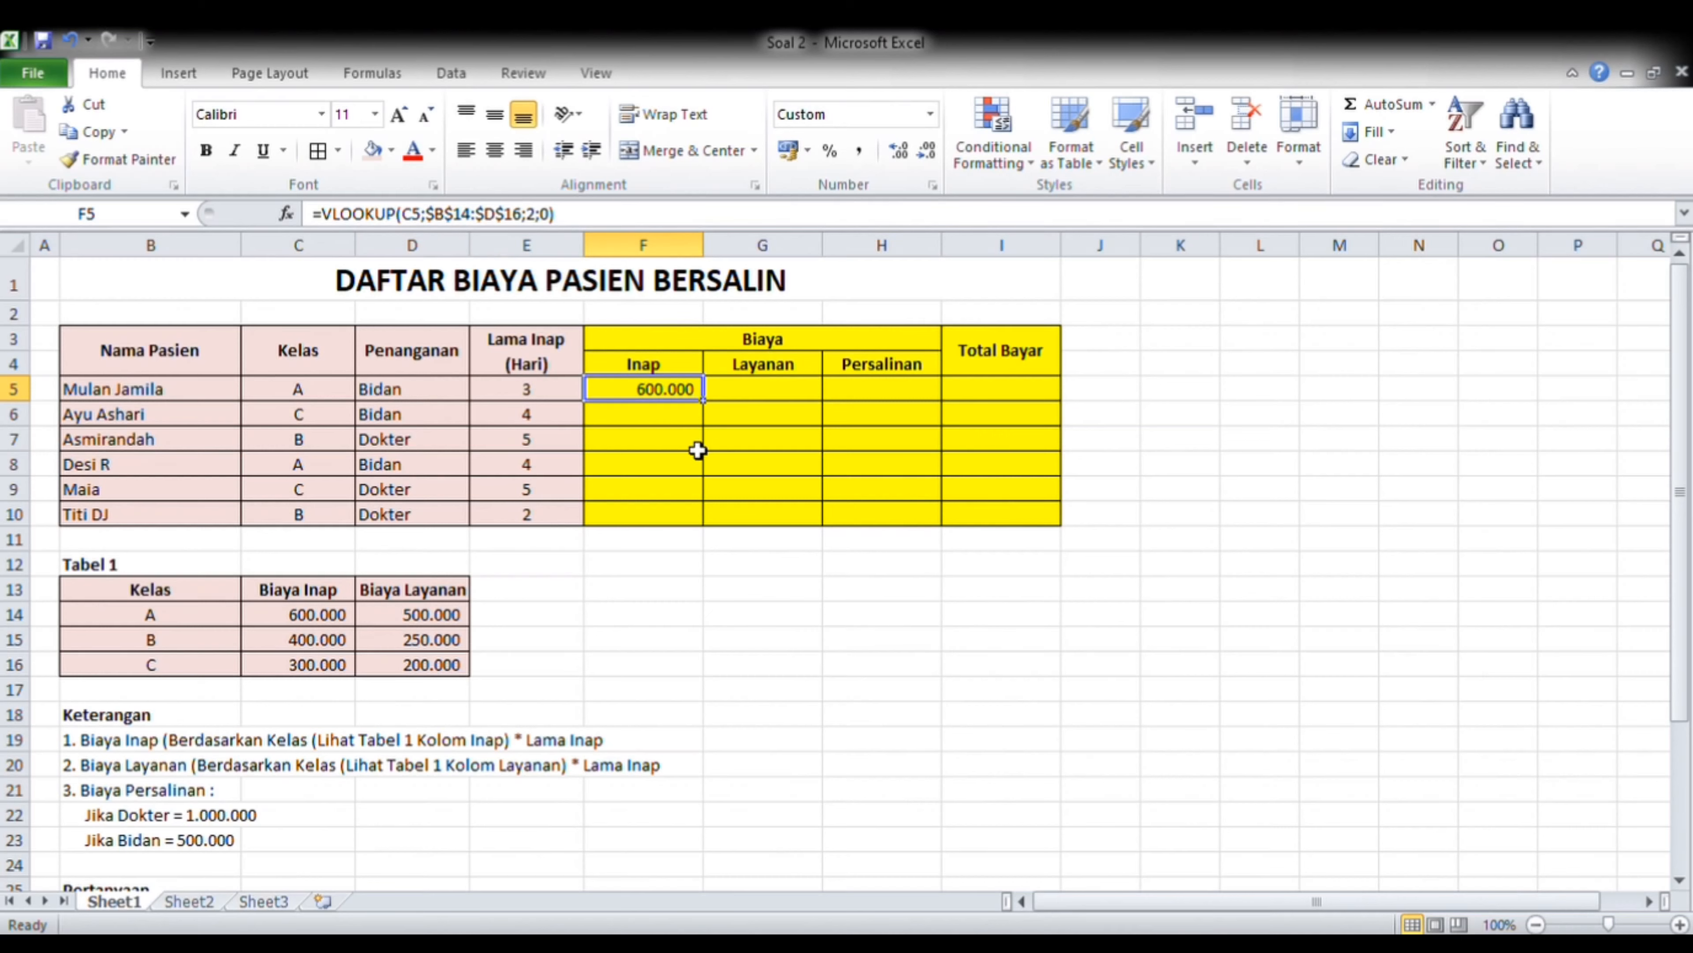
key(Delete)
click(663, 416)
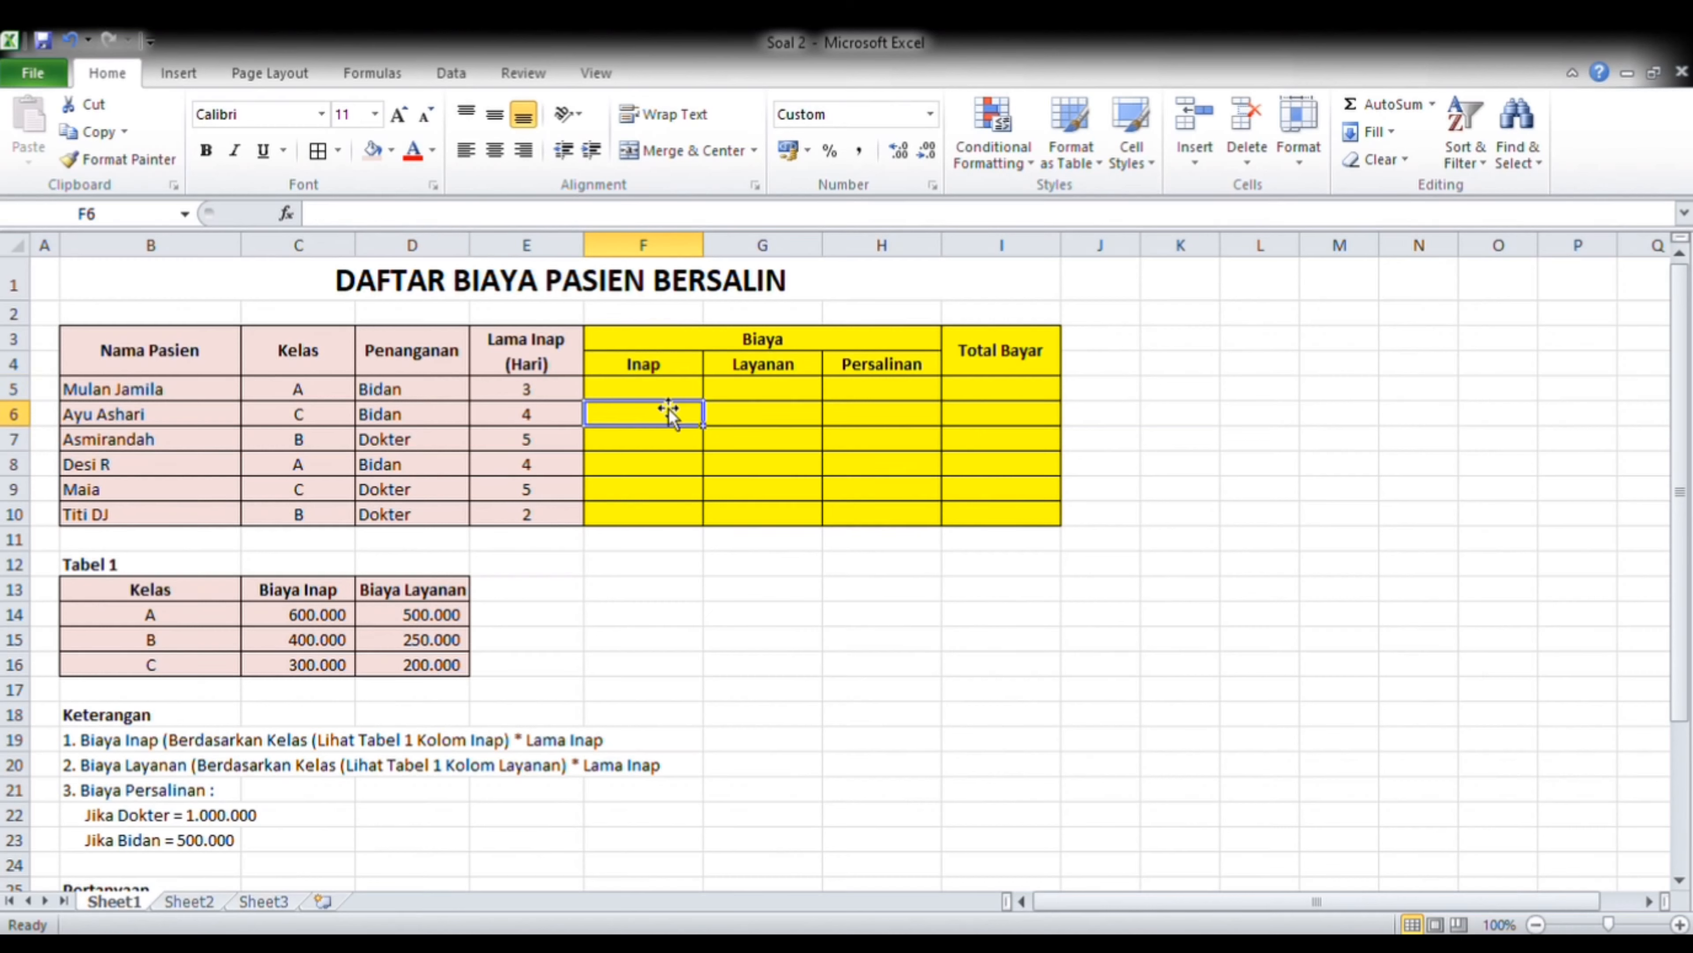
key(Up)
text(=vloo)
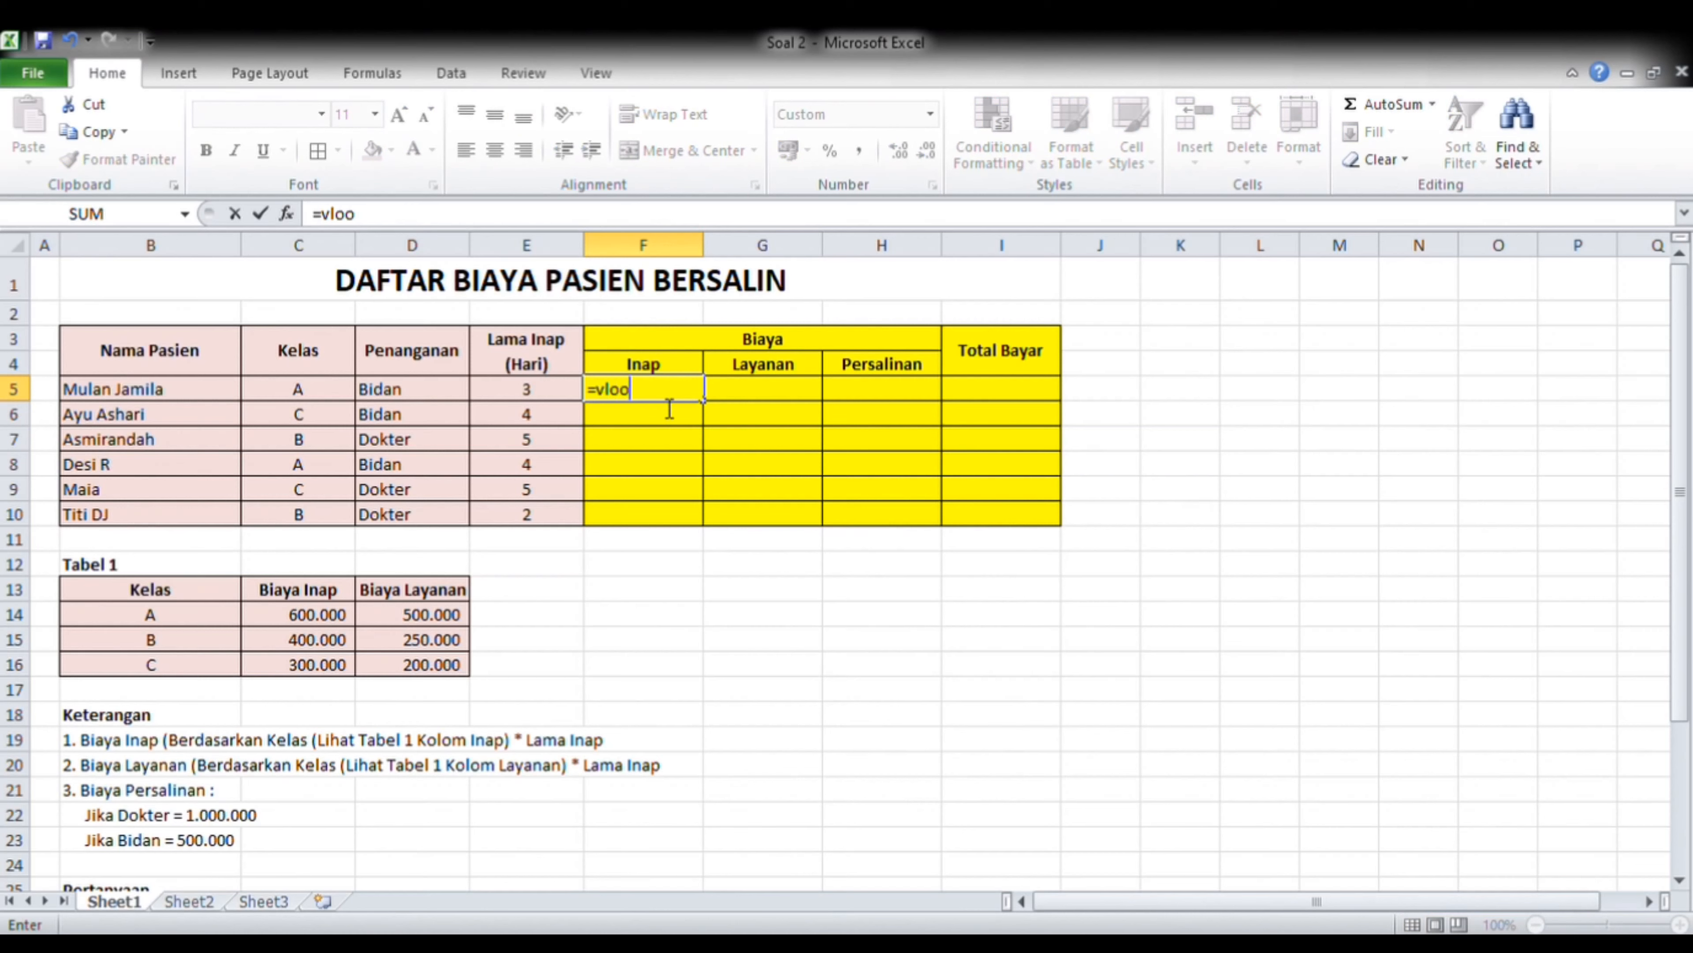
text(kup()
click(287, 395)
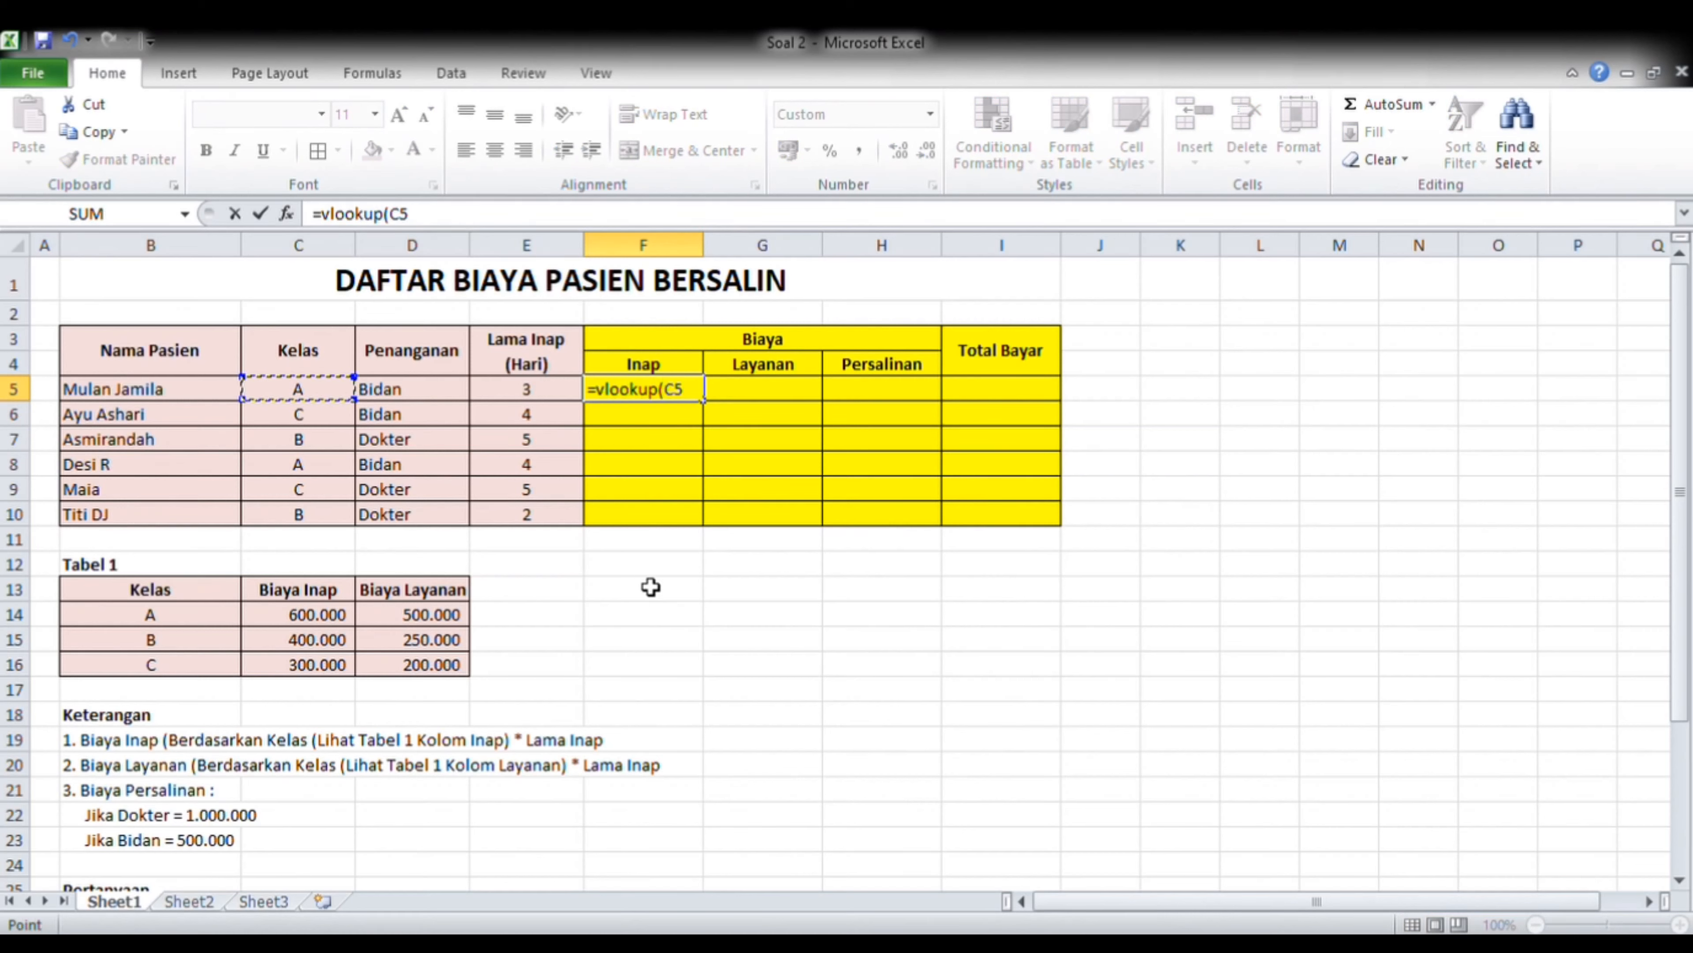
- Add the named range Tabel1 (B14:D16) as the lookup table in the F5 formula
text(;tabel1)
key(BackSpace)
key(BackSpace)
key(BackSpace)
key(BackSpace)
key(BackSpace)
key(BackSpace)
click(145, 620)
drag(145, 620, 413, 667)
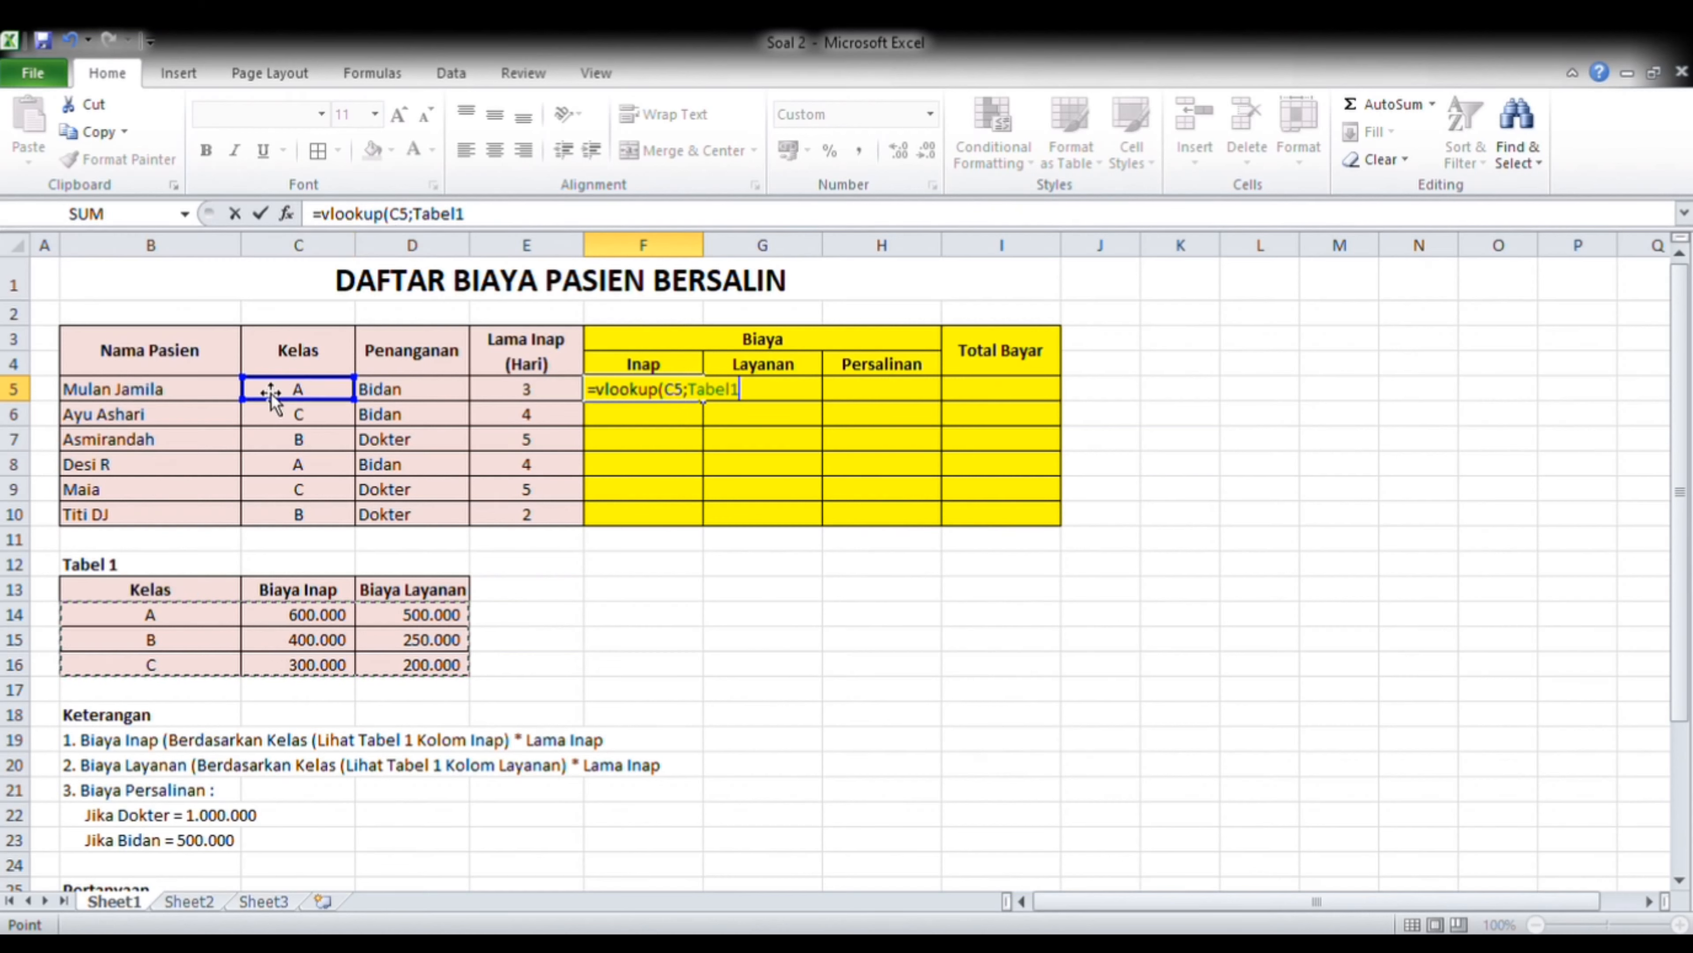
- Complete the F5 formula with column 2 and exact match 0 as =VLOOKUP(C5;Tabel1;2;0)
click(509, 225)
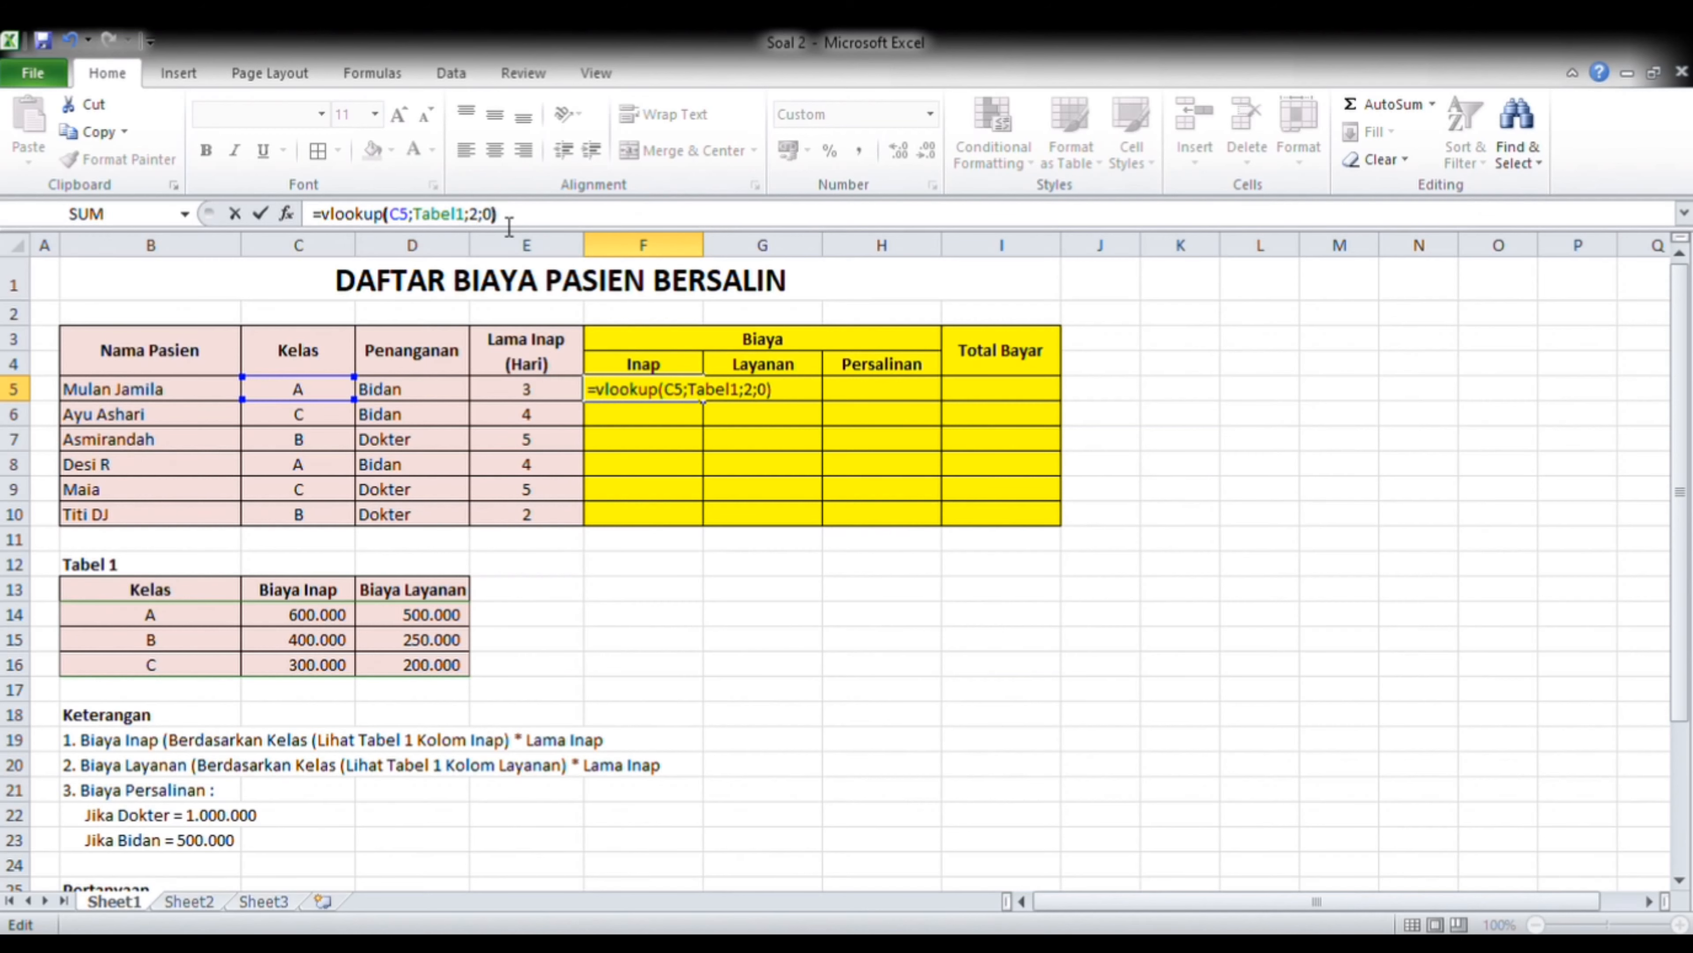
key(Return)
key(Up)
key(Right)
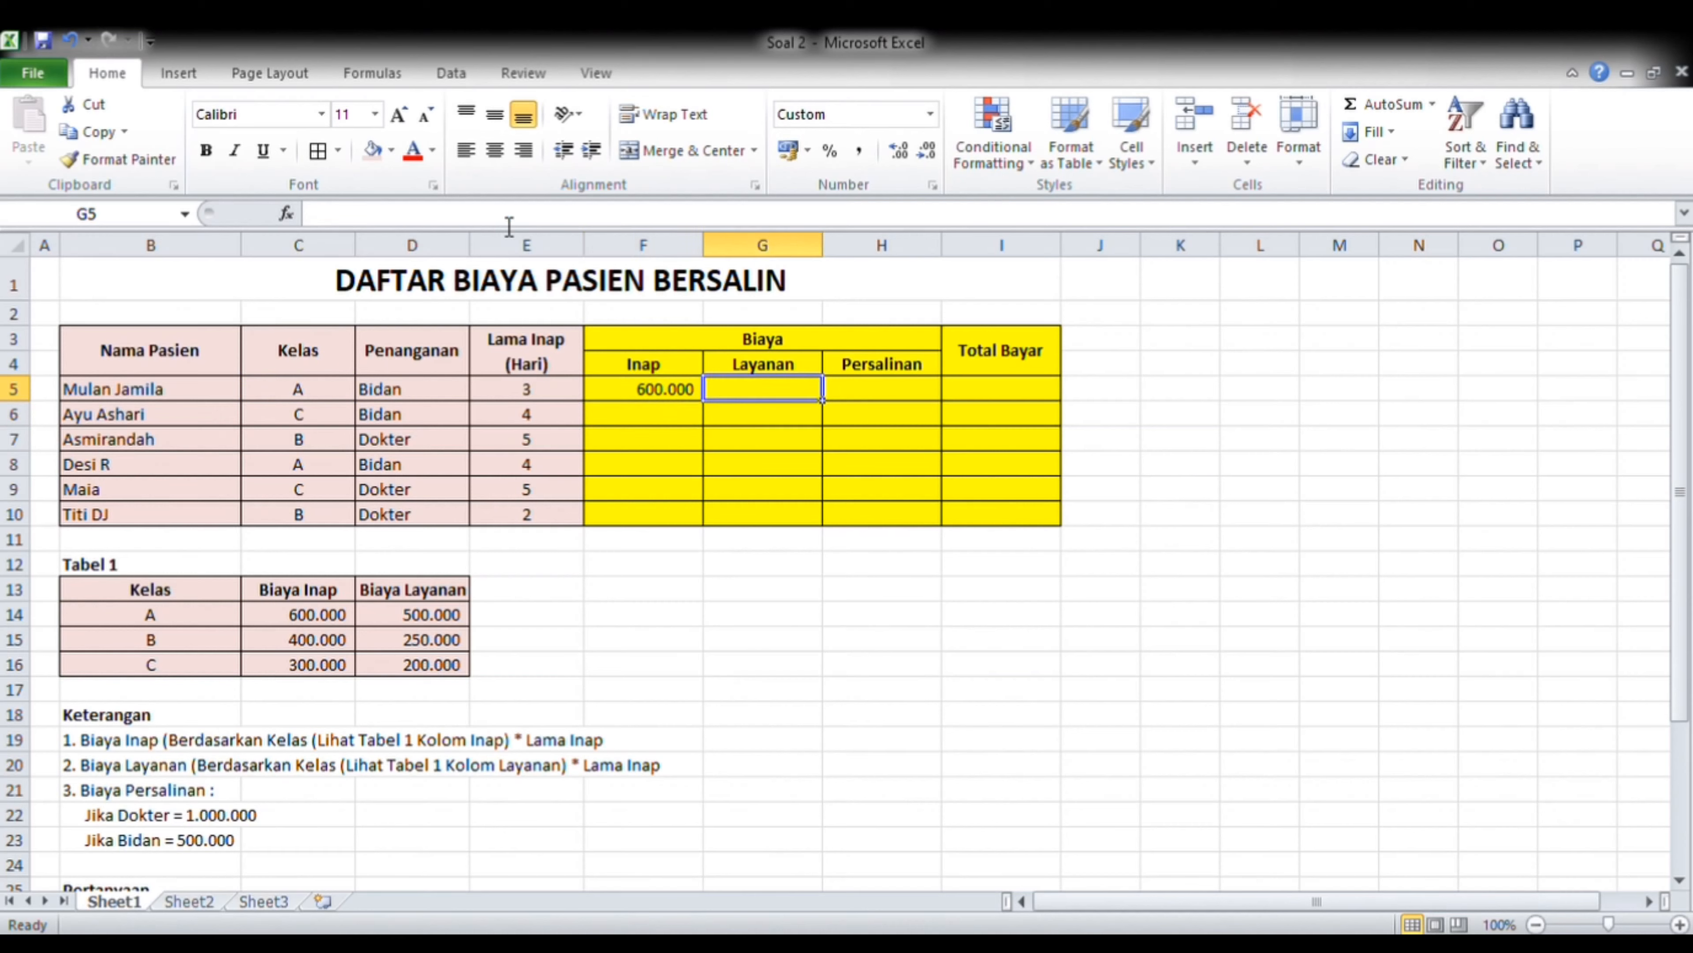
key(Left)
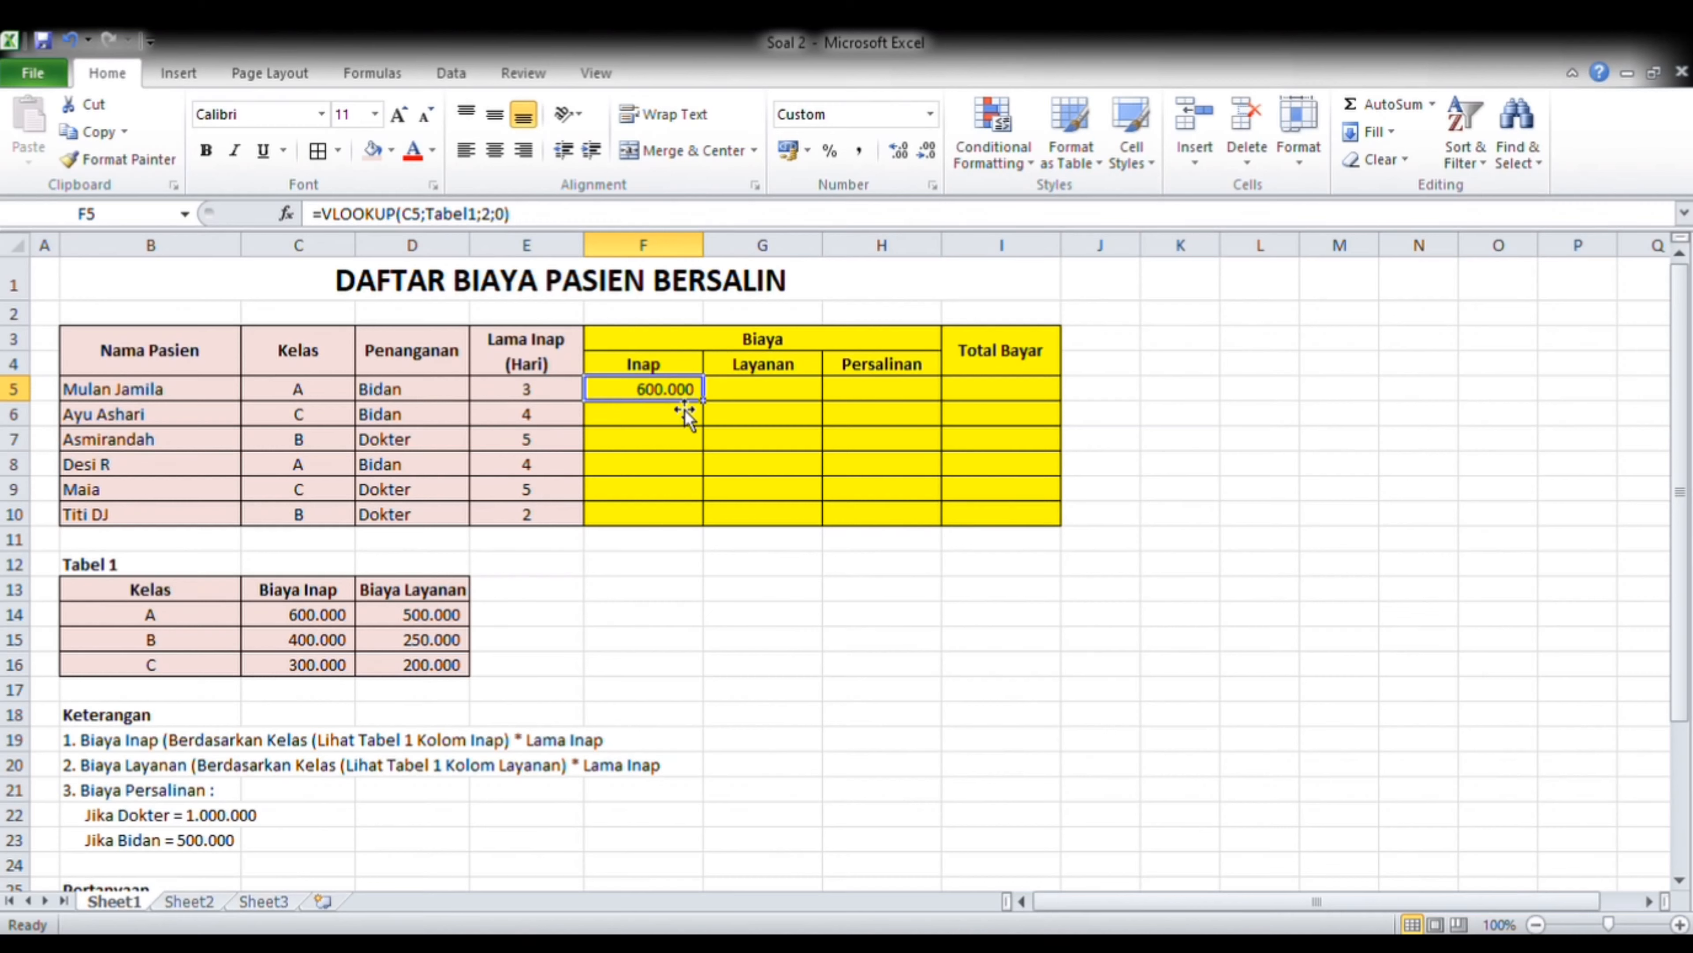
- Multiply the F5 lookup by the length of stay in E5 and check it against the class A rate in C14
click(539, 214)
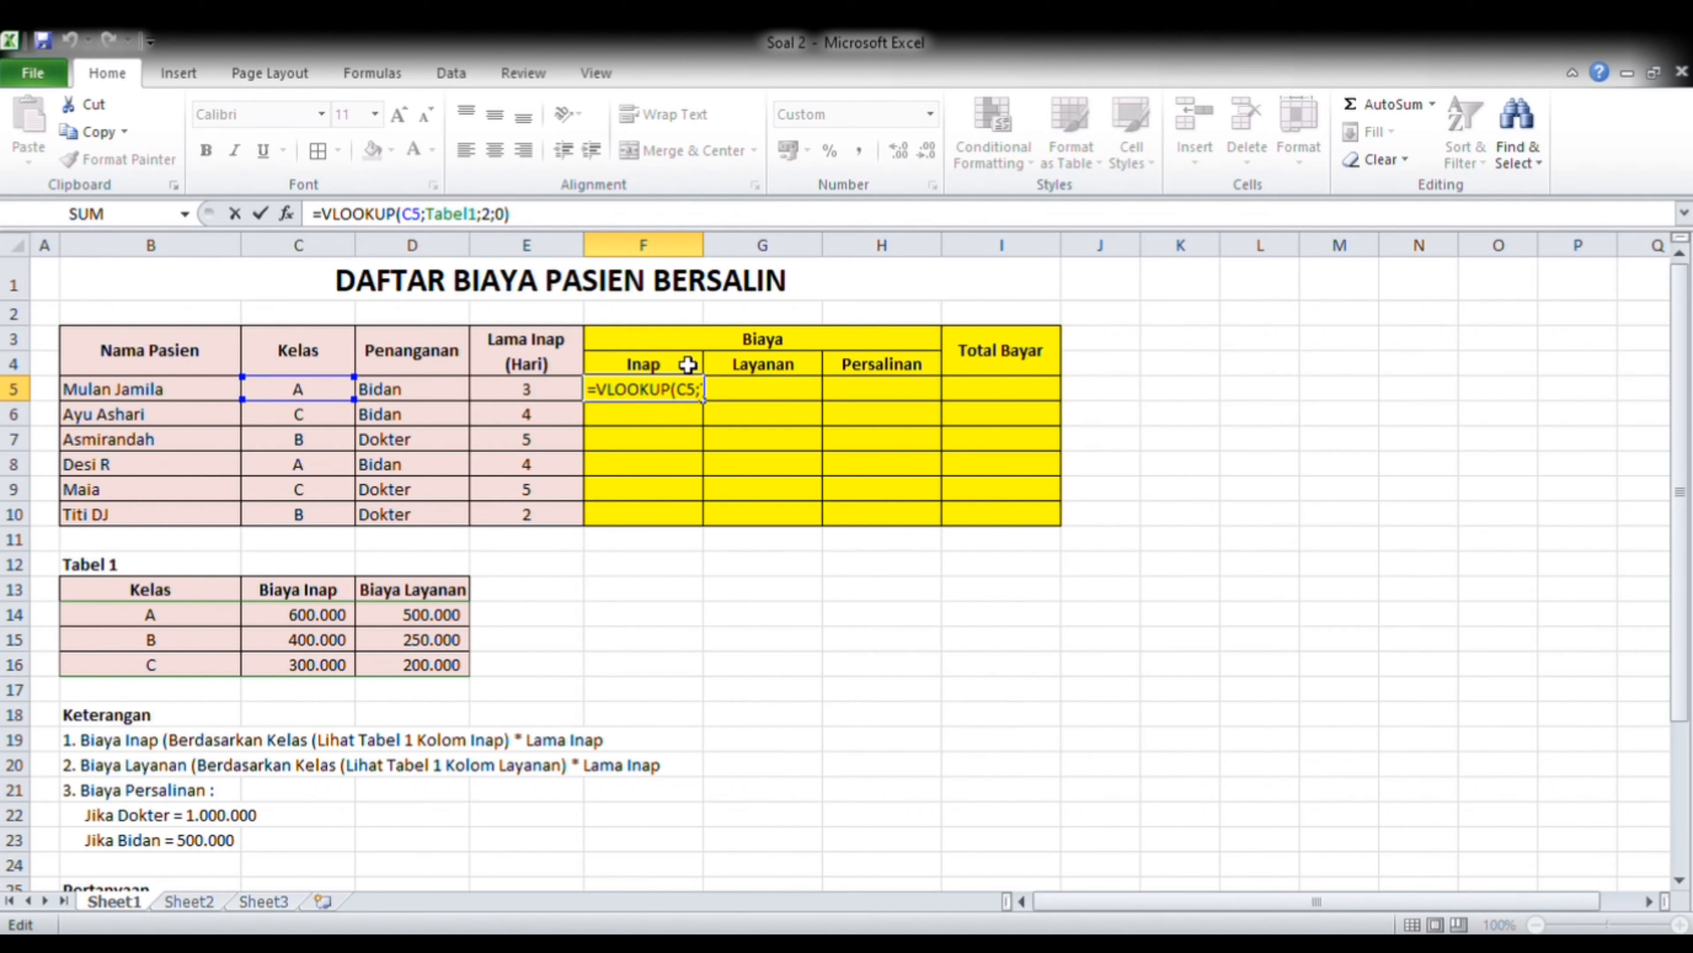
text(*)
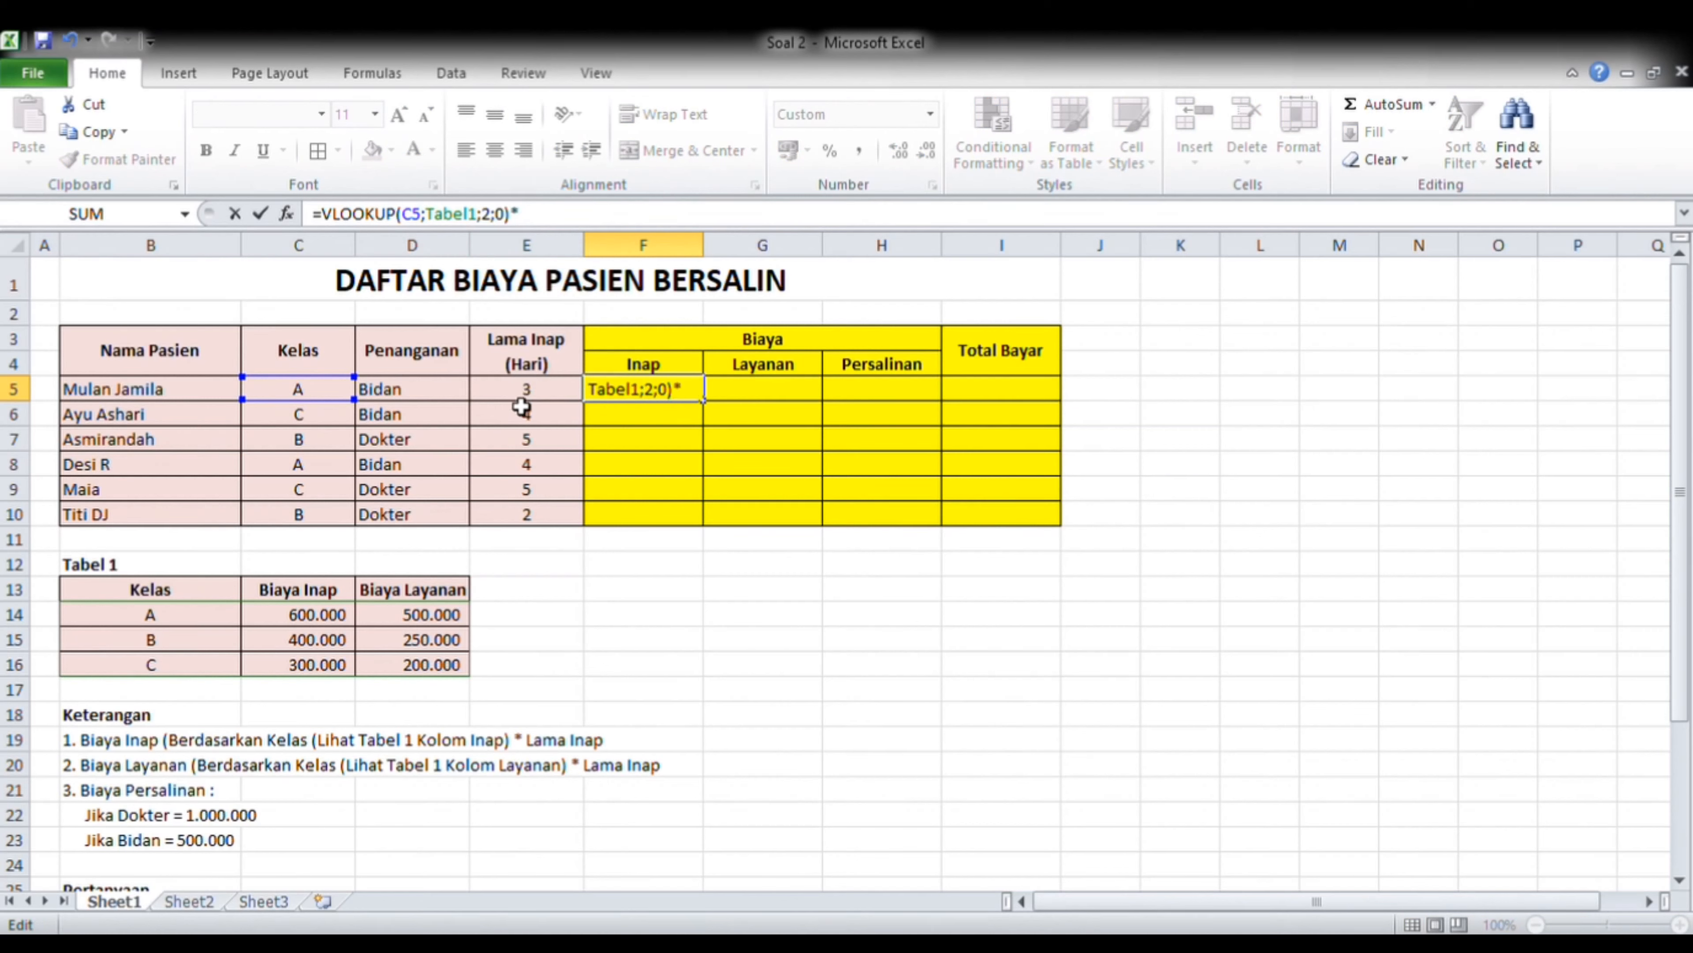
click(523, 392)
key(Return)
key(Up)
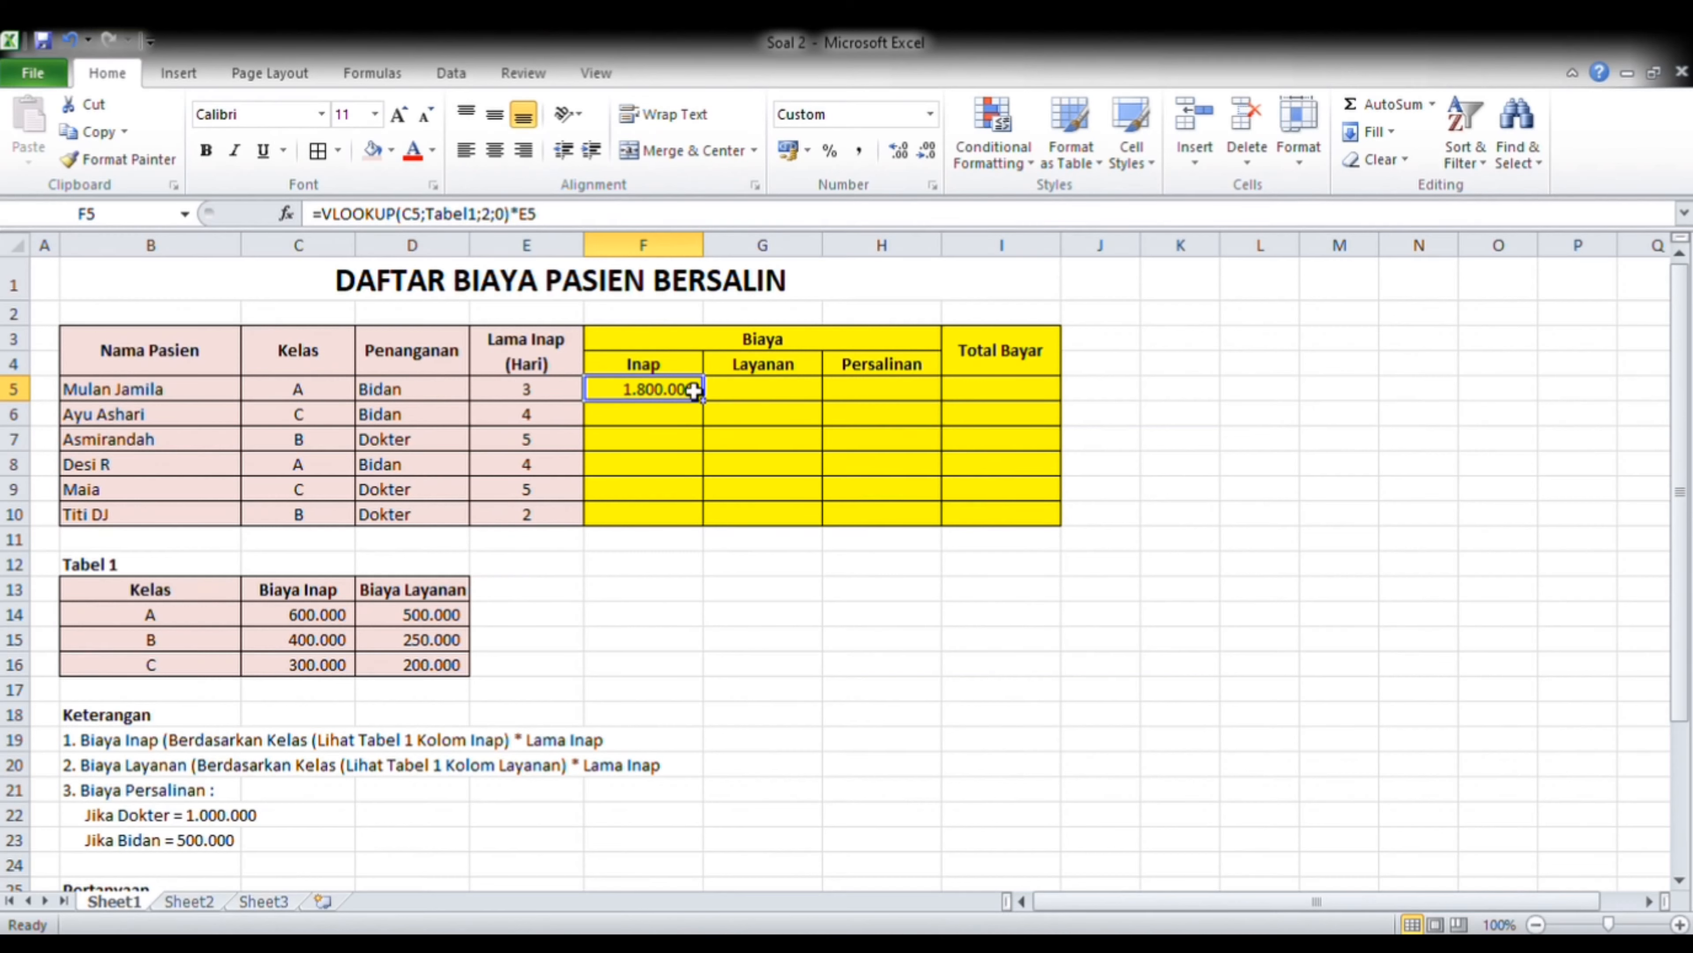
click(318, 626)
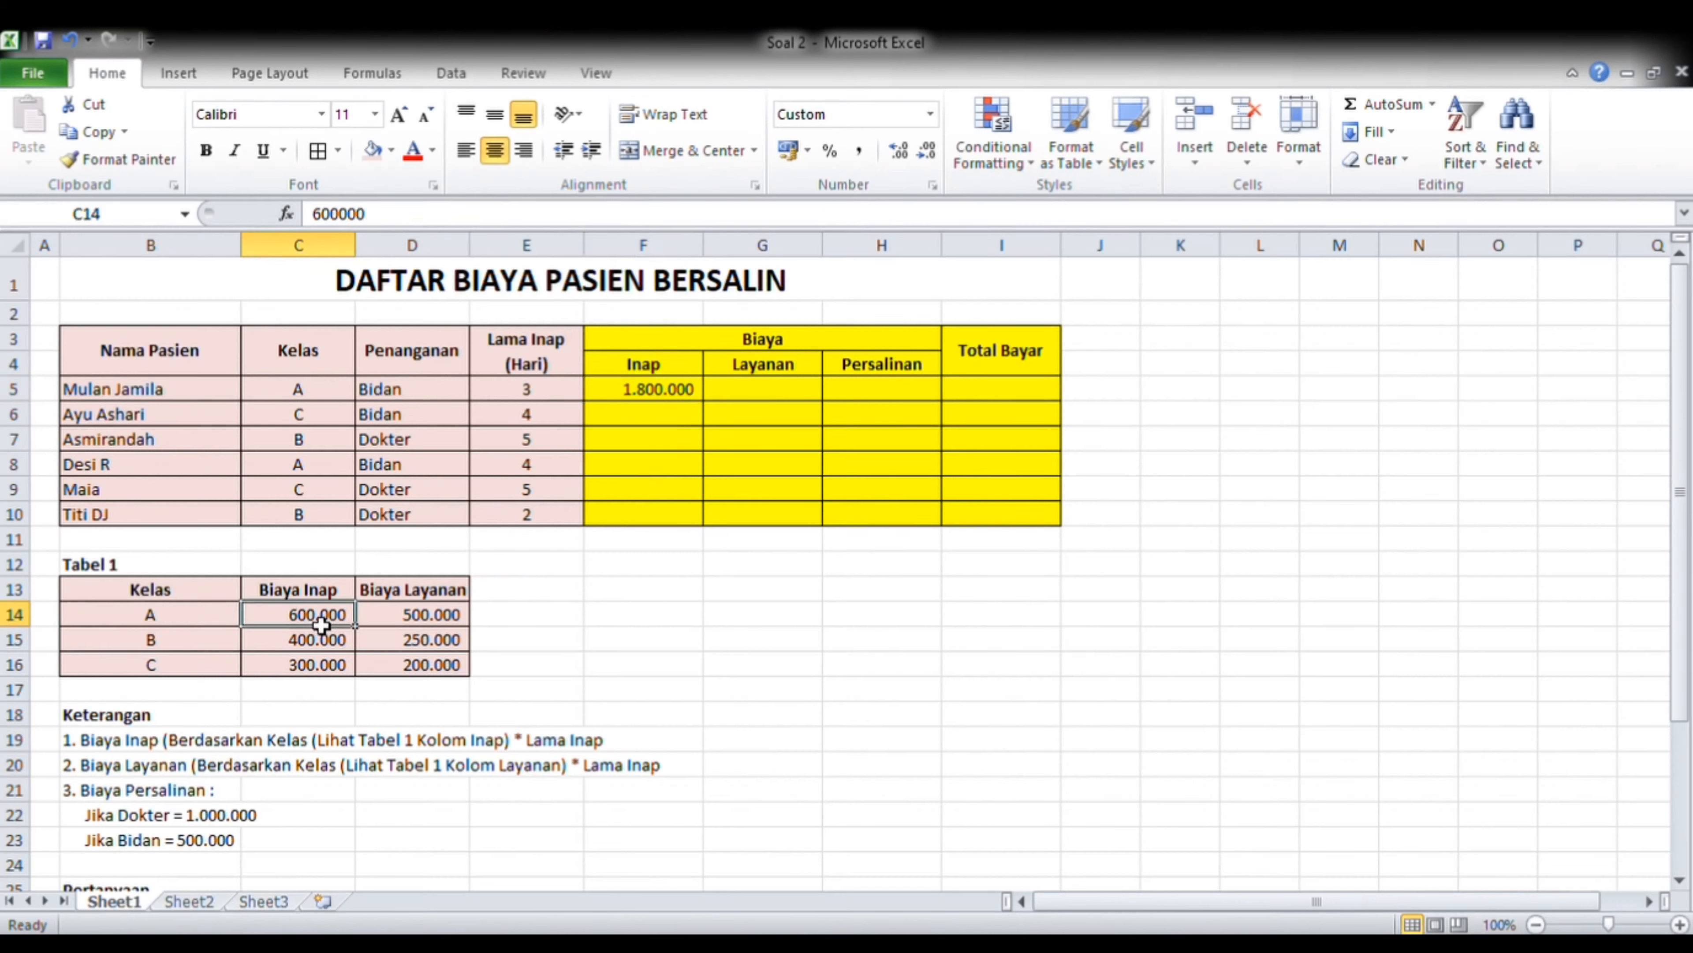
click(633, 391)
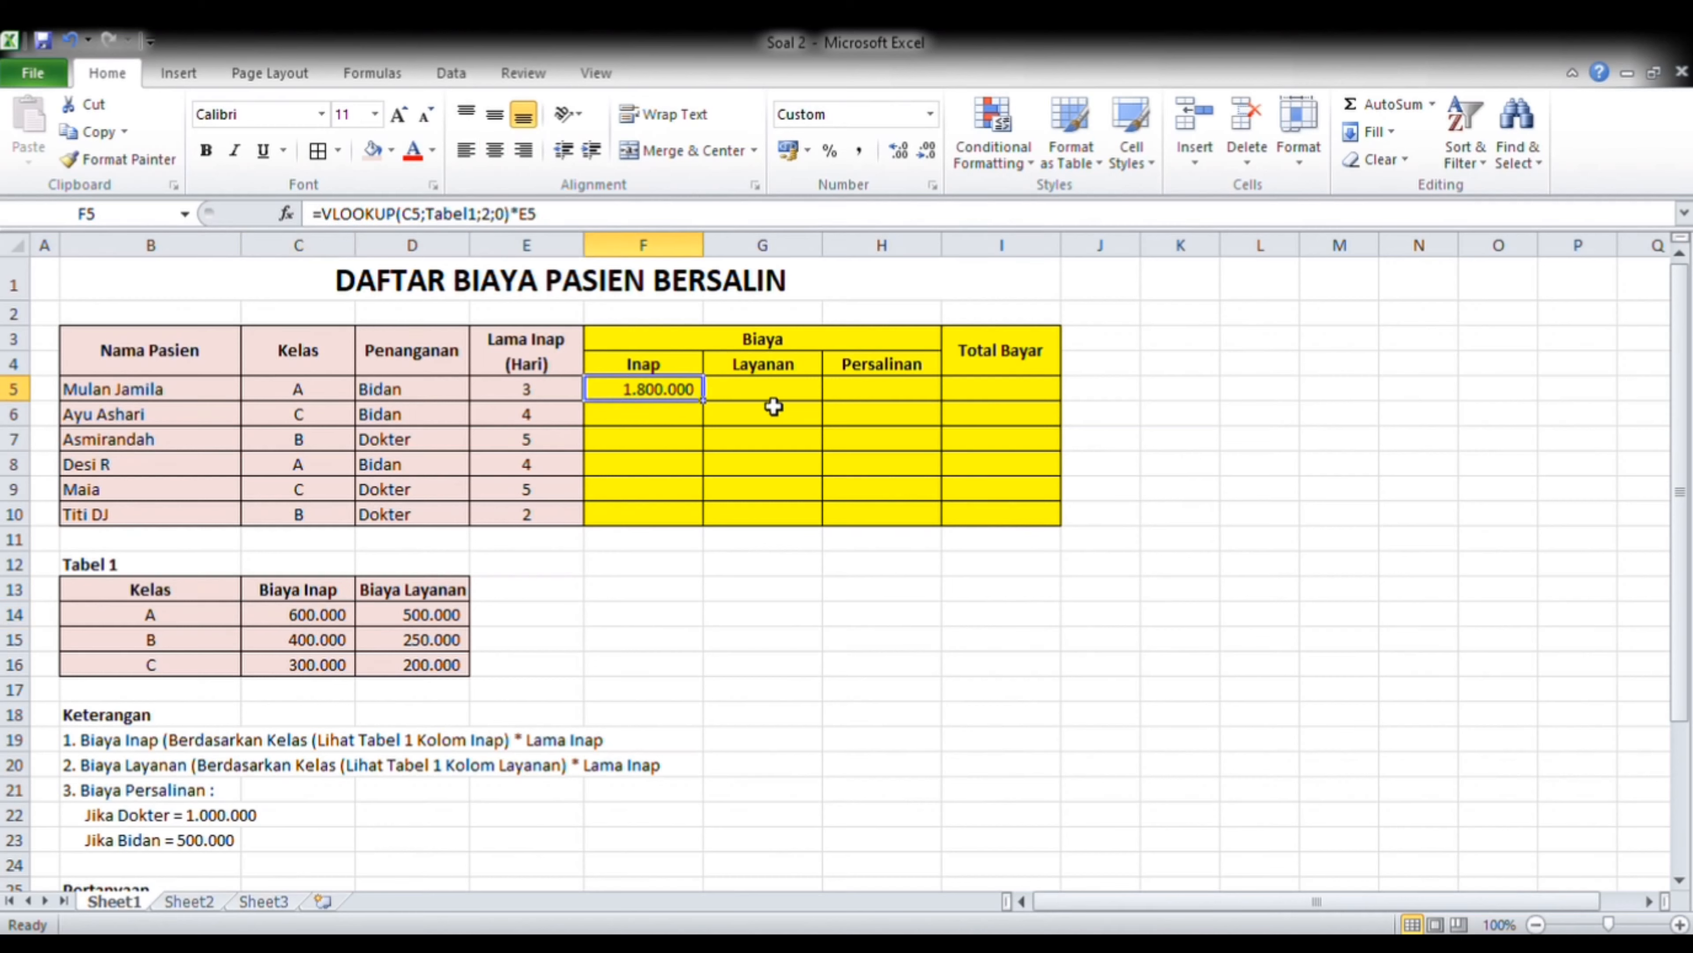
- Enter the Layanan lookup in G5 as =VLOOKUP(C5;Tabel1;3;0)
click(772, 399)
click(644, 392)
click(802, 392)
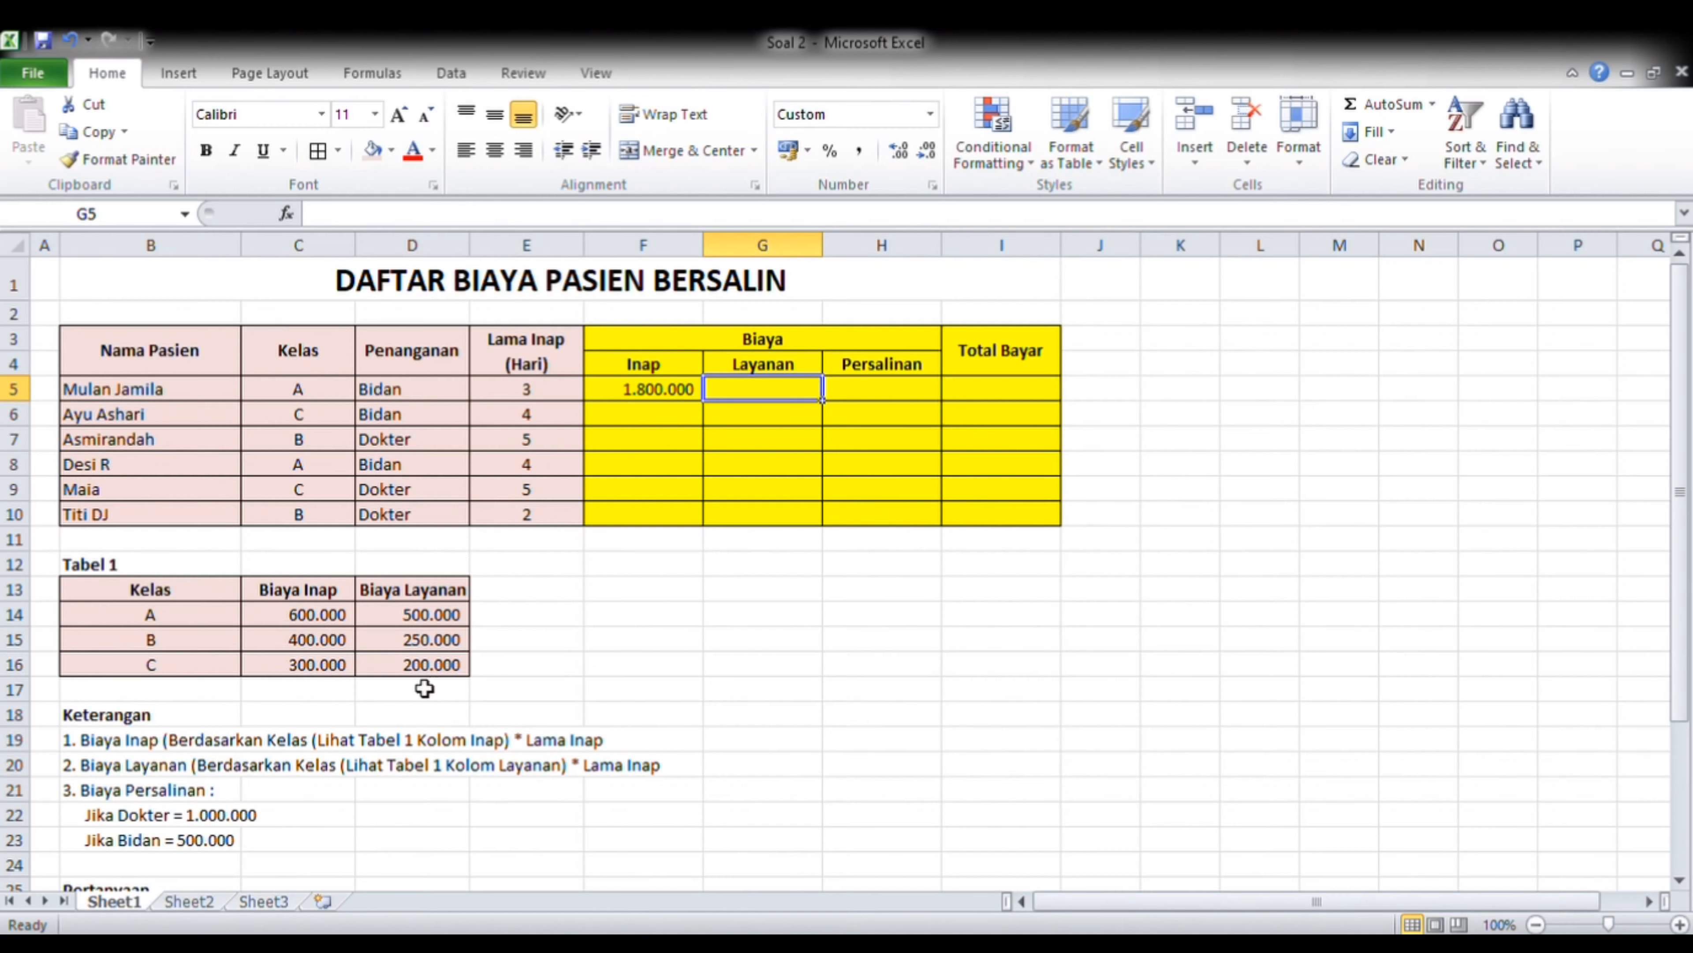
text(=)
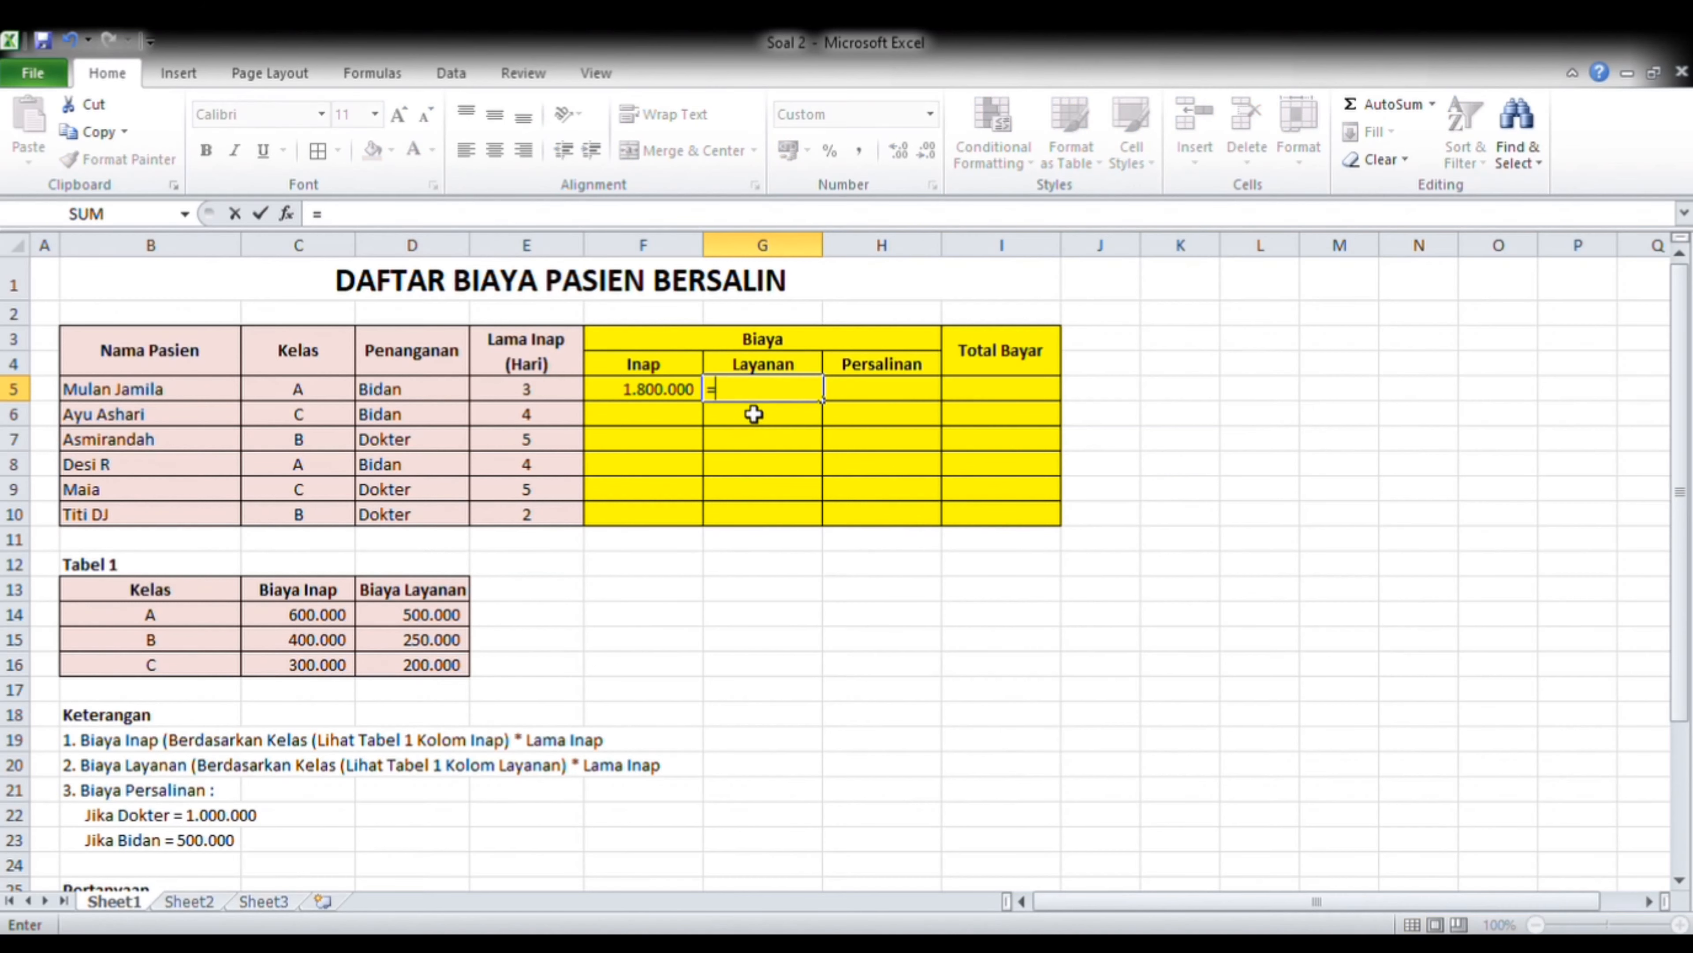
text(vlookup()
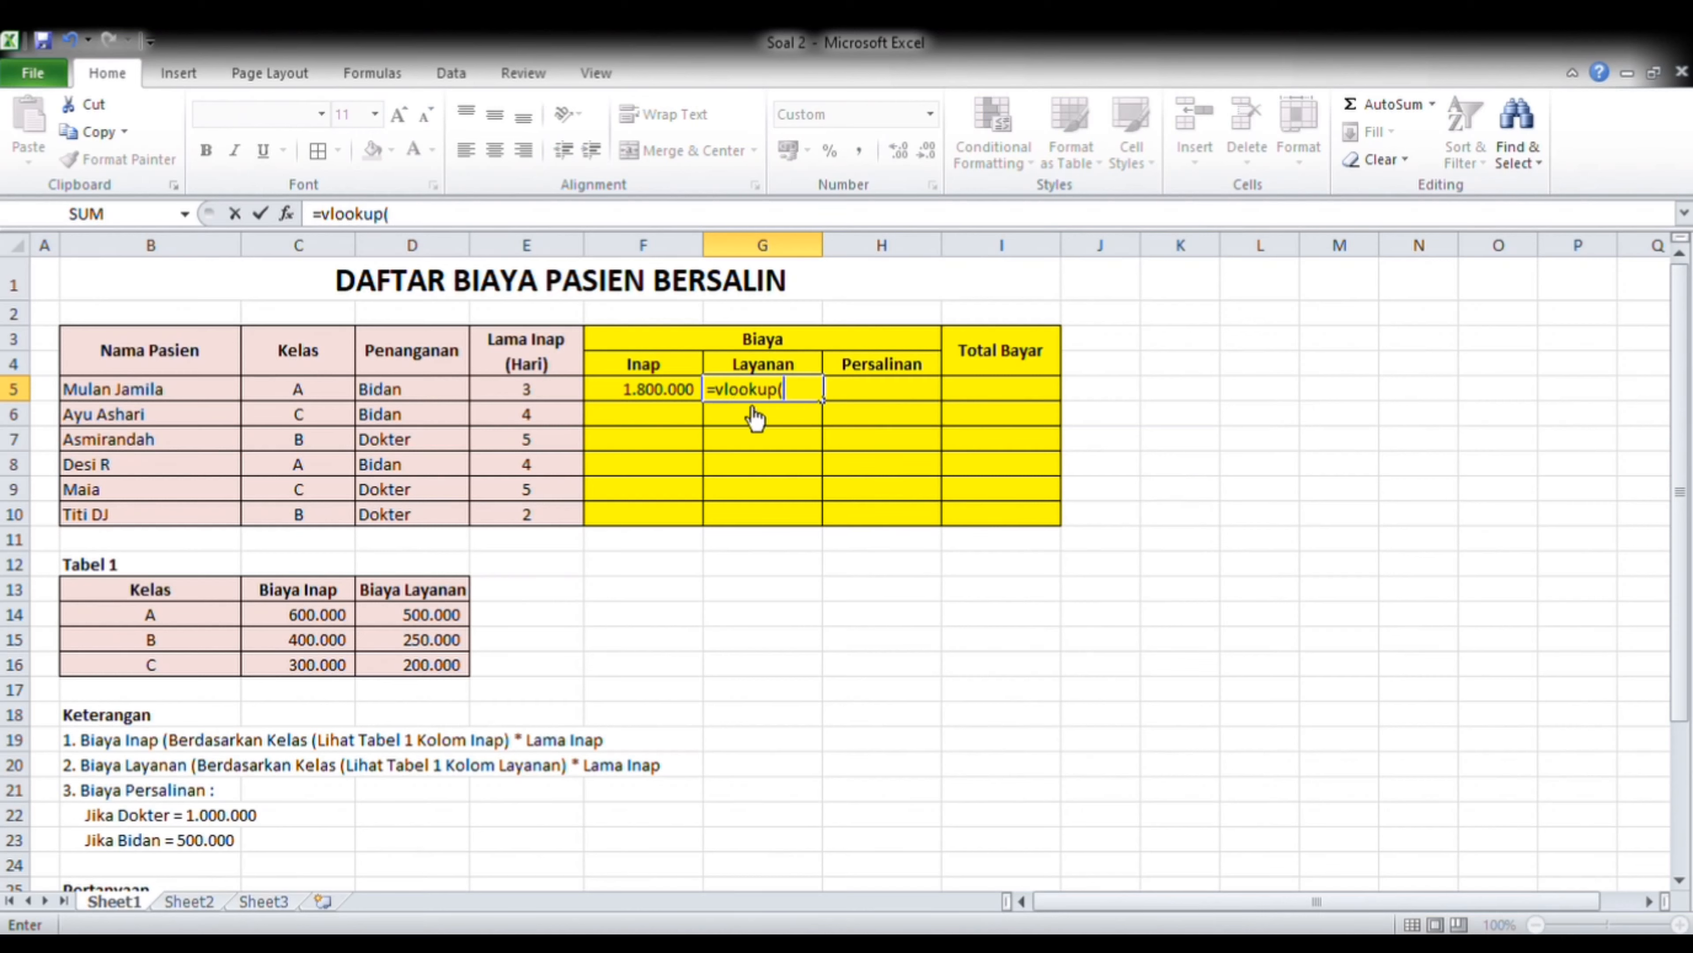
click(302, 391)
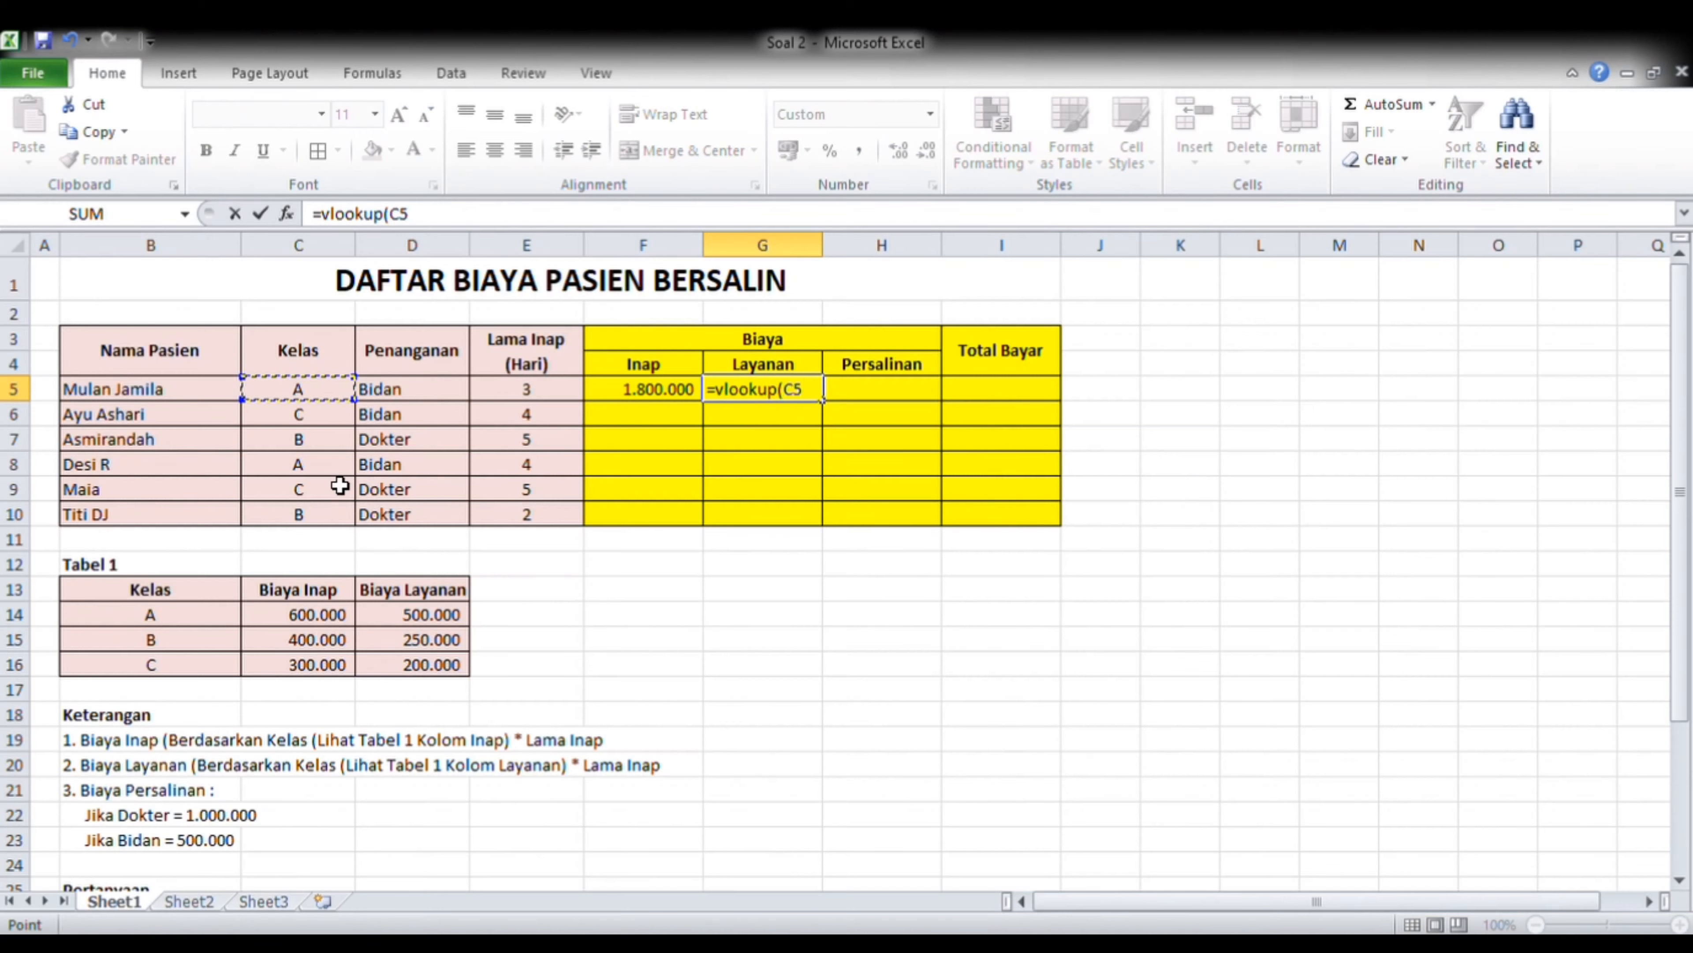
text(;tabel1;)
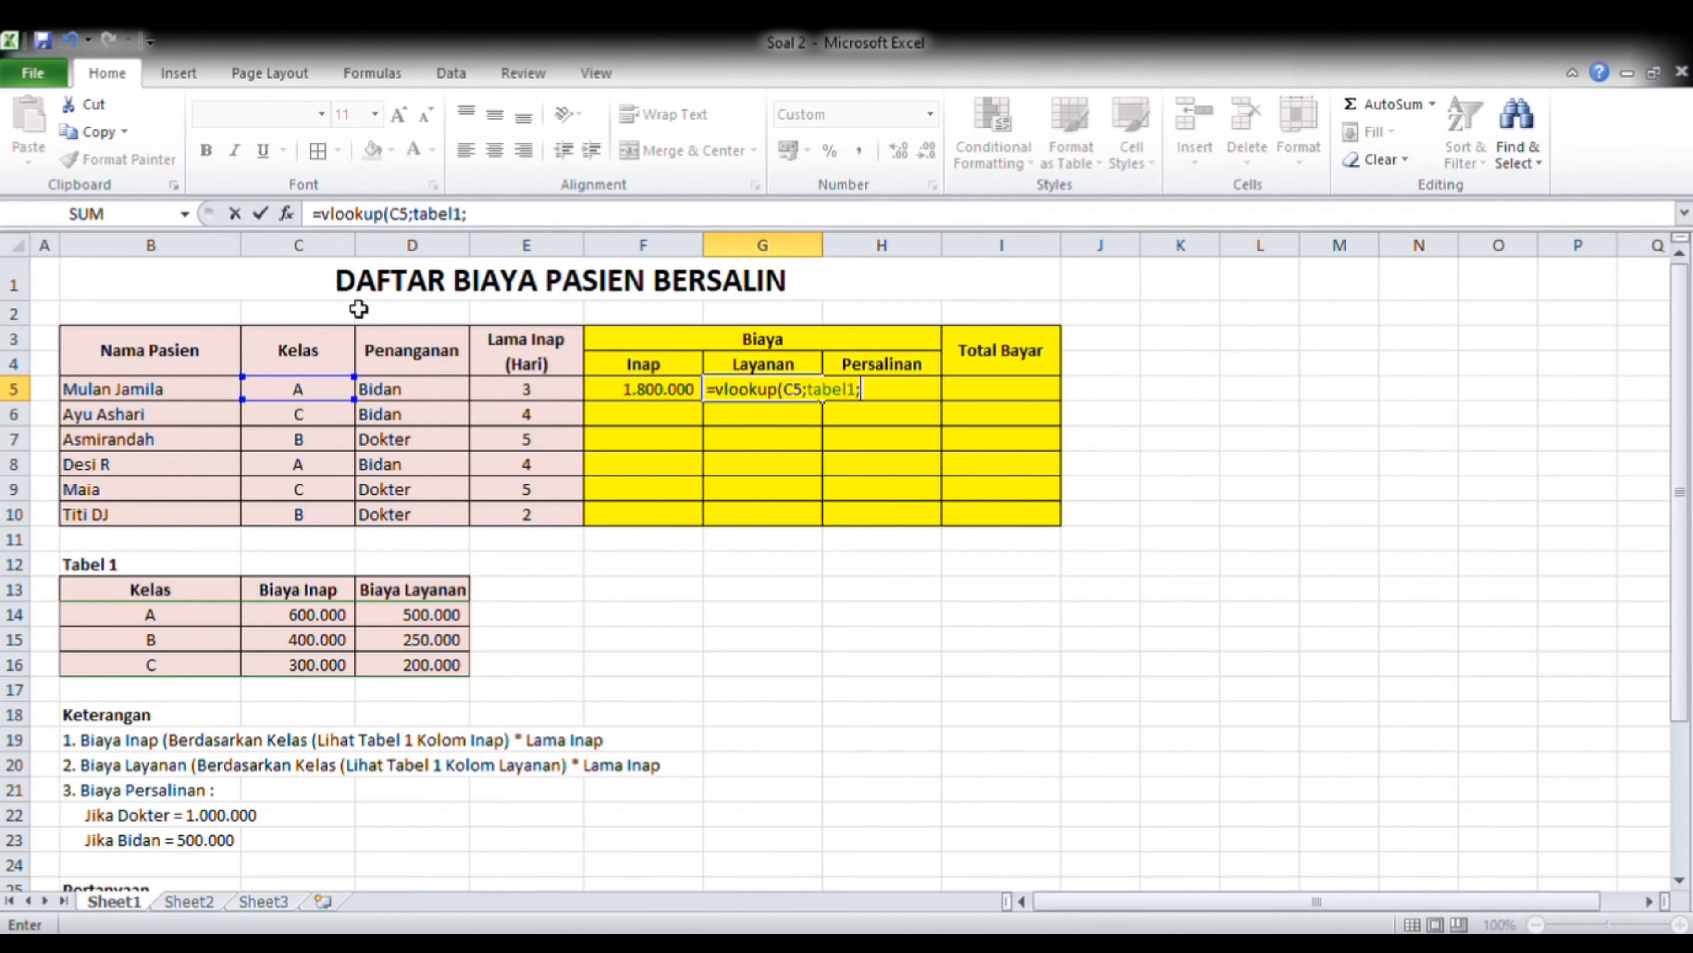
click(492, 225)
text(;3;0))
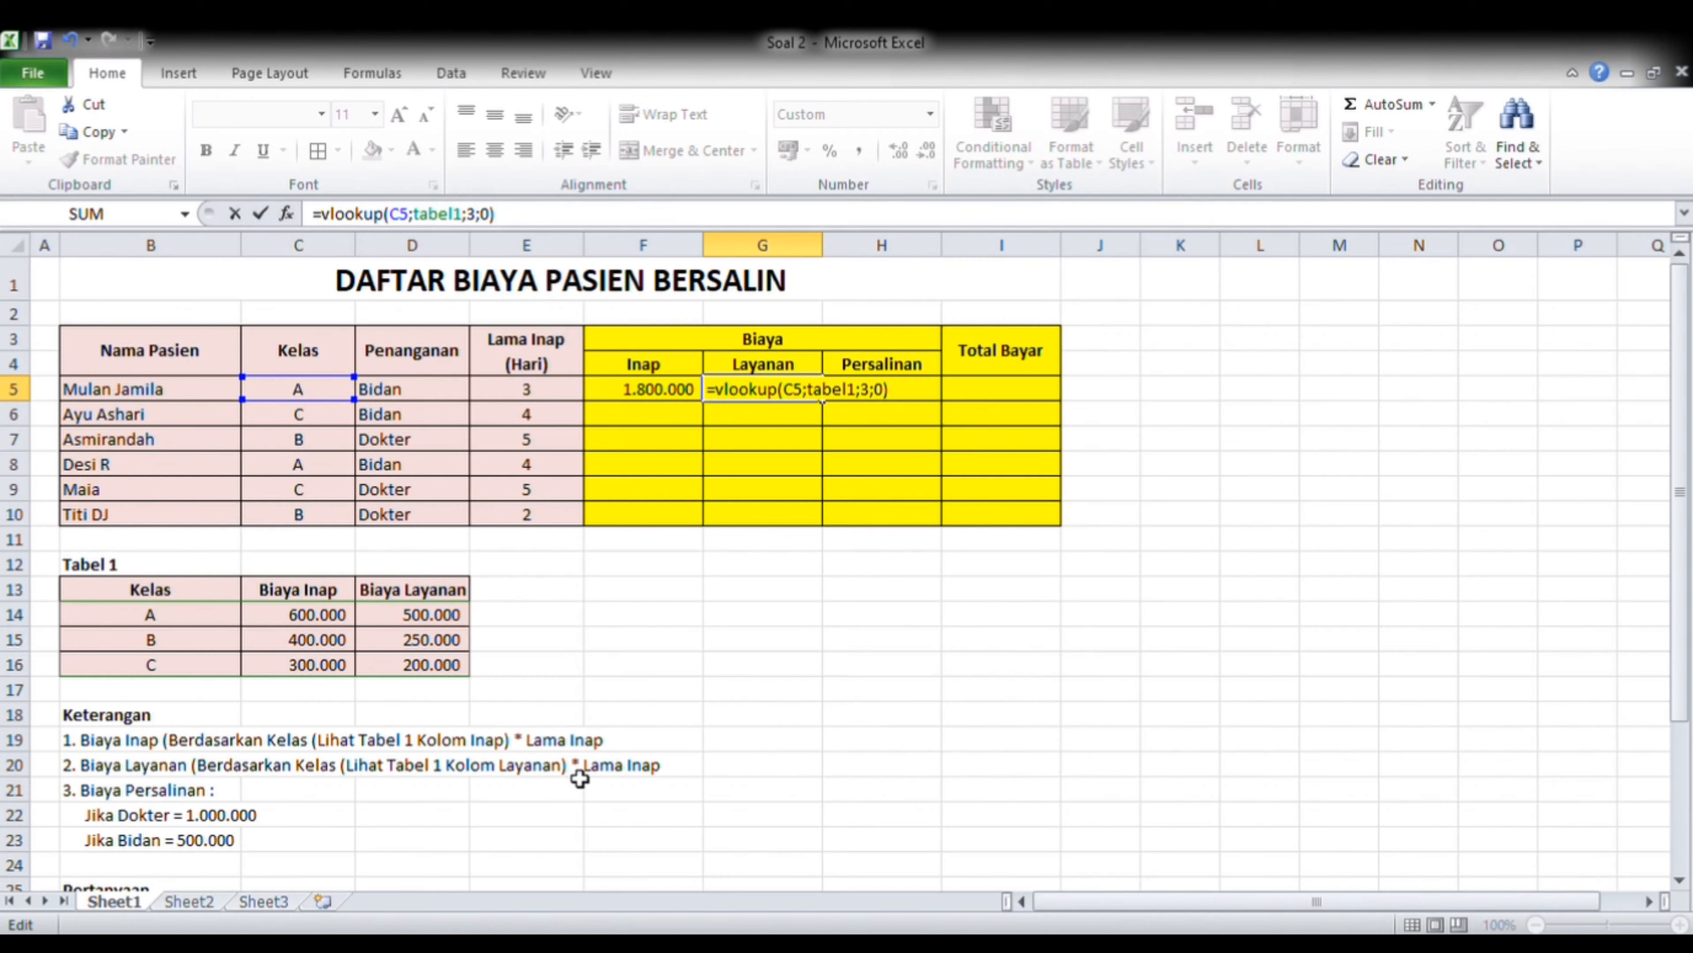
- Multiply the G5 lookup by the length of stay in E5 and compare the formulas in F5 and G5
text(*)
click(521, 401)
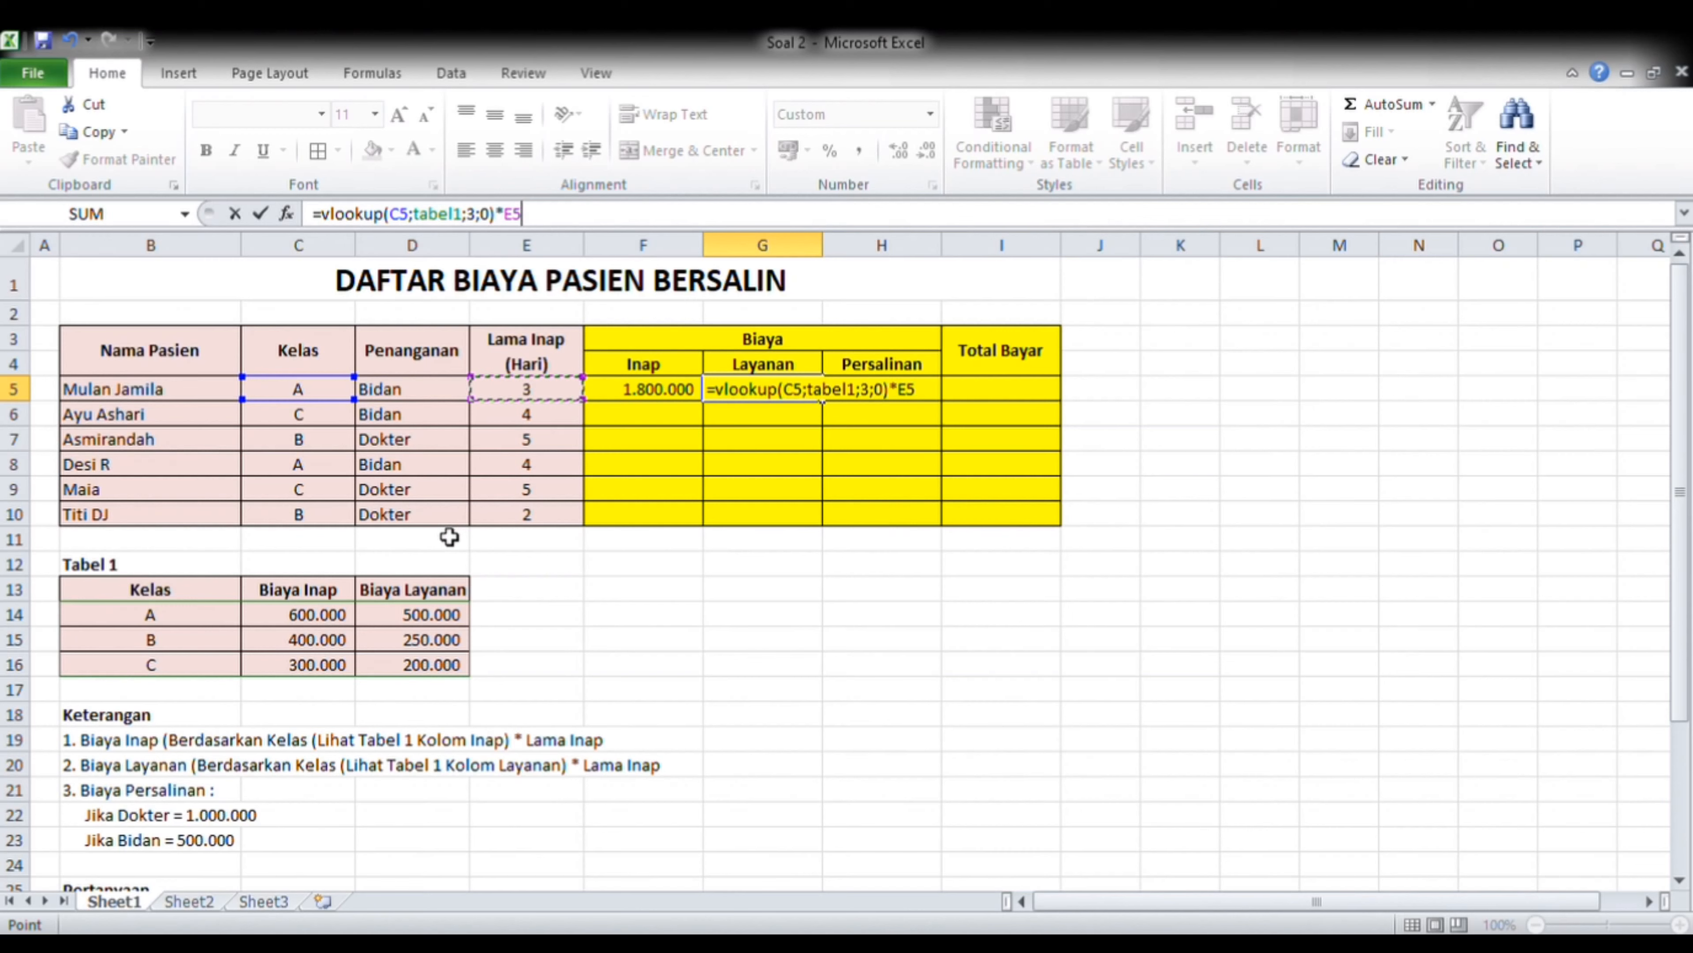
key(Return)
key(Up)
key(Left)
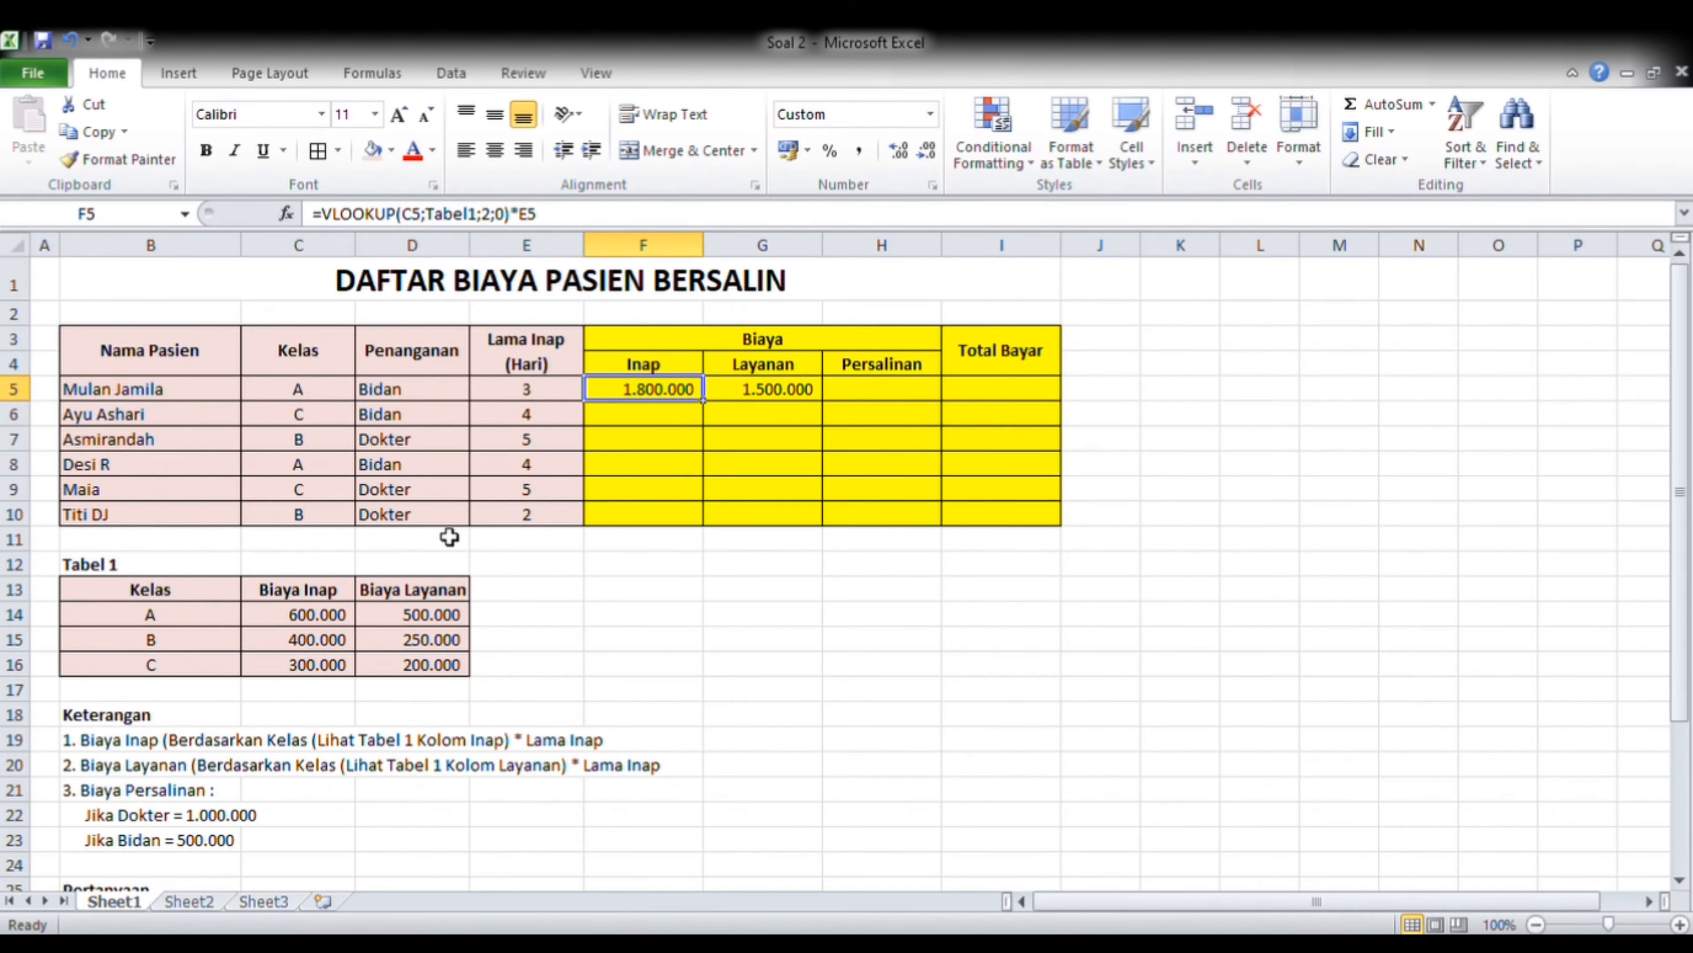
key(Right)
key(Left)
key(Right)
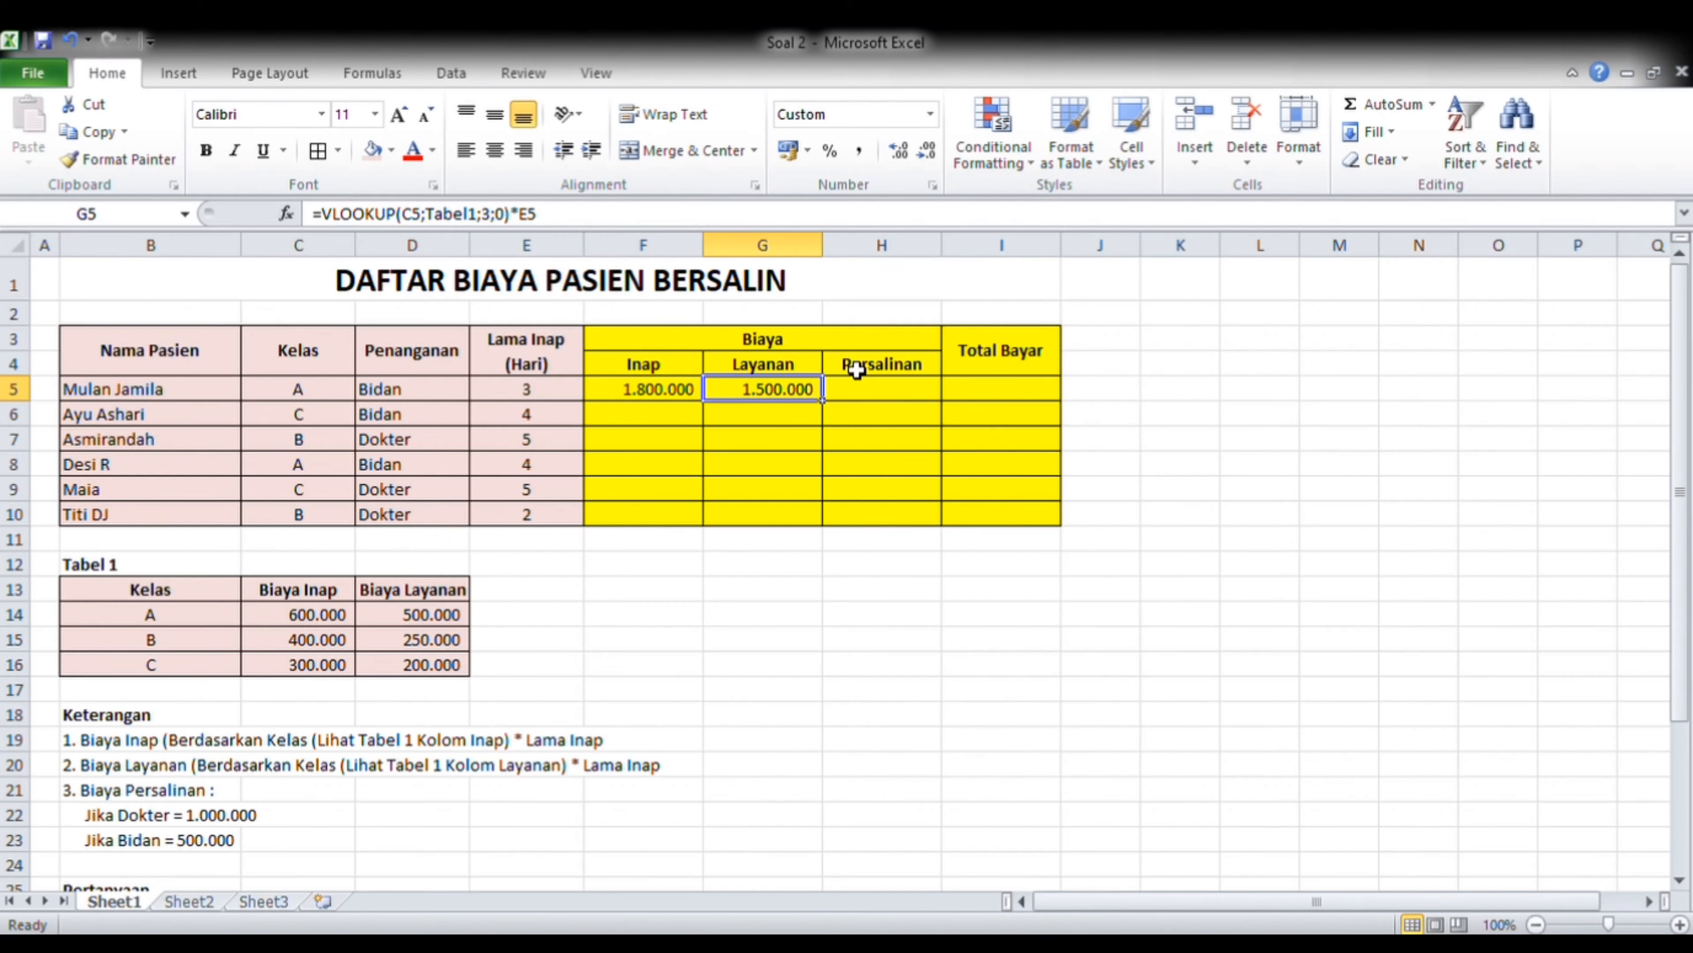
- Enter the Persalinan formula in H5 as =IF(D5="Bidan";500000;1000000)
click(893, 397)
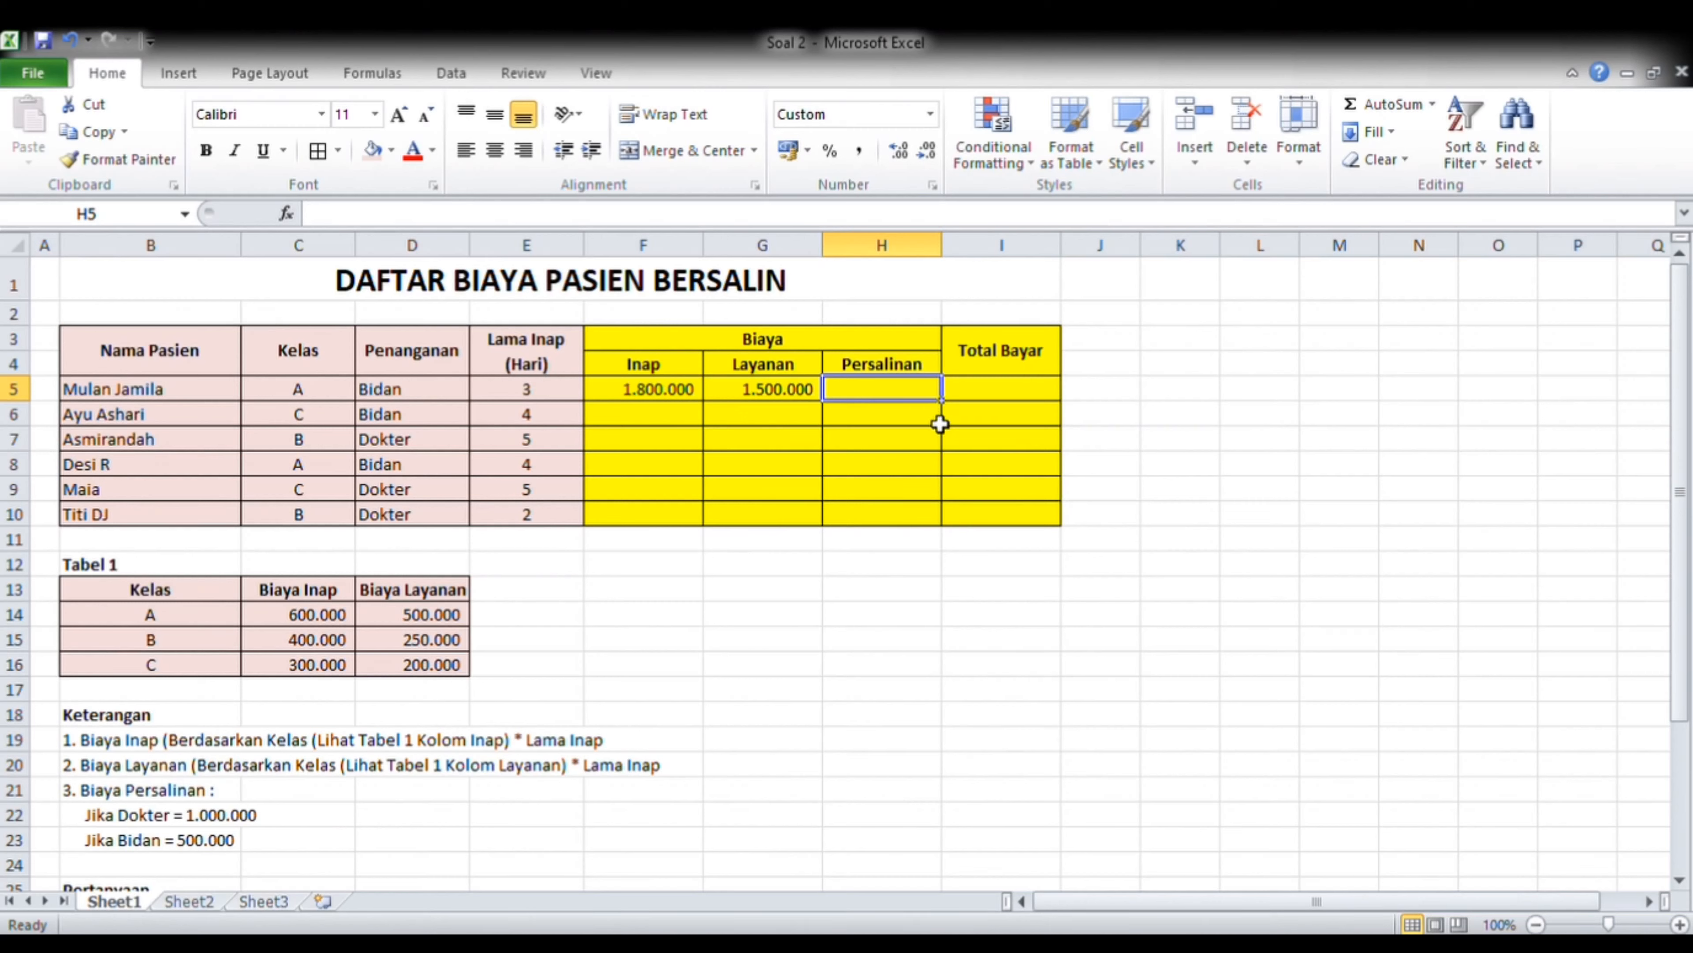
text(=if()
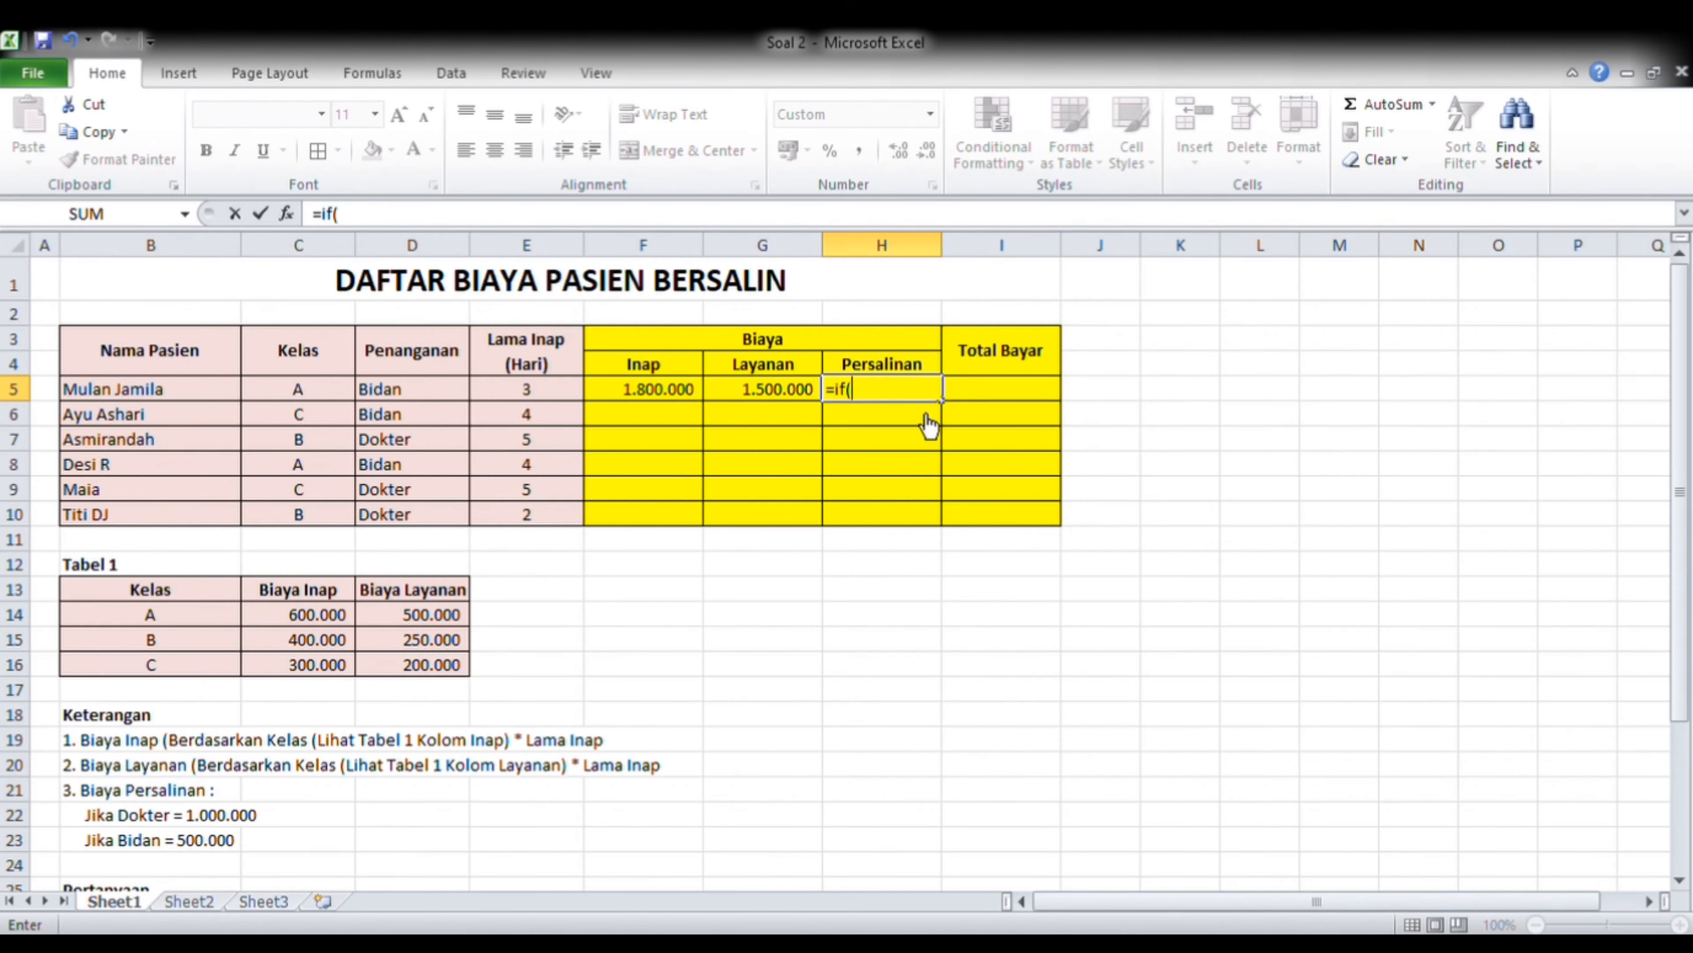
click(439, 399)
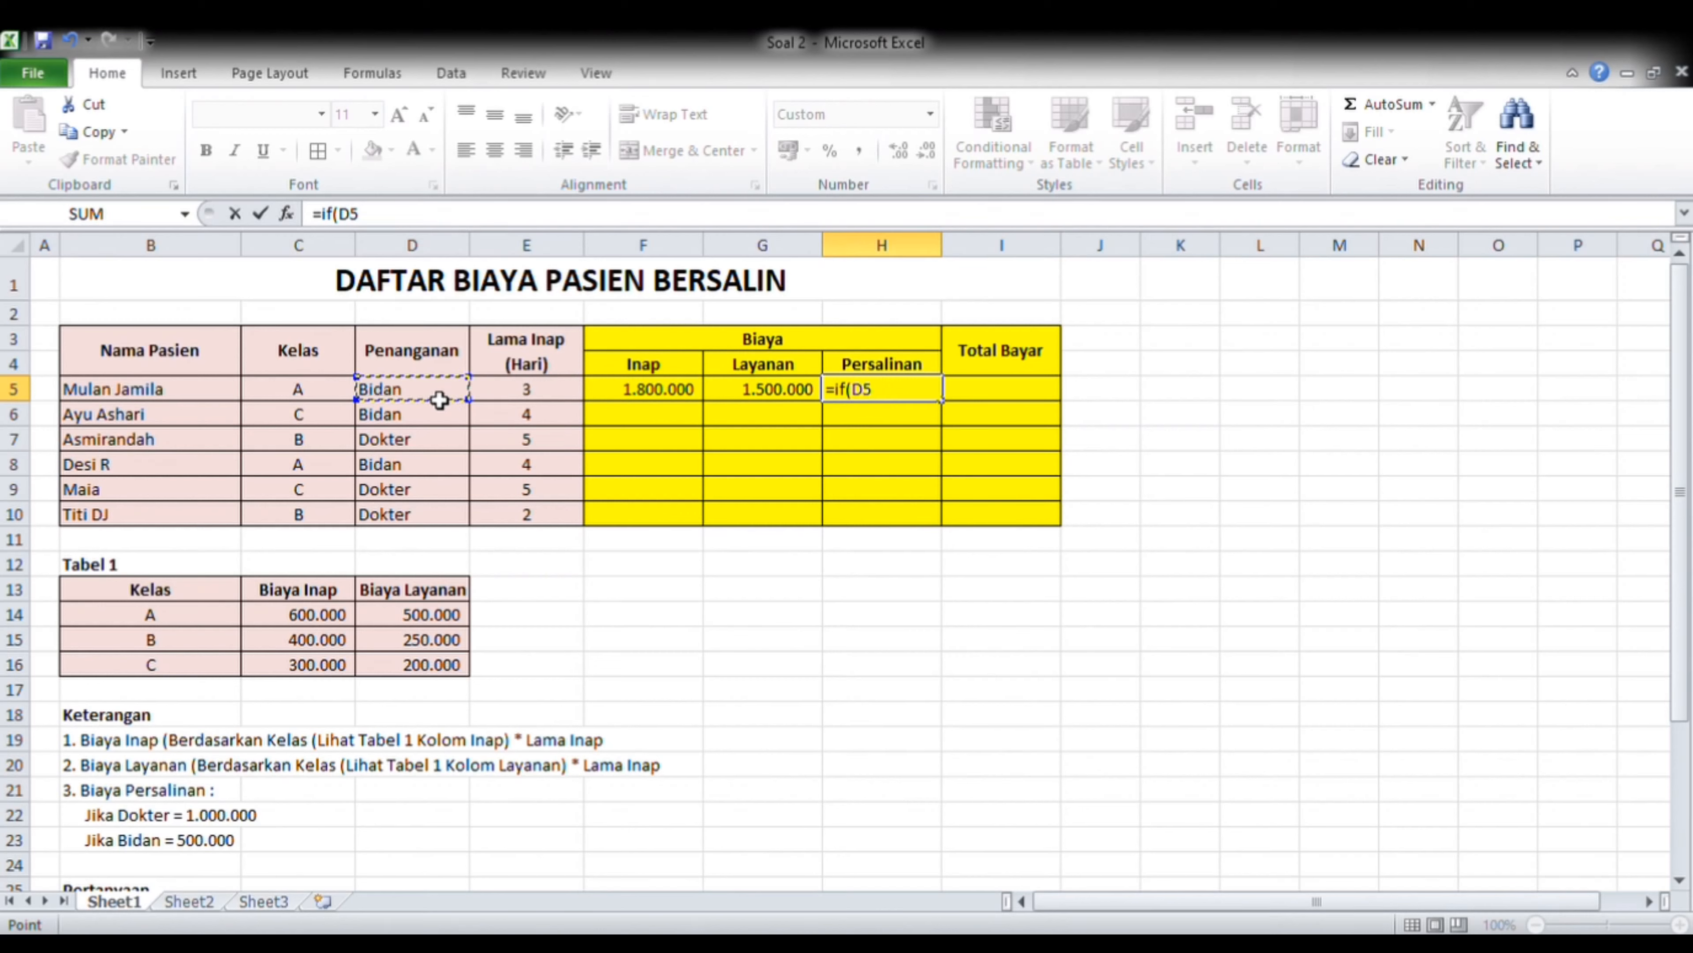
text(=)
text(")
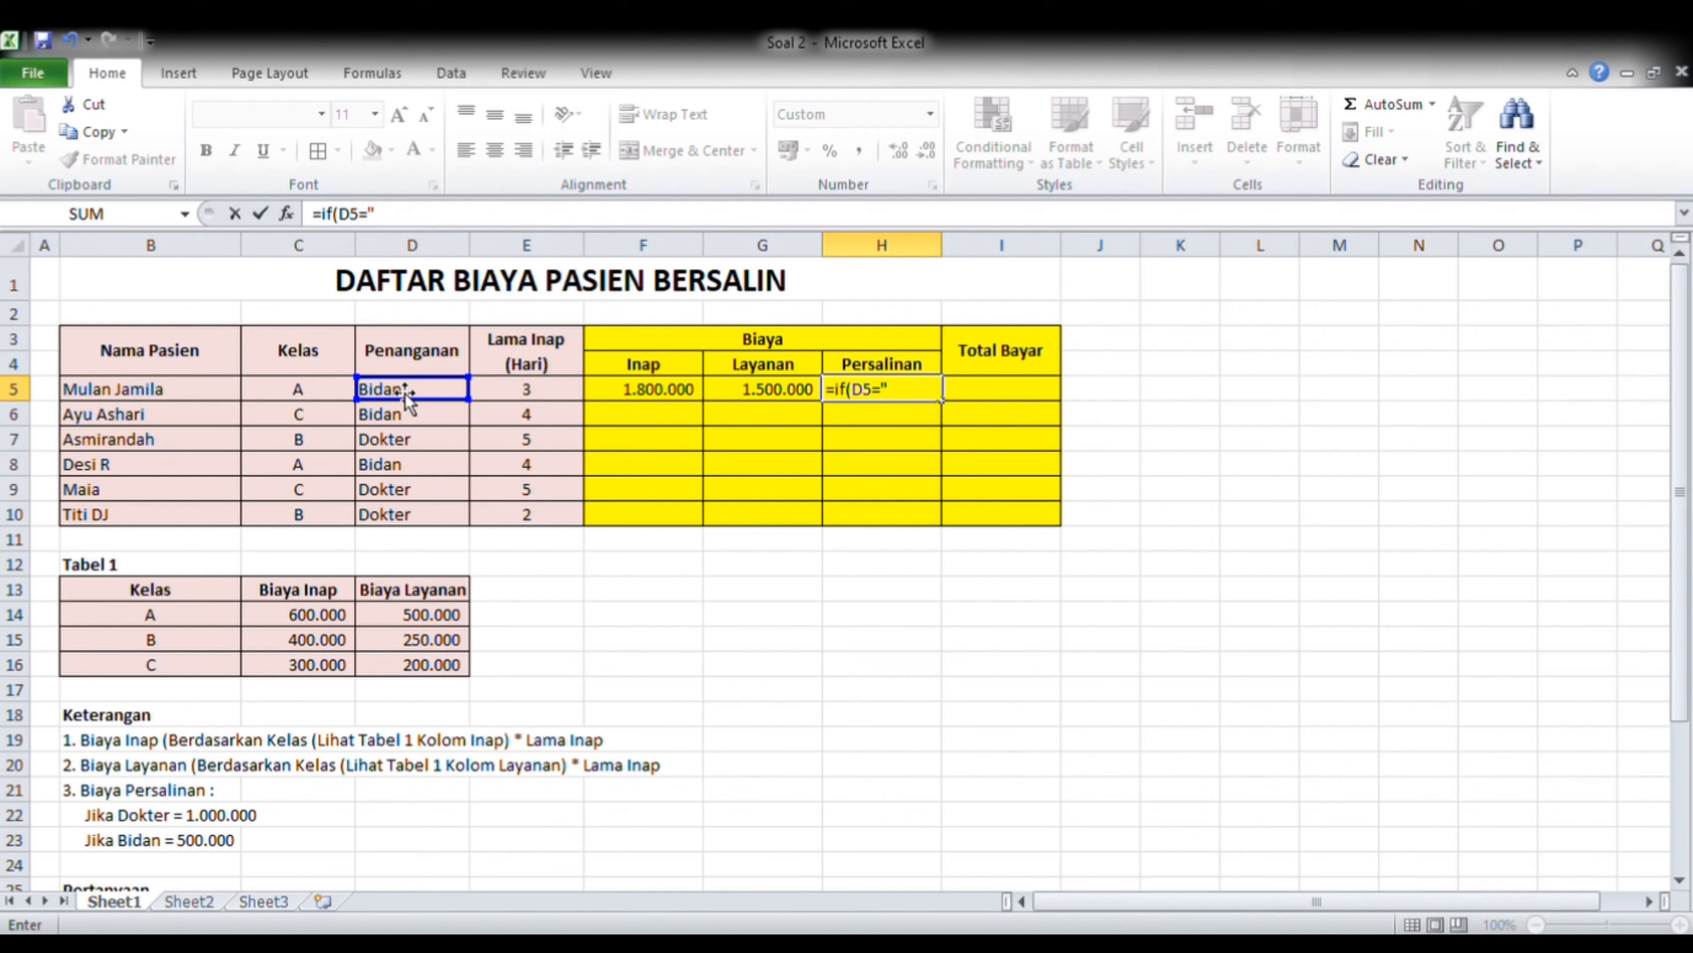
click(416, 220)
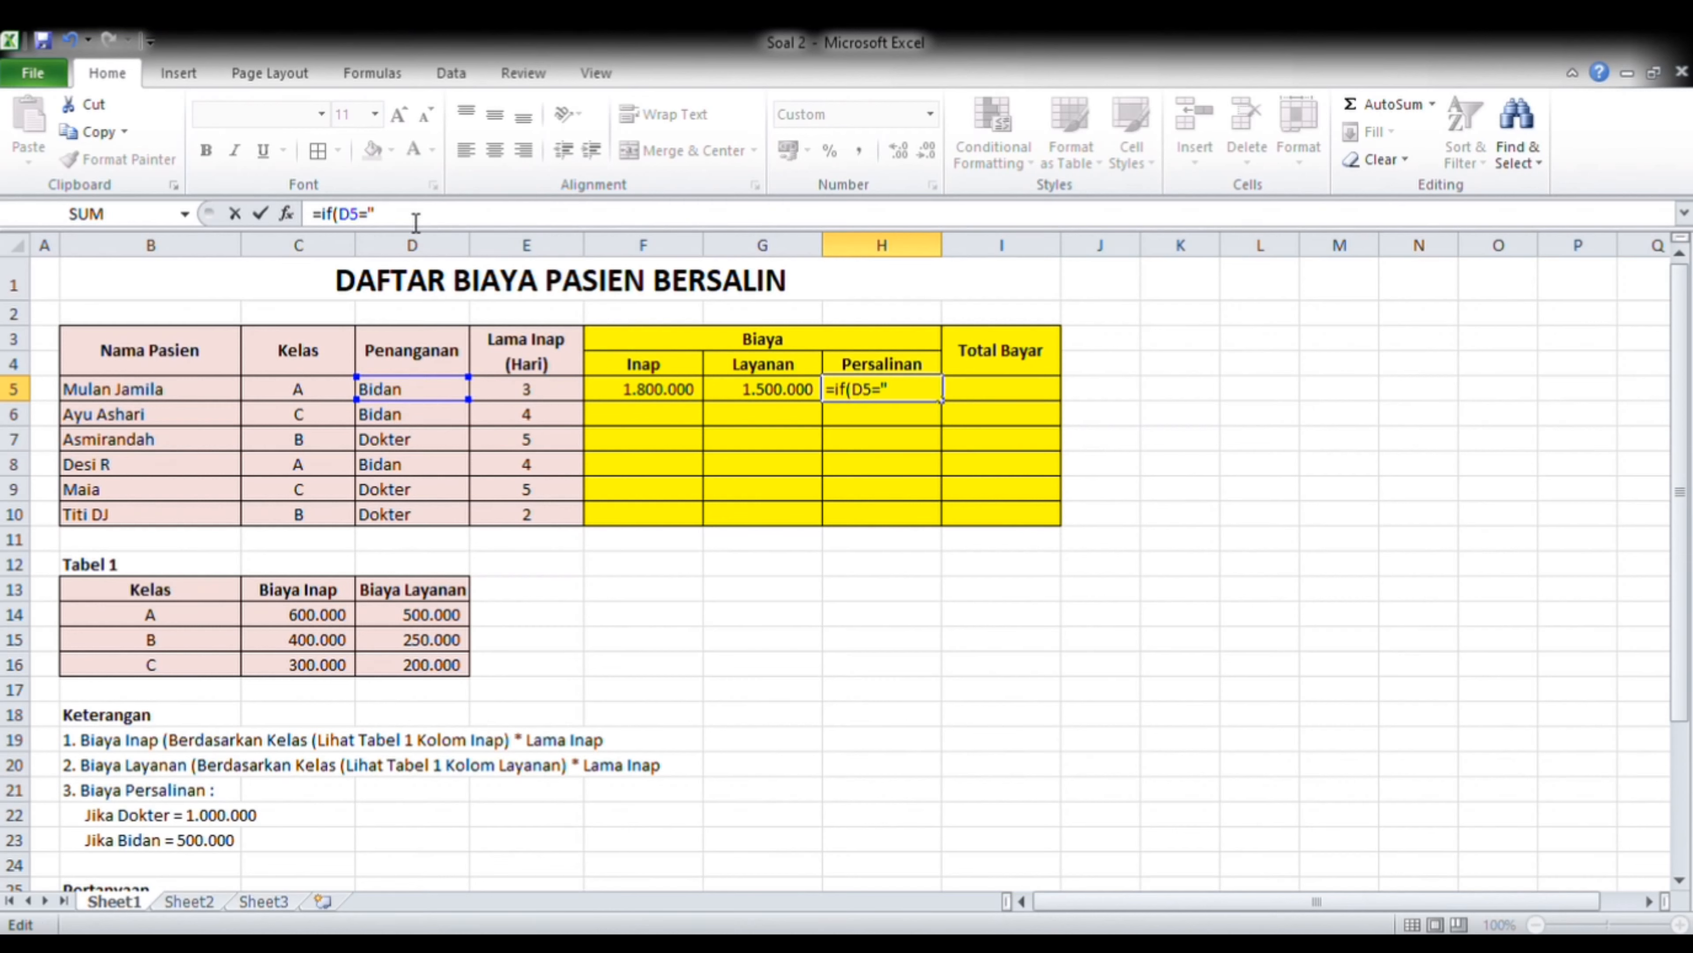
text(Bidan";50000)
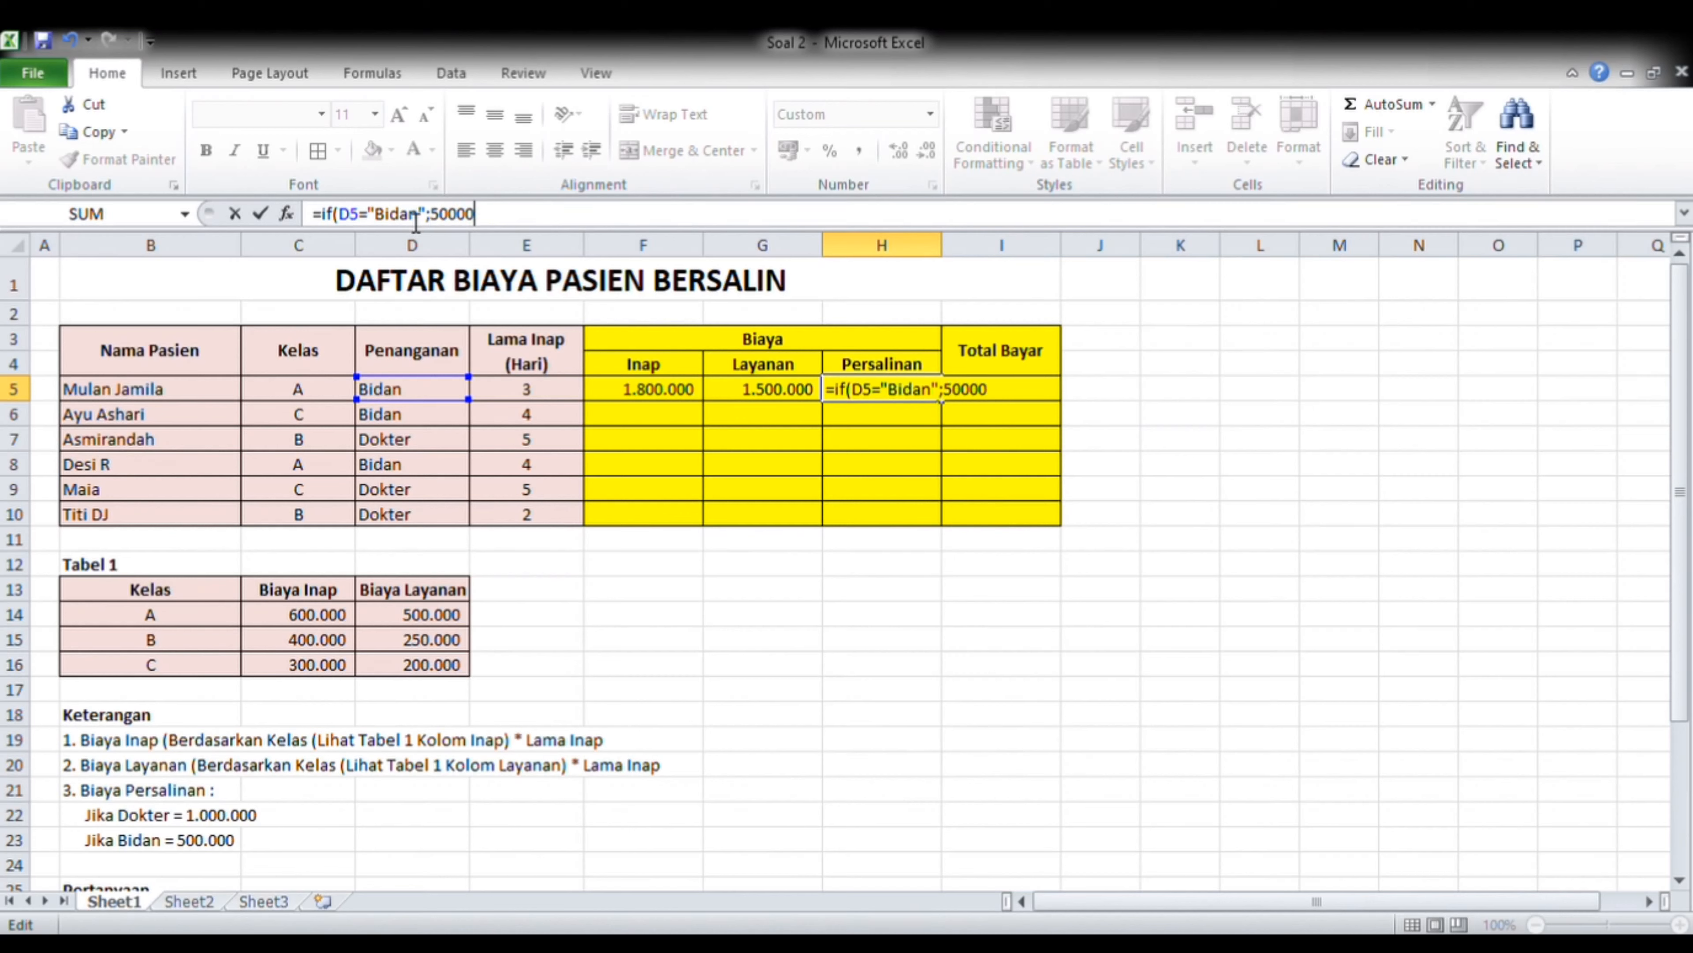
text(0;1000000))
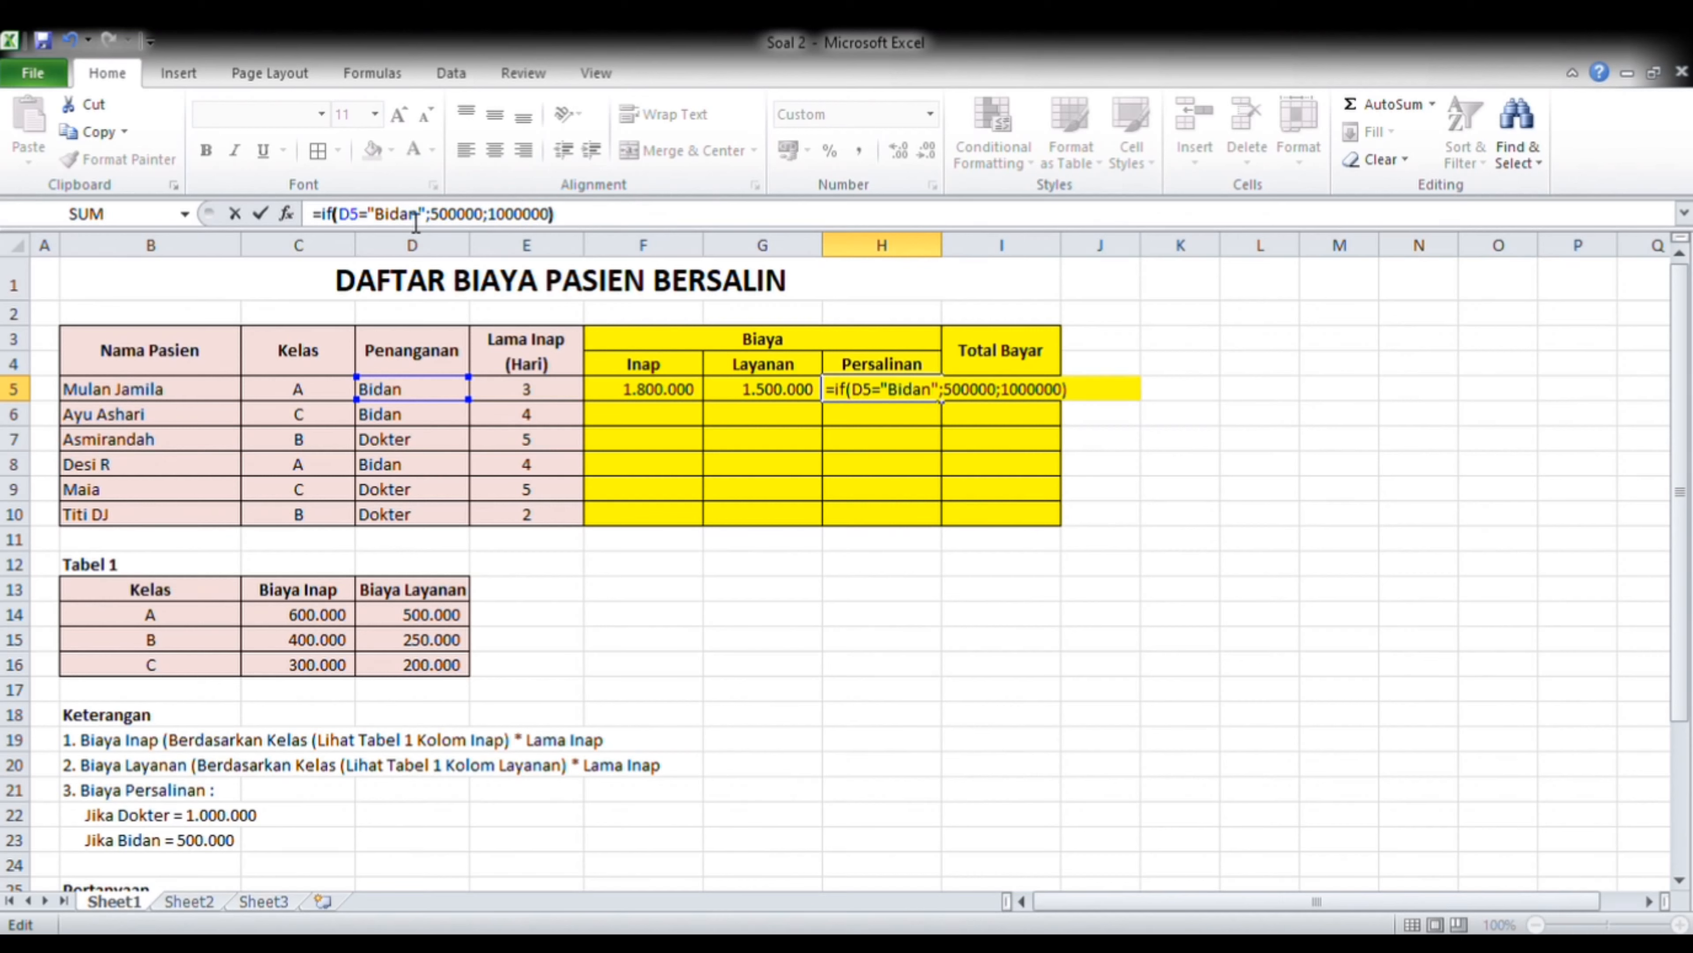
key(Return)
key(Up)
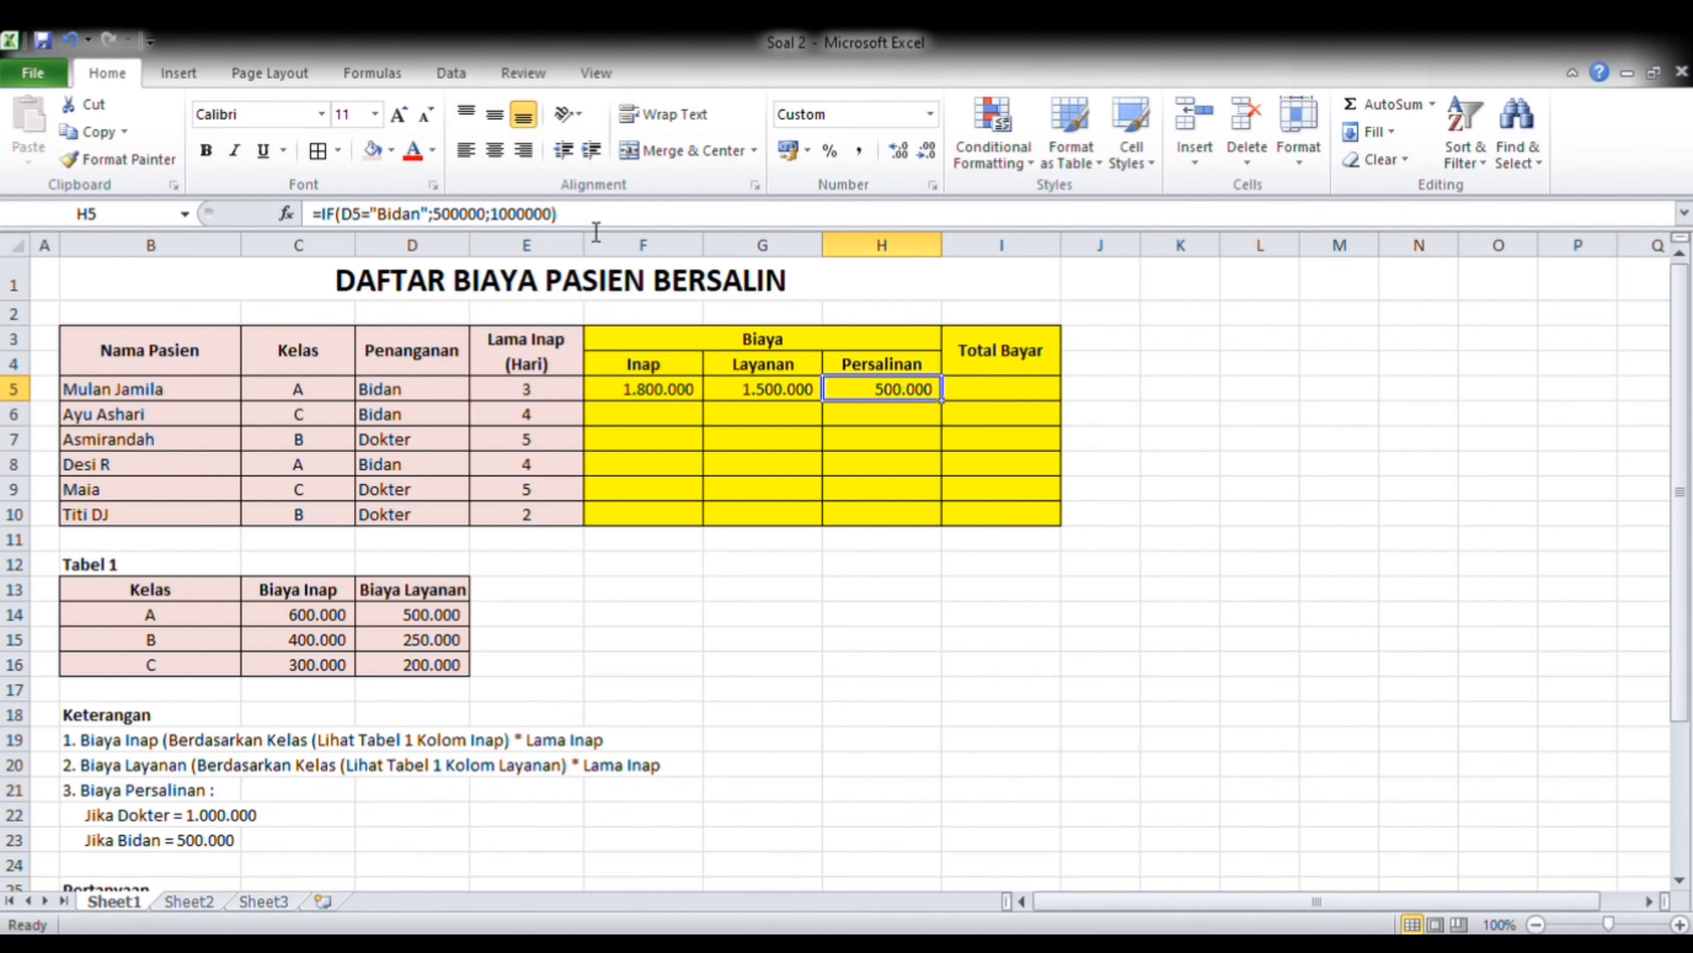
- Replace the H5 formula with =IF(D5="Dokter";1000000;500000)
key(Down)
key(Up)
text(=if()
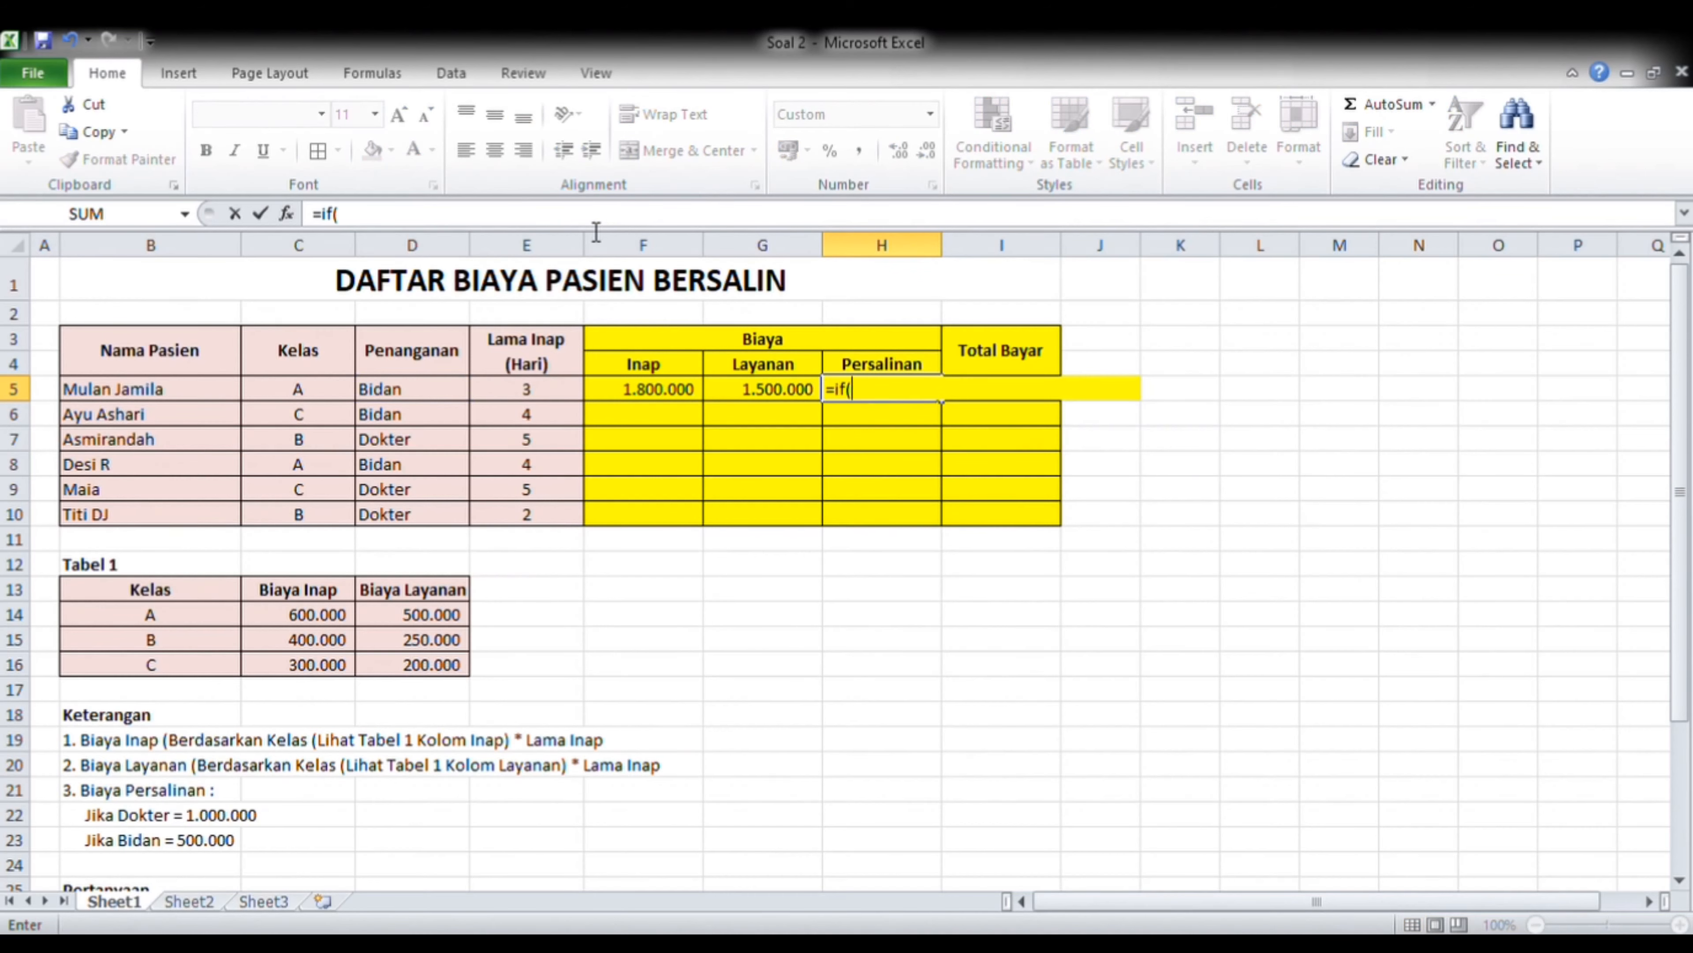
click(403, 392)
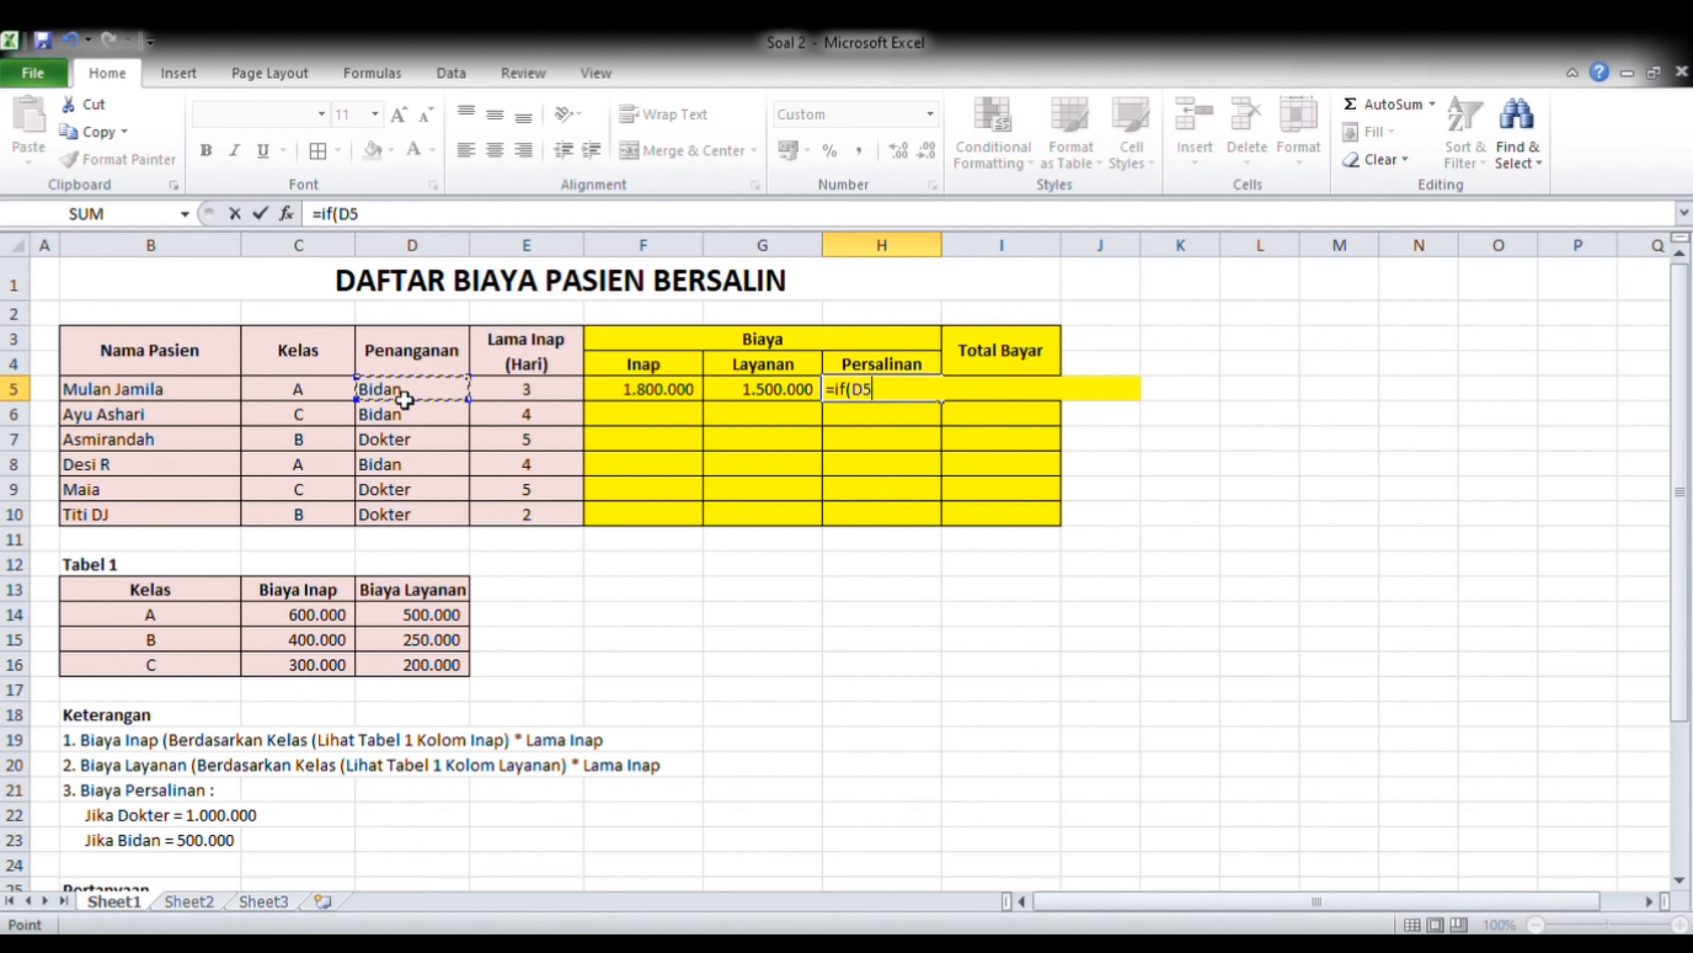
text(="Dokter";1)
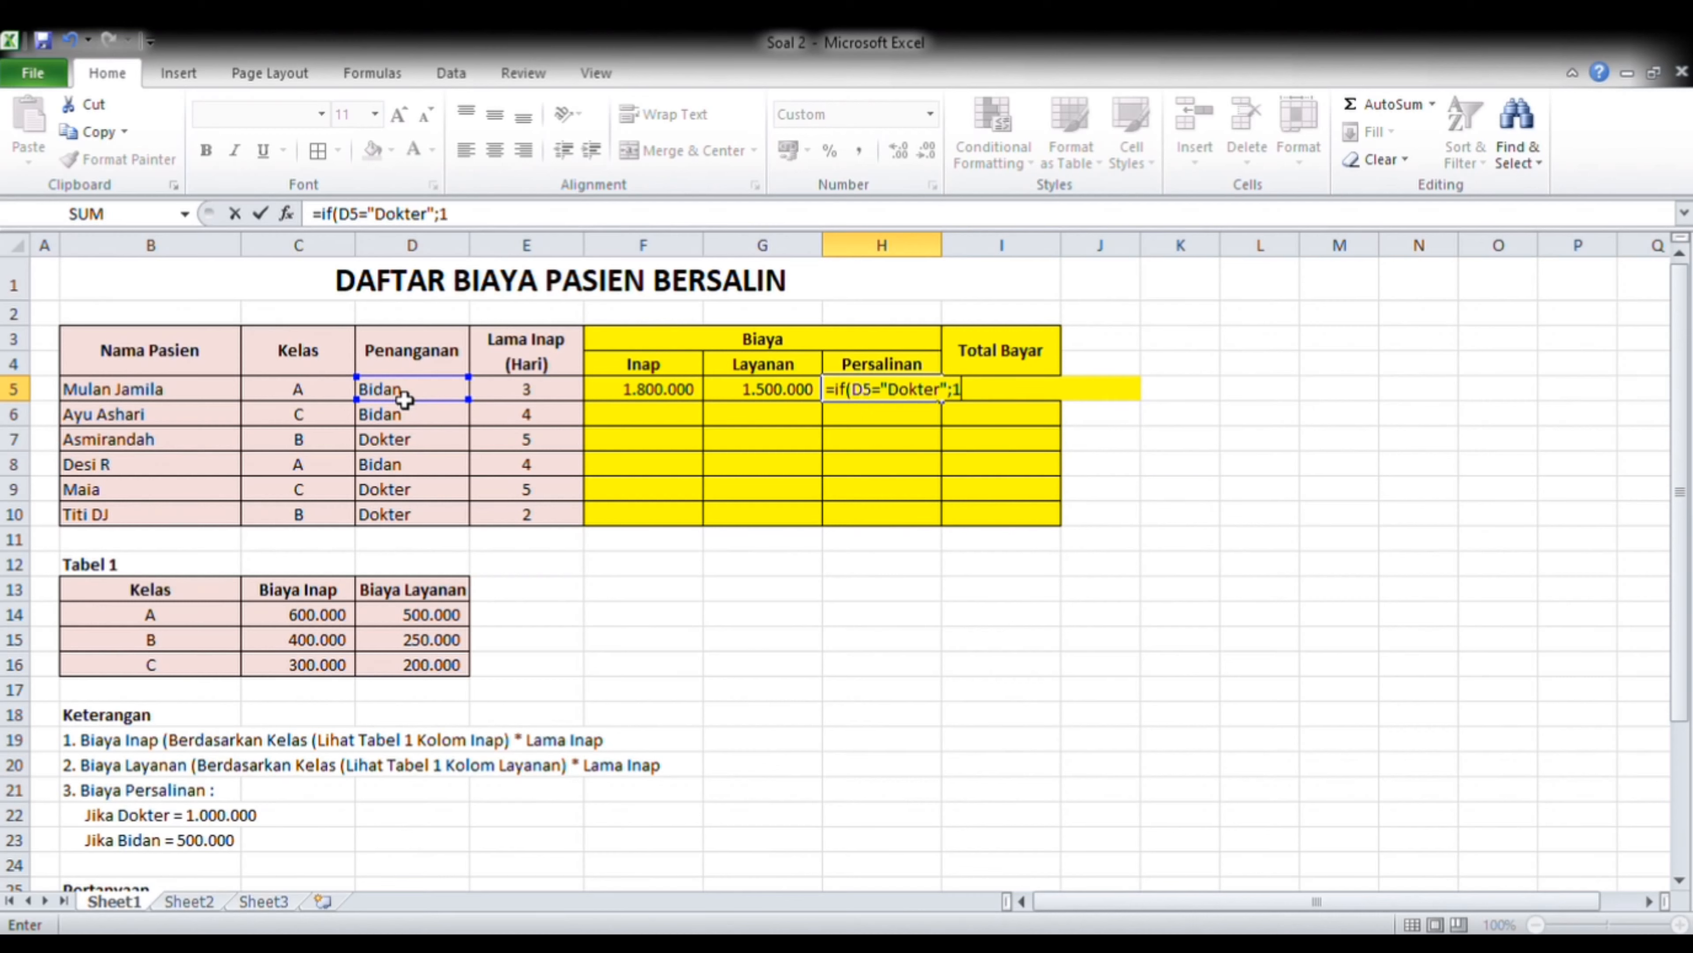
text(000000;)
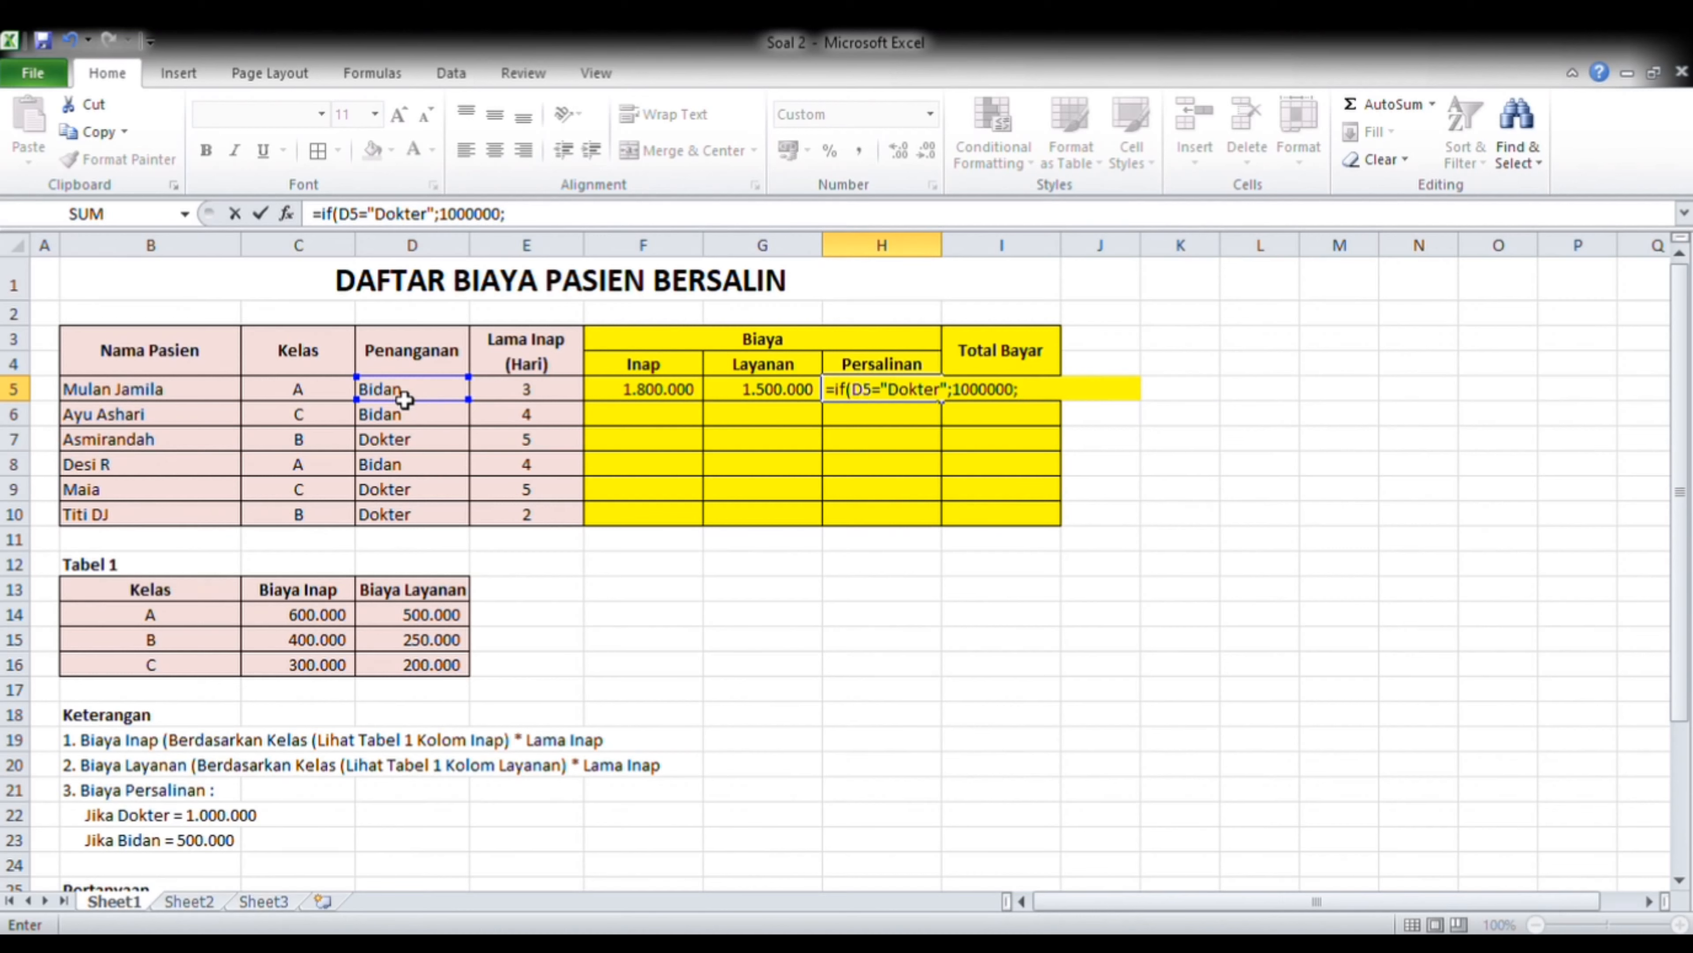
text(500000))
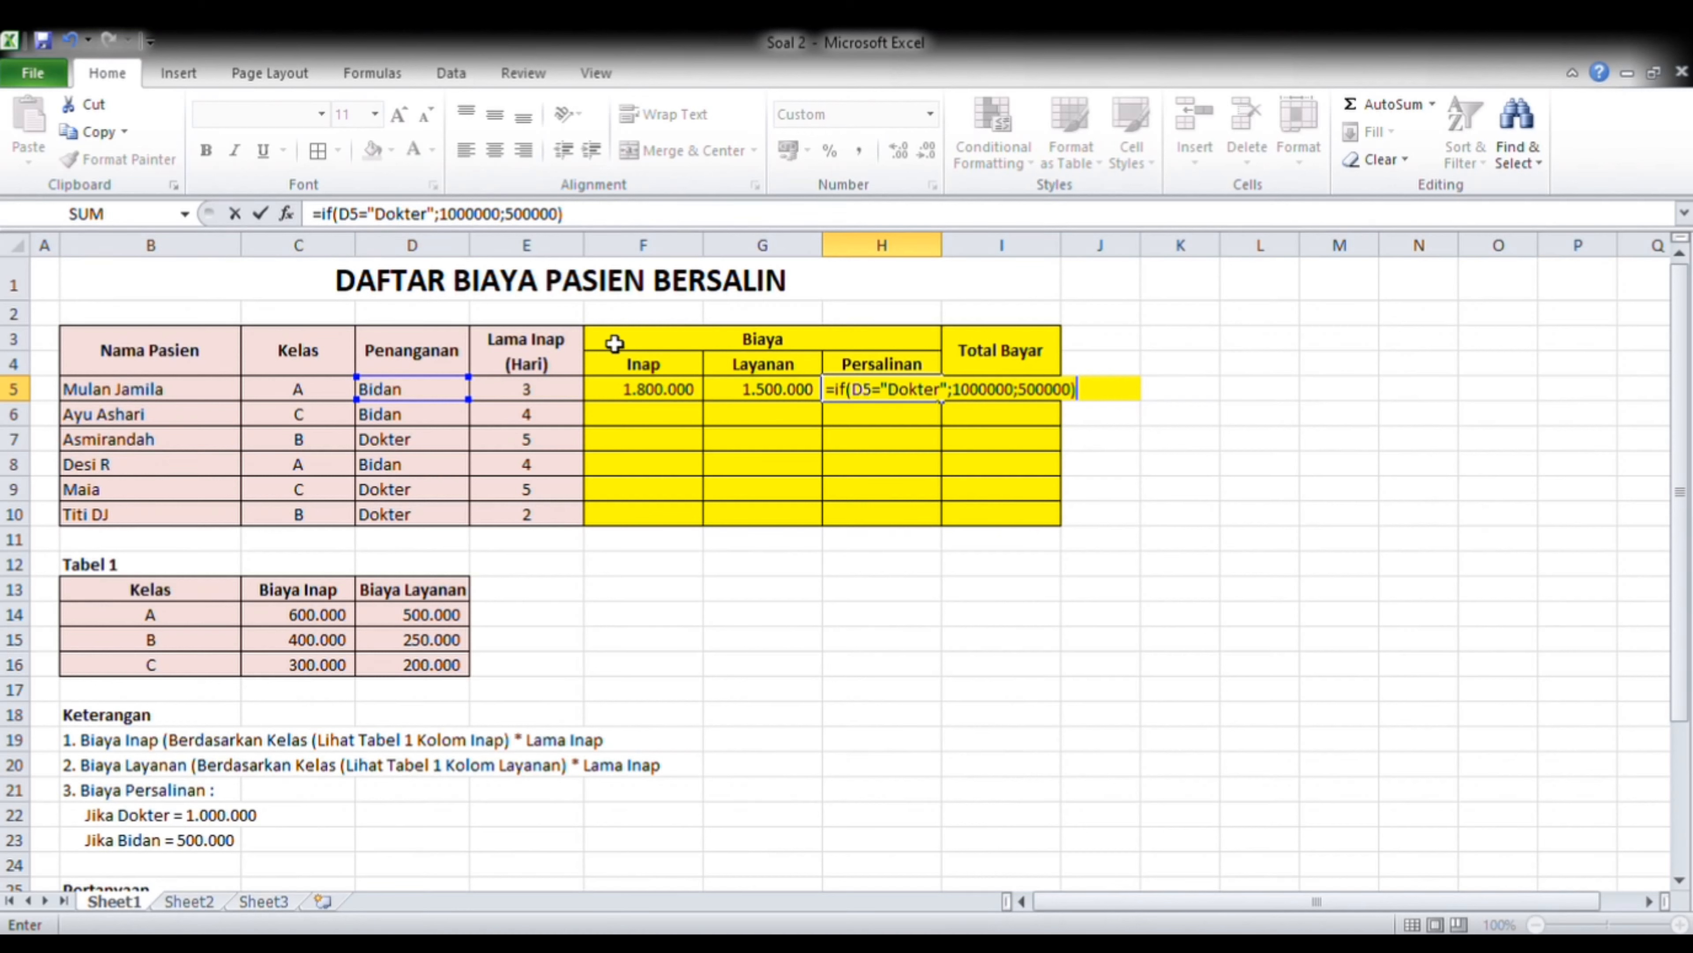
key(Return)
click(899, 395)
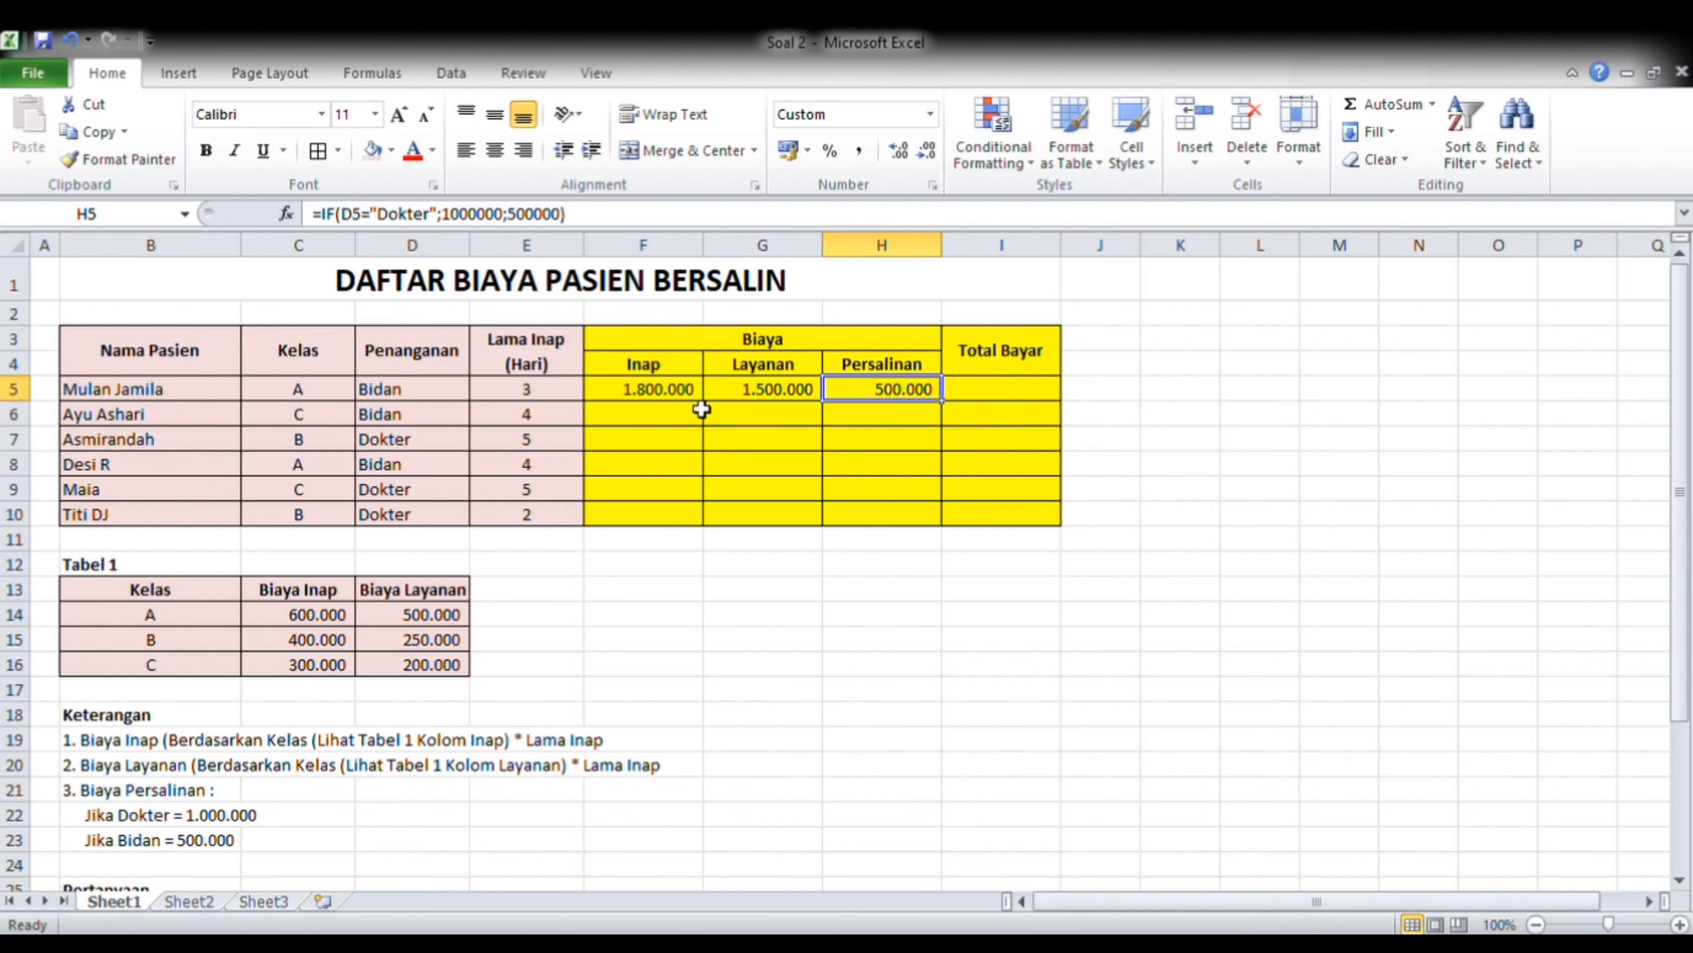
- Change the Penanganan entry in D5 to Dokter and check the Persalinan cost and formula in H5
click(417, 394)
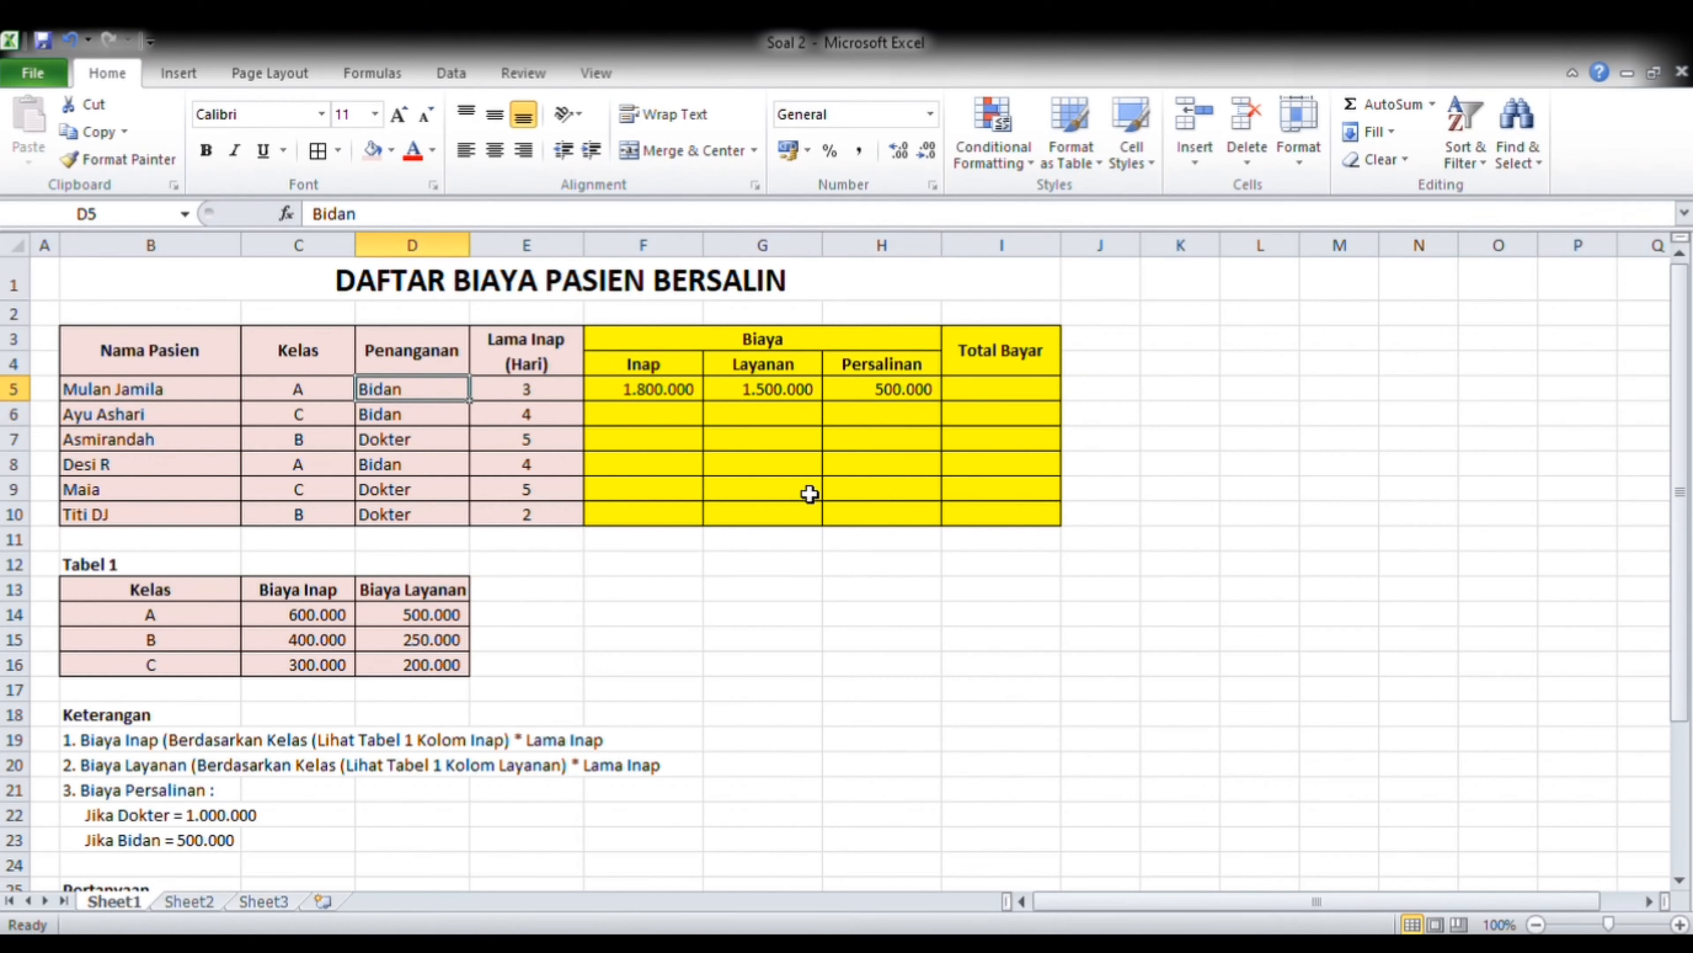
key(Up)
key(Down)
text(Dokte)
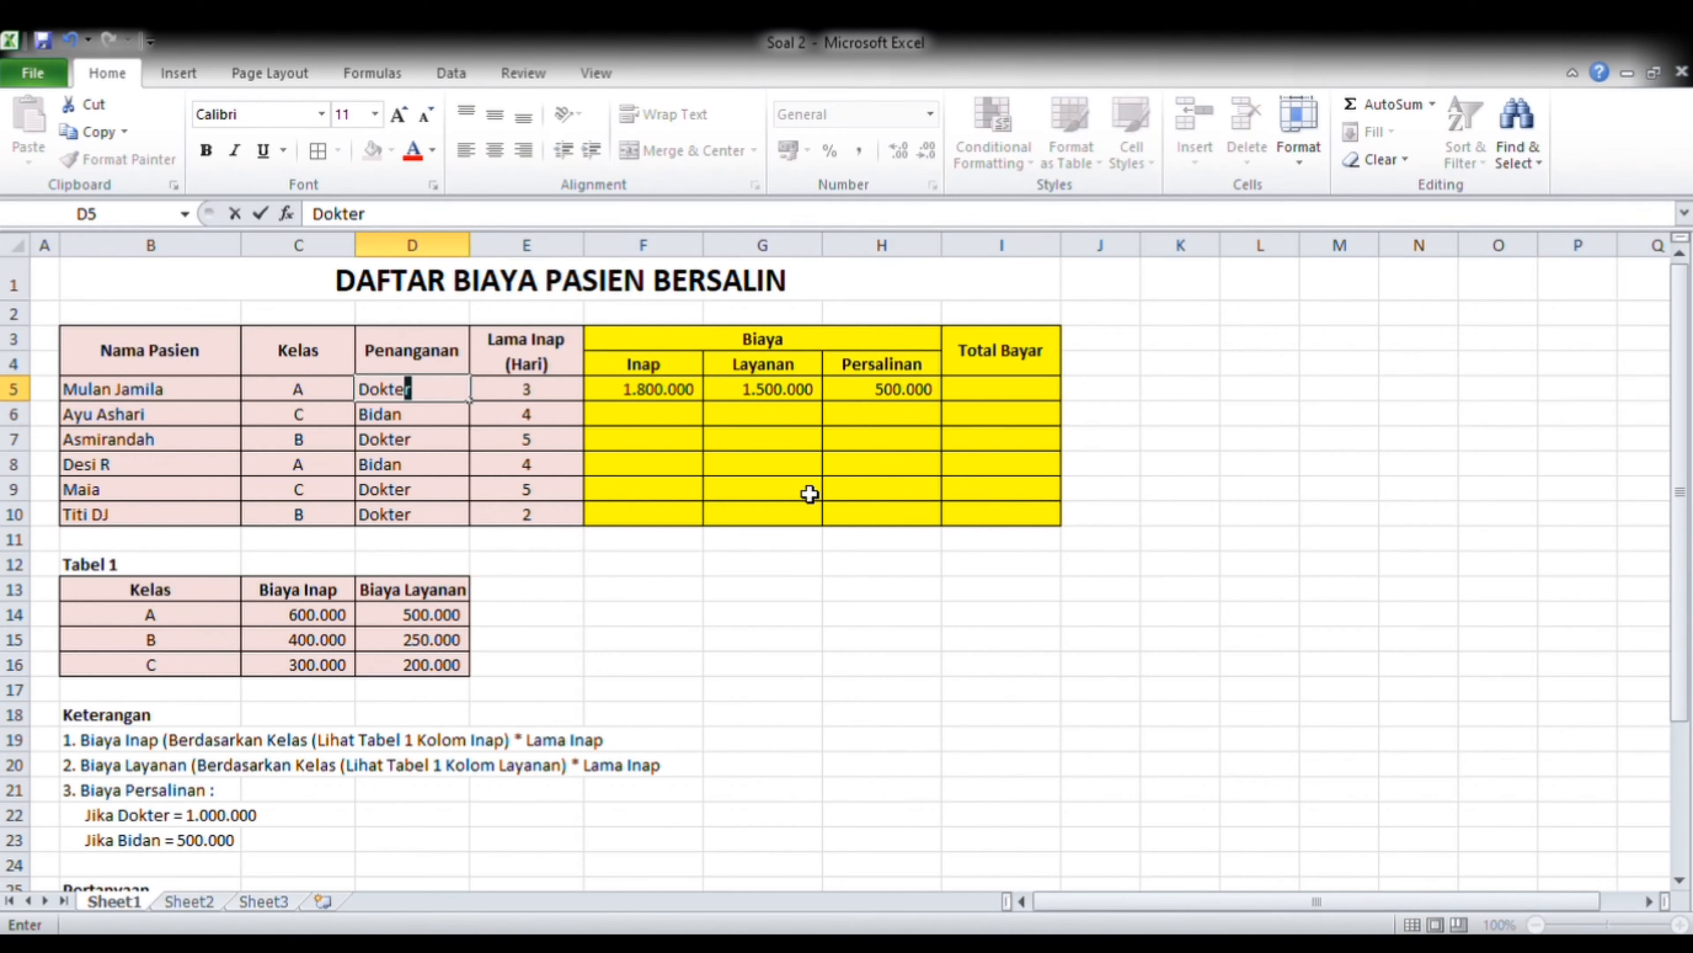
key(Tab)
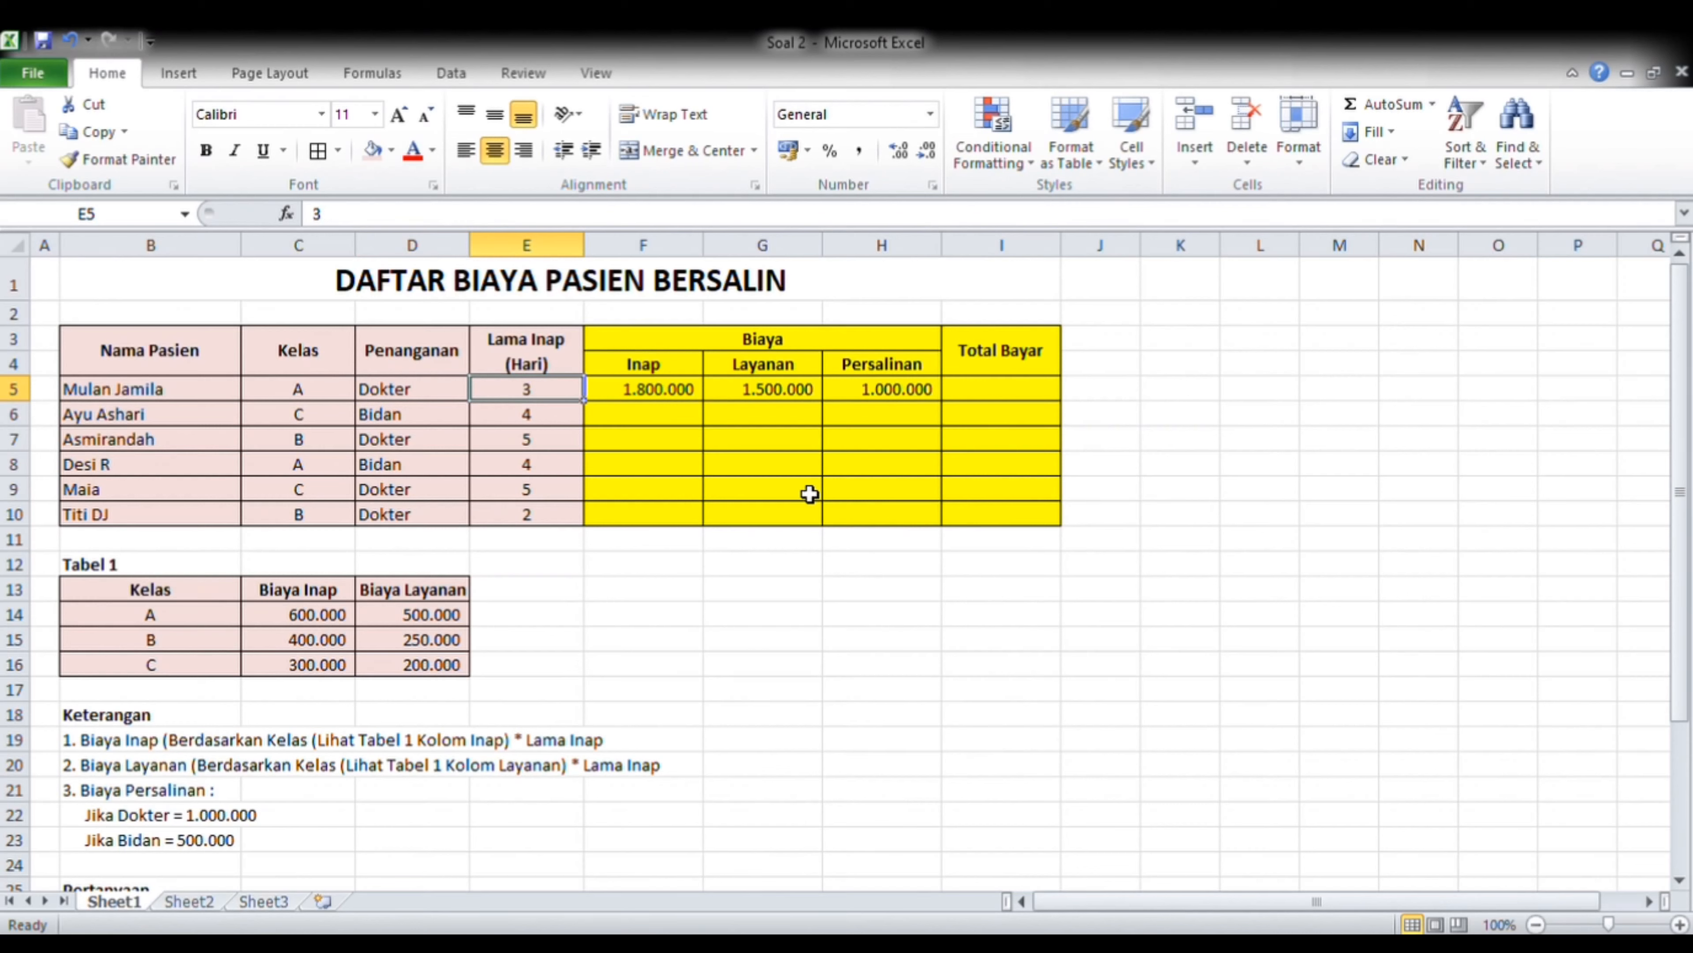
key(Left)
key(Right)
key(Left)
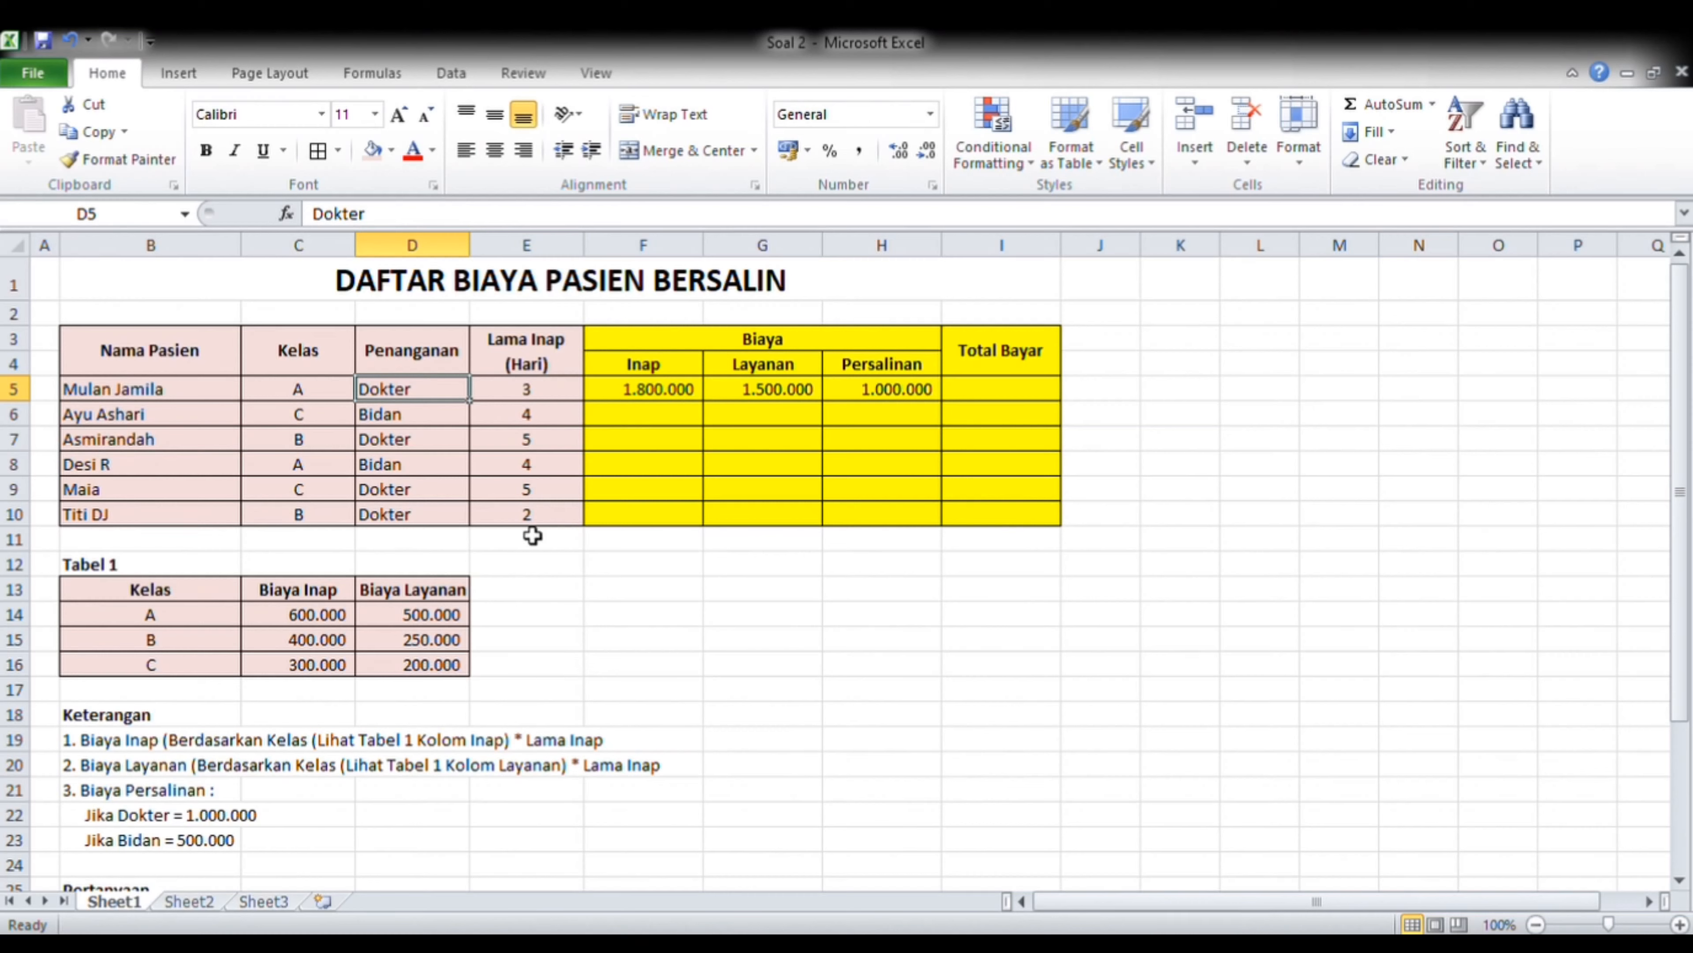
click(901, 392)
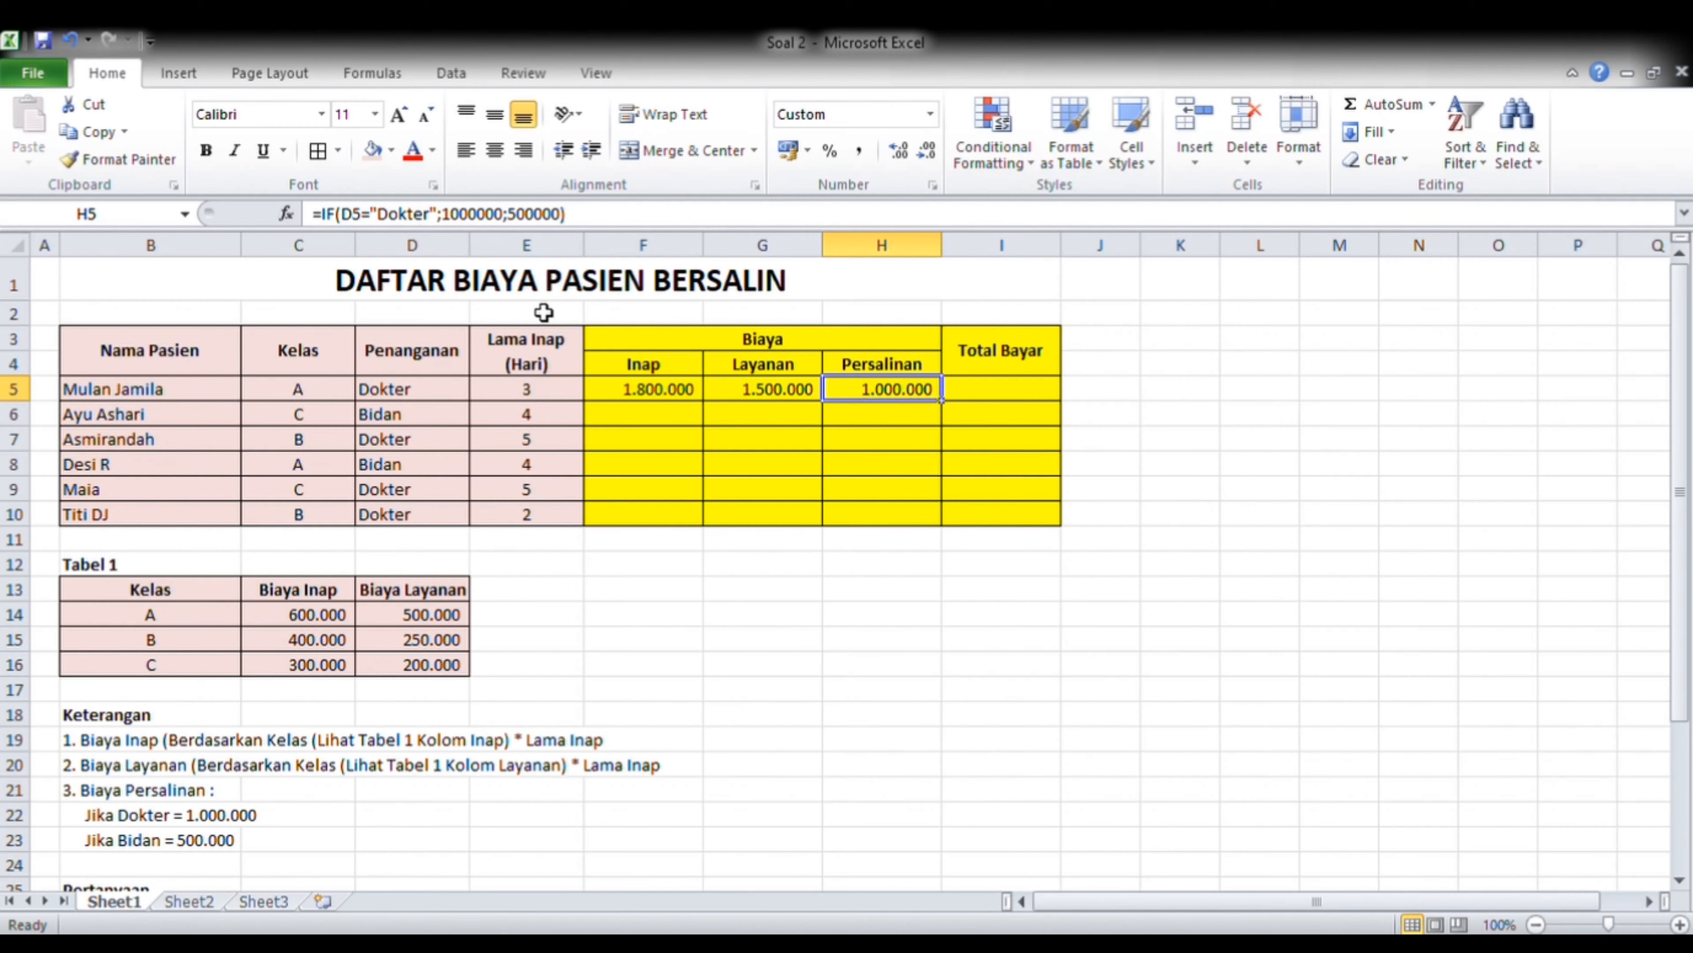
click(389, 394)
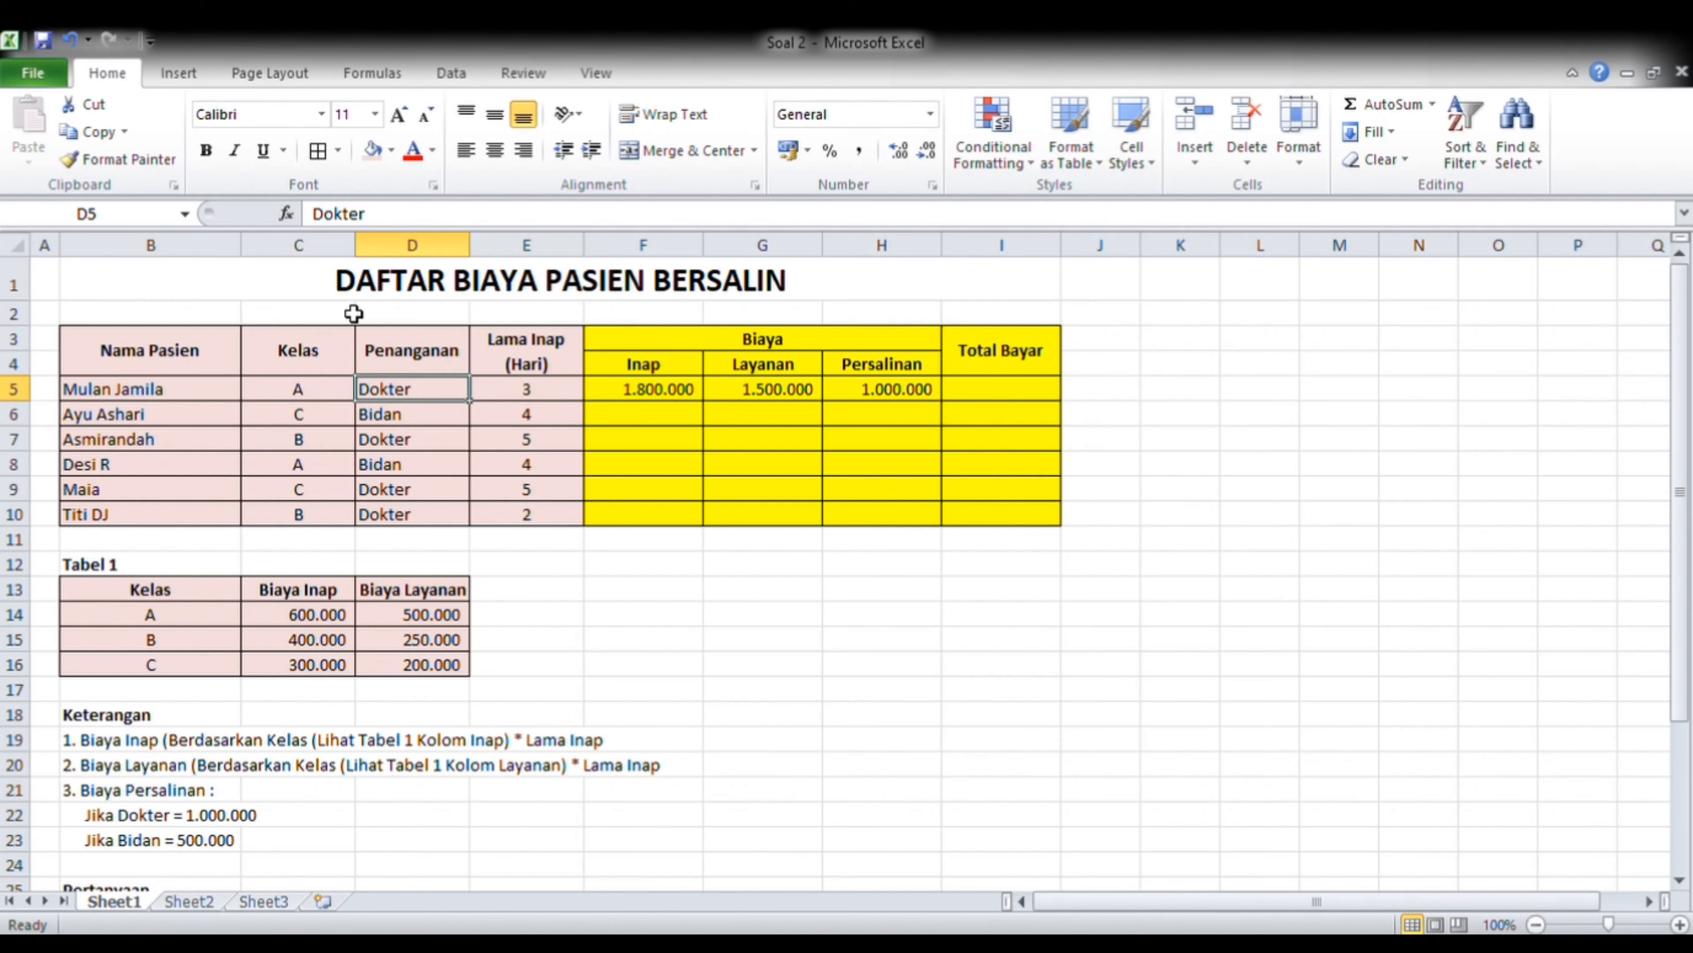
click(885, 390)
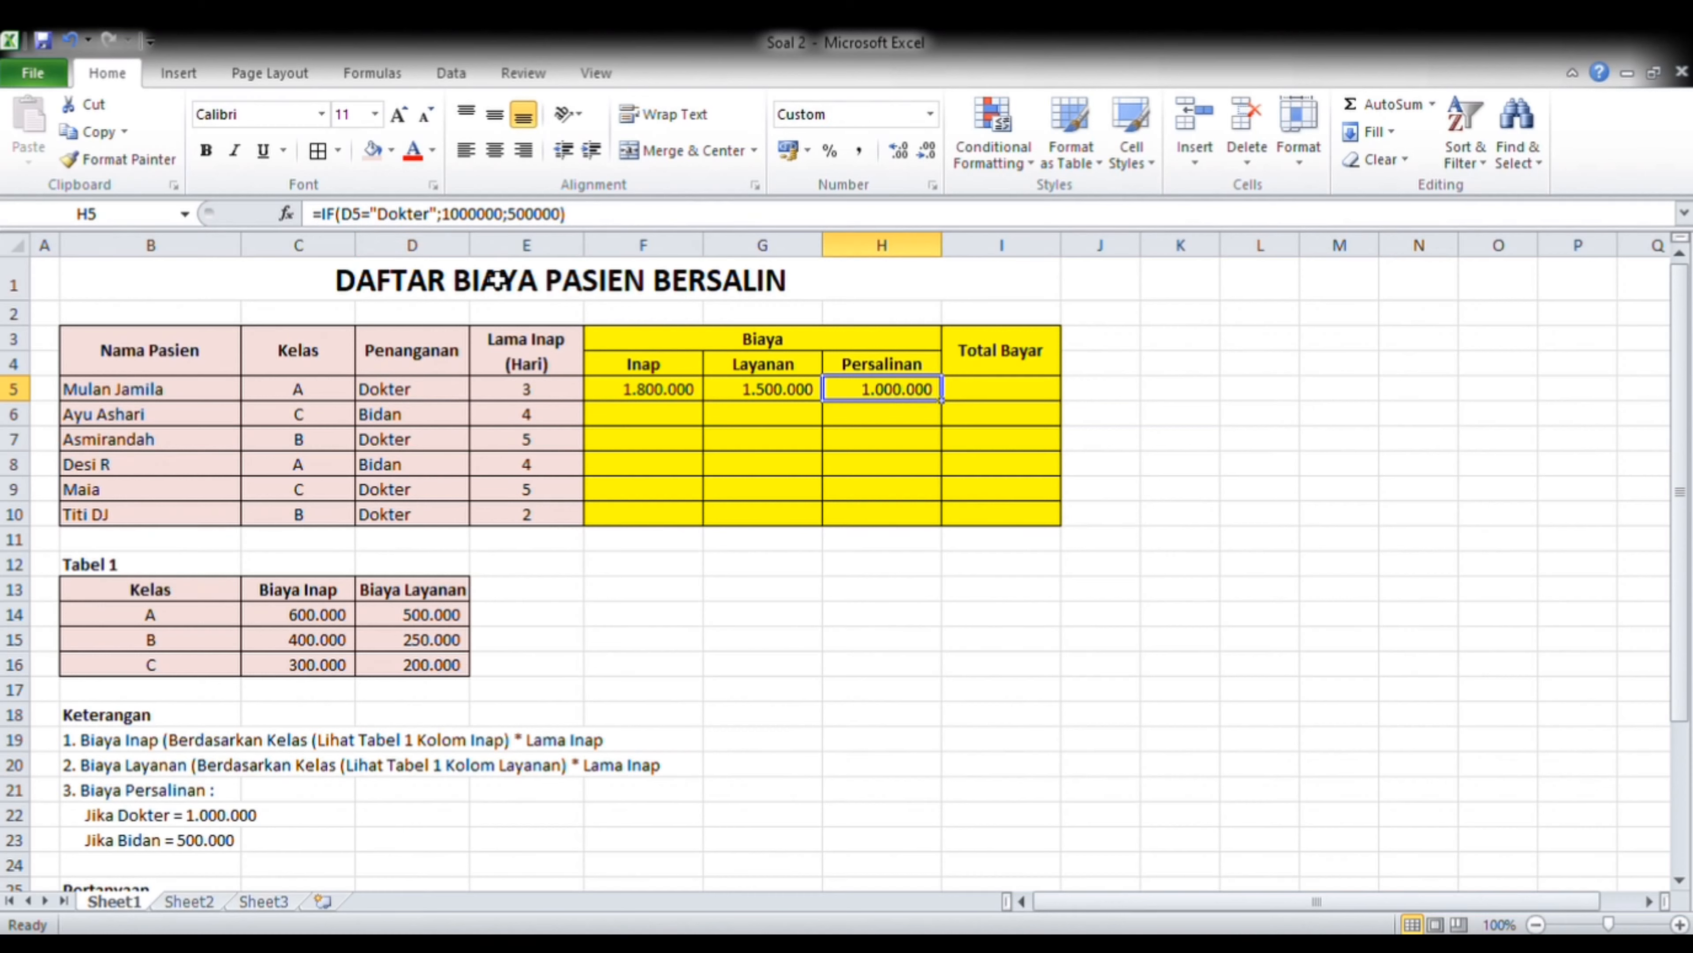
- Replace the Penanganan entry in D5 with a dash and examine how the H5 formula handles it
click(443, 400)
key(Delete)
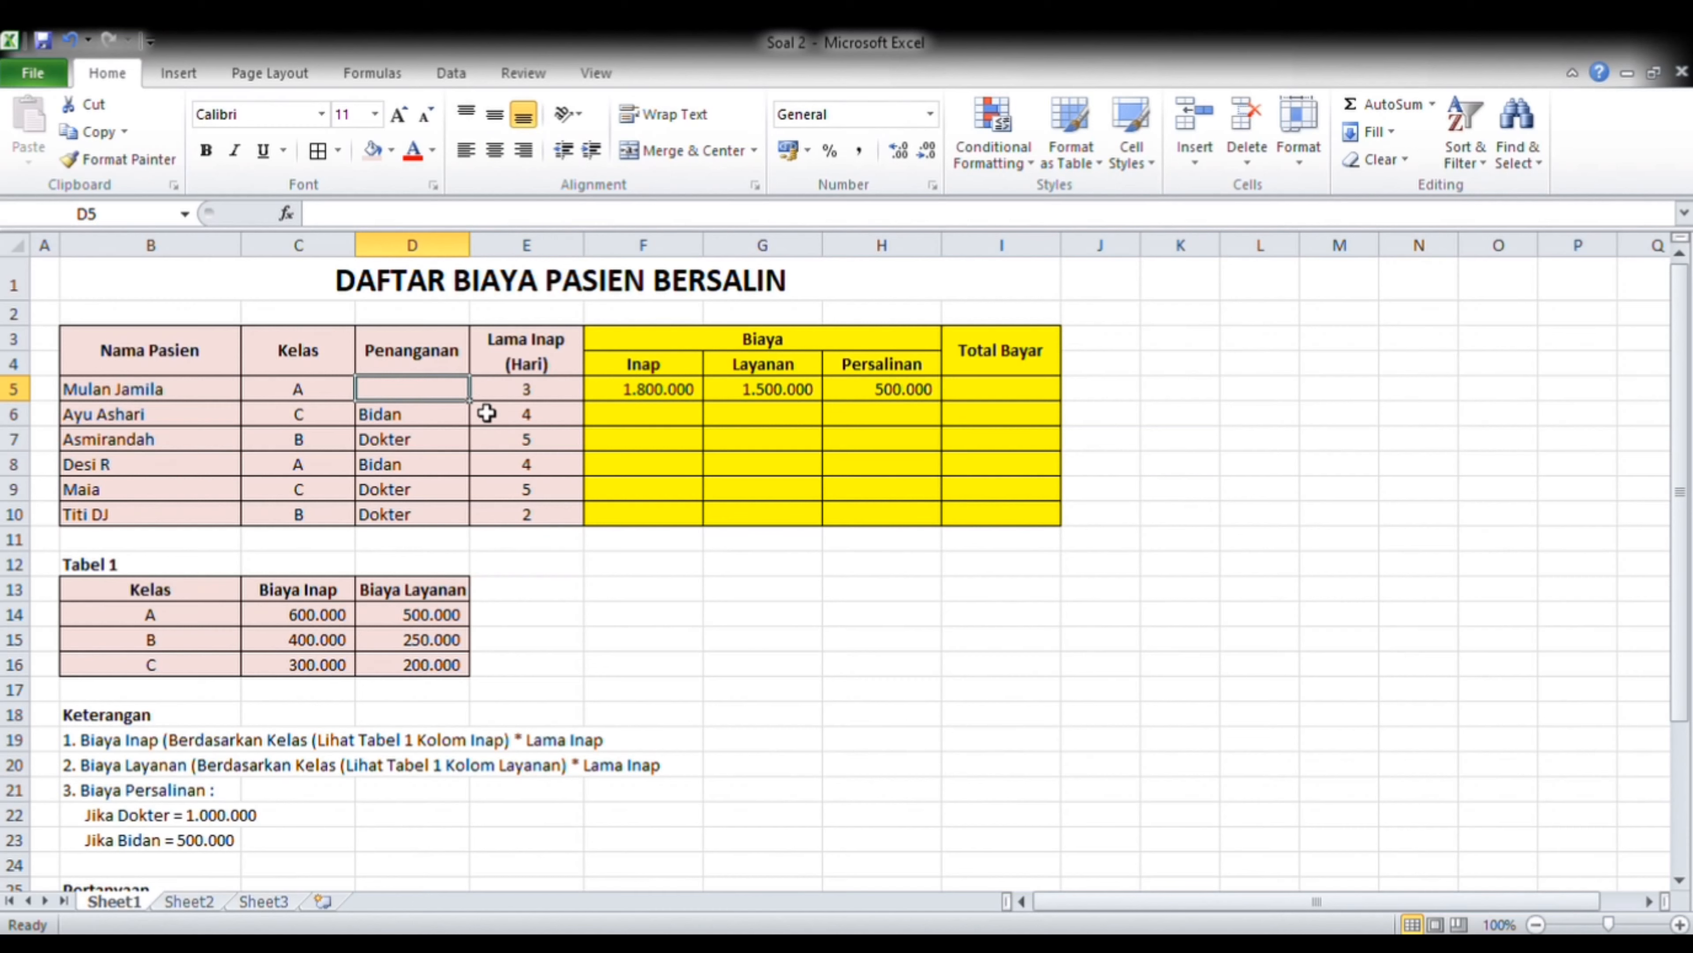
text(-)
key(Return)
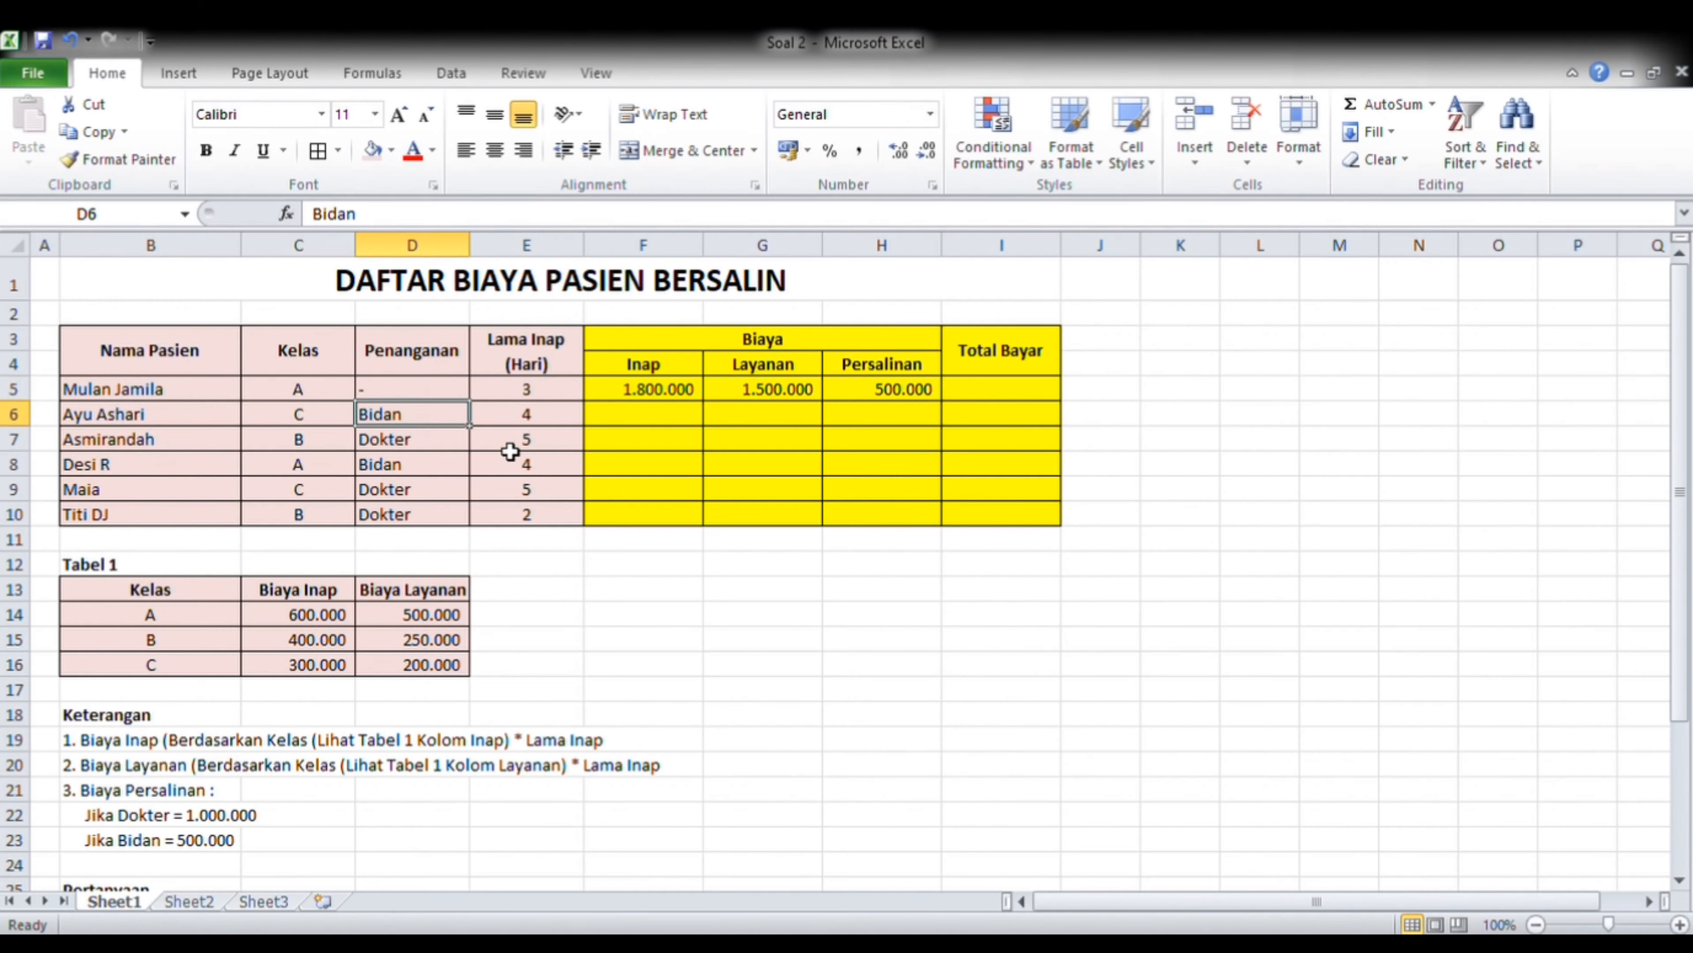
click(896, 397)
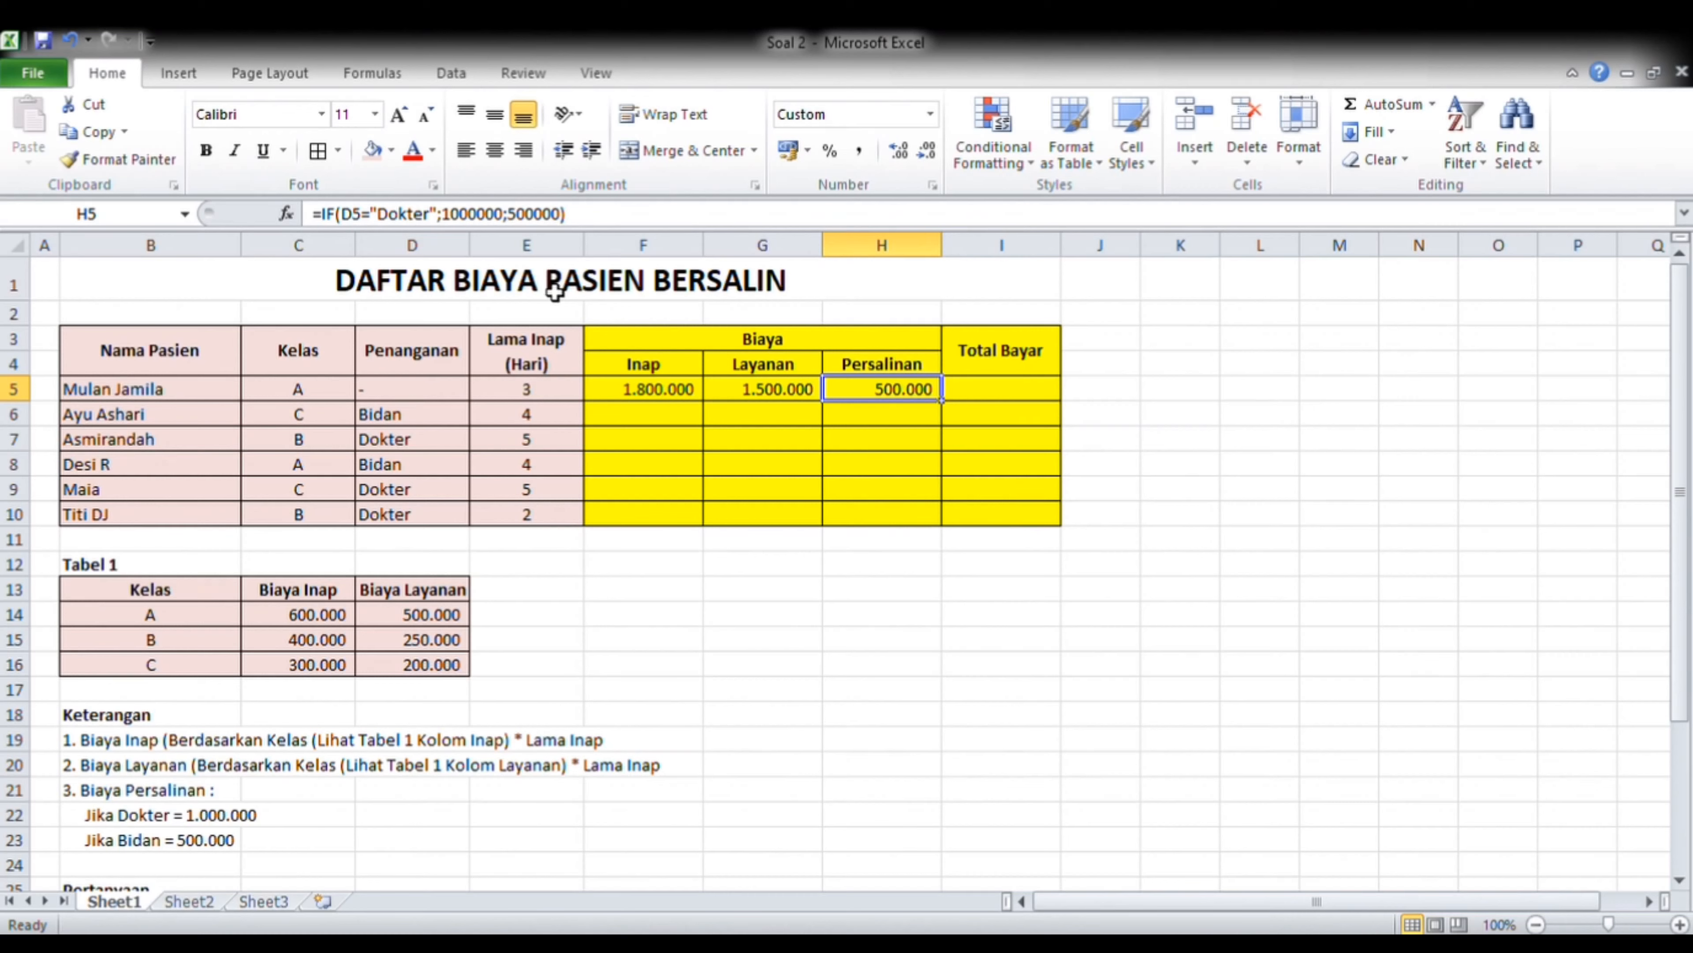
click(419, 392)
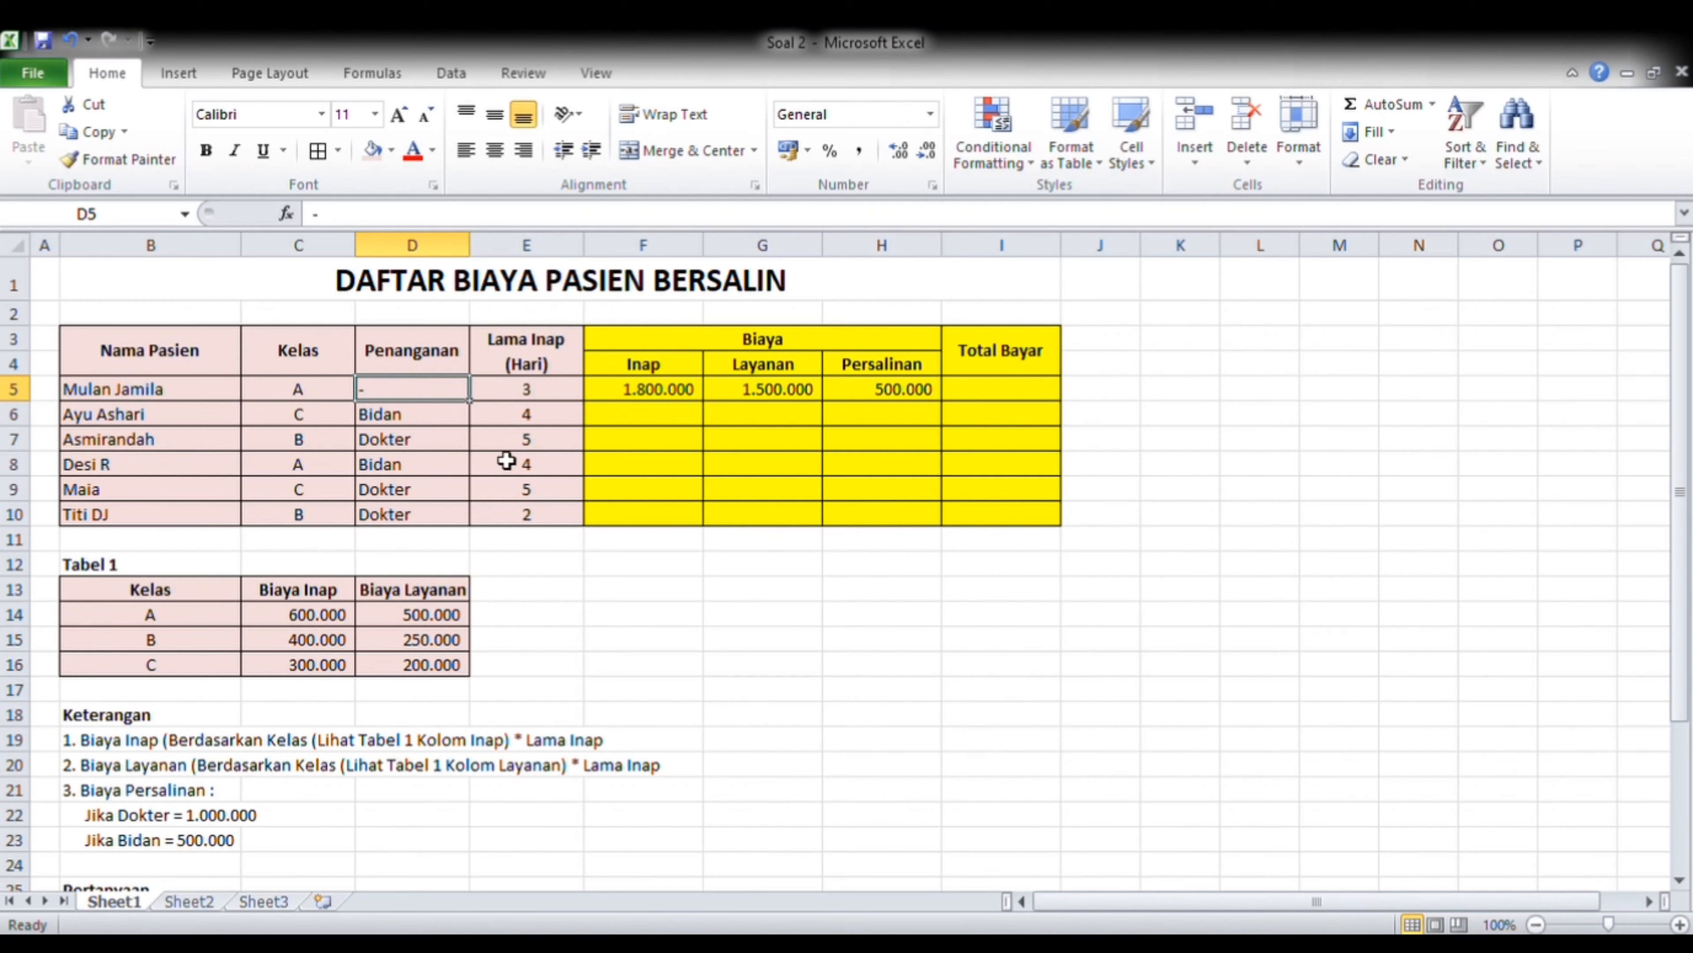
click(881, 399)
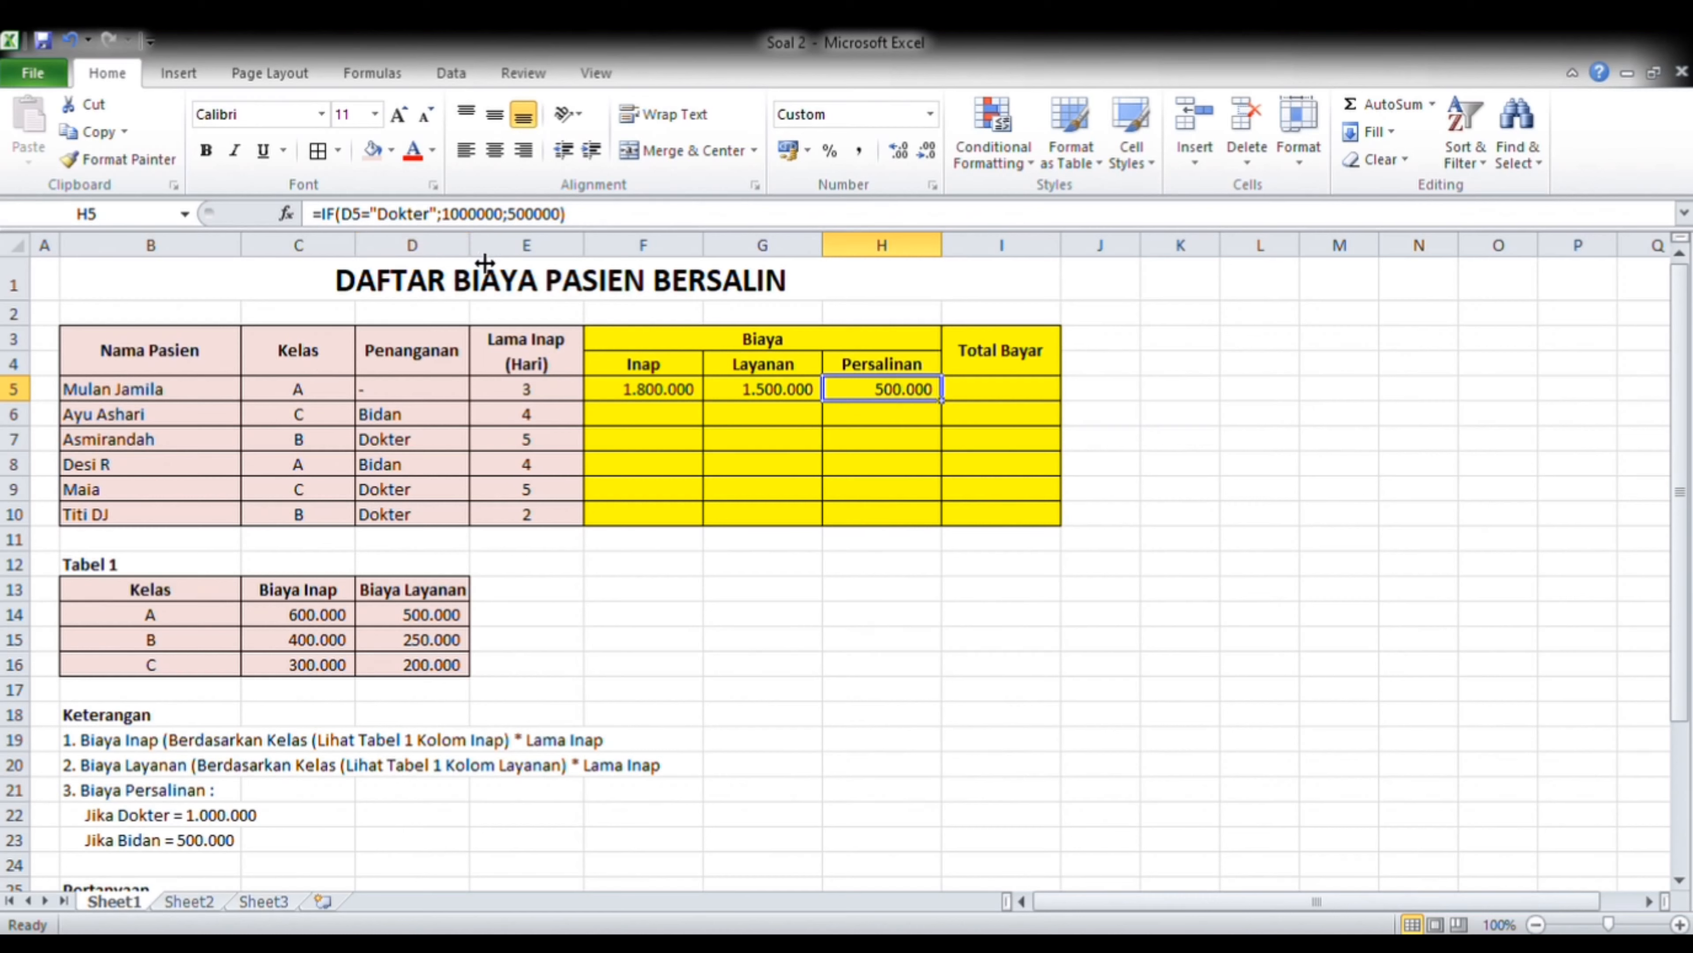
click(378, 398)
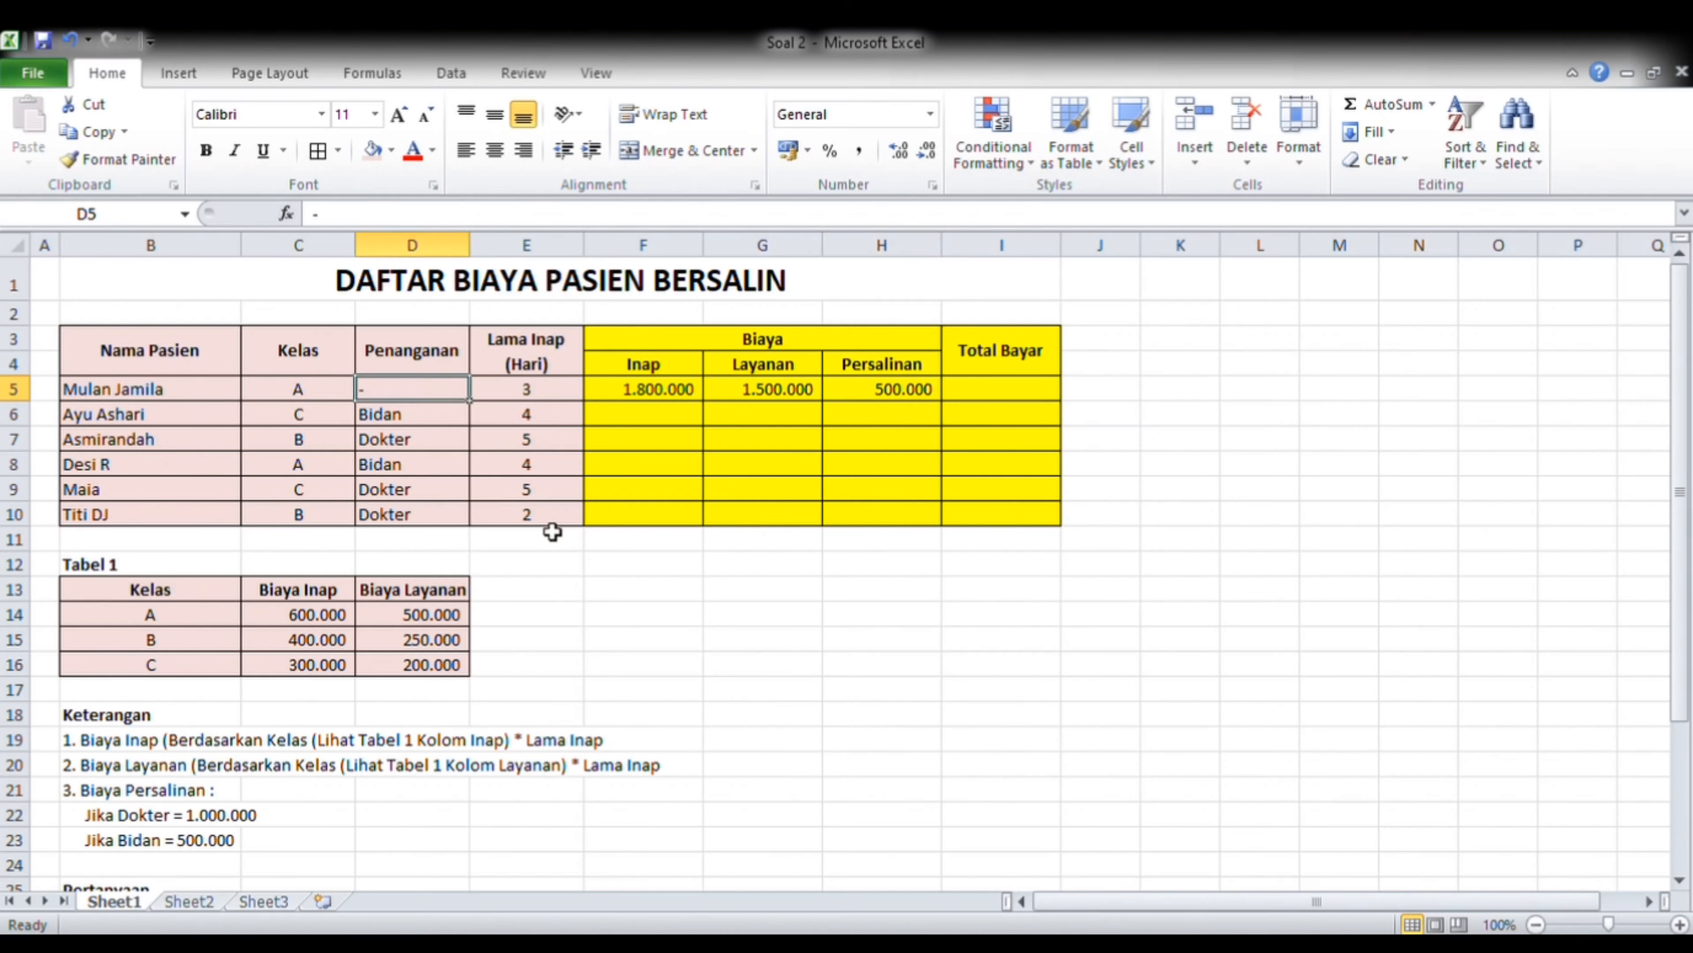
- Restore the Penanganan entry in D5 by copying Bidan from D6
key(Down)
key(ctrl+c)
key(Up)
key(ctrl+v)
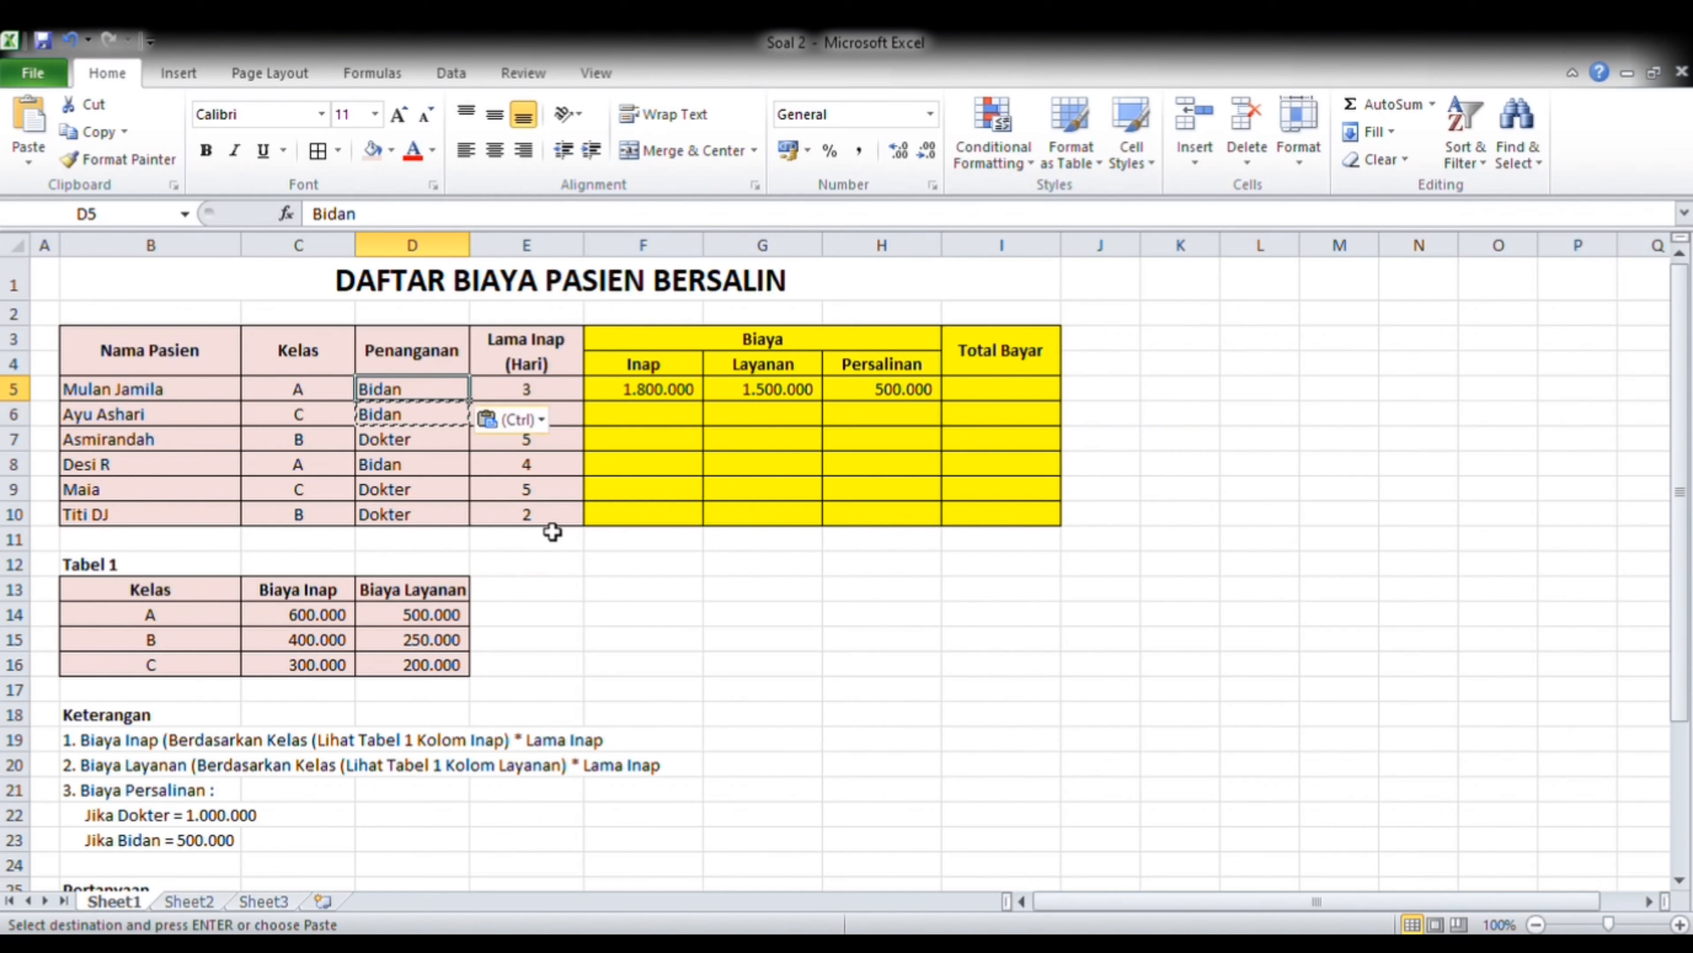
- Replace the 500000 fallback in the H5 IF formula with the start of a nested IF that refers to D5
key(Right)
key(Right)
key(Right)
key(Right)
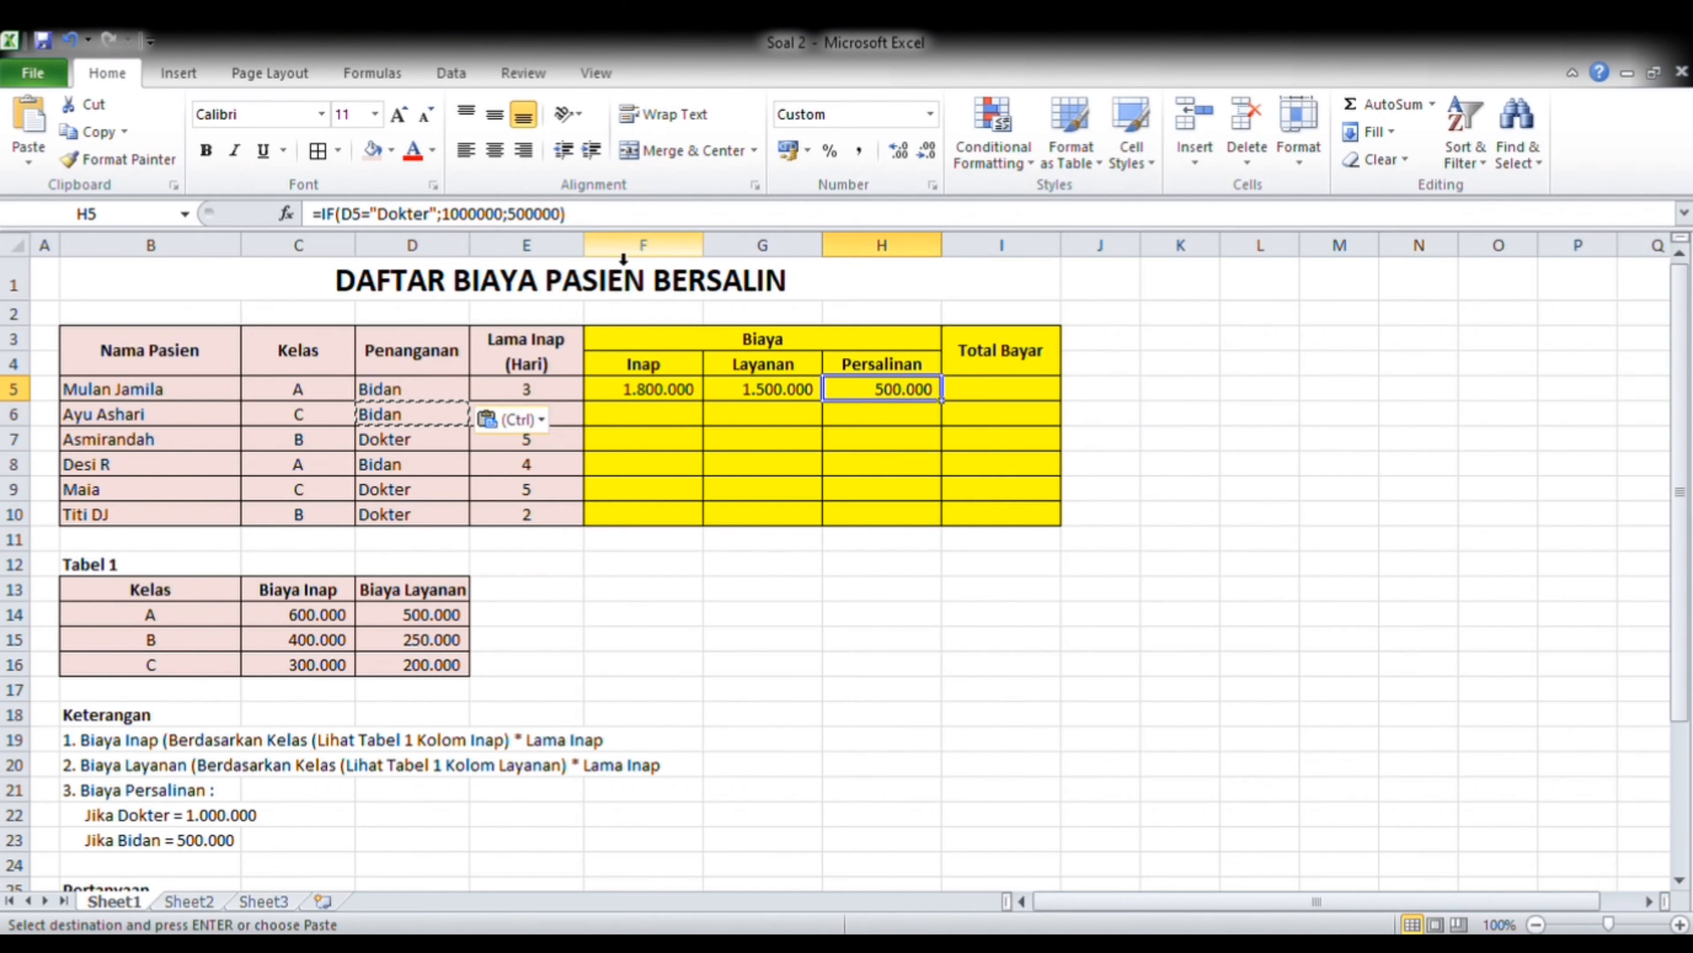
key(F2)
key(BackSpace)
key(BackSpace)
key(BackSpace)
key(BackSpace)
key(BackSpace)
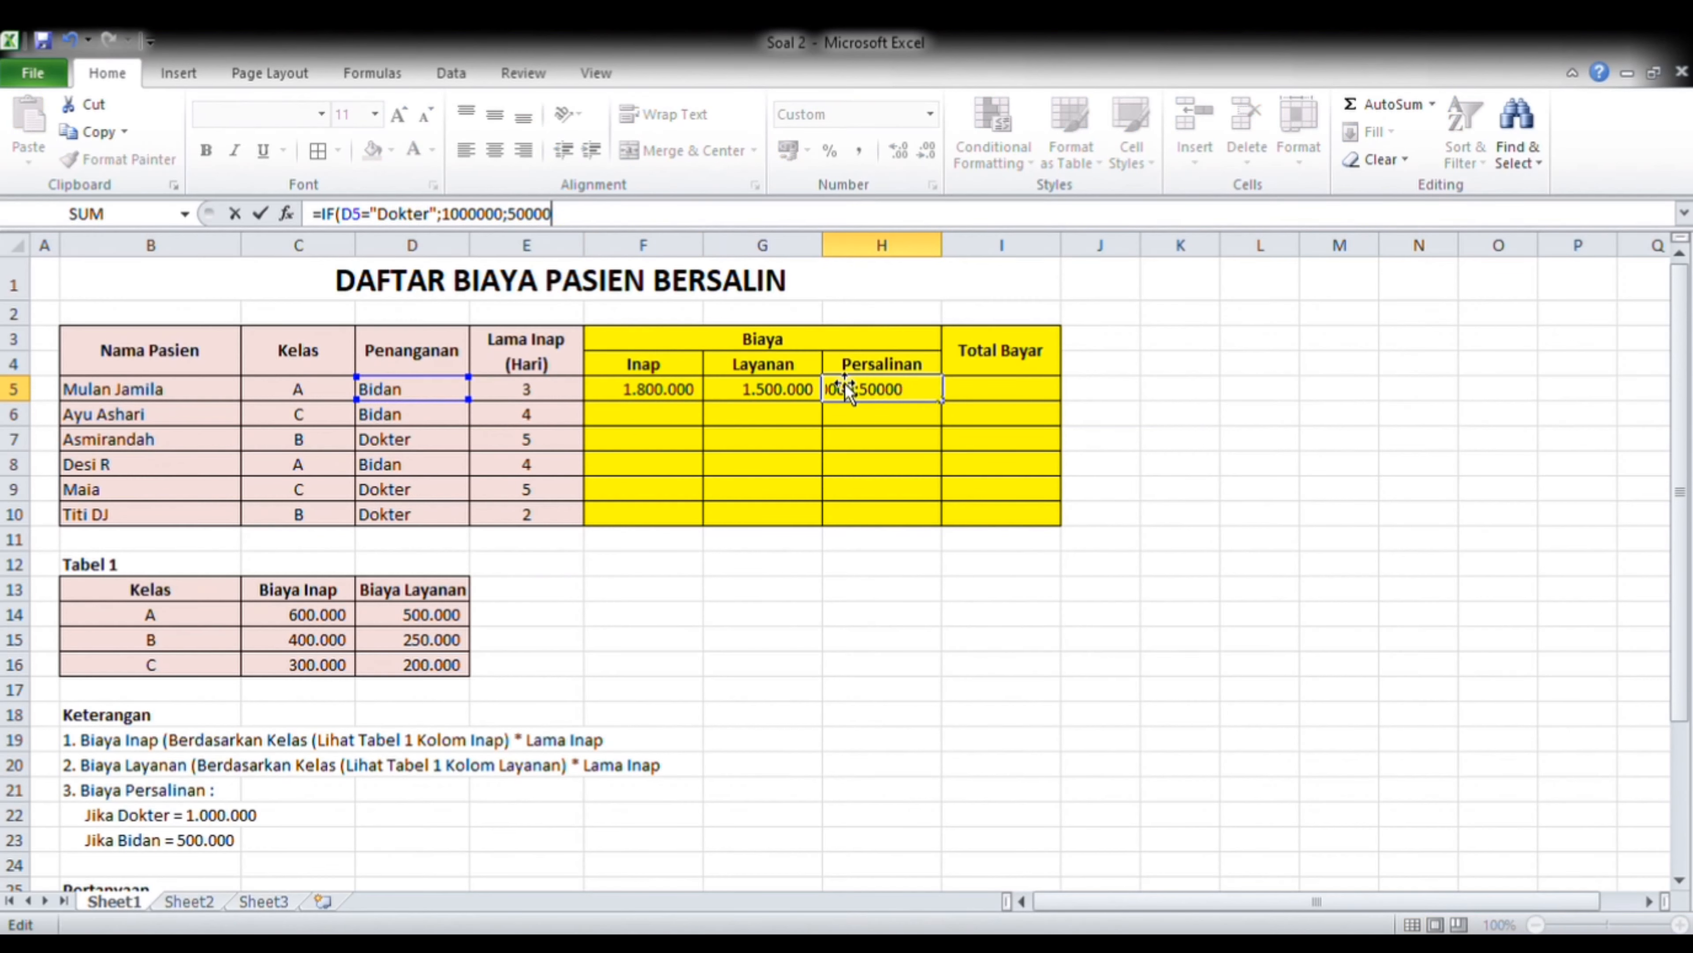
key(BackSpace)
key(BackSpace)
text(if()
click(414, 393)
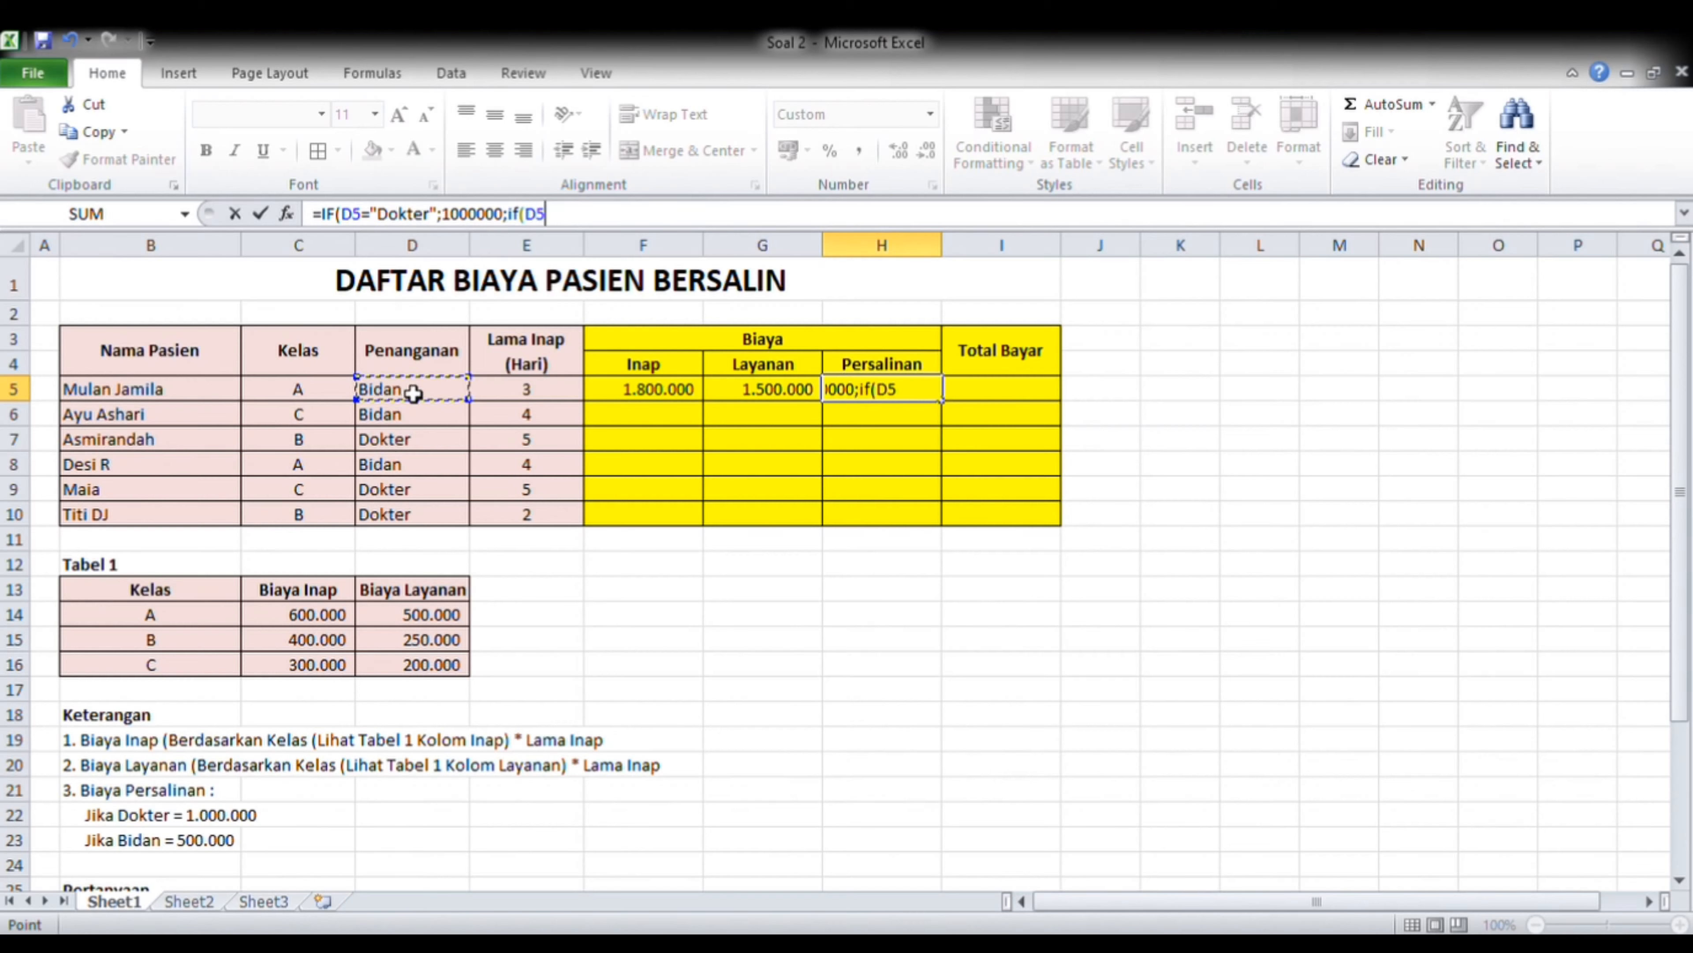
- Complete the H5 formula as =IF(D5="Dokter";1000000;IF(D5="Bidan";500000;0)) and reopen it for review
text(="Dokte)
key(BackSpace)
key(BackSpace)
key(BackSpace)
key(BackSpace)
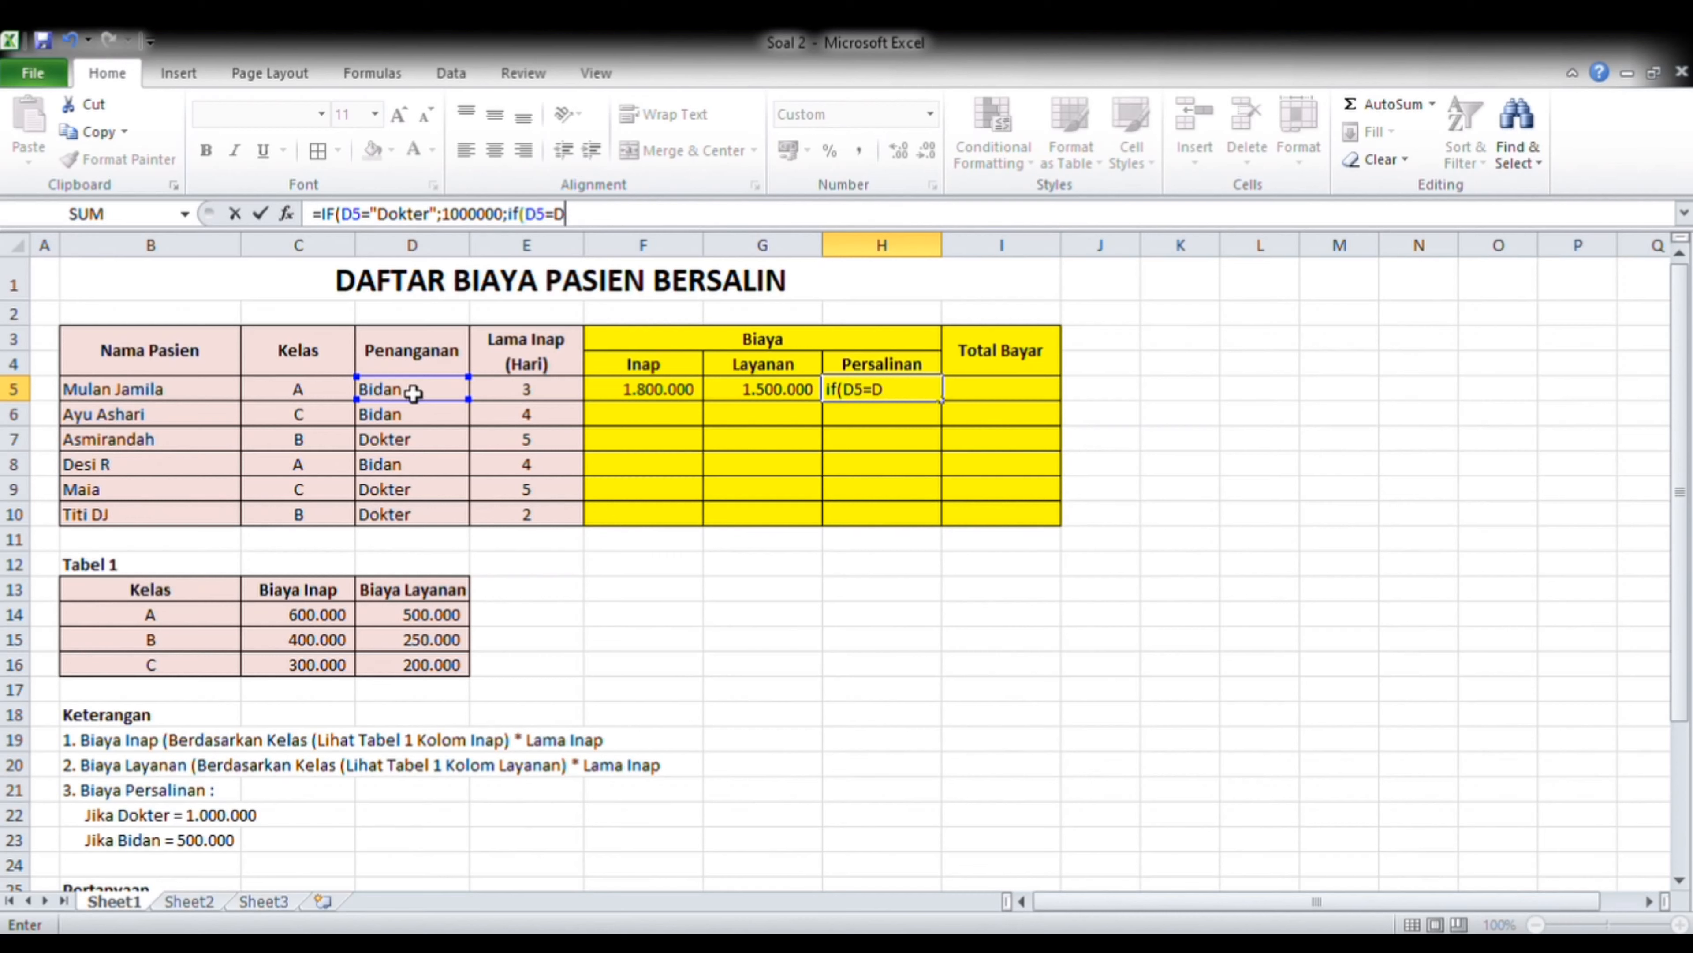
text("Bidan";500000)
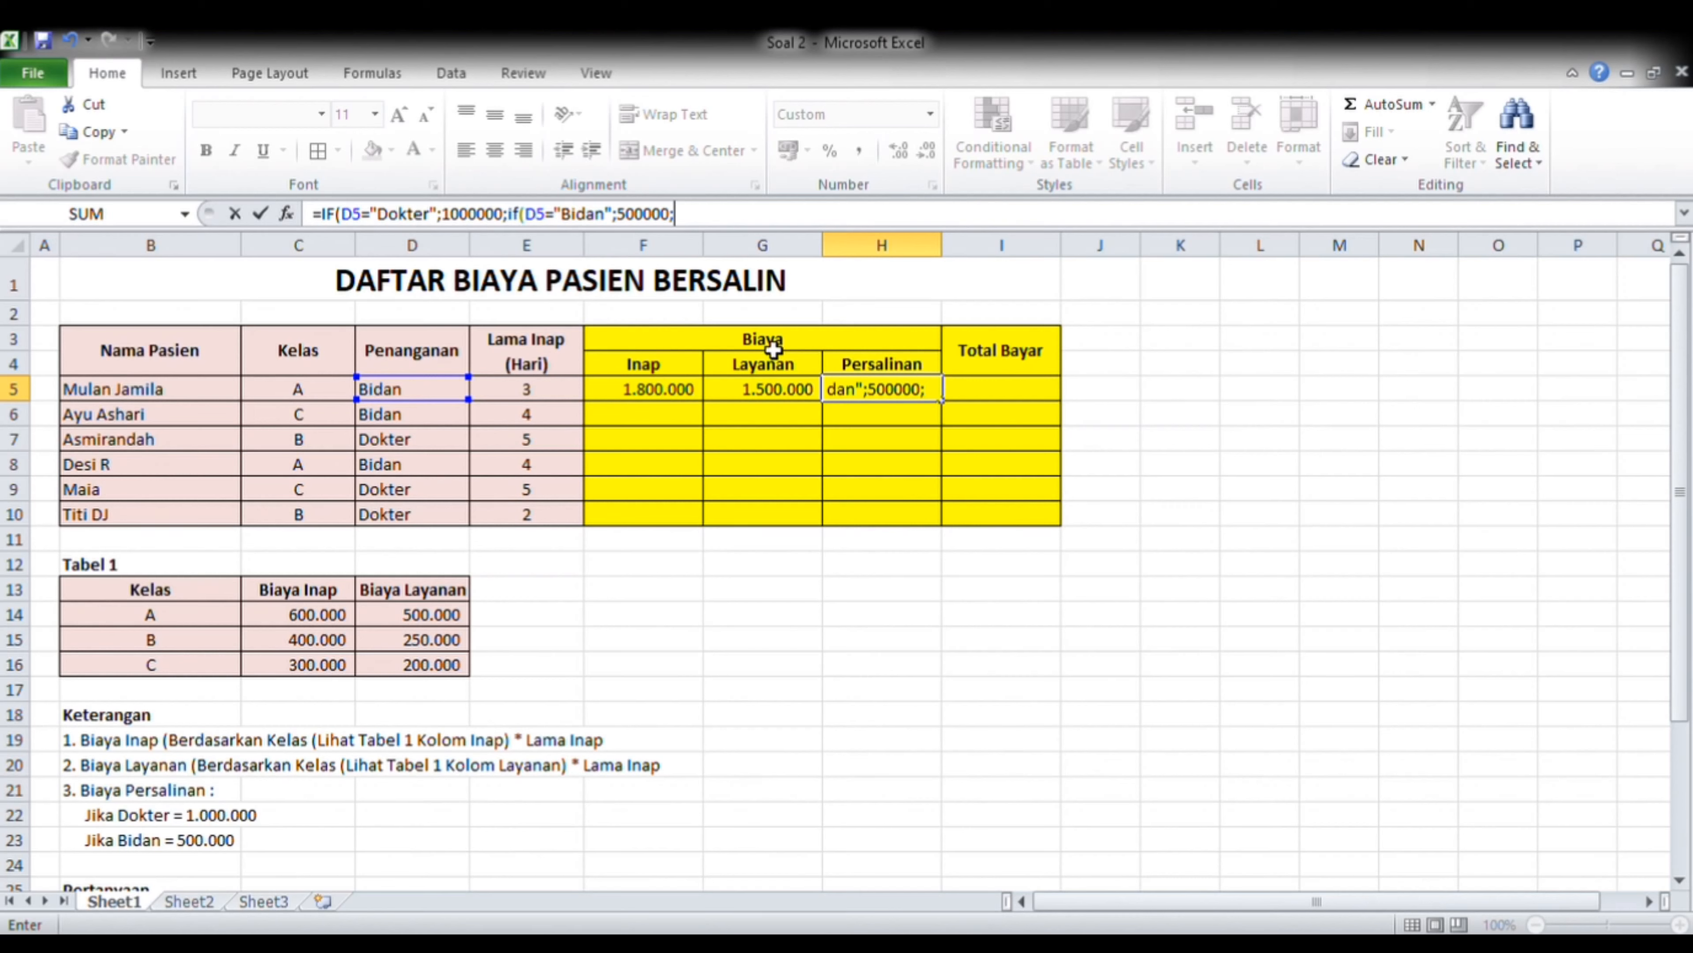
text(0)
key(Return)
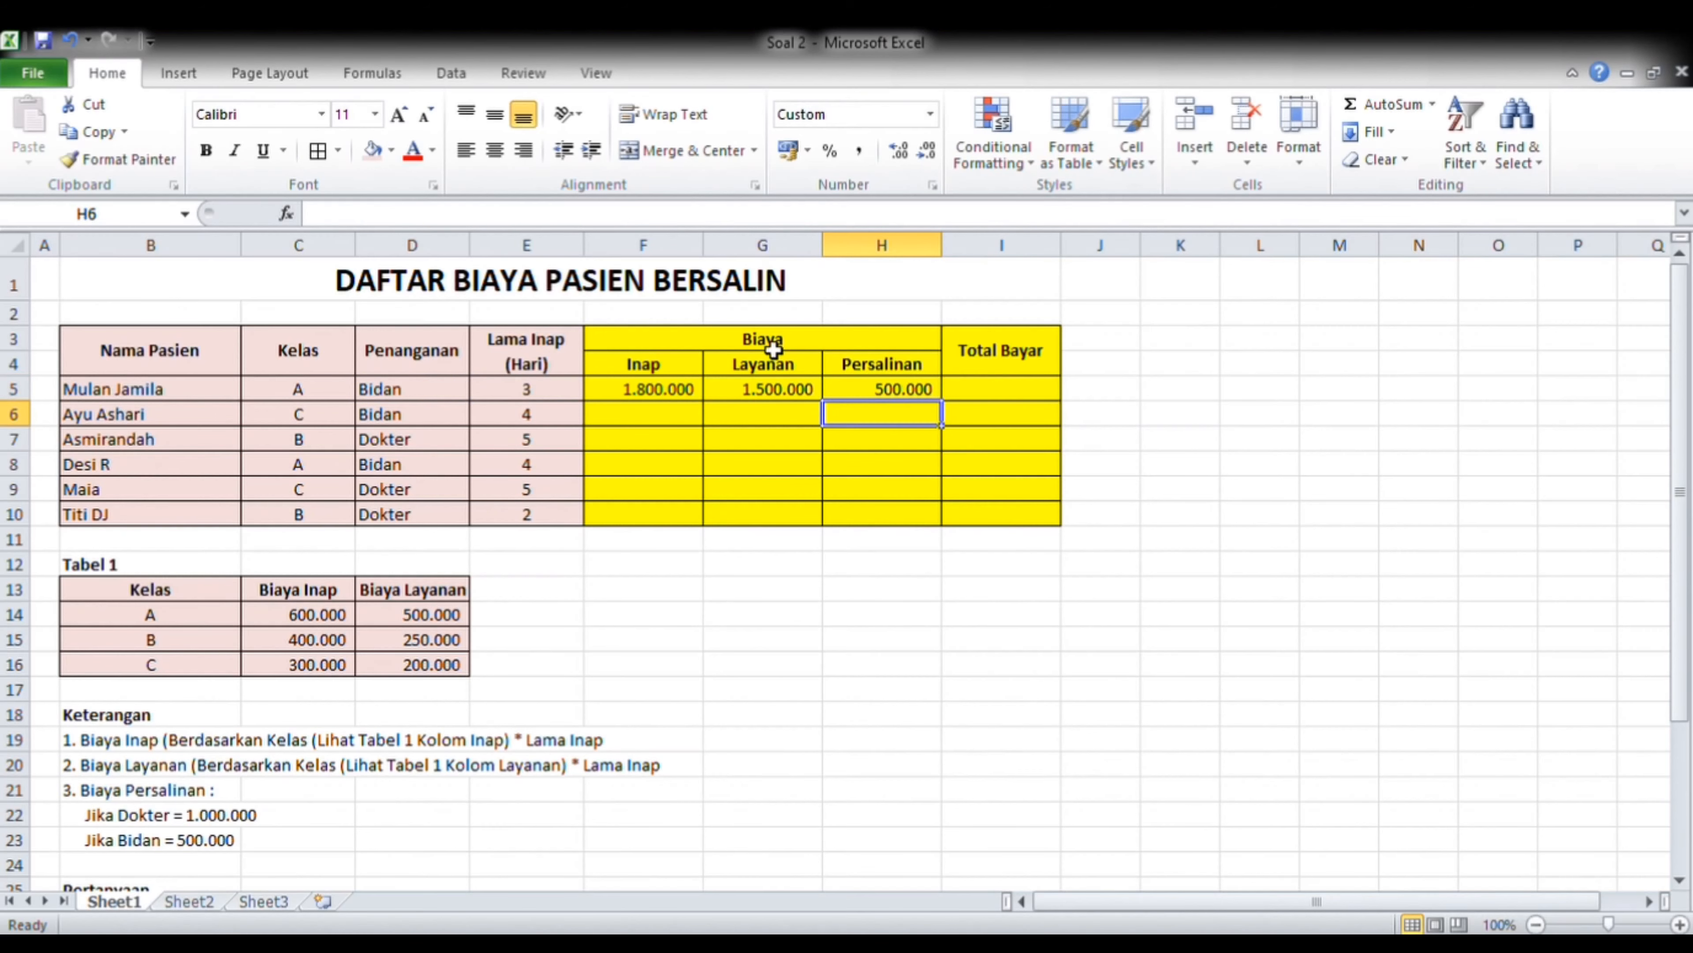
click(933, 393)
click(759, 214)
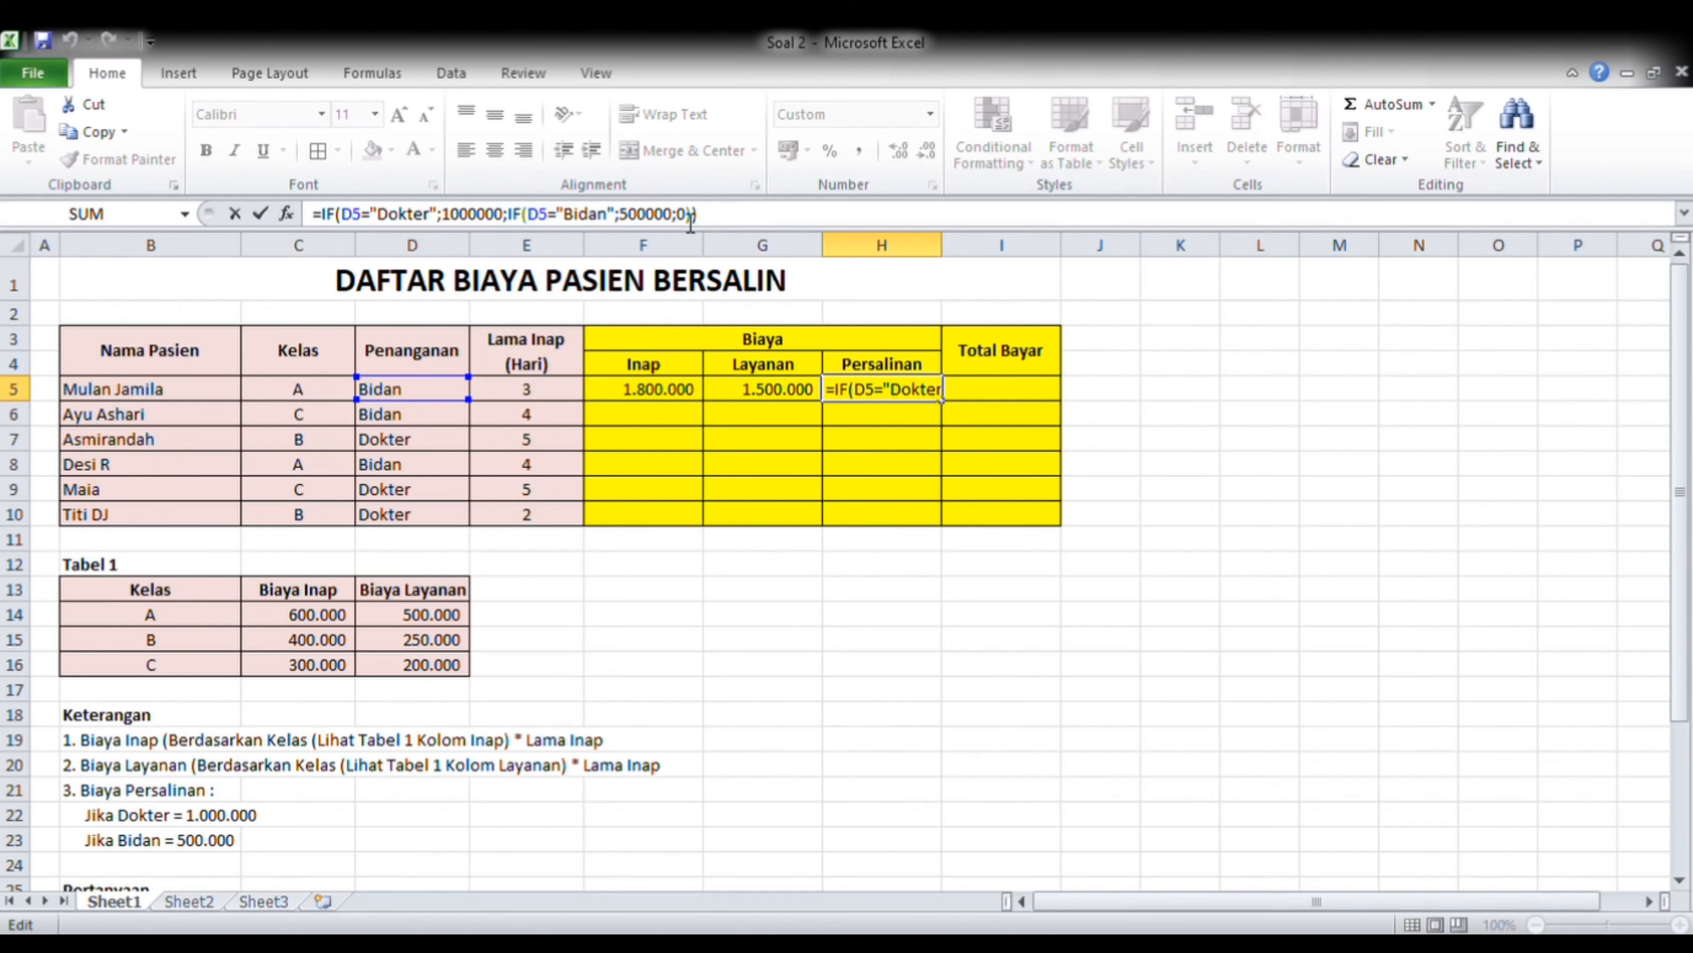
- Close the H5 formula and test it by replacing the Penanganan entry in D5 with Dokter
key(Return)
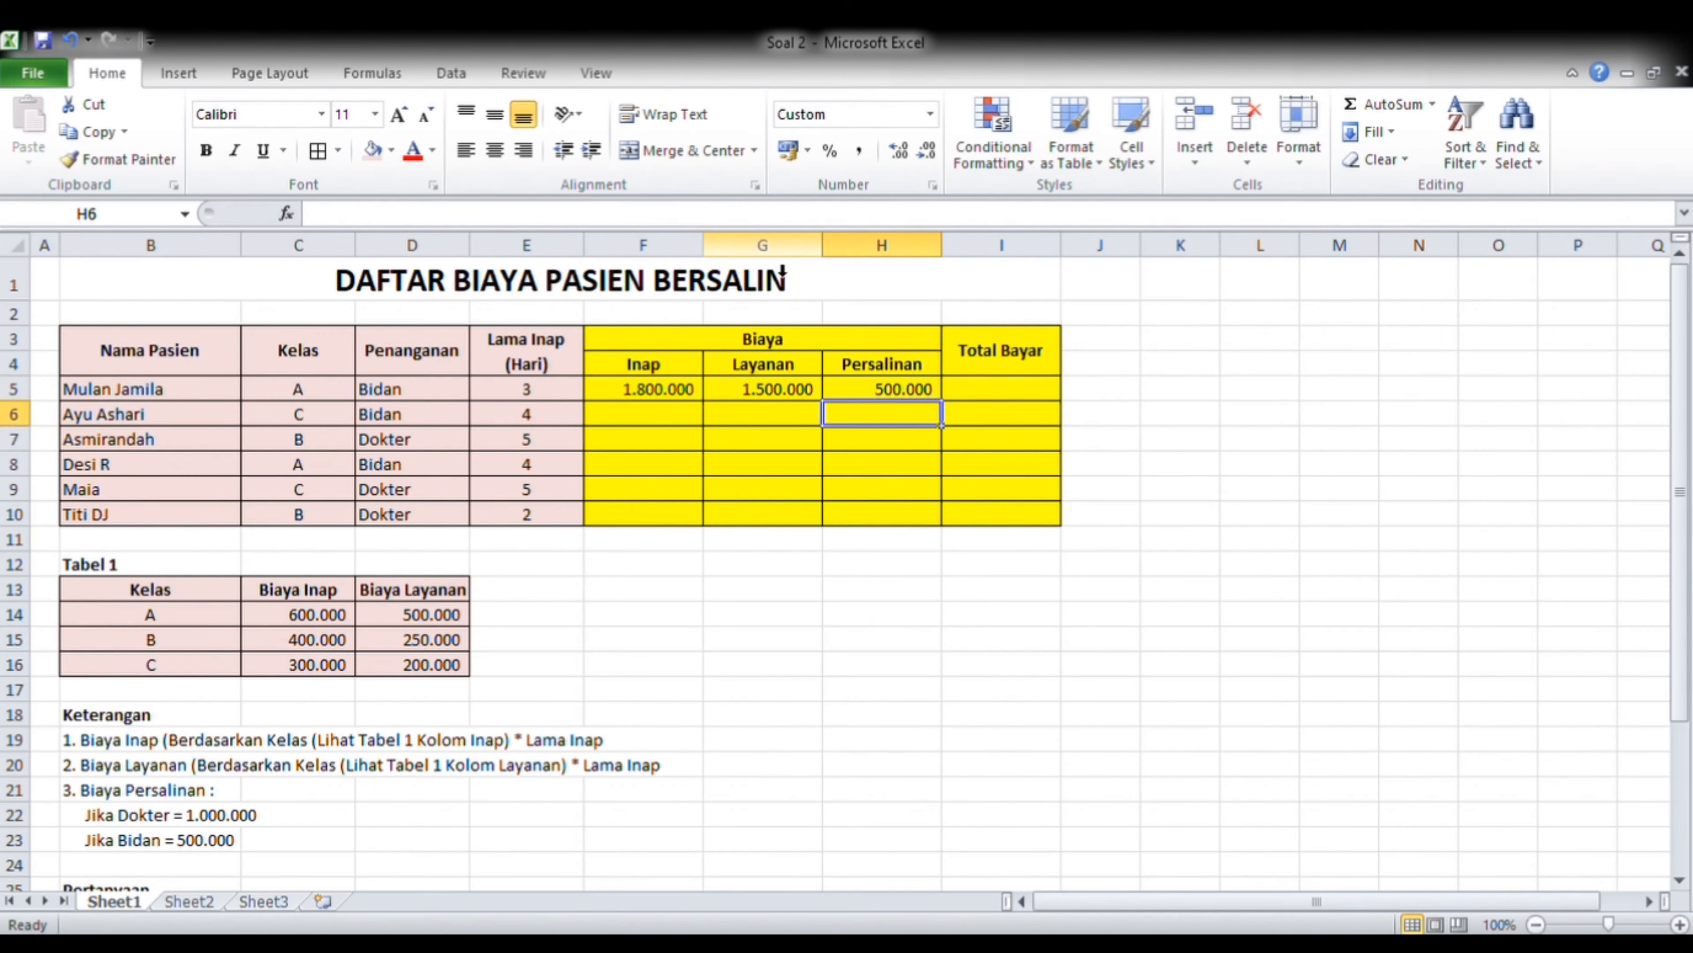
key(Up)
key(Left)
key(Left)
key(Left)
key(Left)
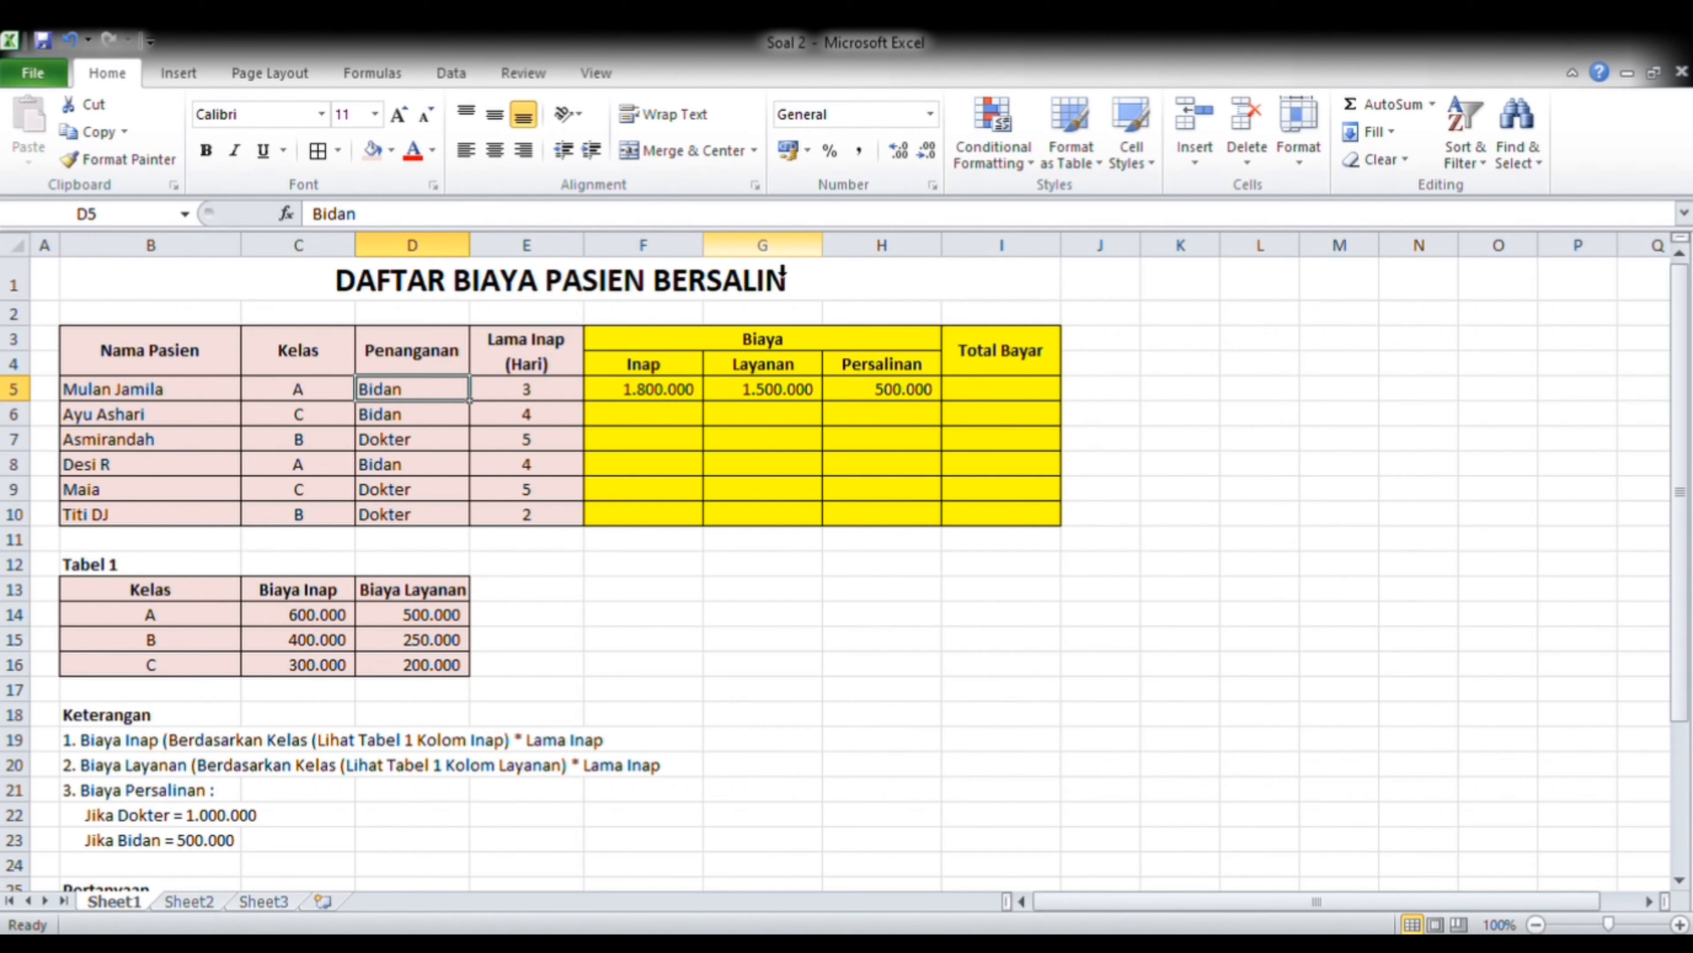
text(Dokter)
key(Tab)
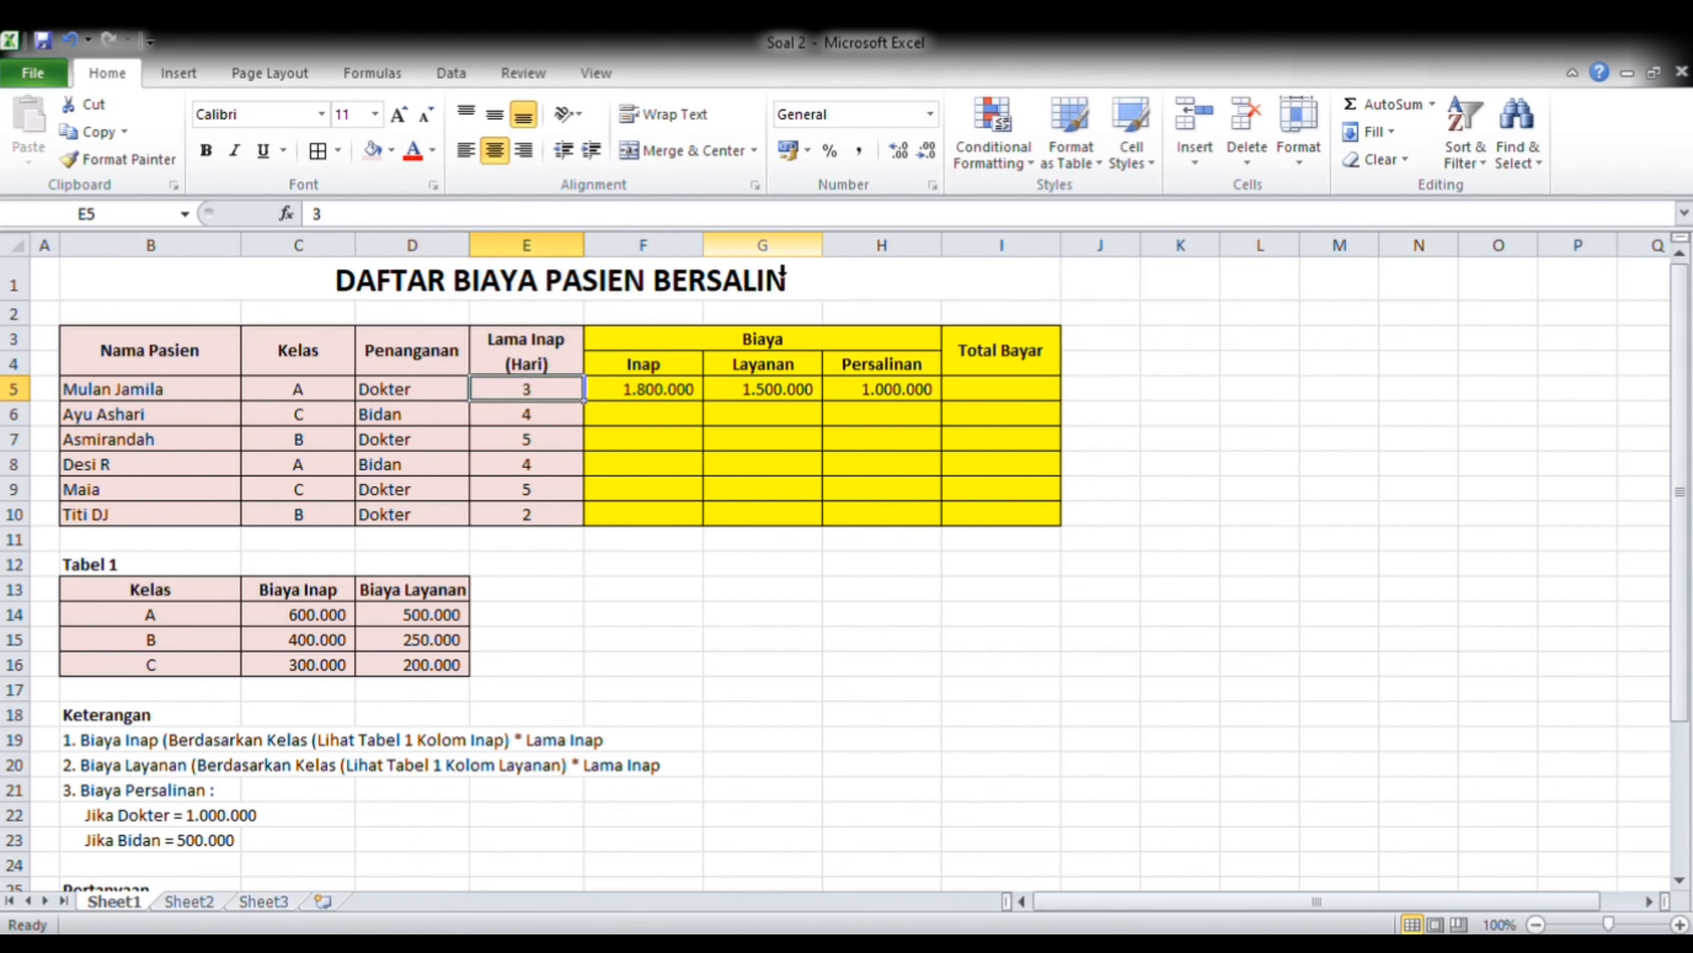
- Test the H5 formula with D5 cleared and then with Perawat entered as the Penanganan
click(389, 399)
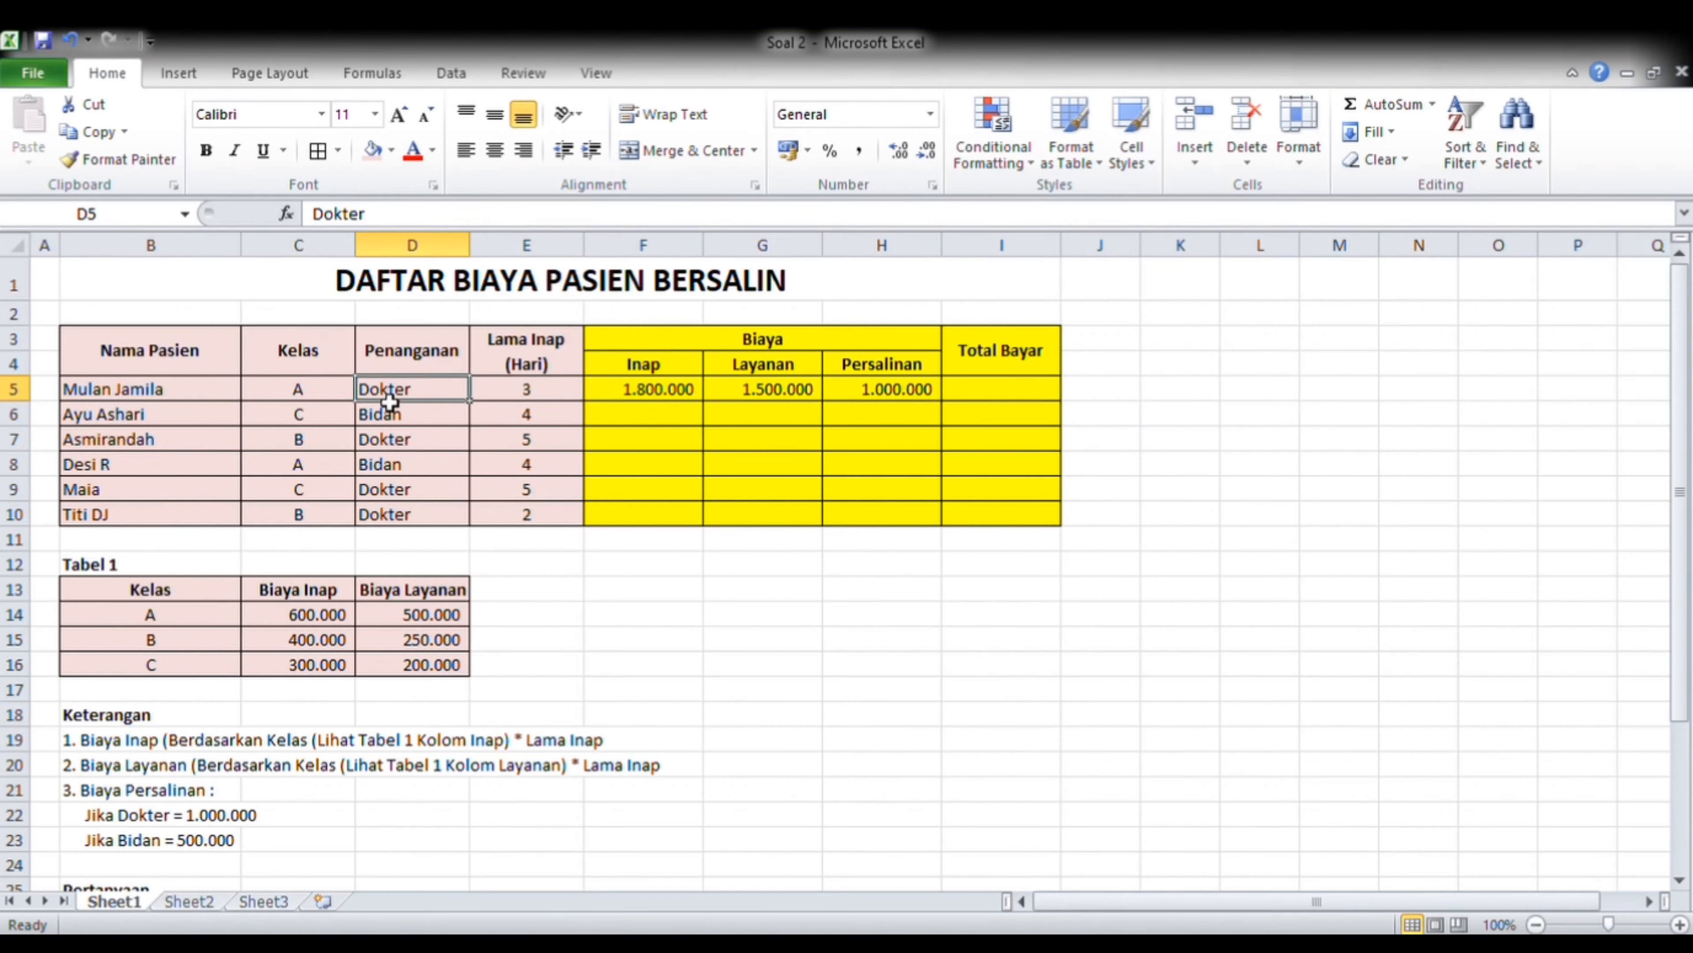
key(BackSpace)
key(Tab)
click(390, 401)
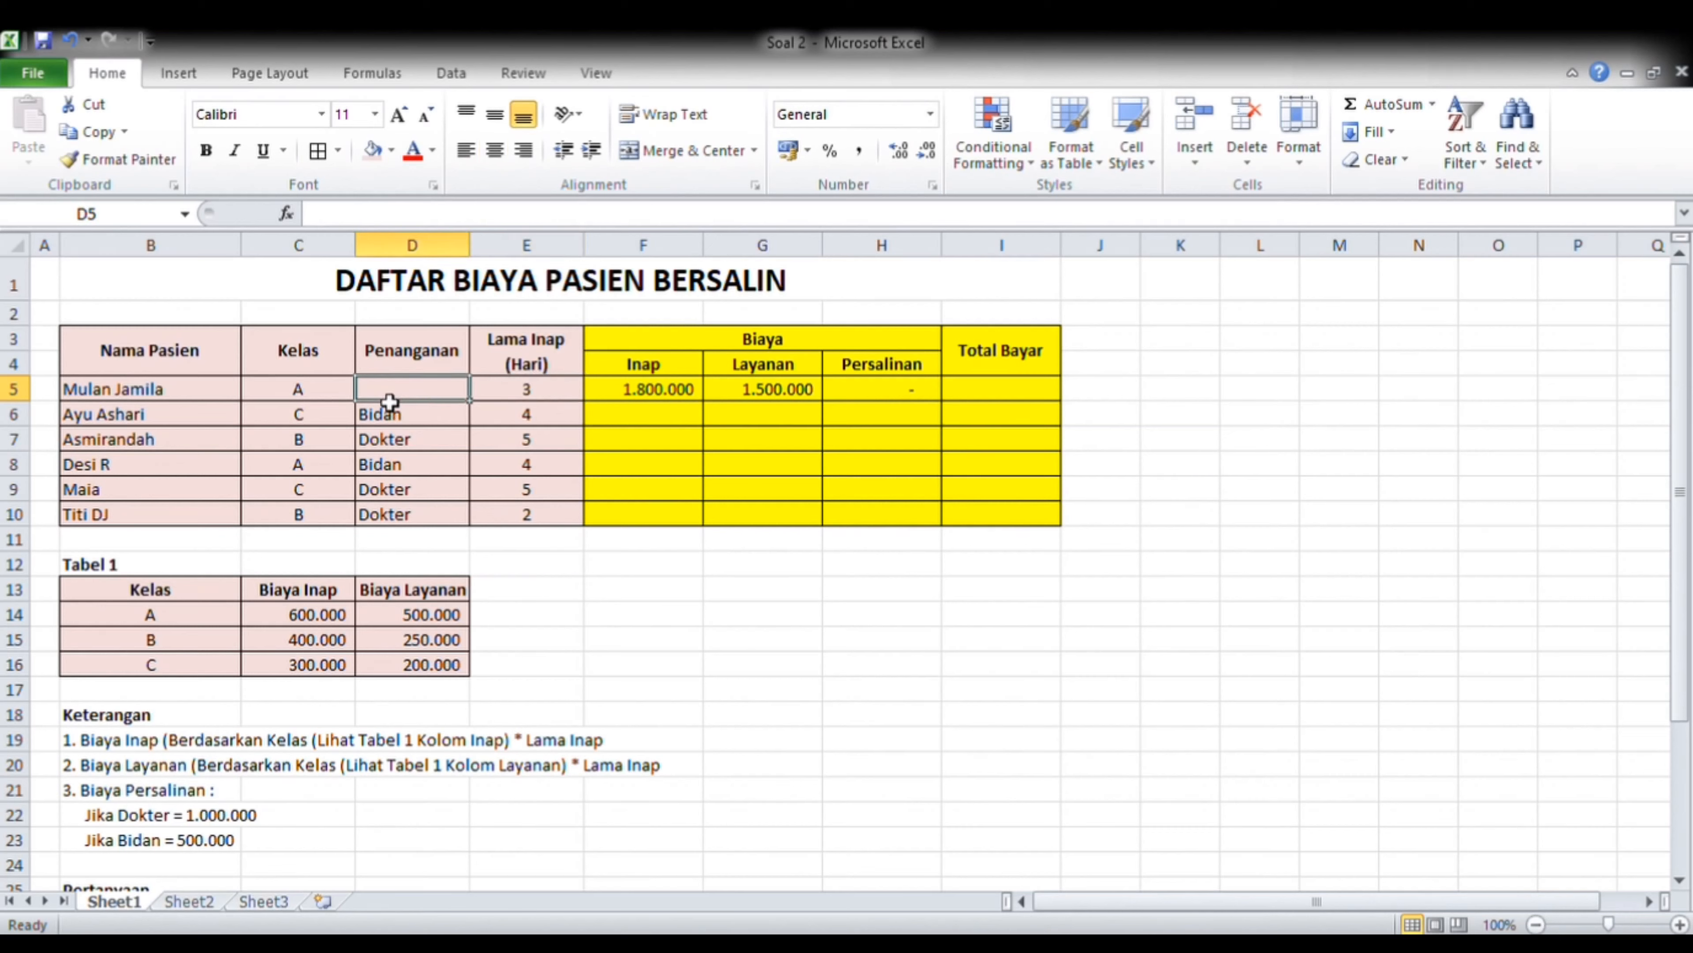
text(Perawat)
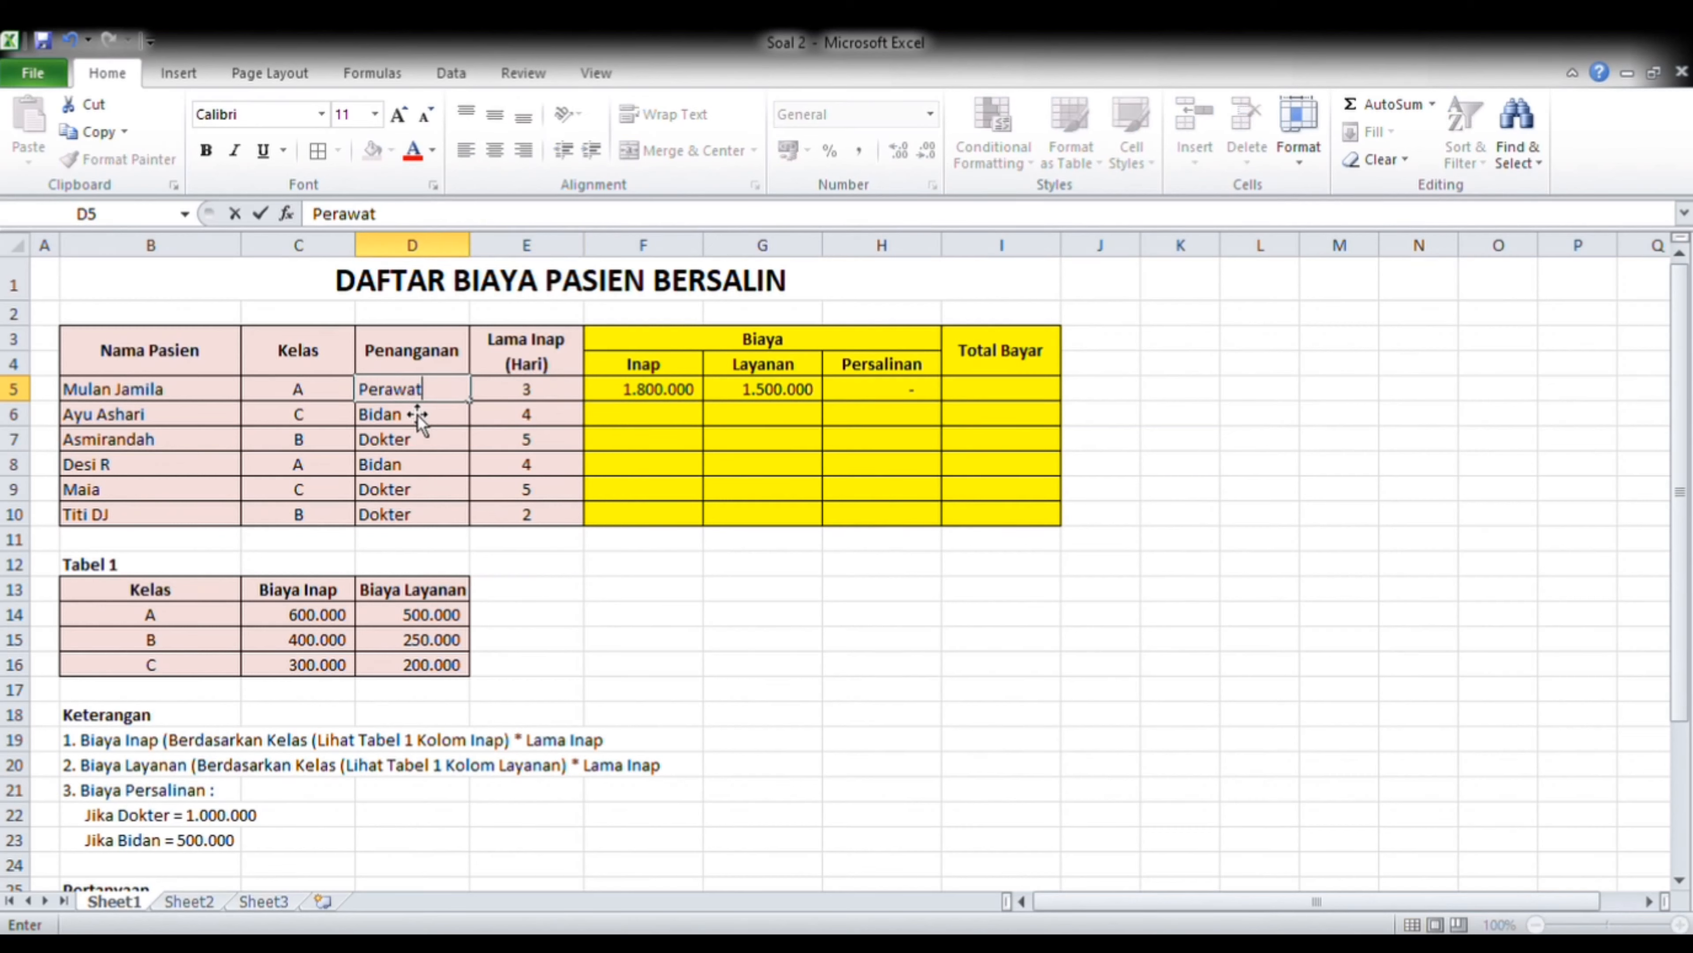
key(Tab)
click(887, 386)
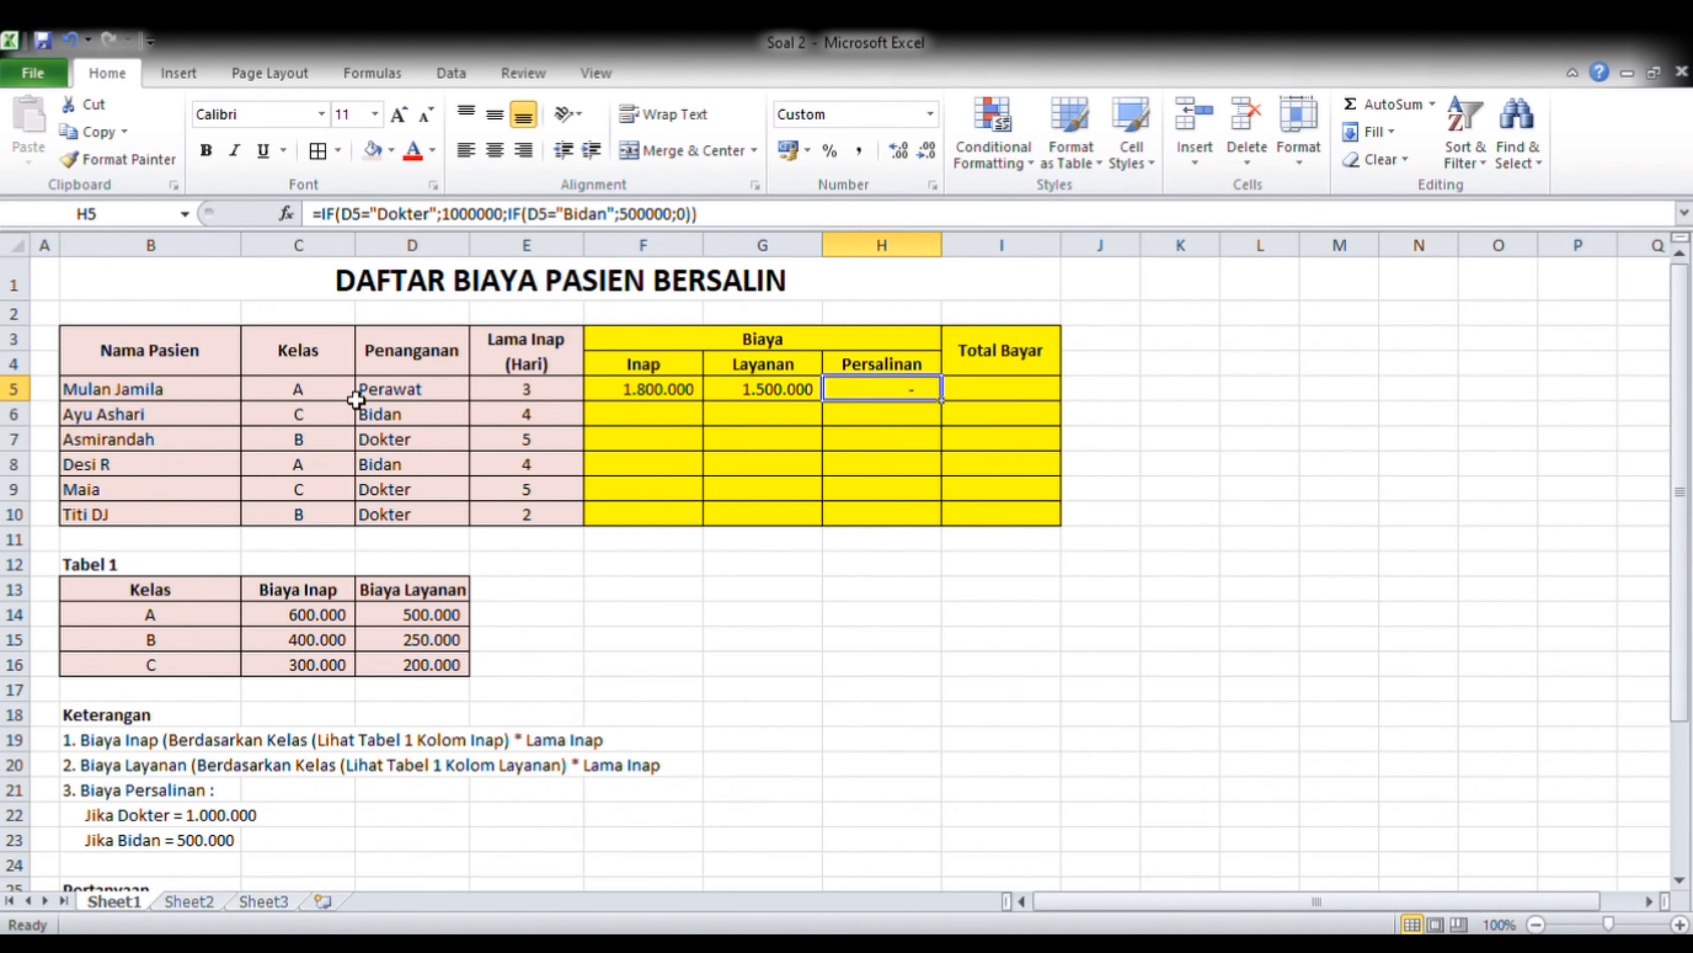
click(409, 403)
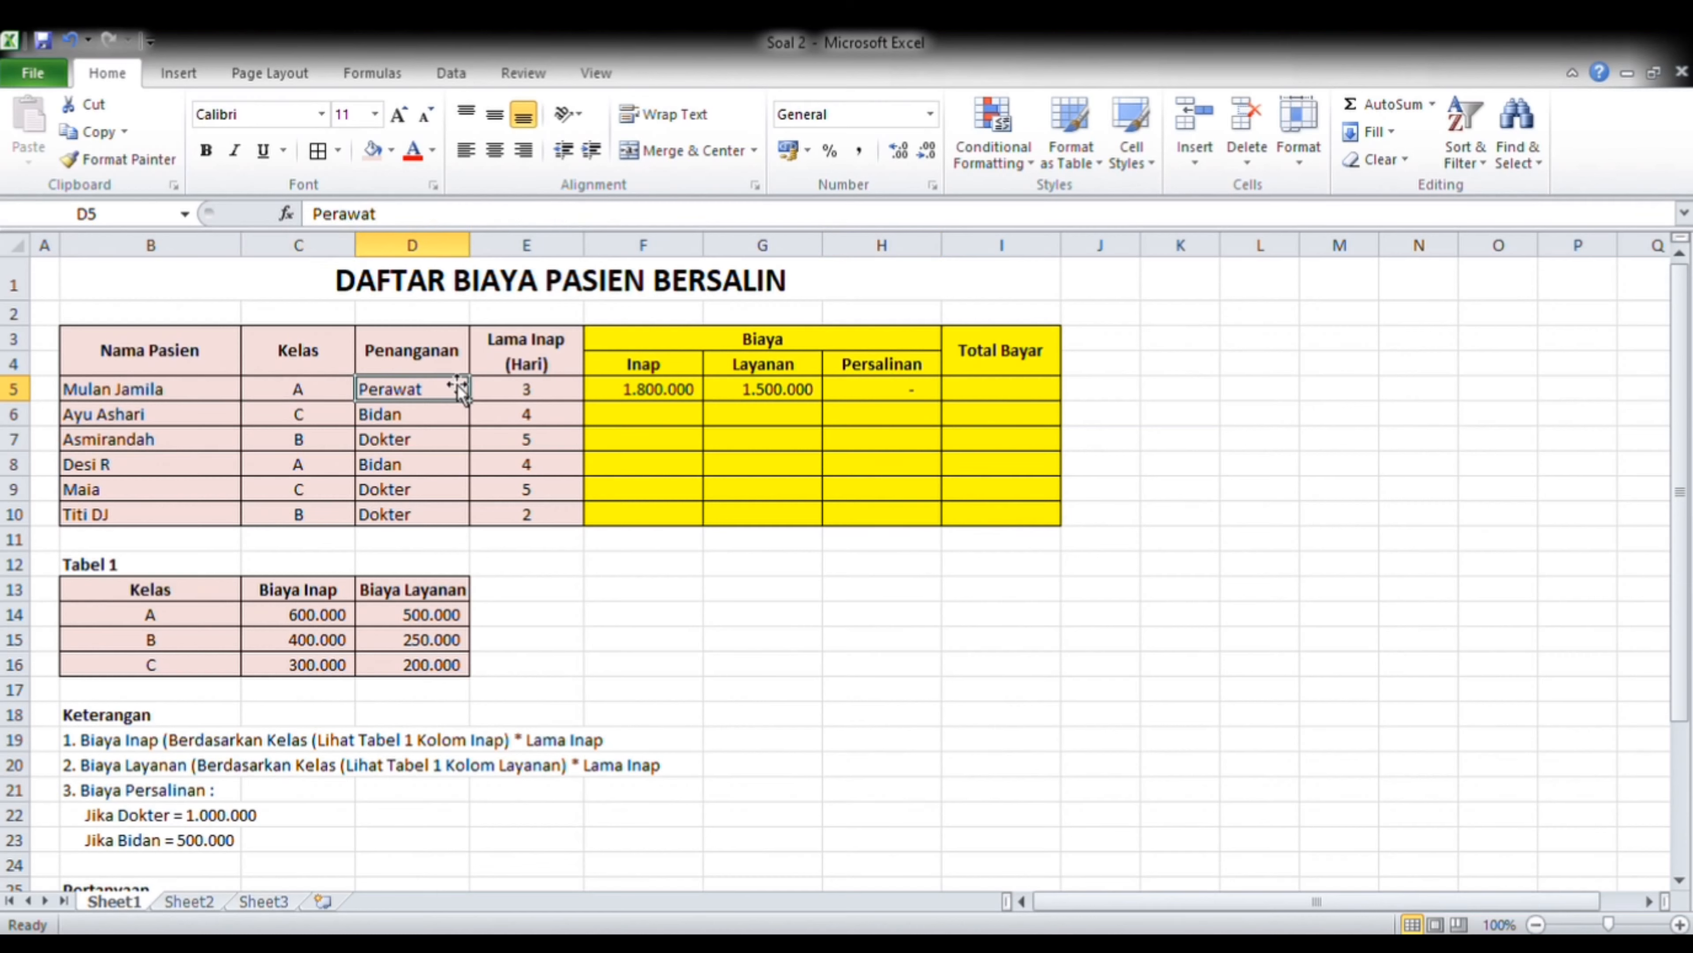
- Copy Bidan from D6 into D5 to replace the Perawat test entry
click(430, 426)
key(ctrl+c)
key(Up)
key(ctrl+v)
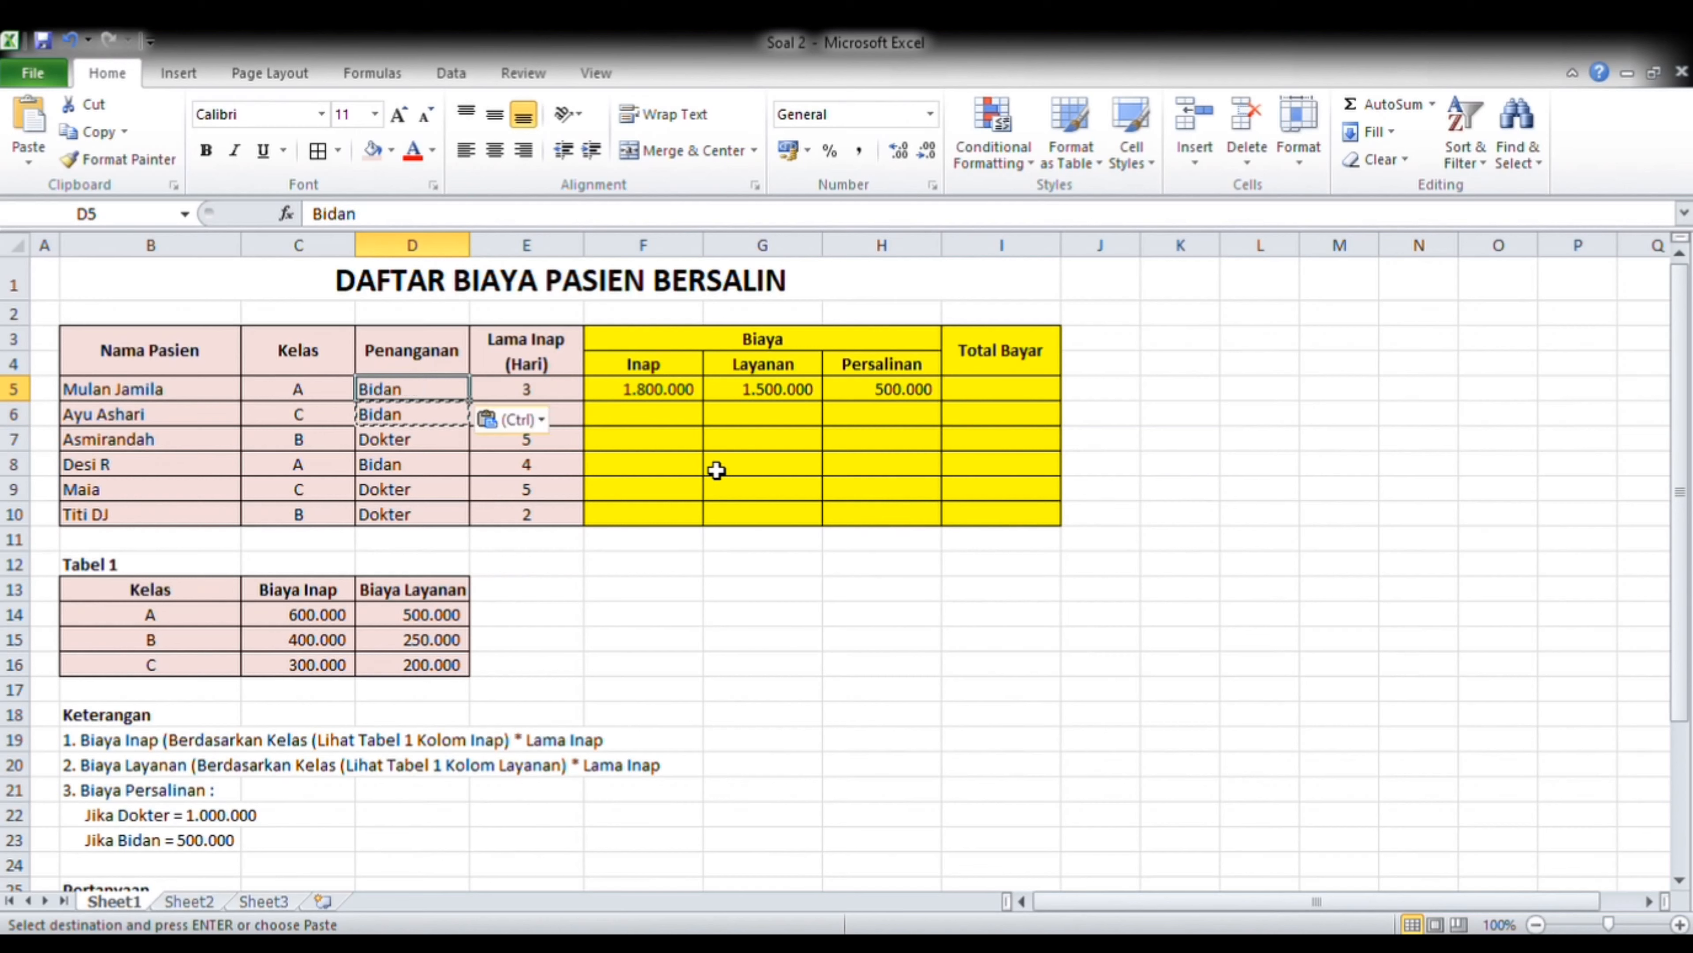
- Replace the 0 fallback in the nested IF formula of H5 with the text "Gratis"
click(903, 400)
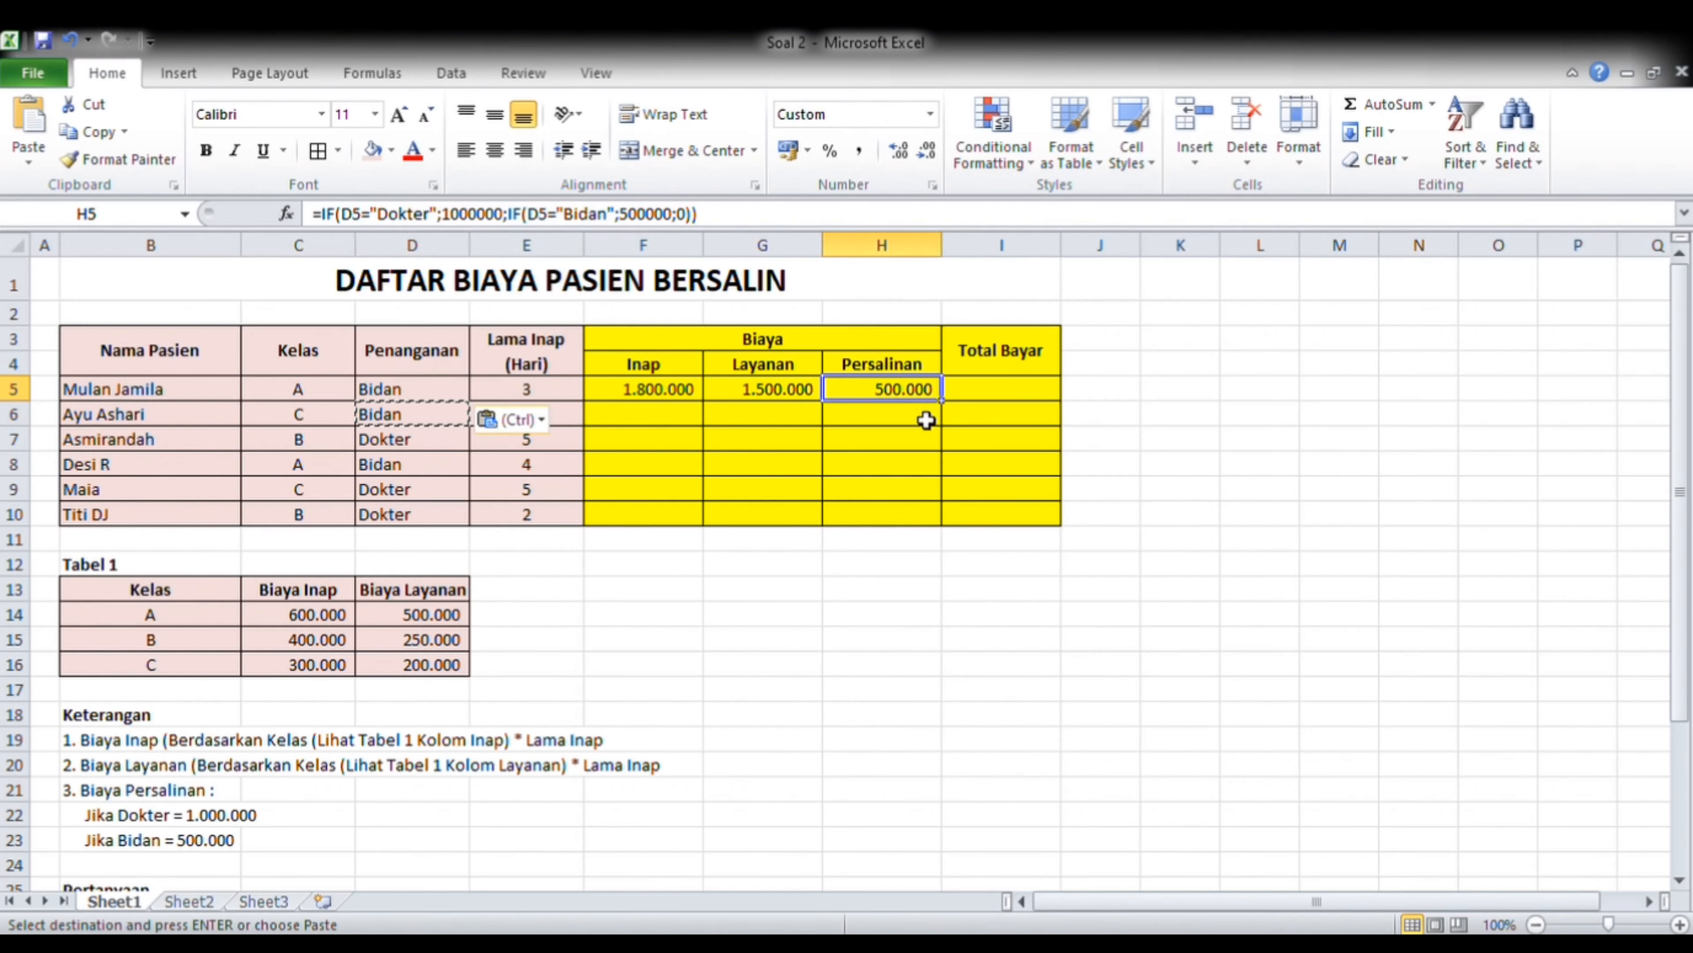
click(690, 220)
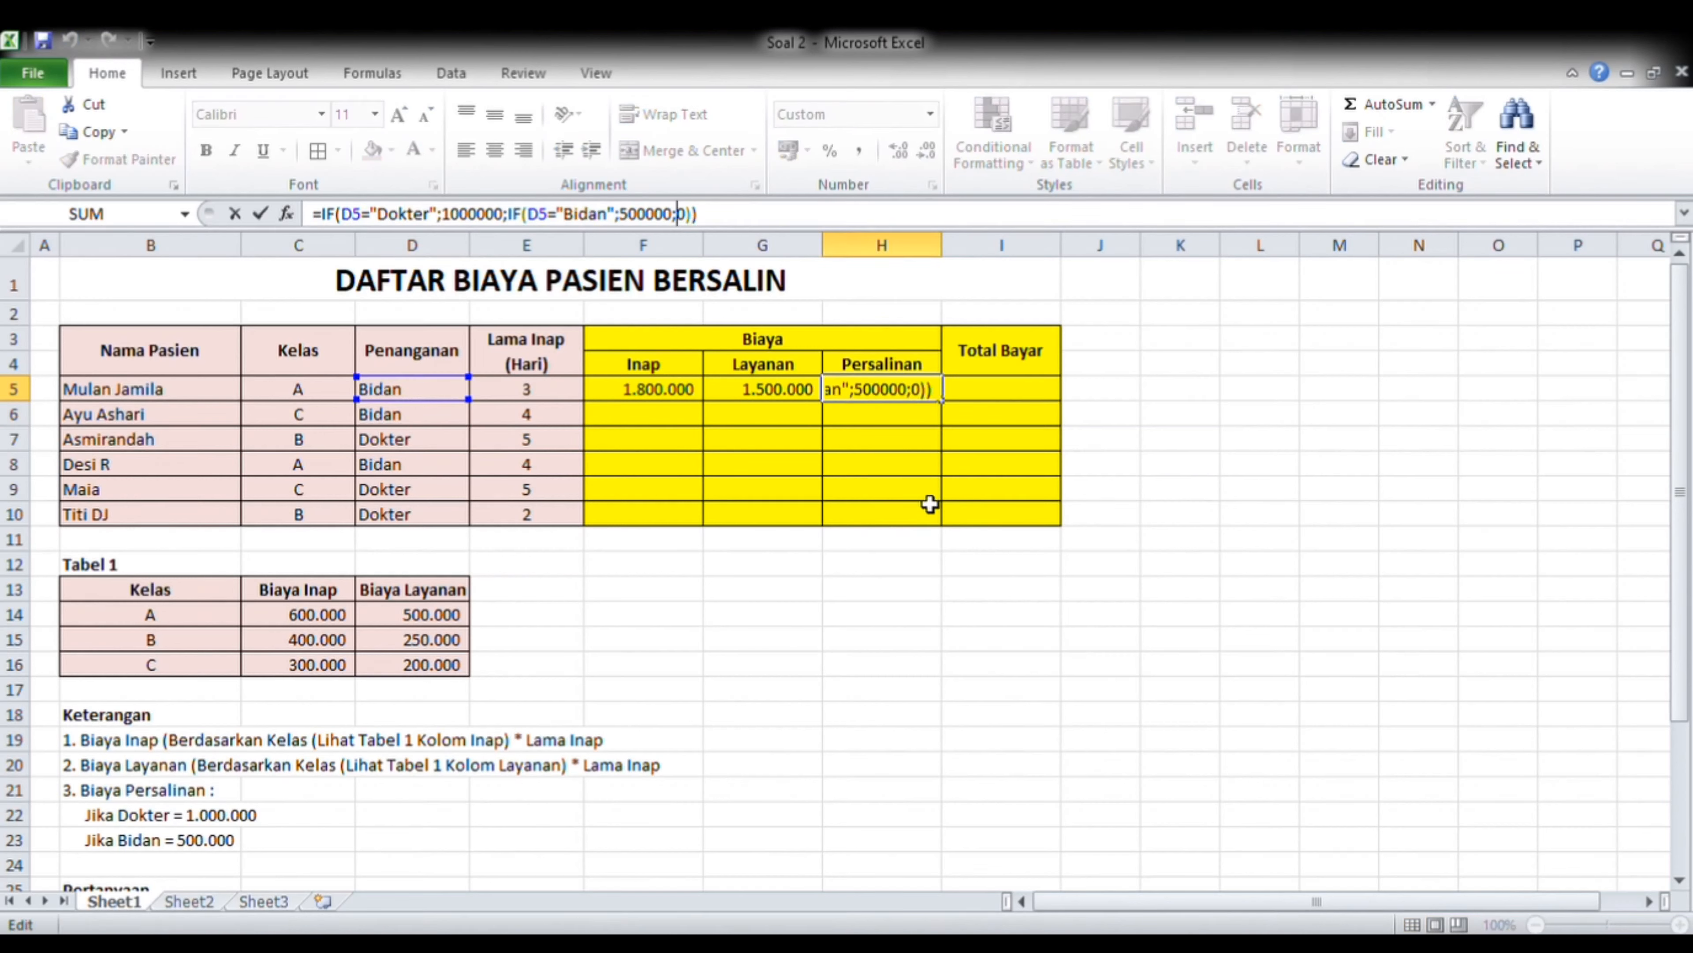
key(shift+Left)
text("Gratis")
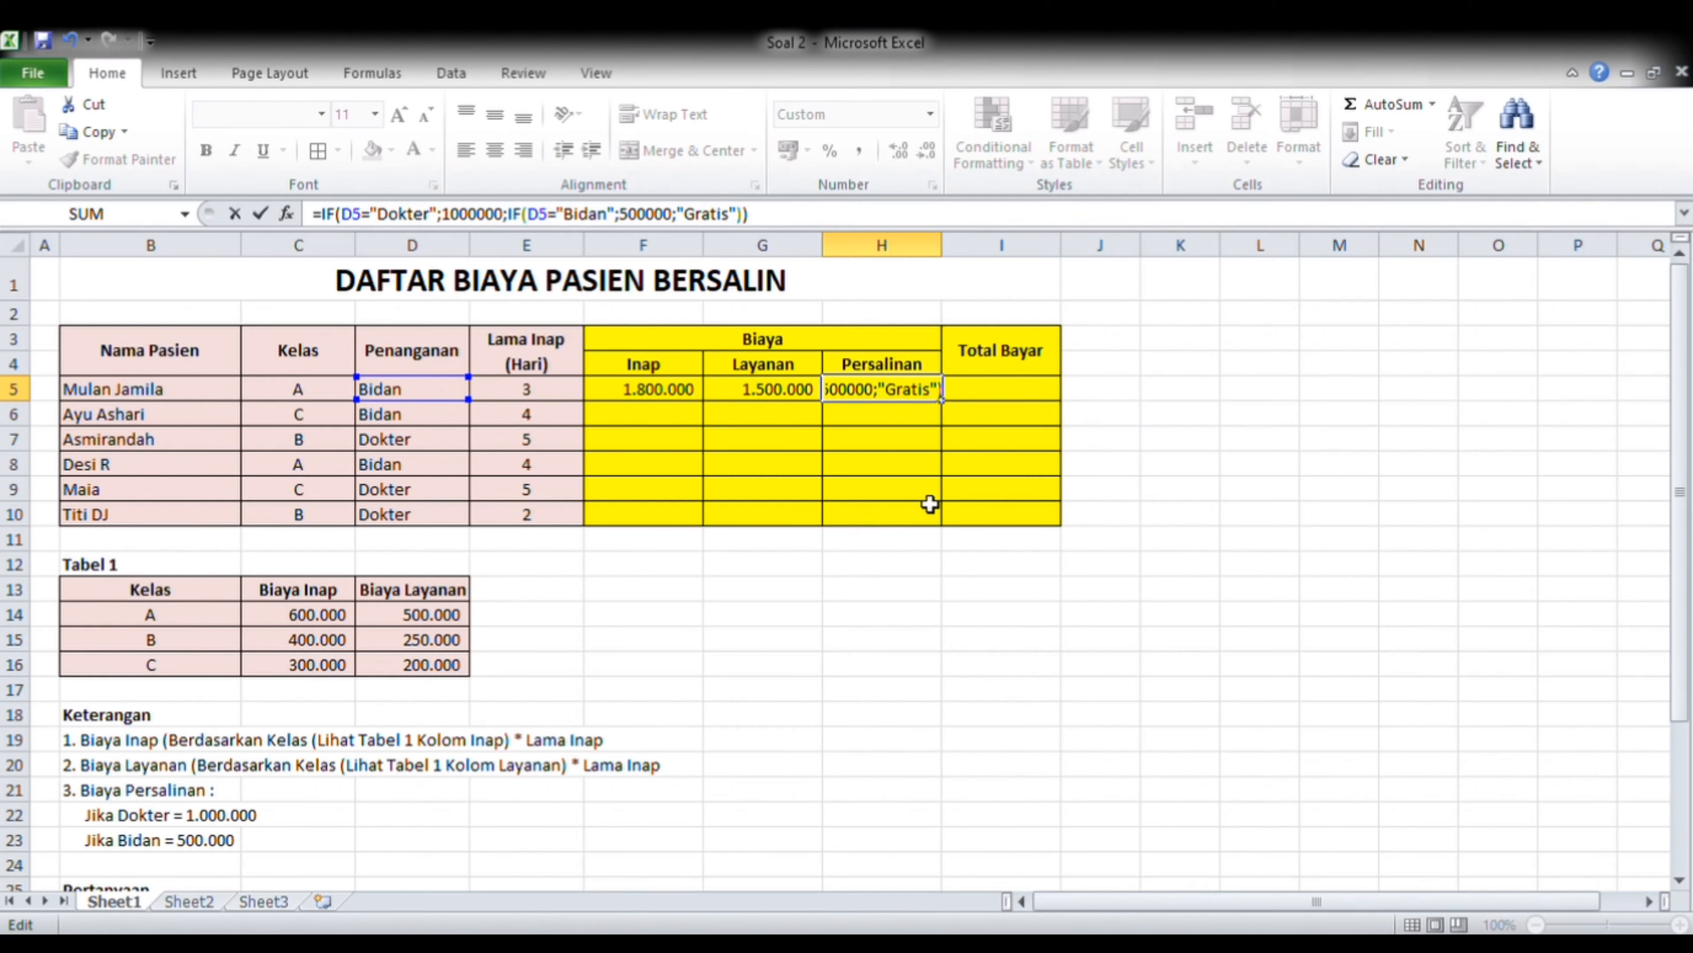
key(Return)
- Blank out the Penanganan entry in D5 and examine how the Persalinan formula in H5 handles it
key(Up)
key(Left)
key(Left)
key(Left)
key(Left)
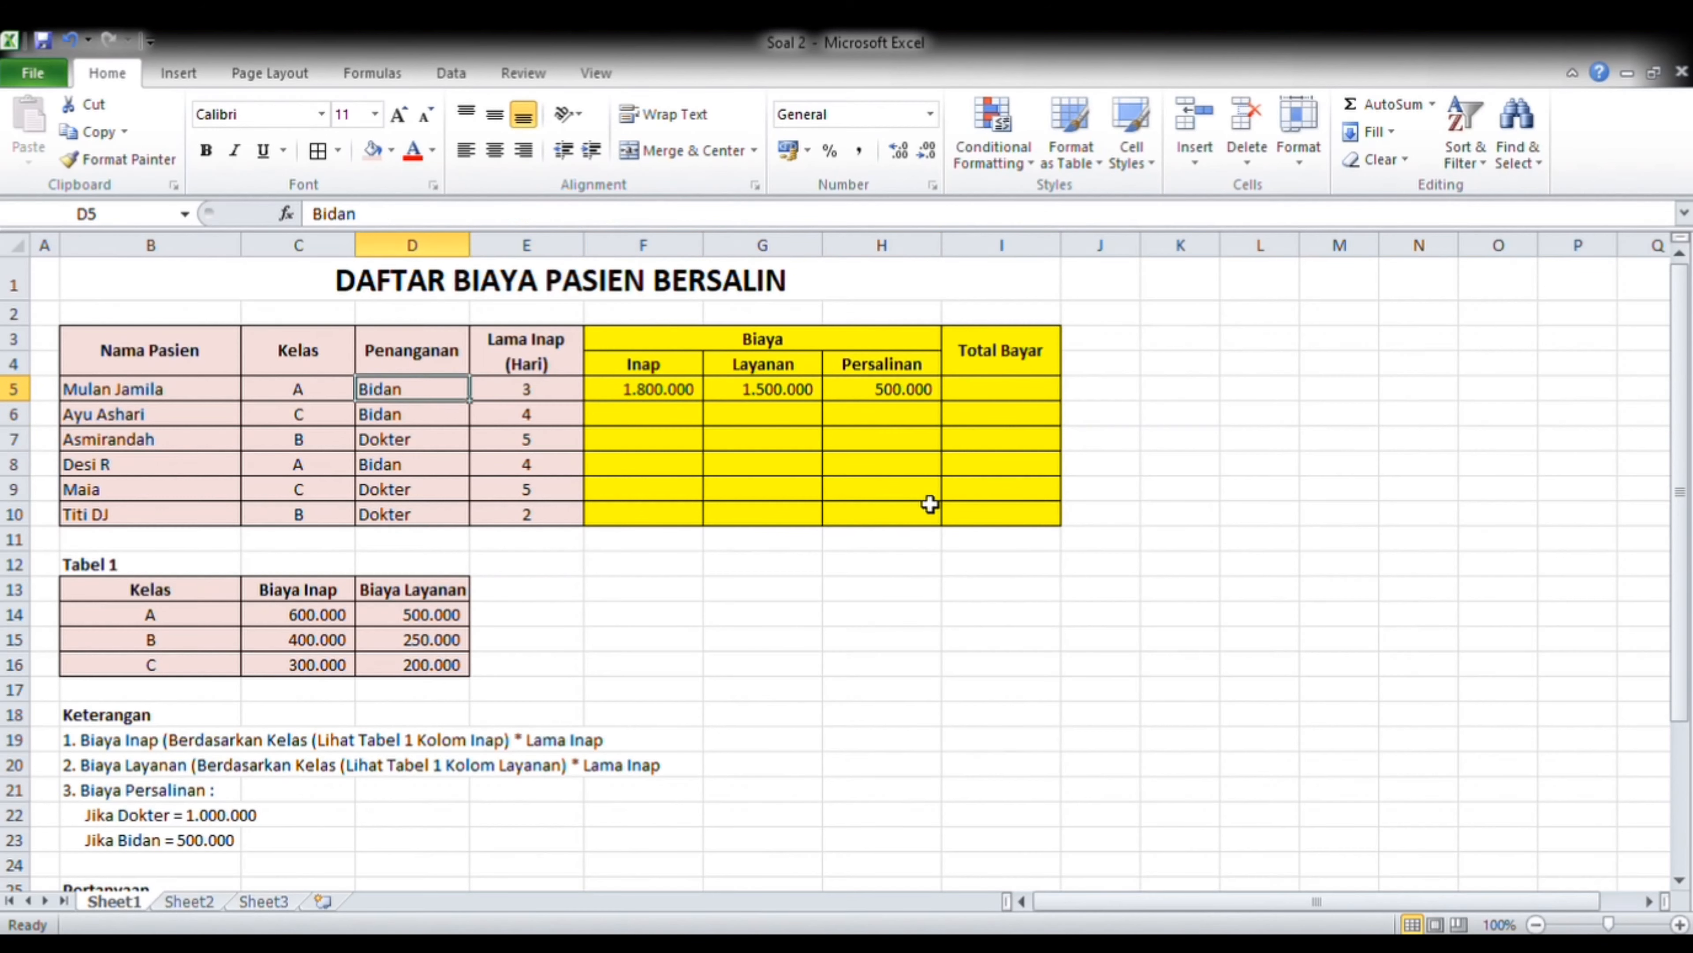
text(0)
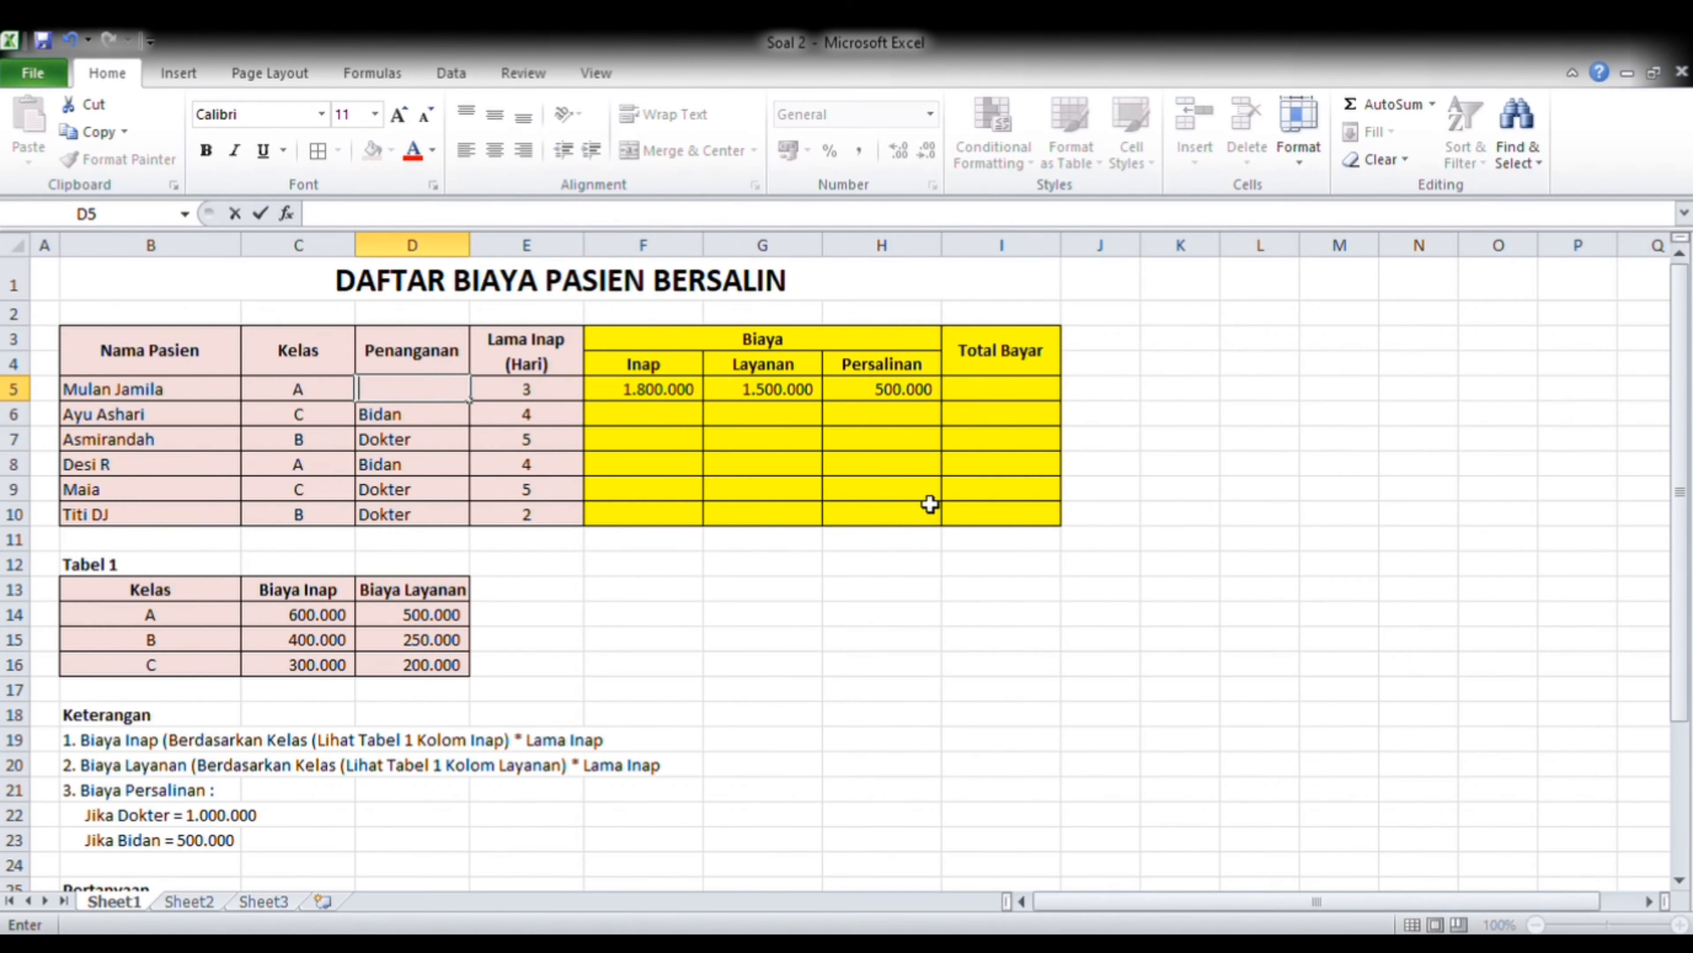
key(Return)
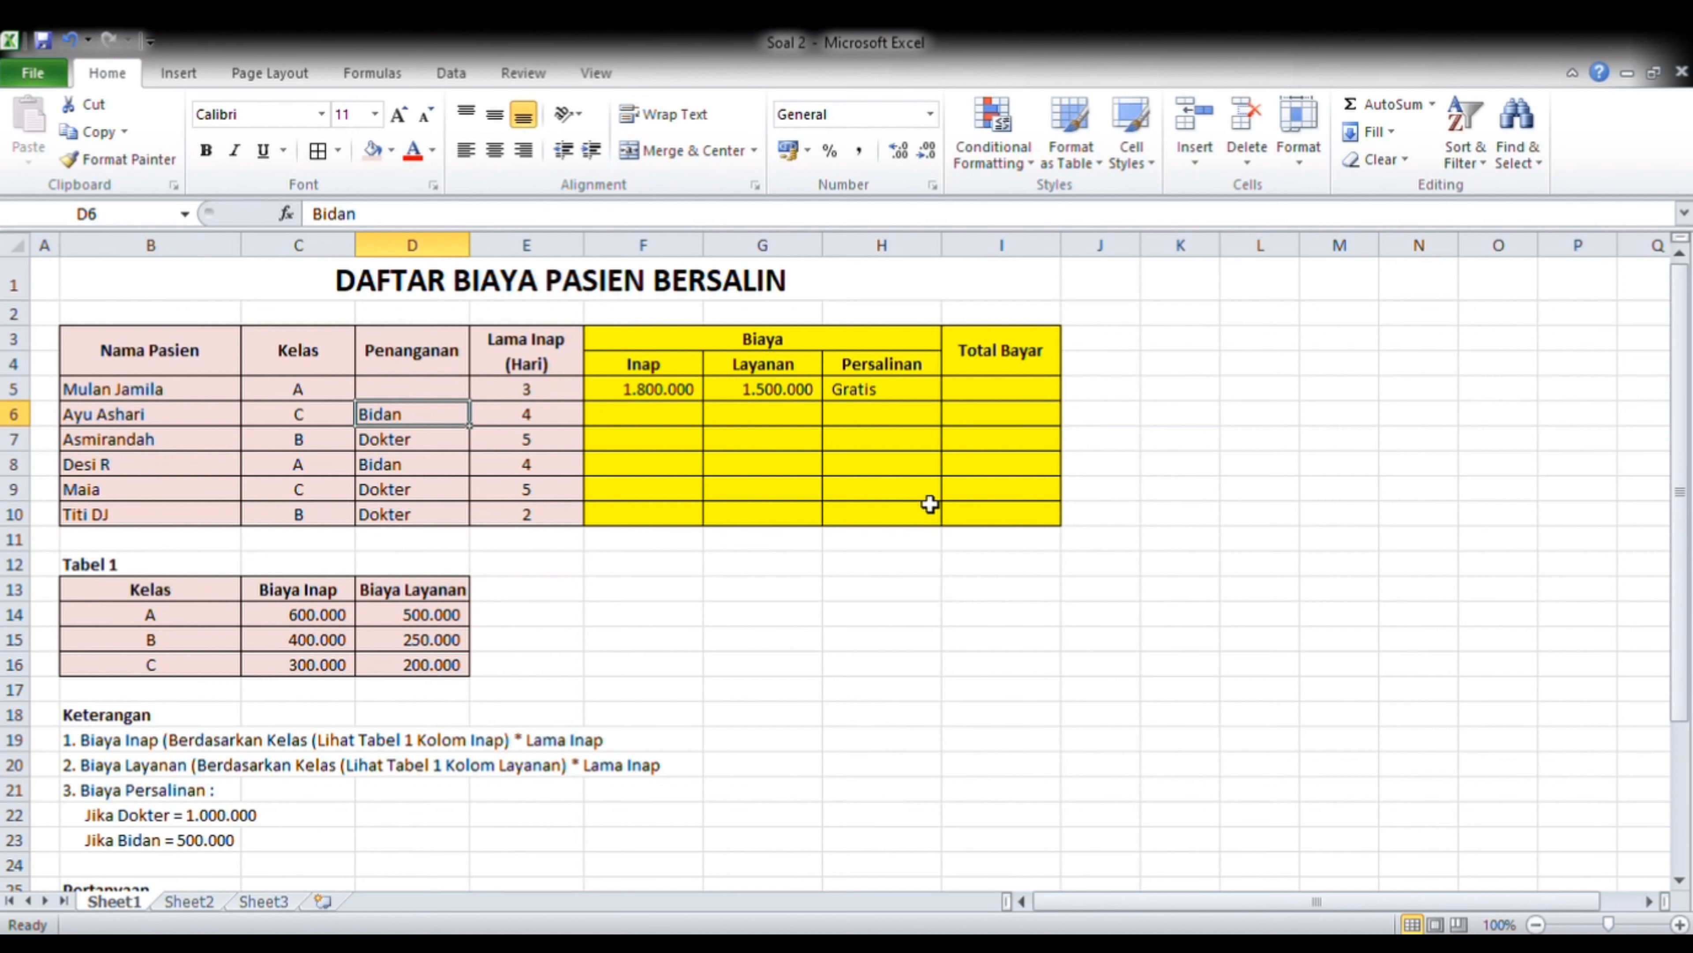
click(912, 392)
- Enter Insinyur as the Penanganan in D5 and examine the Persalinan cell H5
click(378, 398)
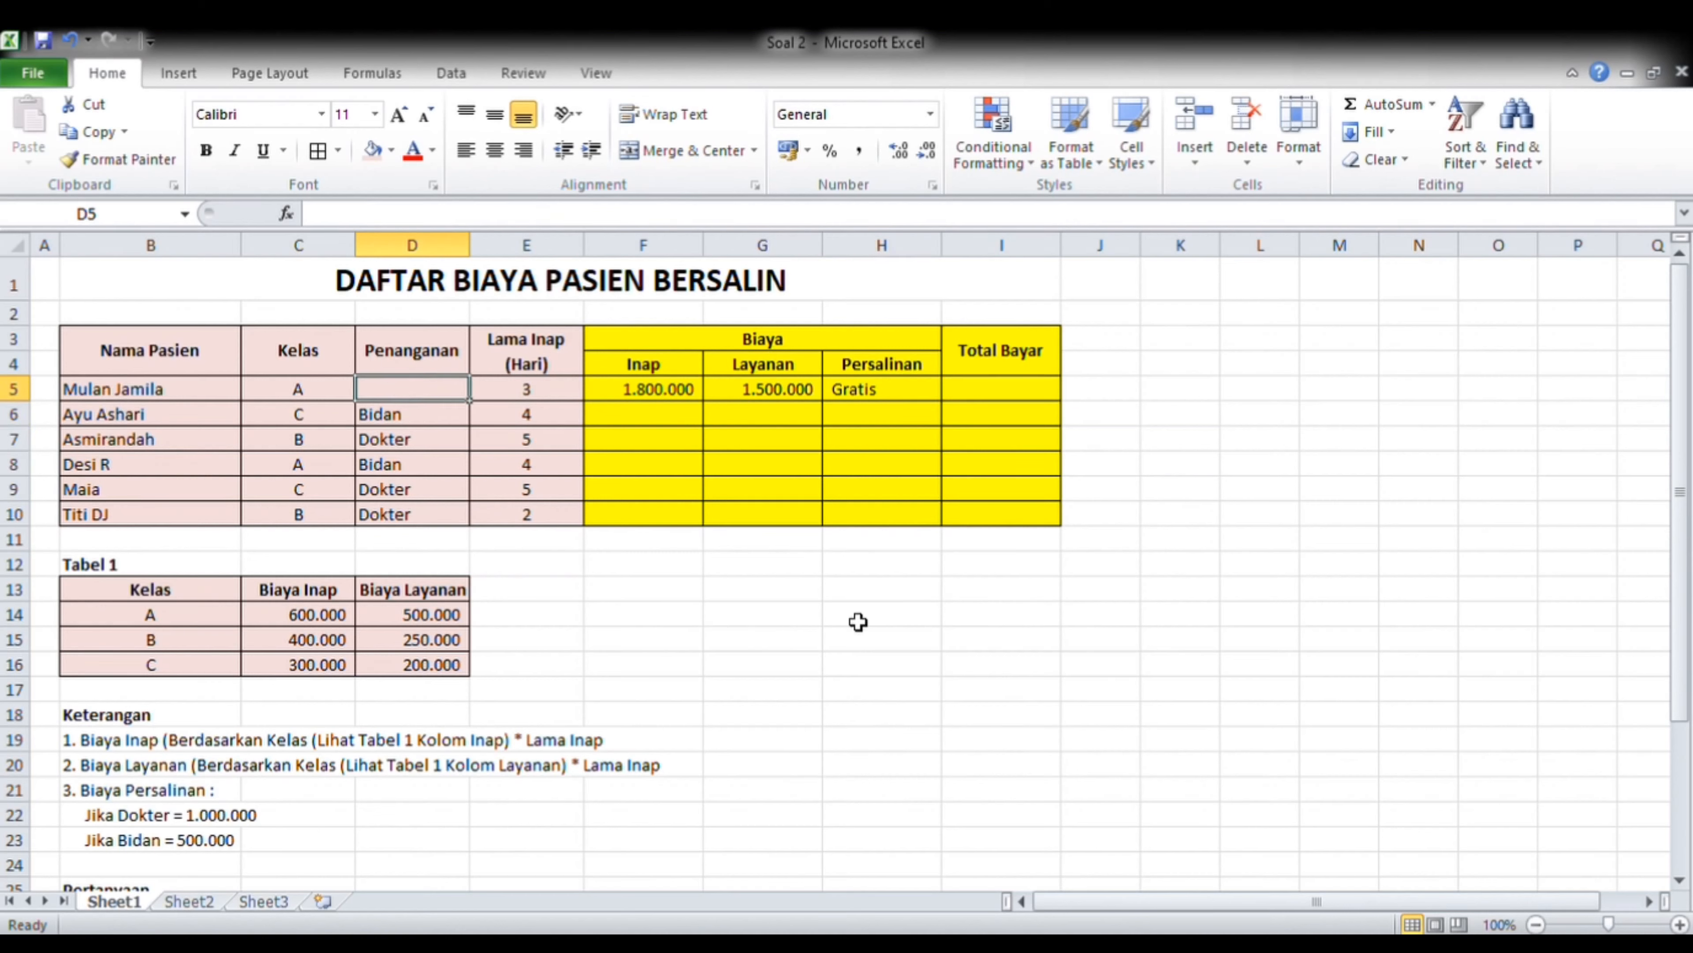
text(Ins)
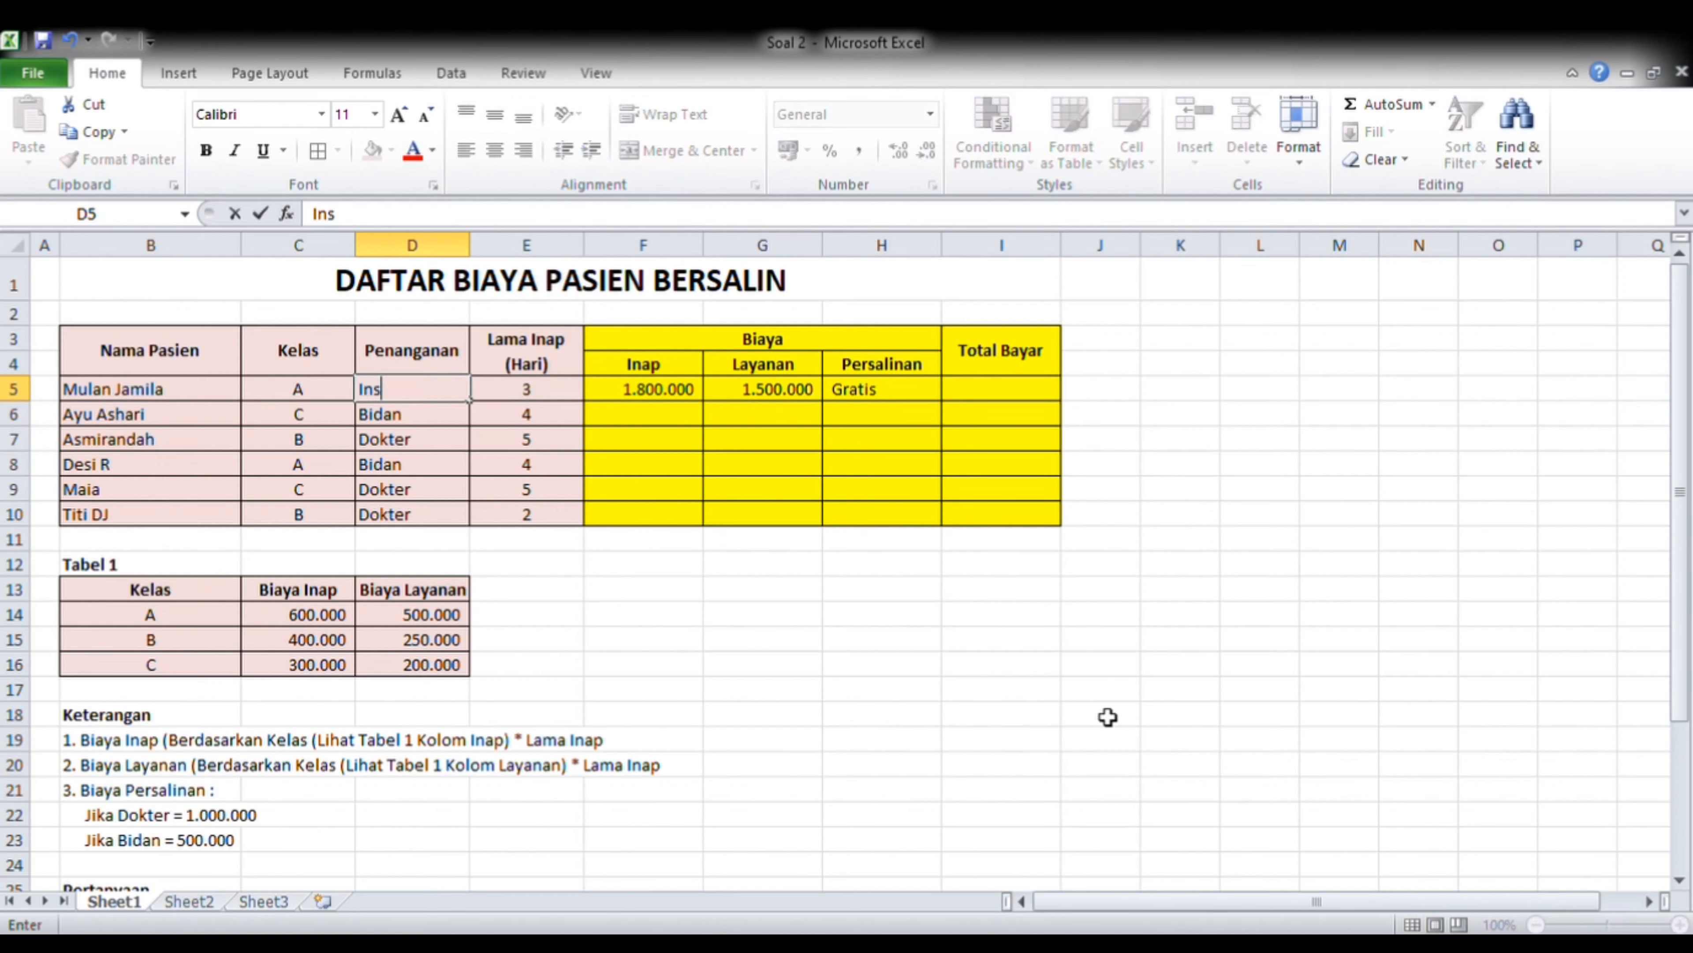
text(inyur)
key(Tab)
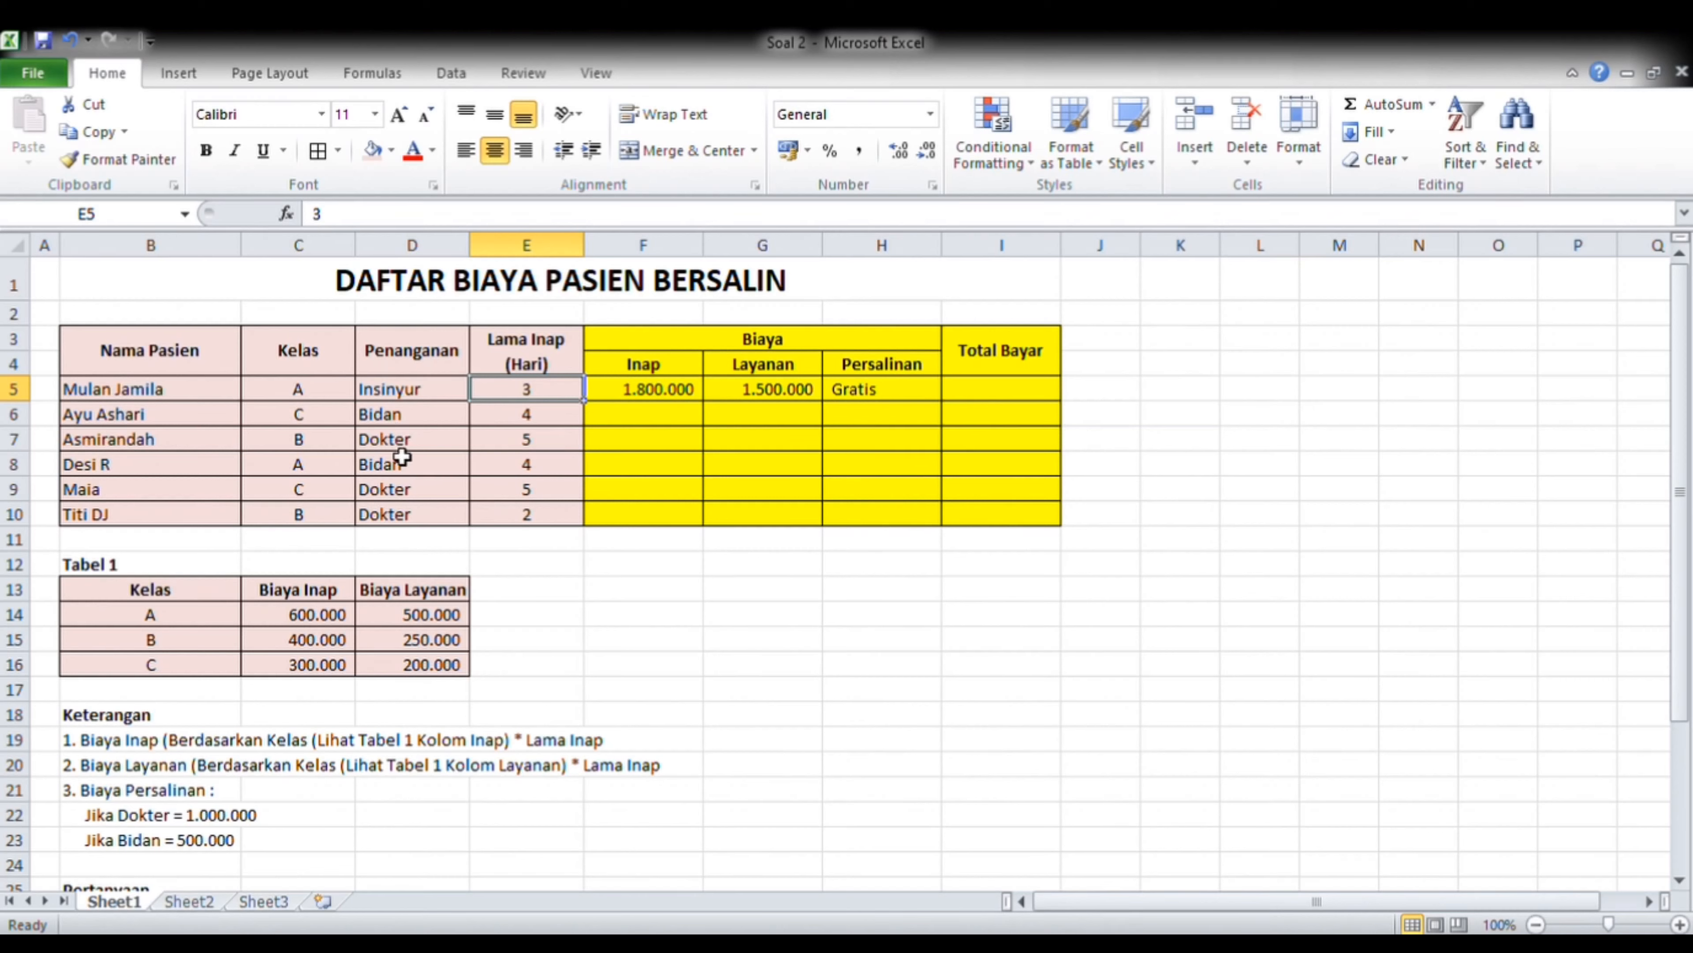
click(860, 396)
click(435, 396)
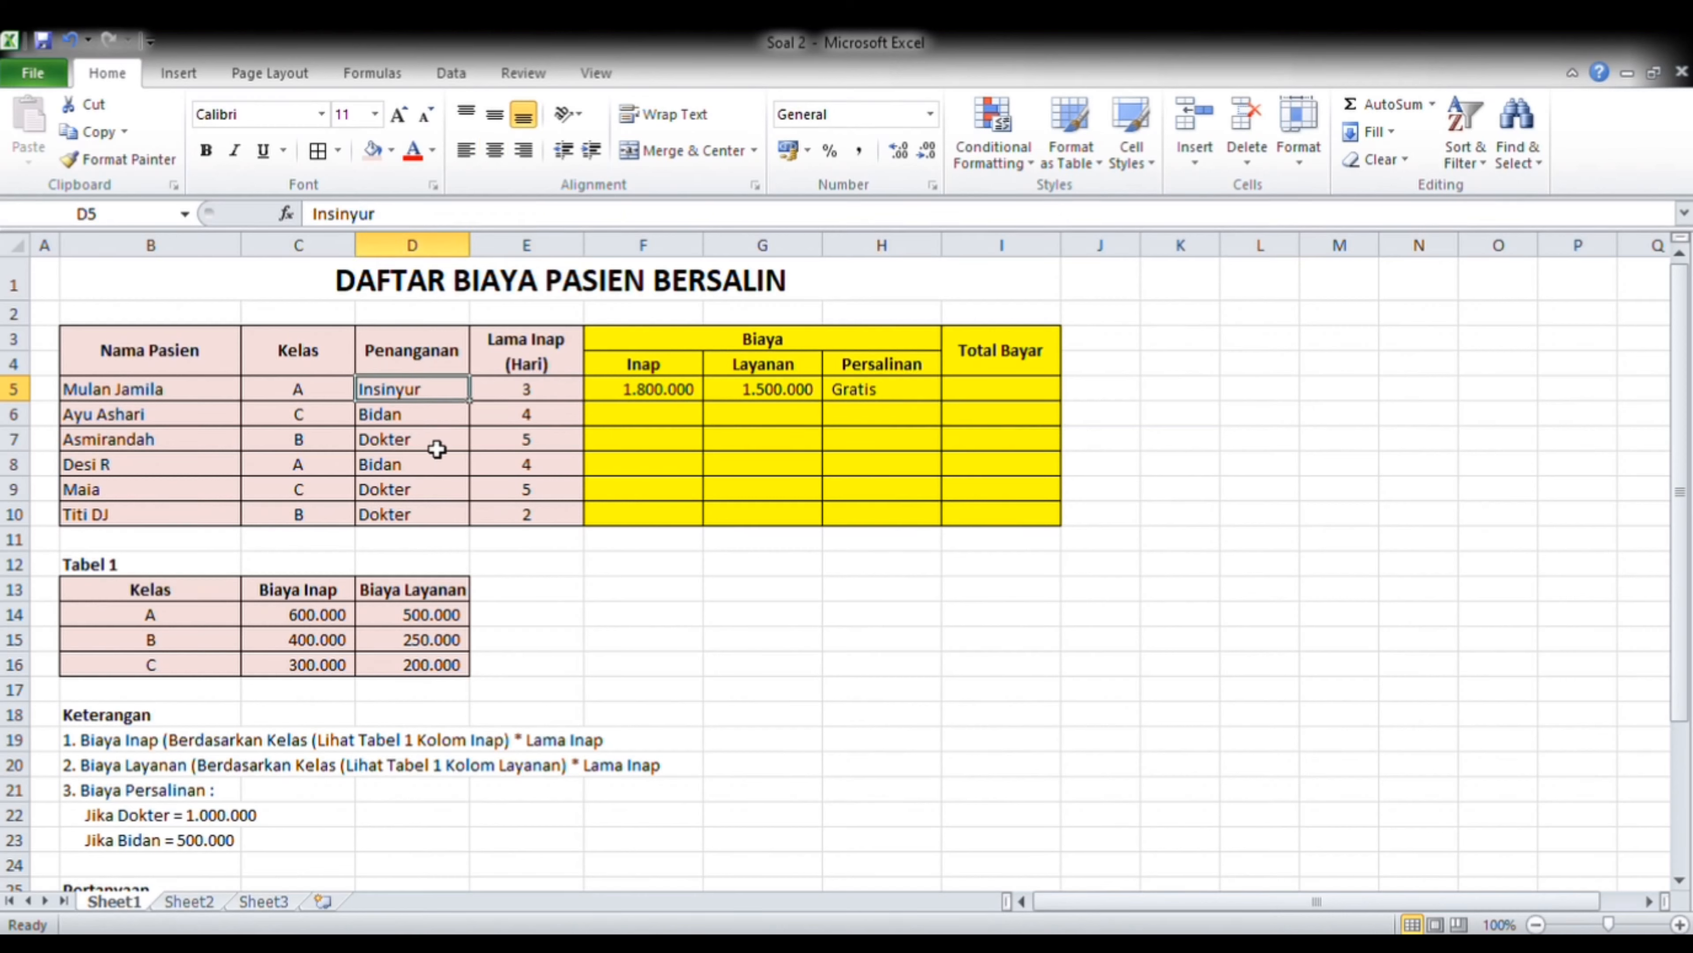
- Restore the Penanganan entry in D5 by copying Bidan from D6
click(425, 421)
key(ctrl+c)
key(Up)
key(ctrl+v)
- Replace "Gratis" in the H5 formula with 0, giving =IF(D5="Dokter";1000000;IF(D5="Bidan";500000;0))
key(Right)
key(Right)
key(Right)
key(Right)
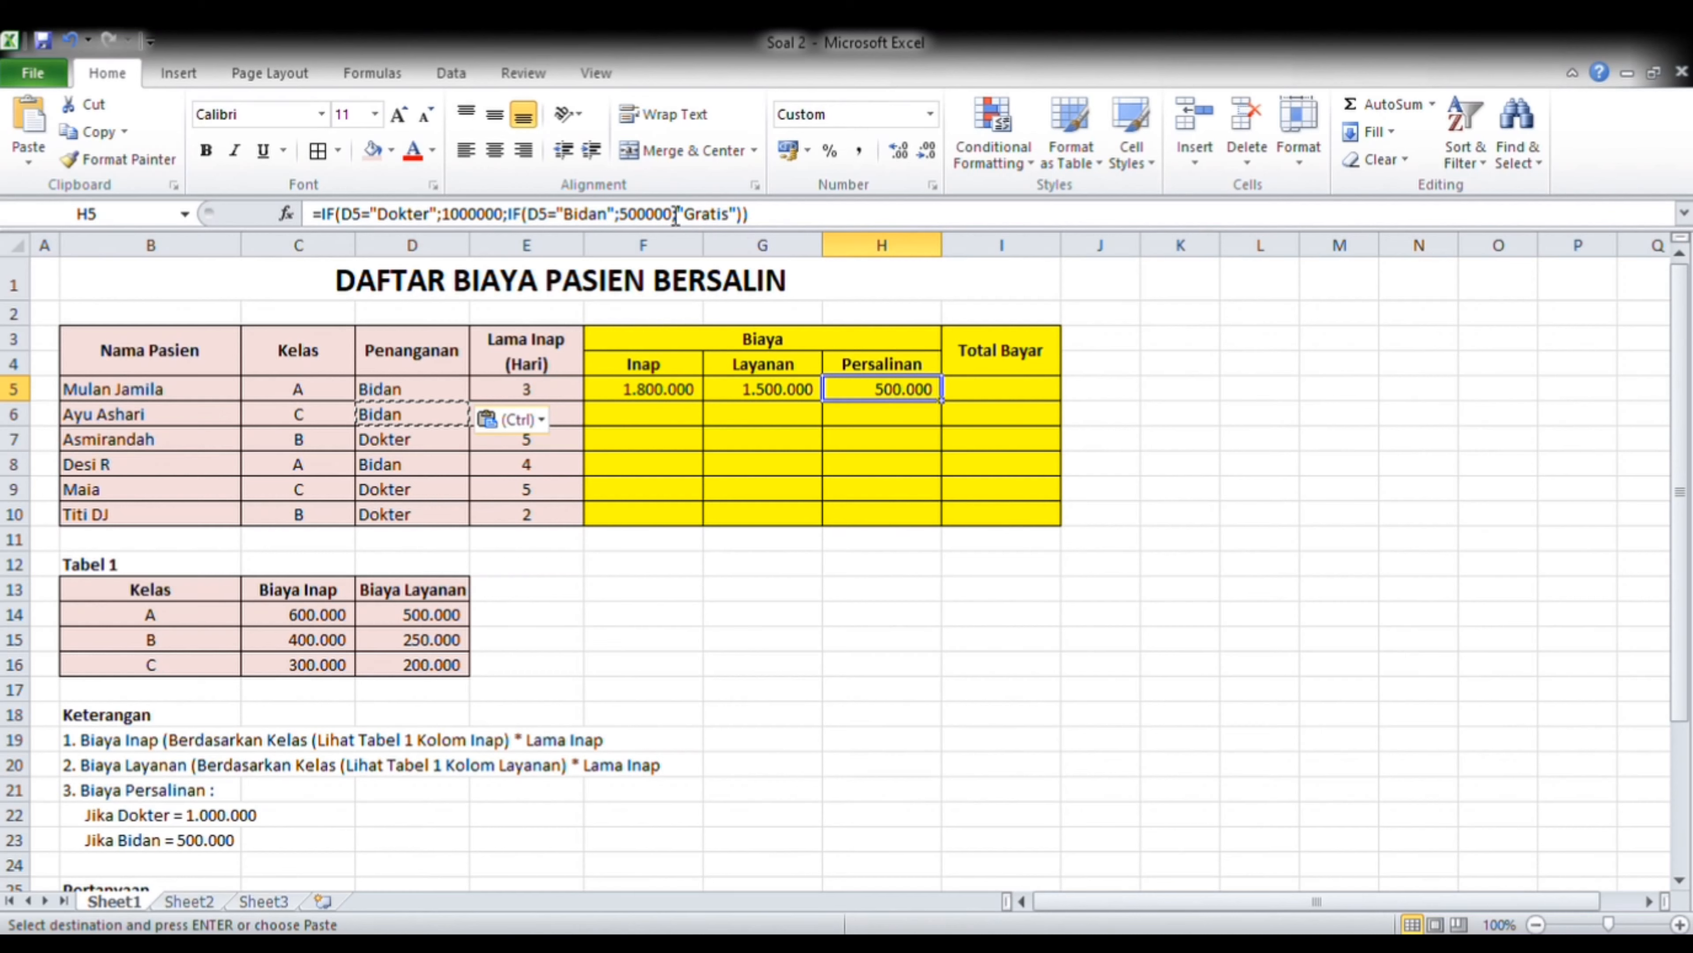
drag(685, 215, 739, 230)
click(745, 226)
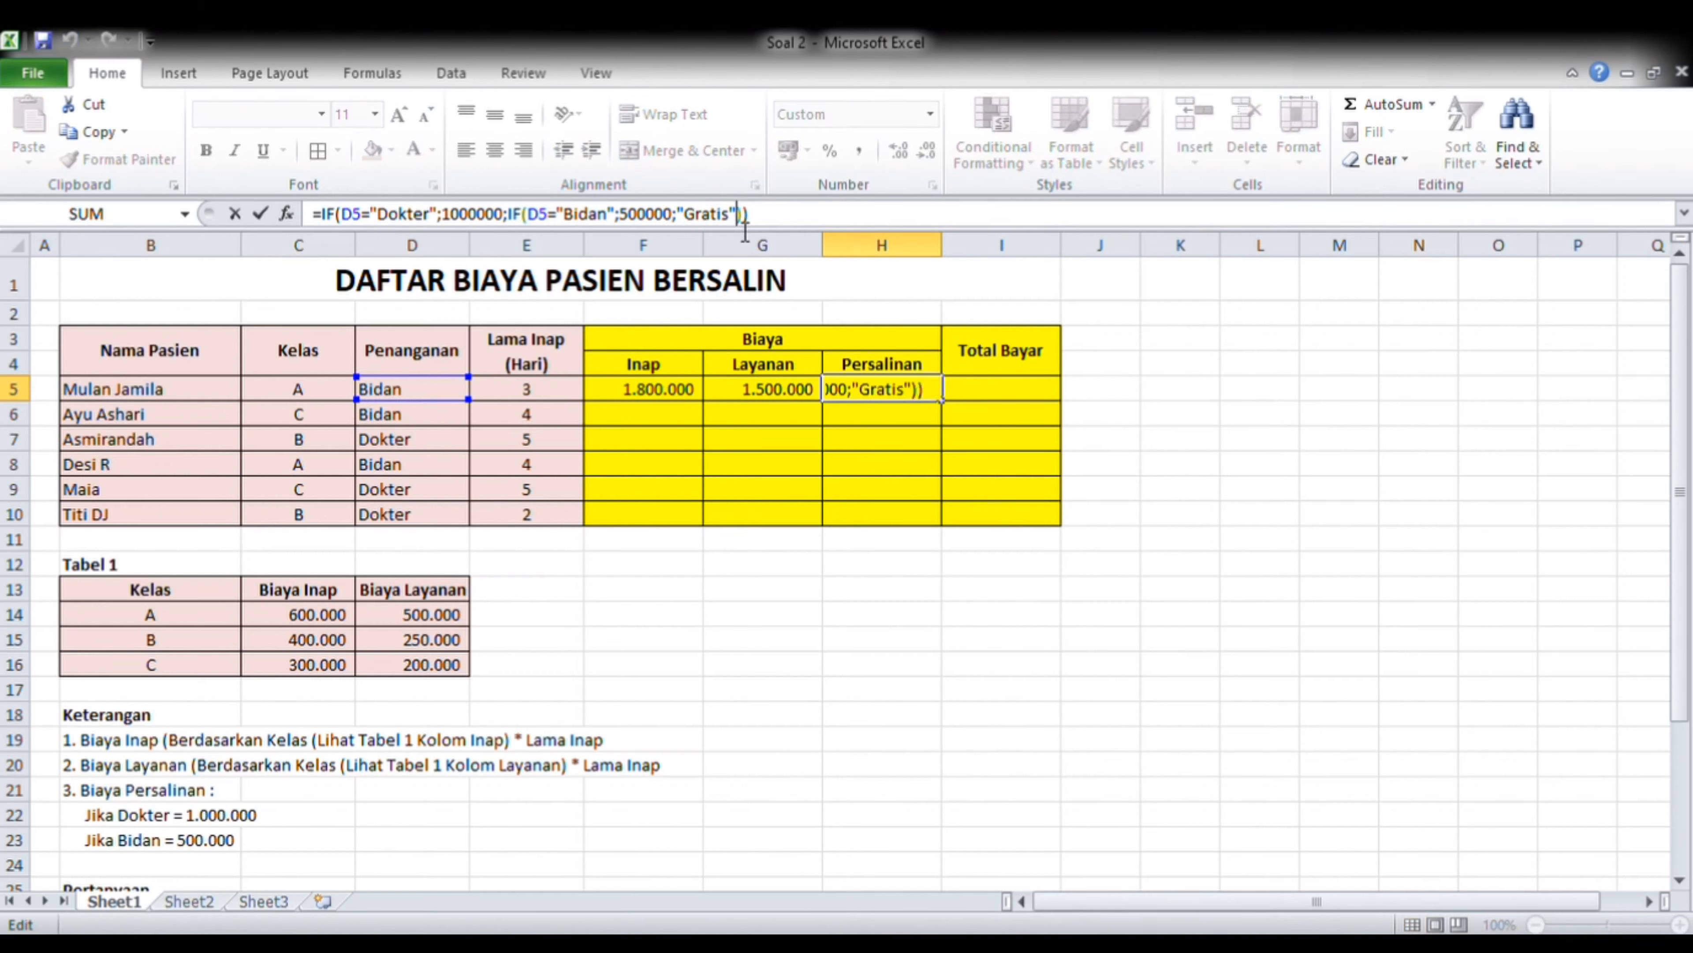
key(shift+Left)
key(shift+Left)
key(shift+Left)
key(shift+Left)
key(shift+Left)
key(shift+Left)
key(shift+Left)
key(shift+Left)
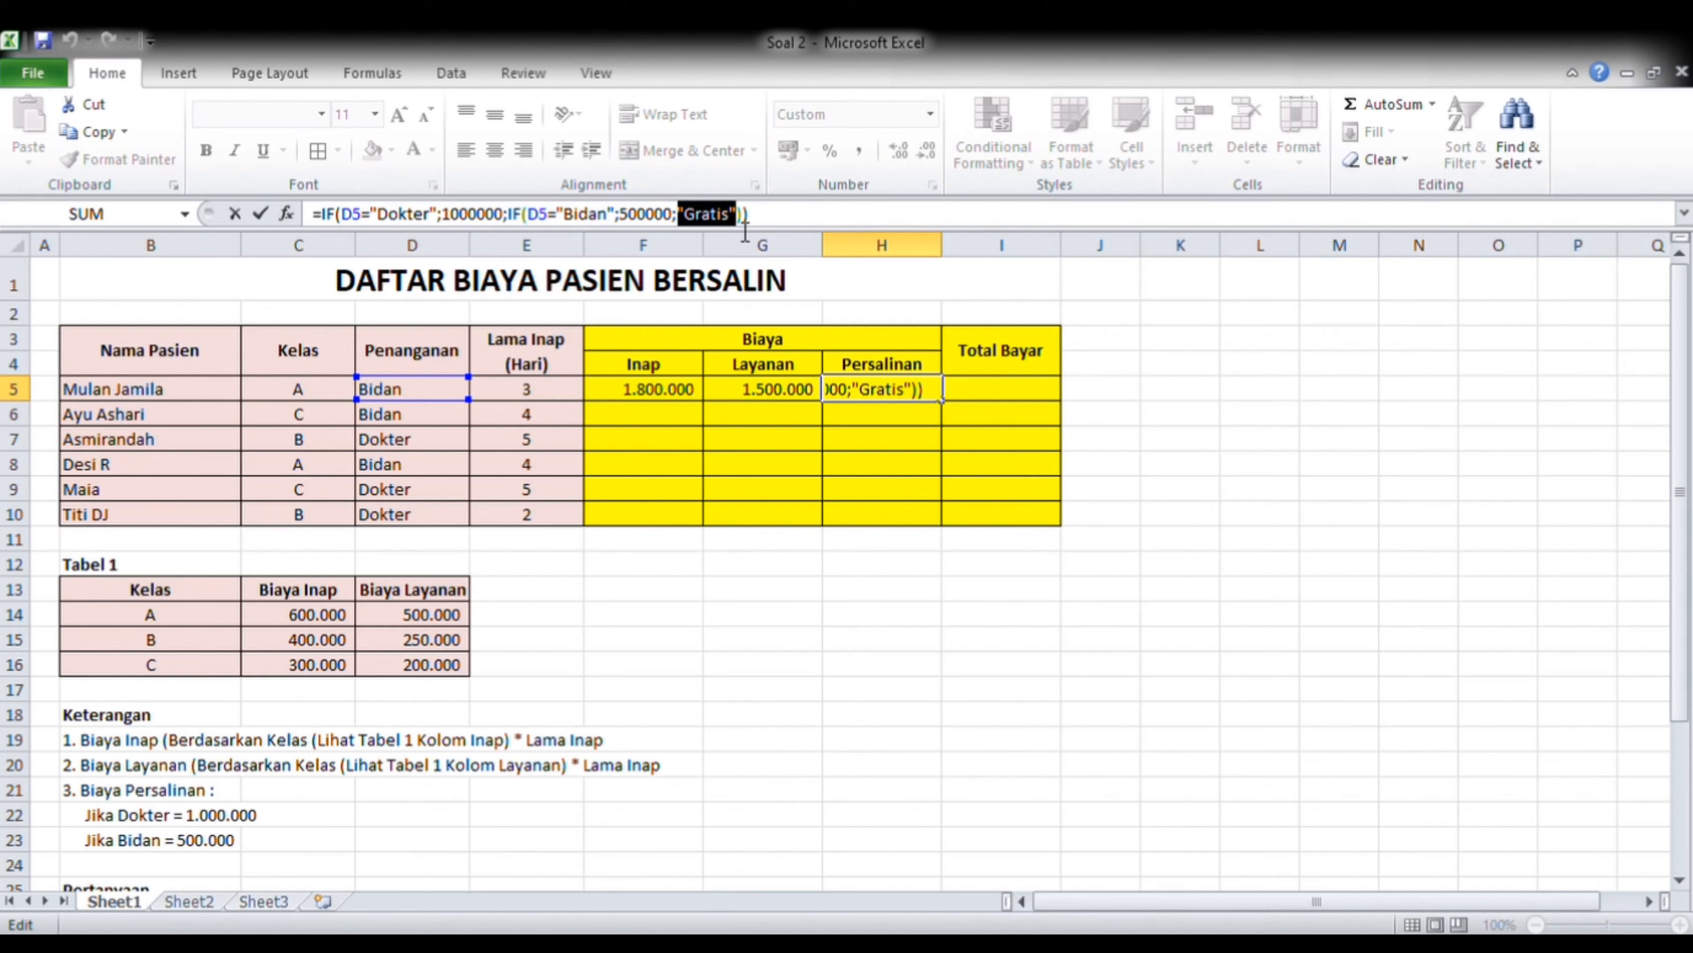
key(BackSpace)
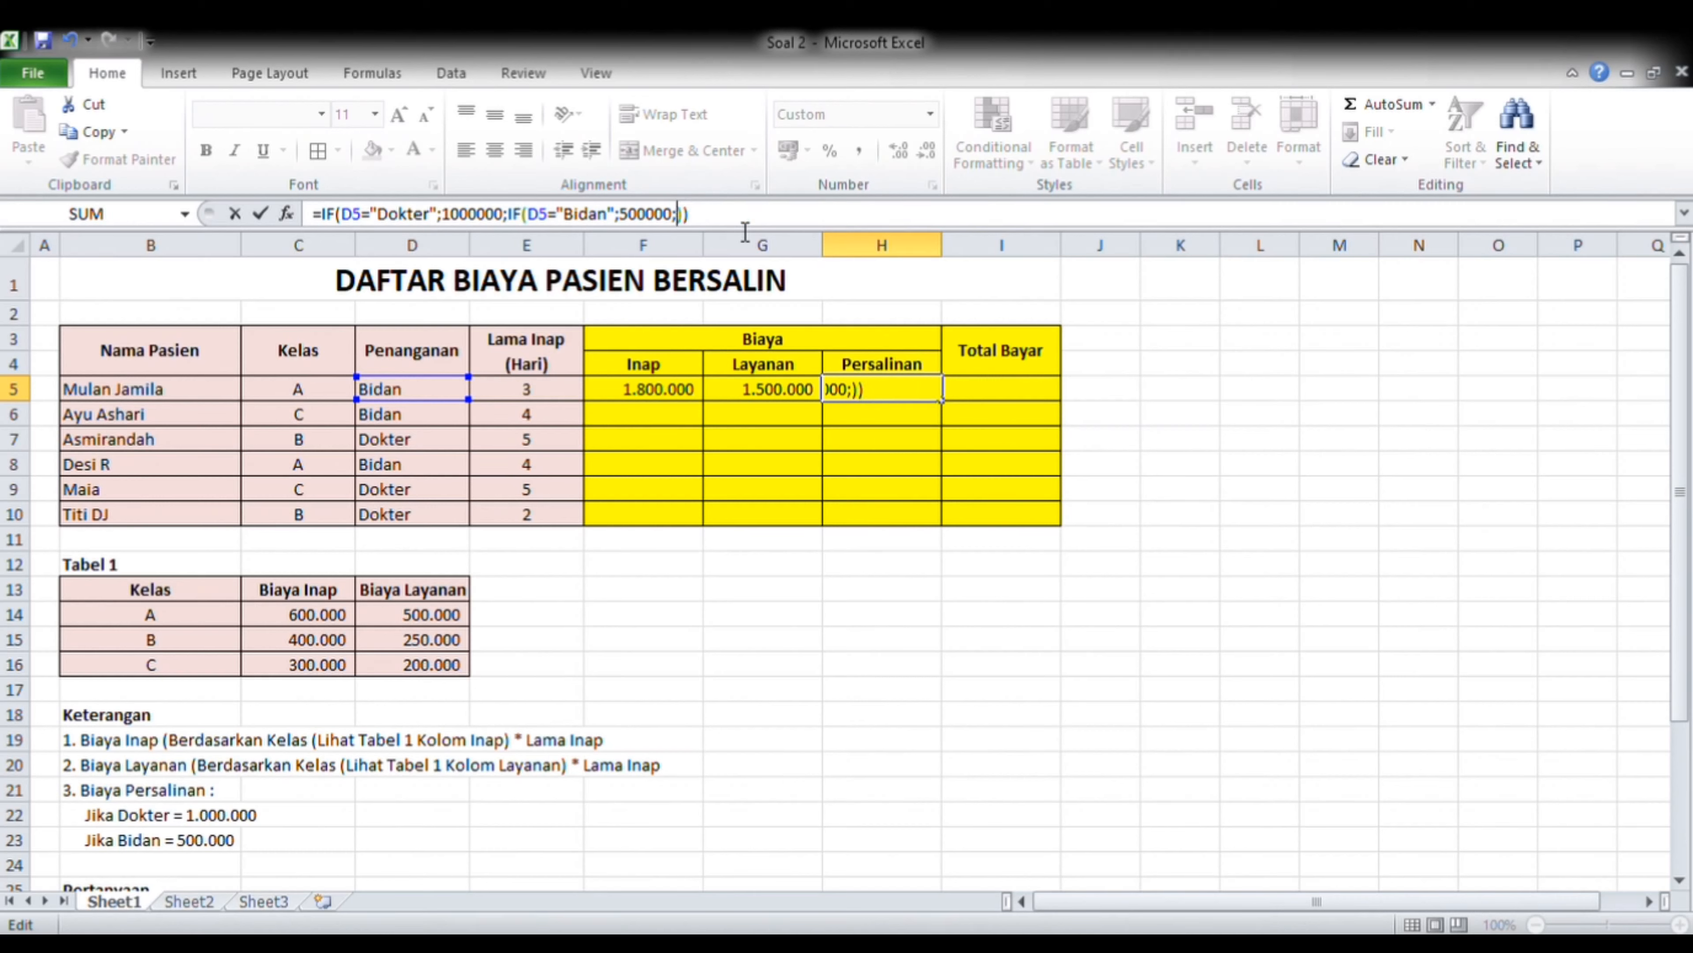
text(0)
key(Return)
click(894, 387)
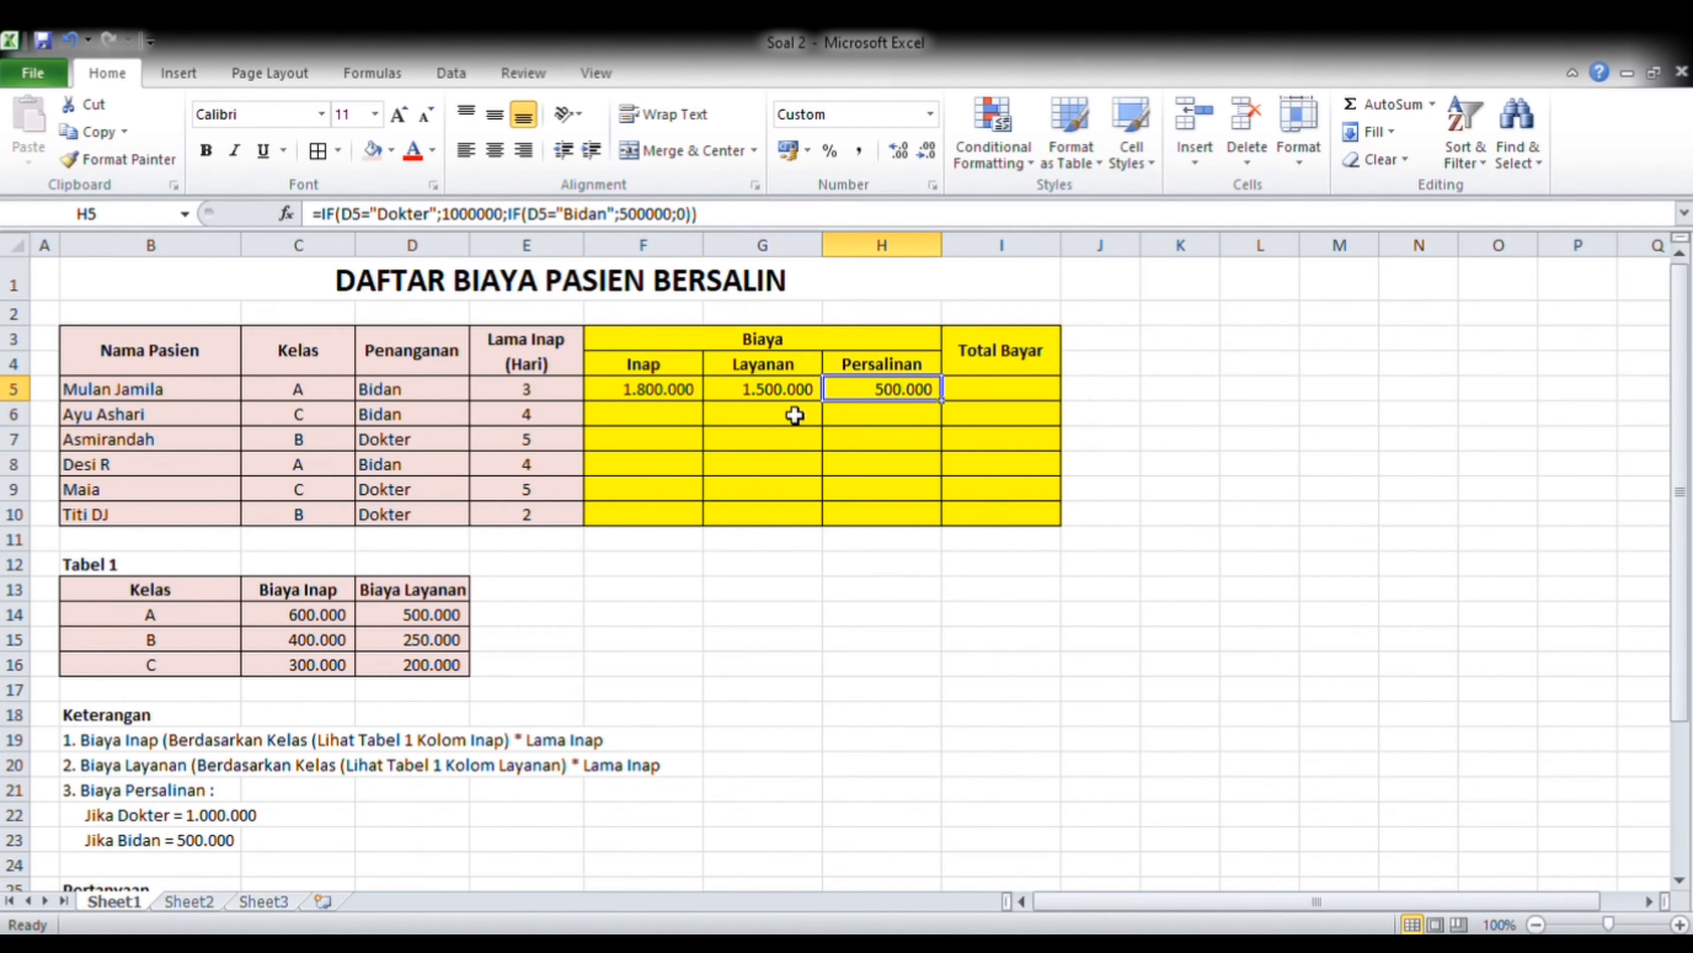
- Review the Inap, Layanan and Persalinan cost cells and headers that make up Total Bayar
click(650, 397)
click(774, 399)
click(859, 398)
click(1029, 406)
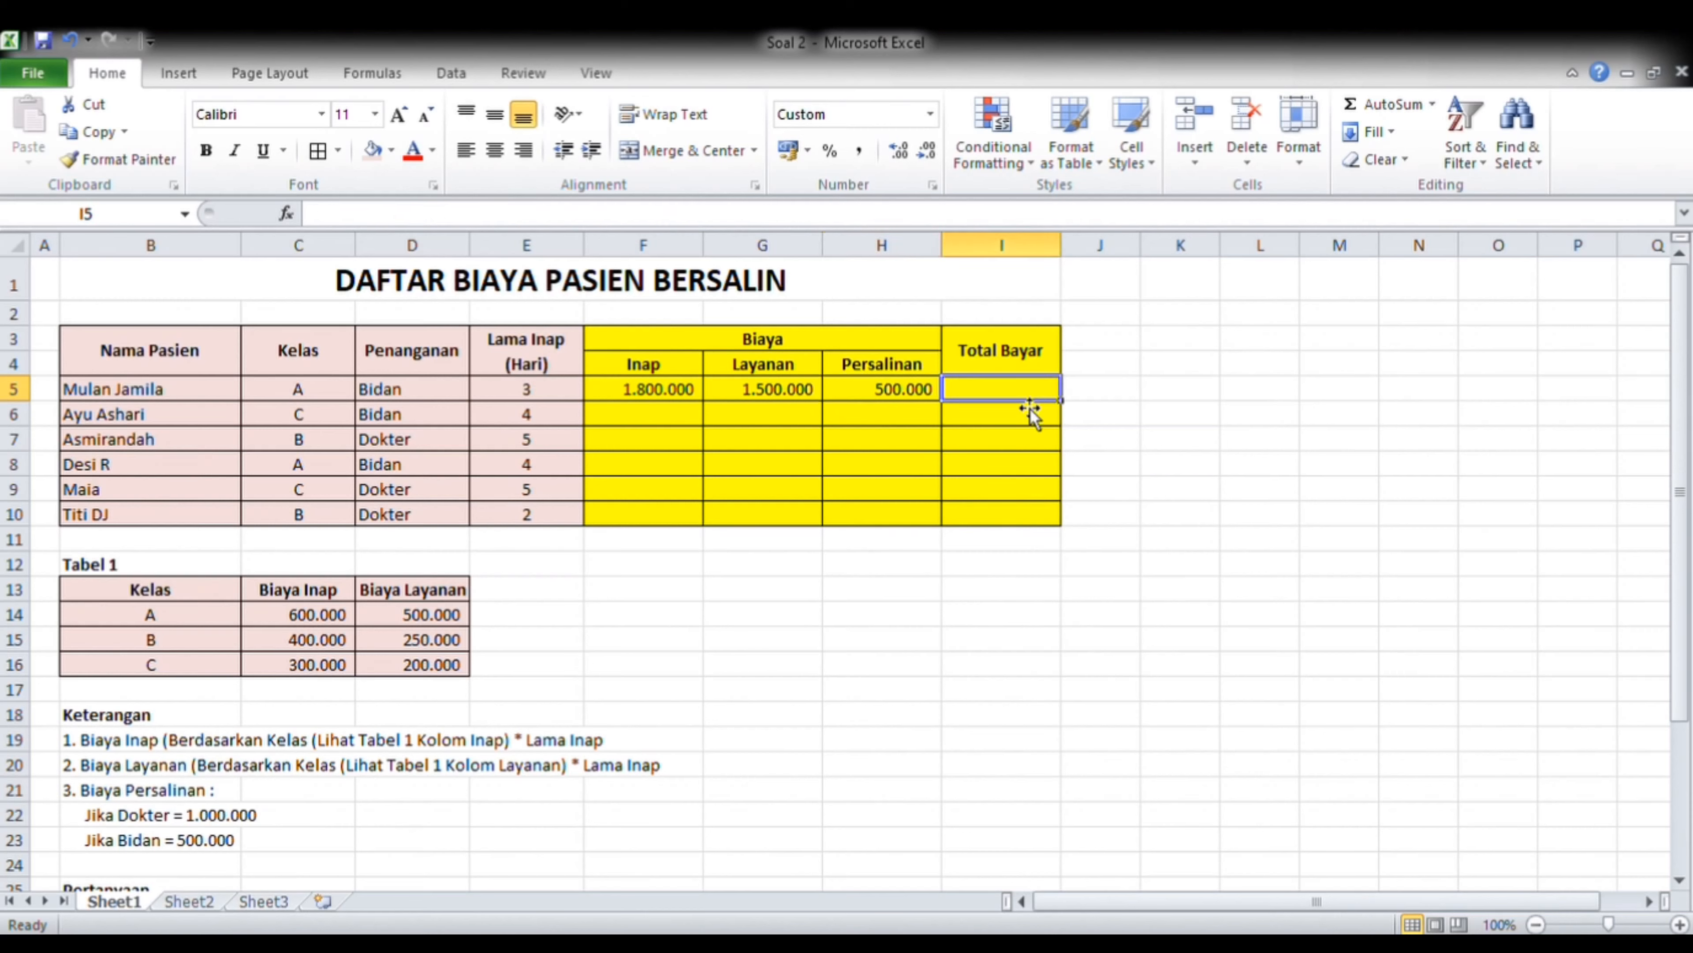
click(644, 366)
click(892, 371)
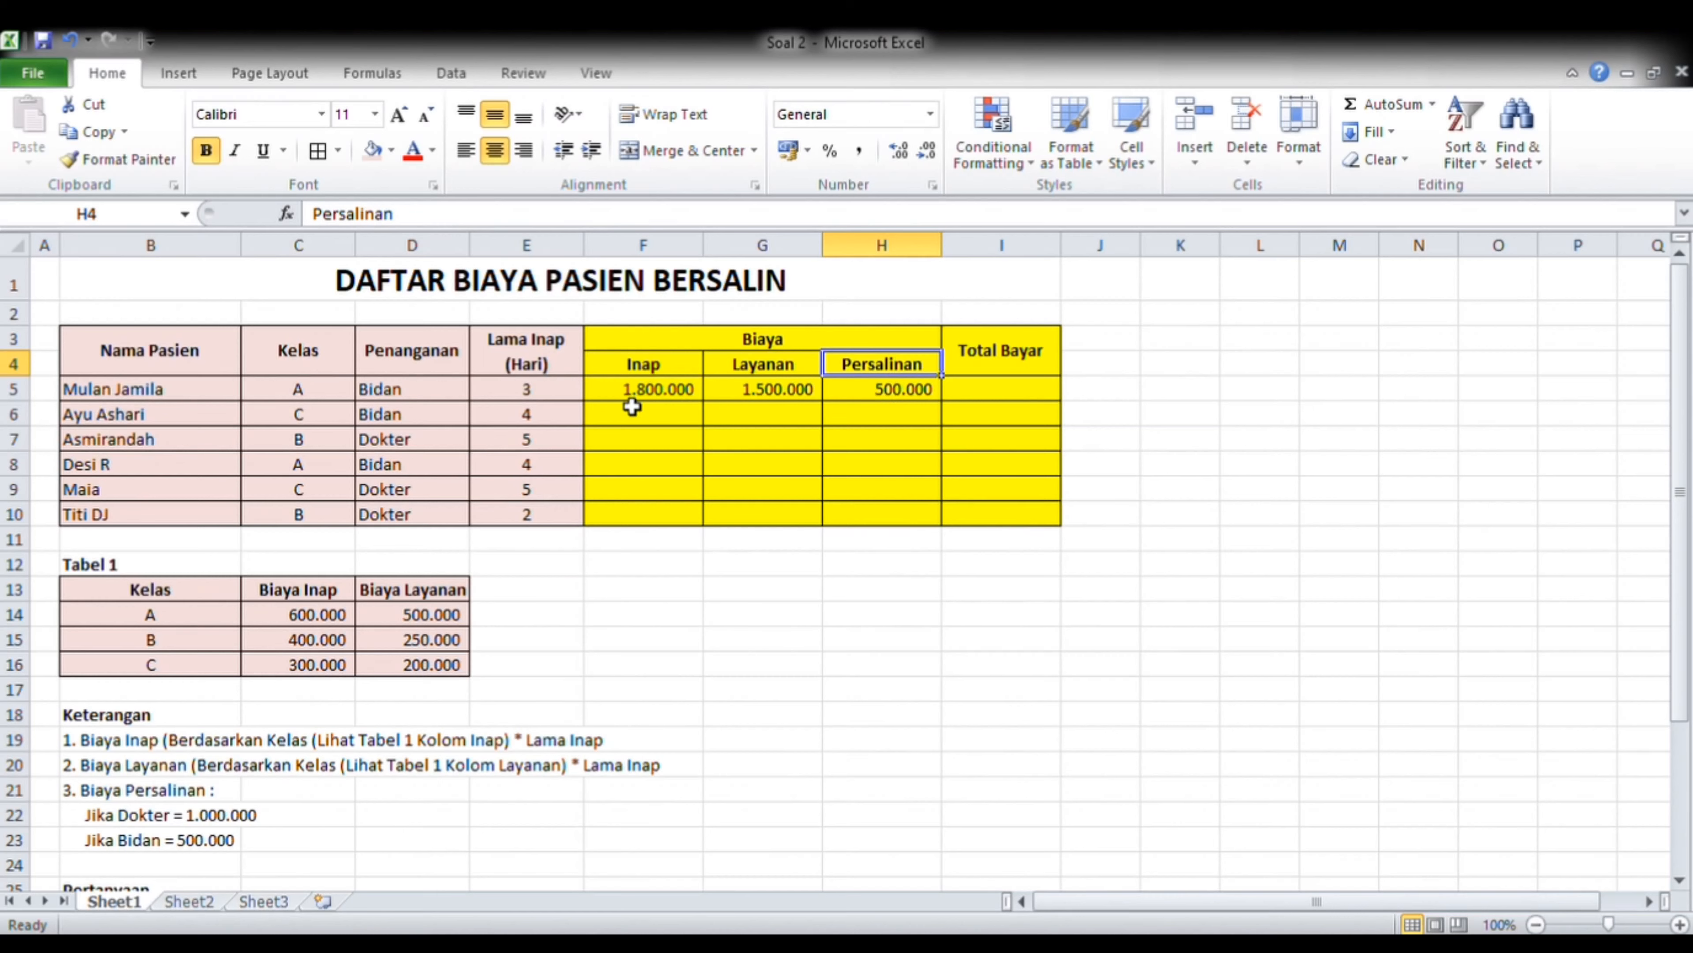
click(639, 373)
click(765, 376)
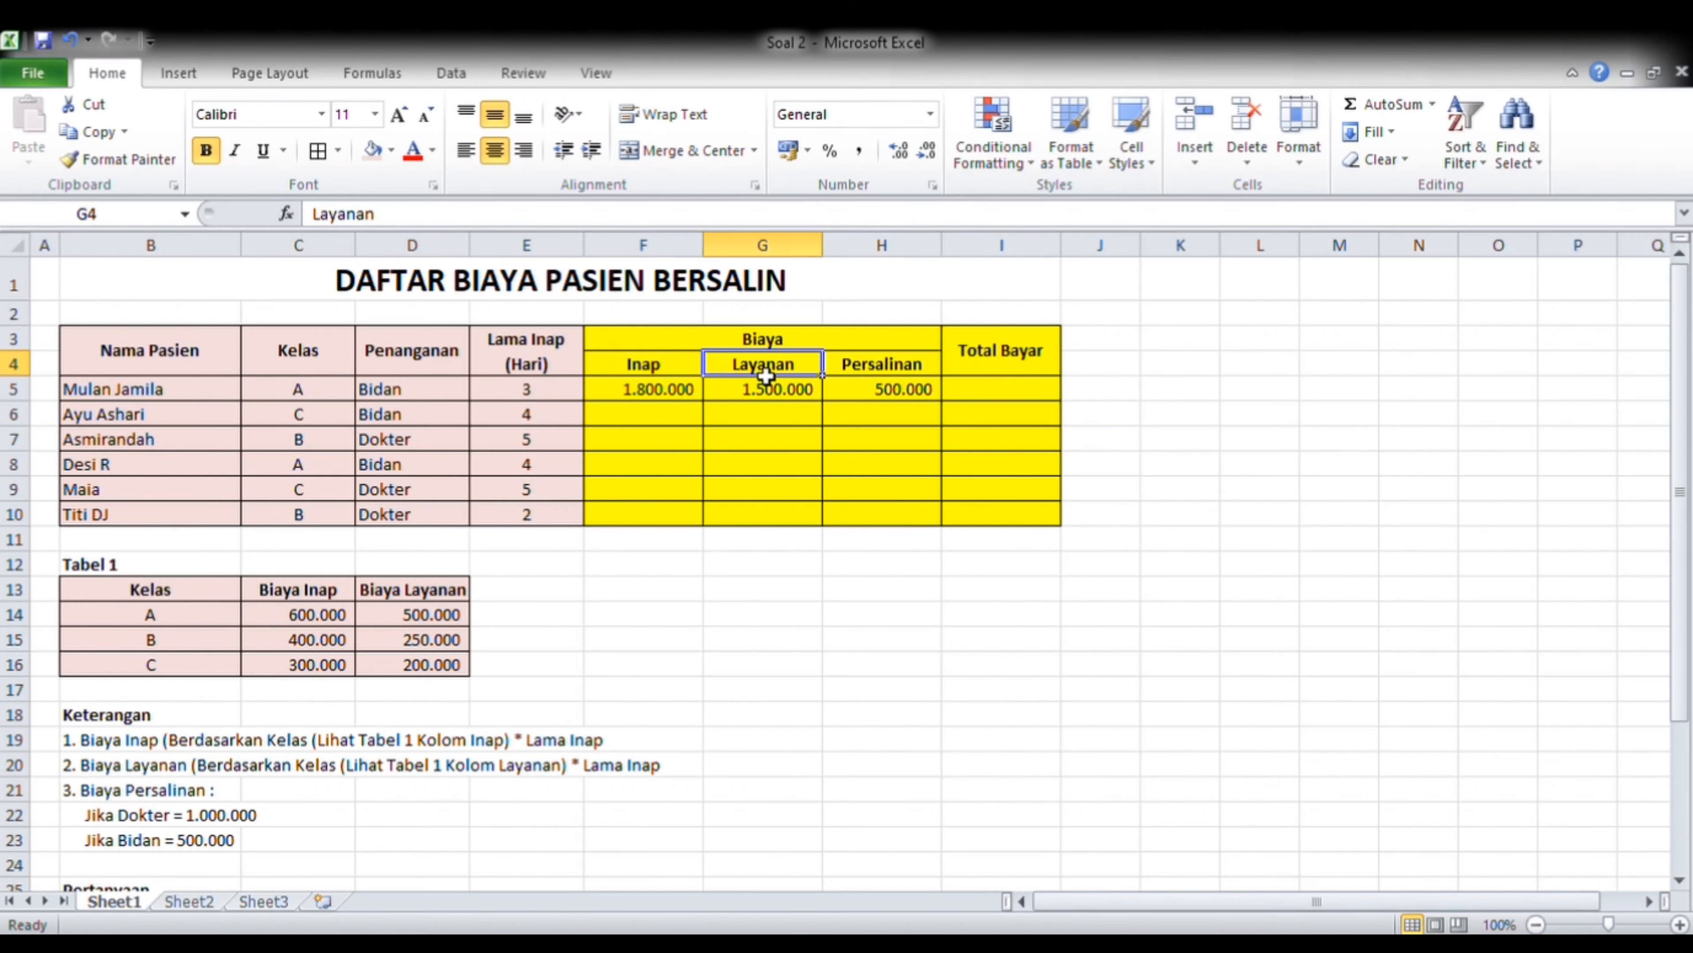
click(890, 372)
- Enter the formula =F5+G5+H5 in the Total Bayar cell I5
click(990, 393)
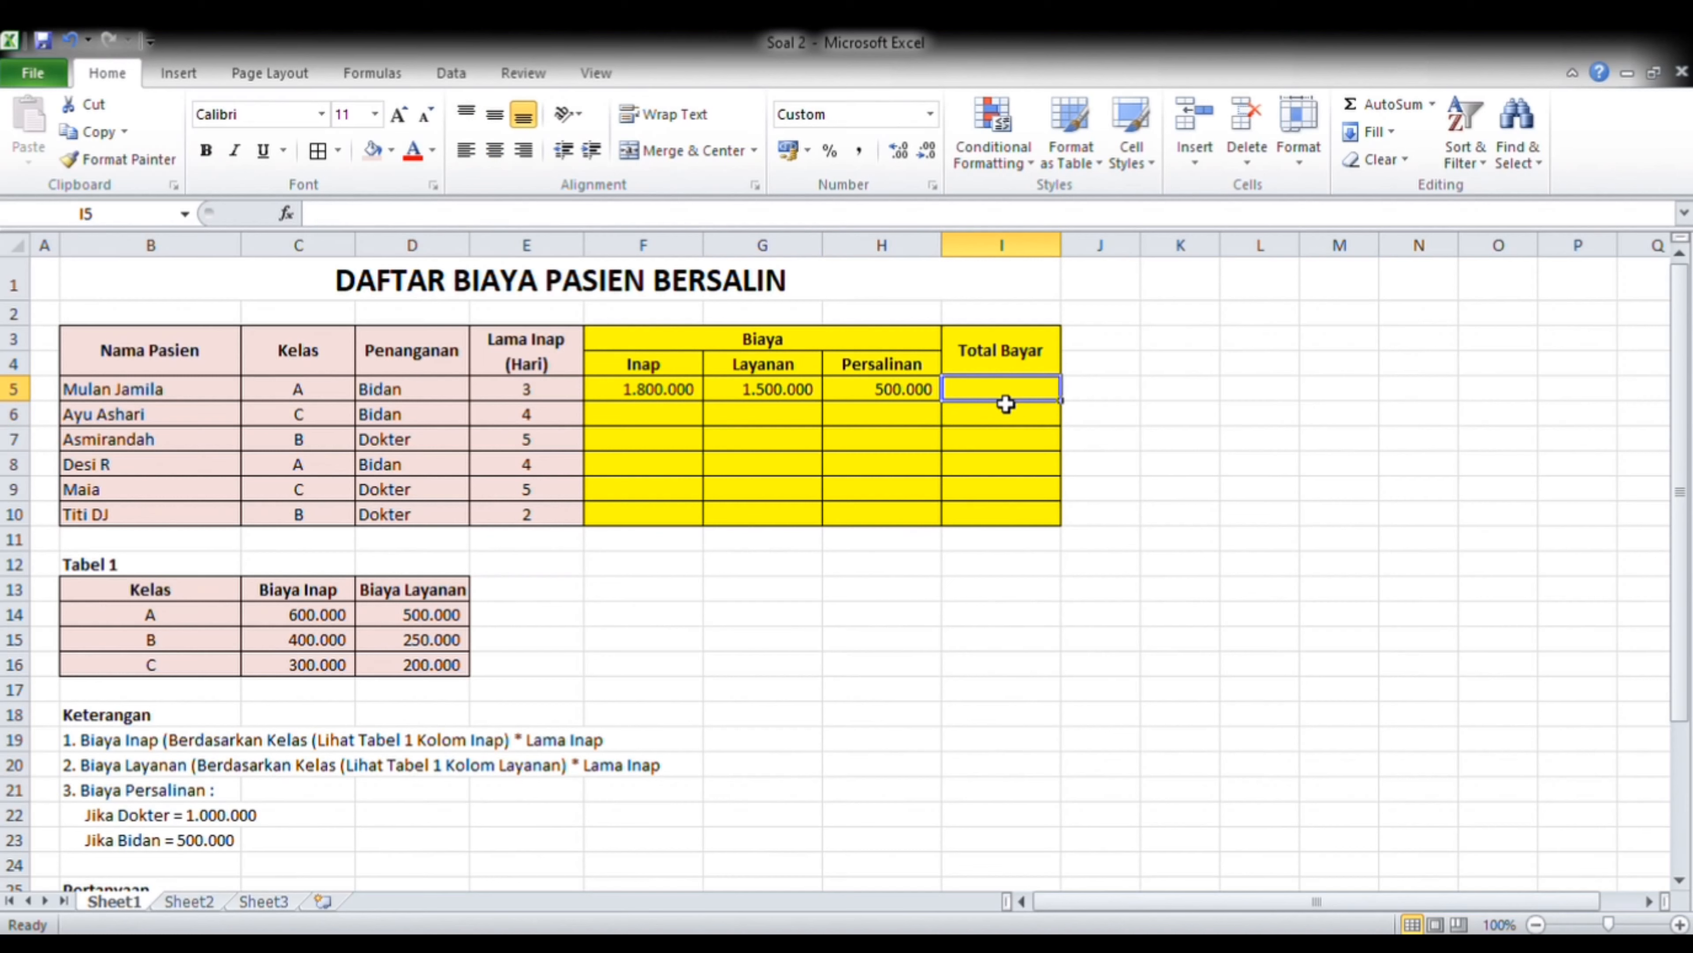
text(=)
click(653, 392)
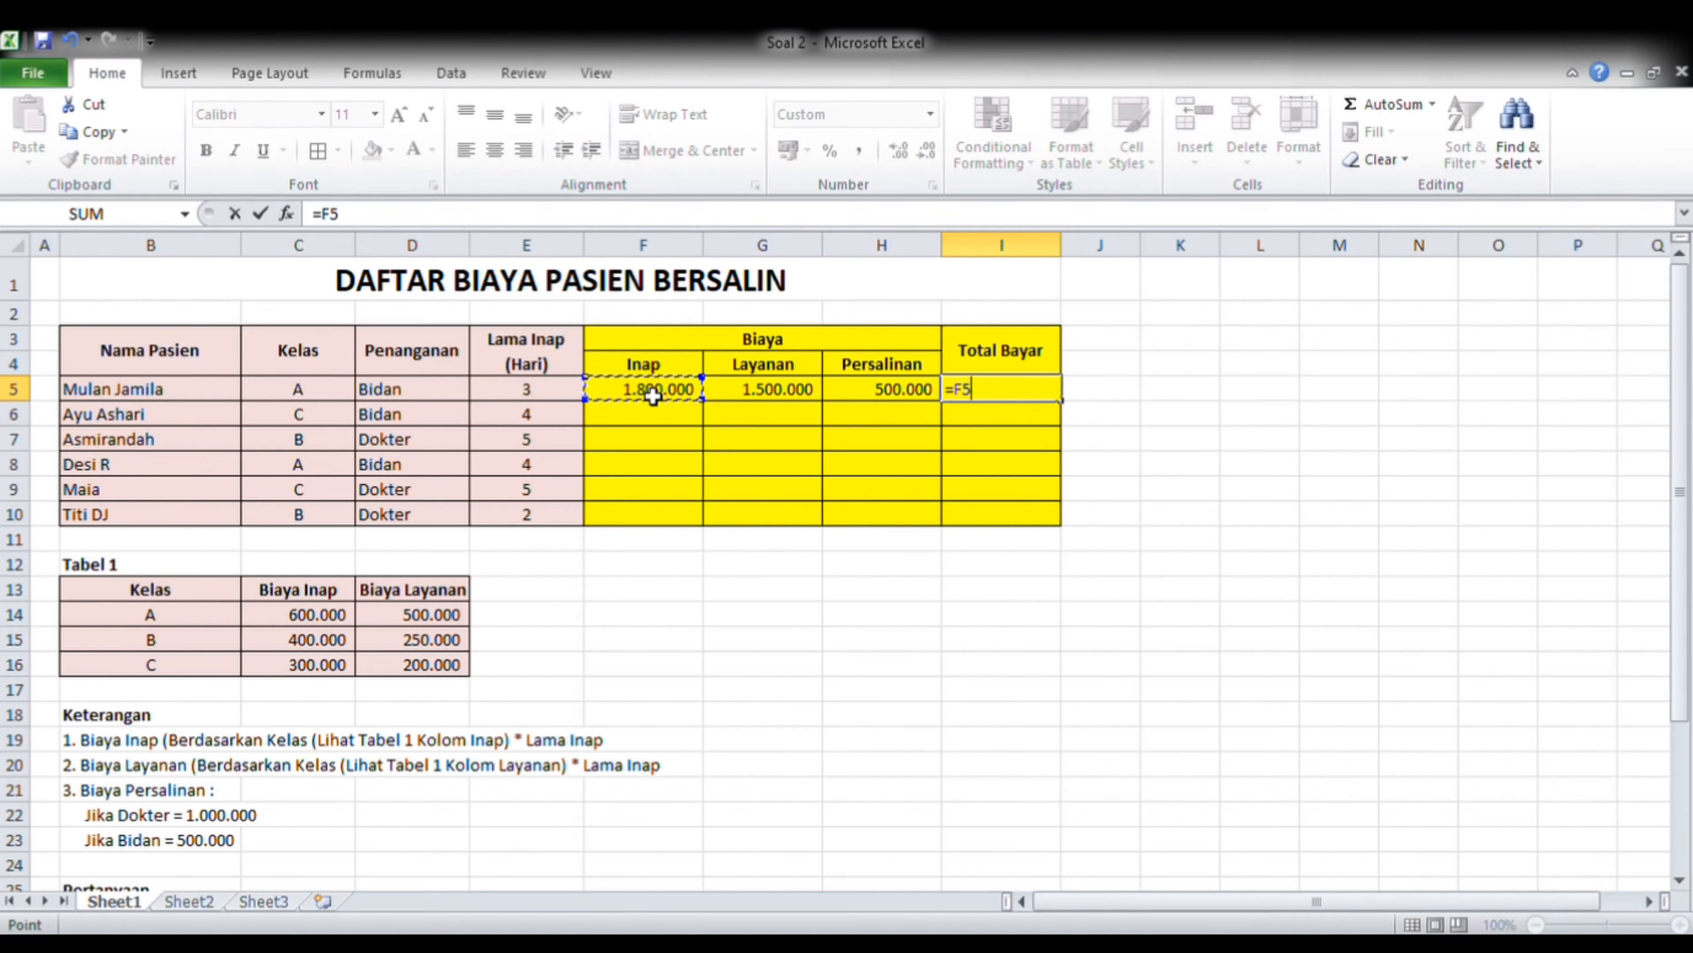
text(+)
click(740, 392)
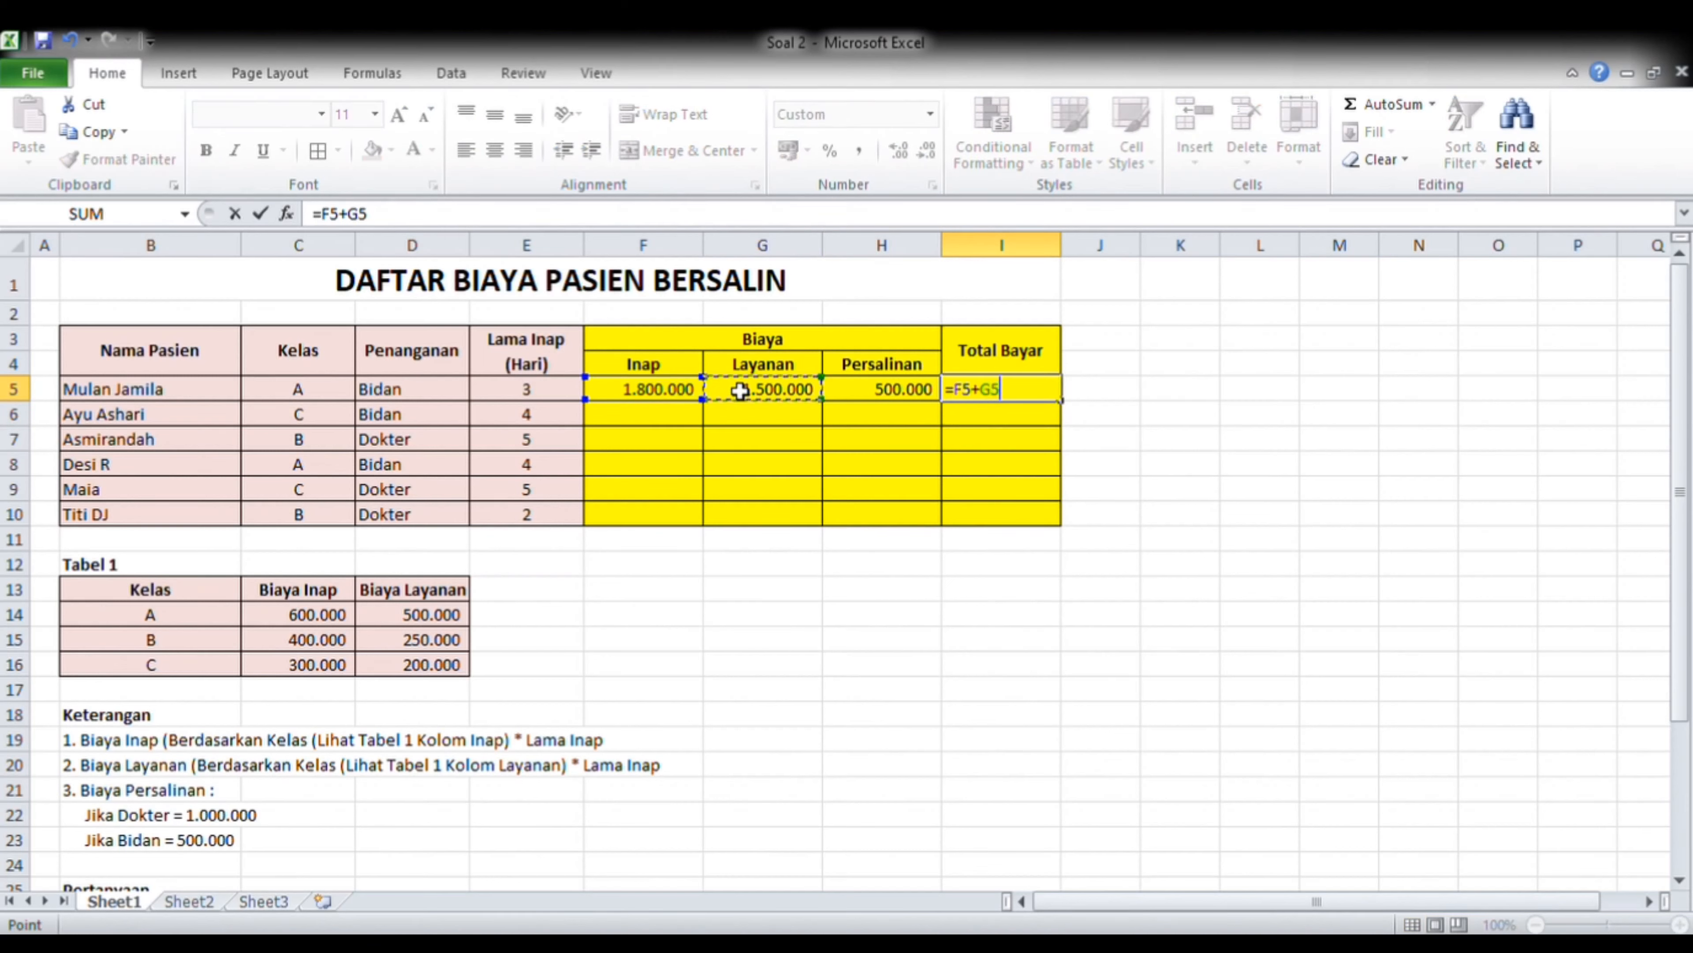
text(+)
click(892, 399)
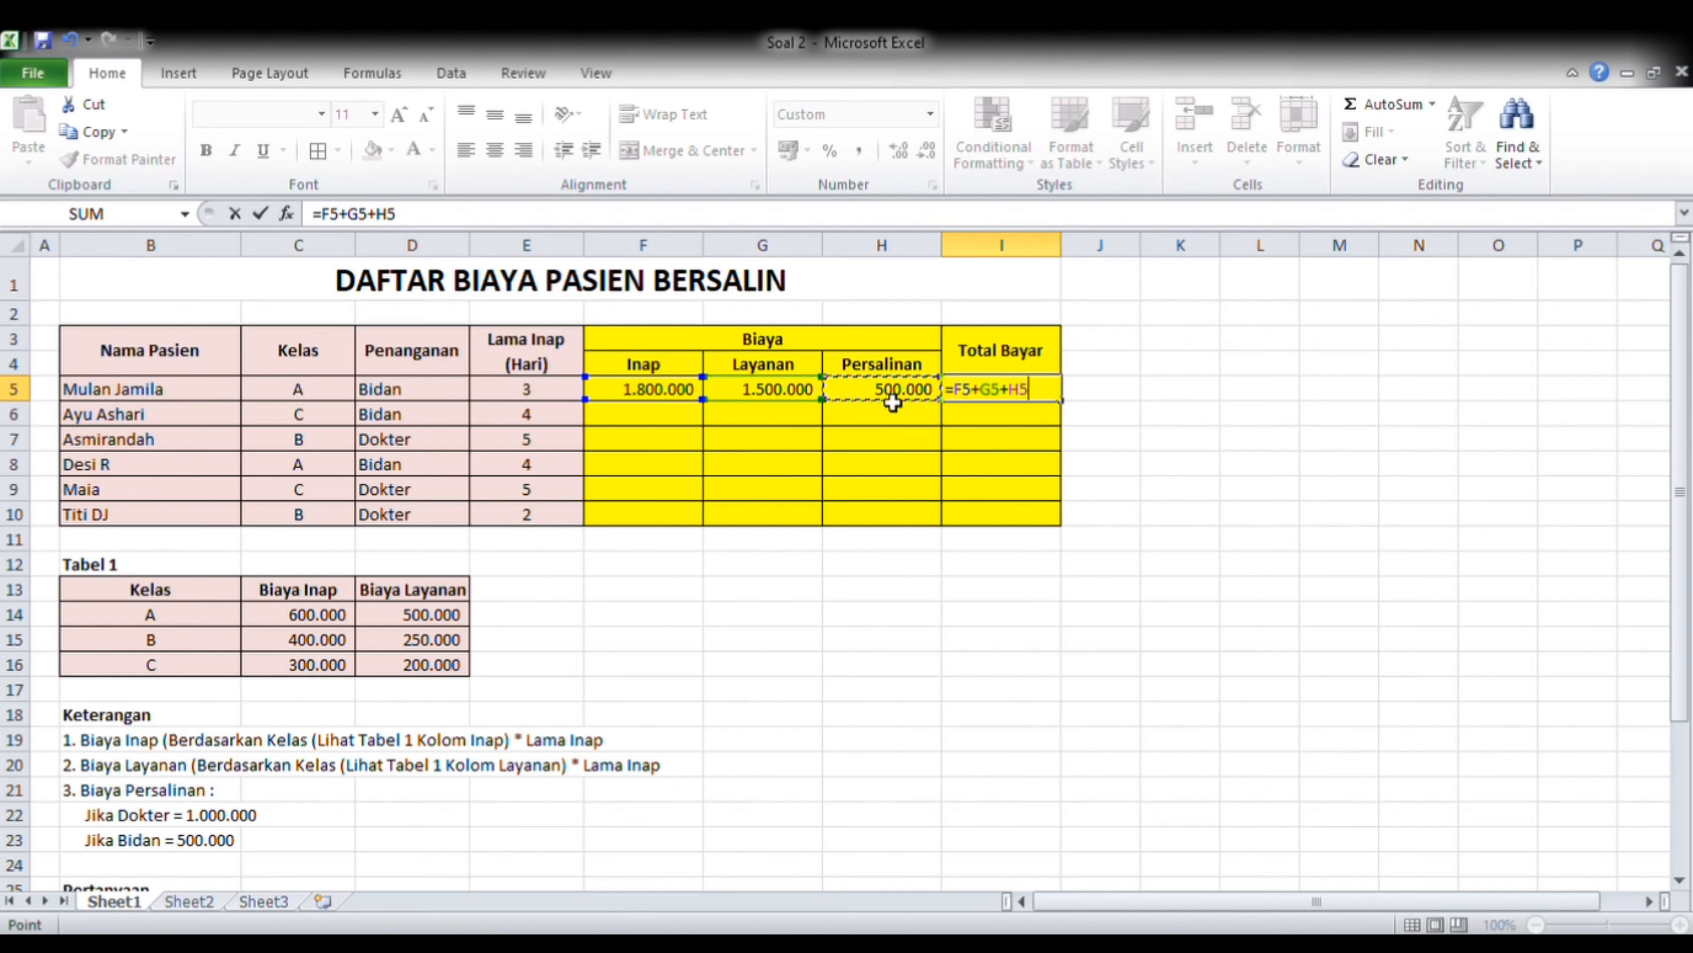
key(Return)
key(Up)
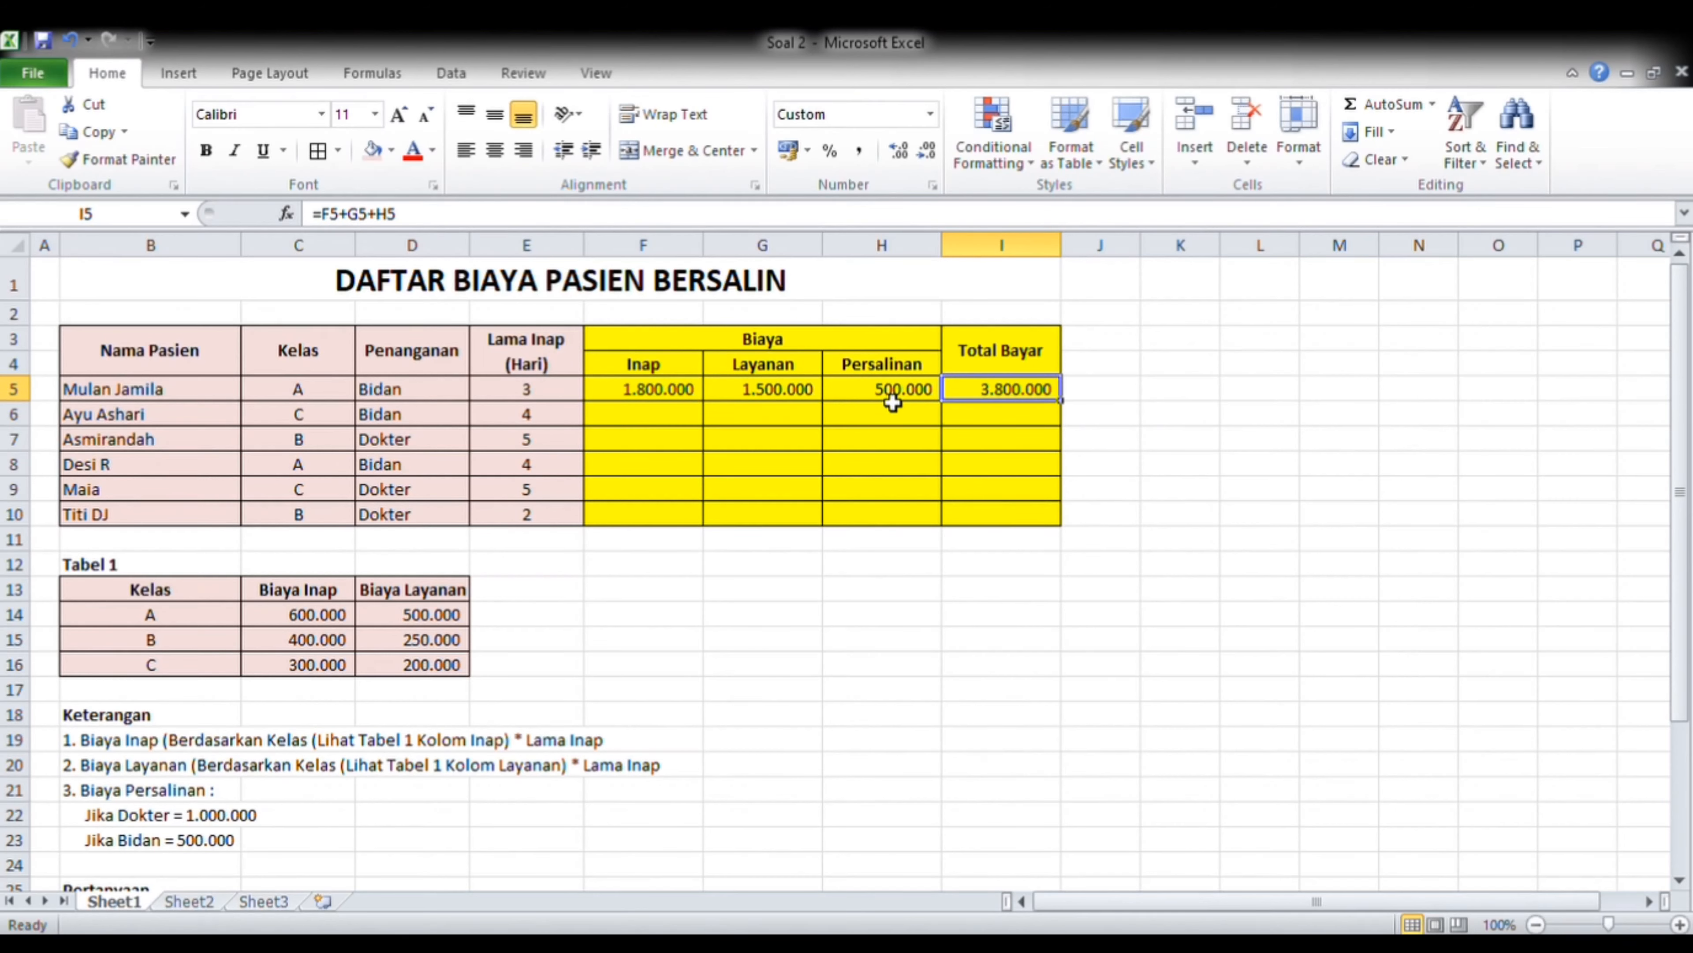
- Replace the Total Bayar formula in I5 with a SUM over the range F5:H5
text(=sum()
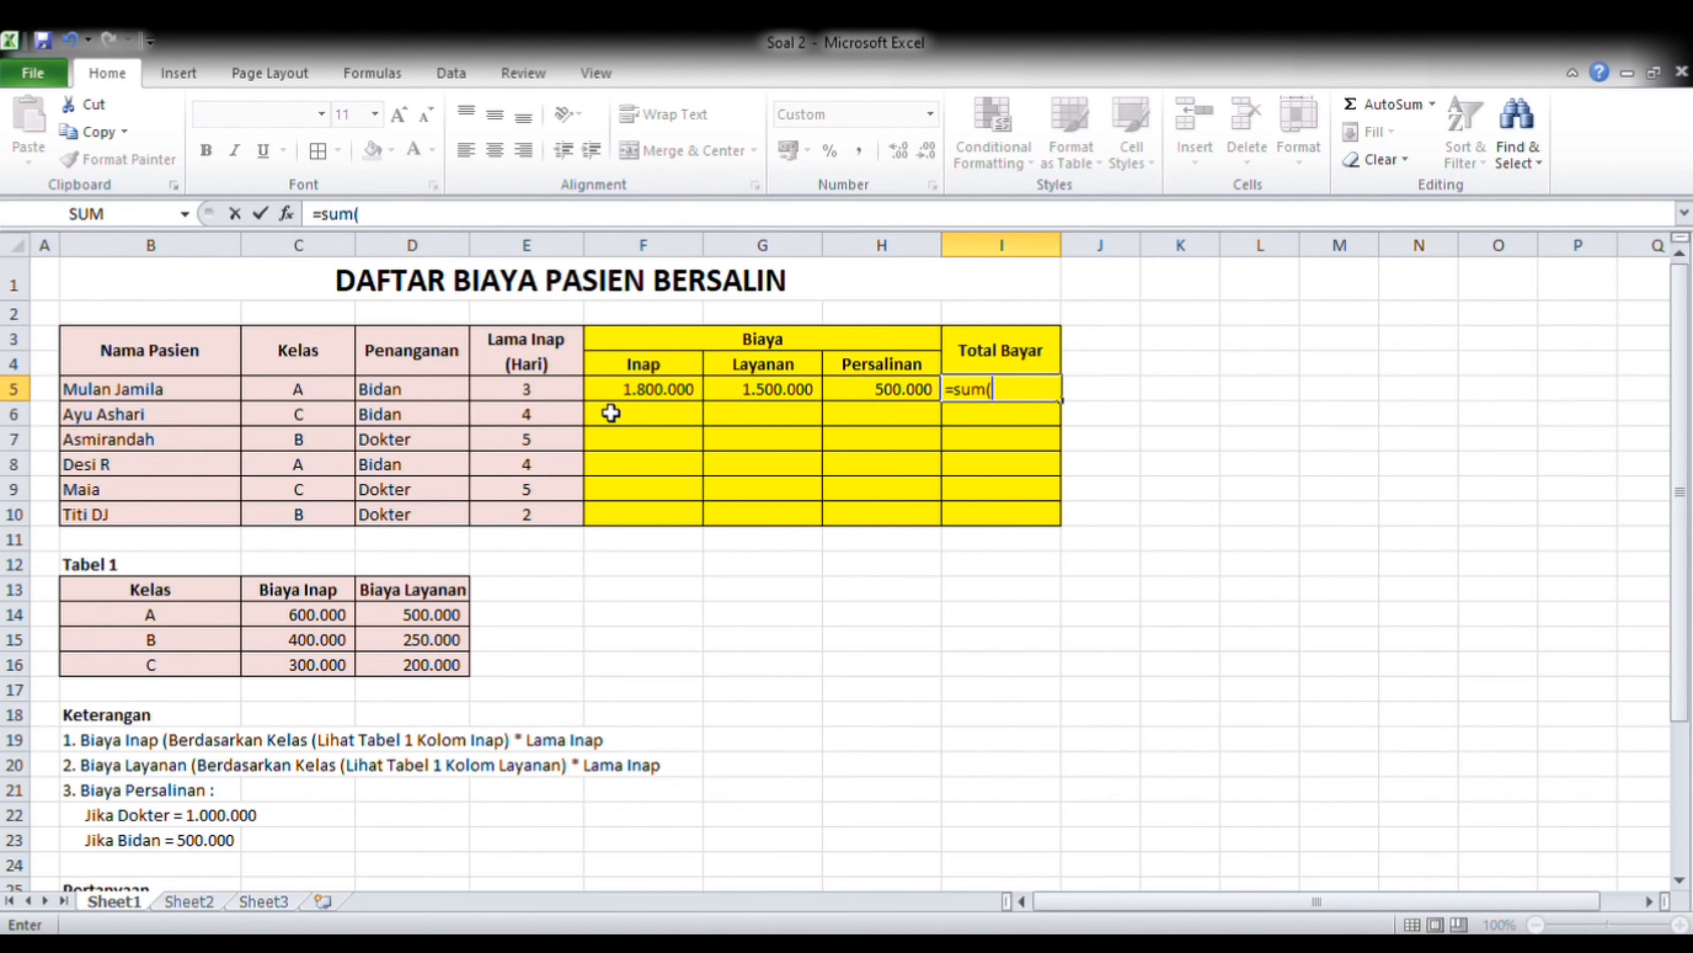
click(657, 398)
drag(662, 398, 863, 393)
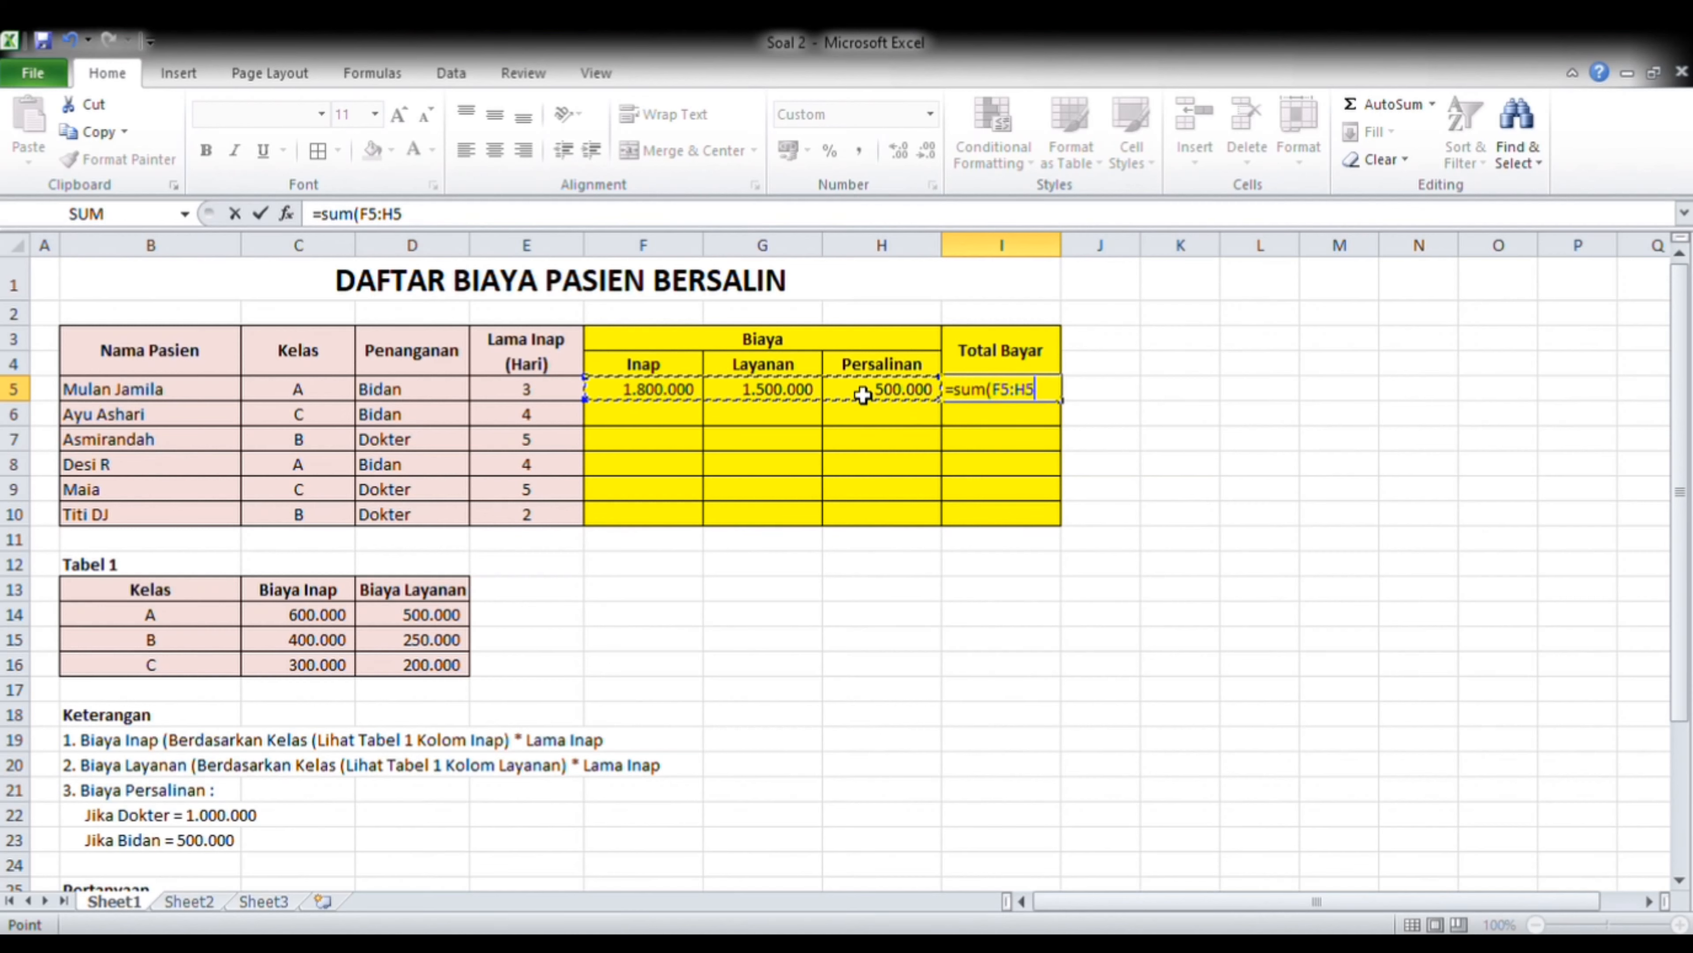
key(ctrl+Return)
- Review the row 5 formulas across the Inap, Layanan, Persalinan and Total Bayar cells
key(Left)
key(Left)
key(Left)
key(Right)
key(Right)
key(Right)
key(Left)
key(Left)
key(Left)
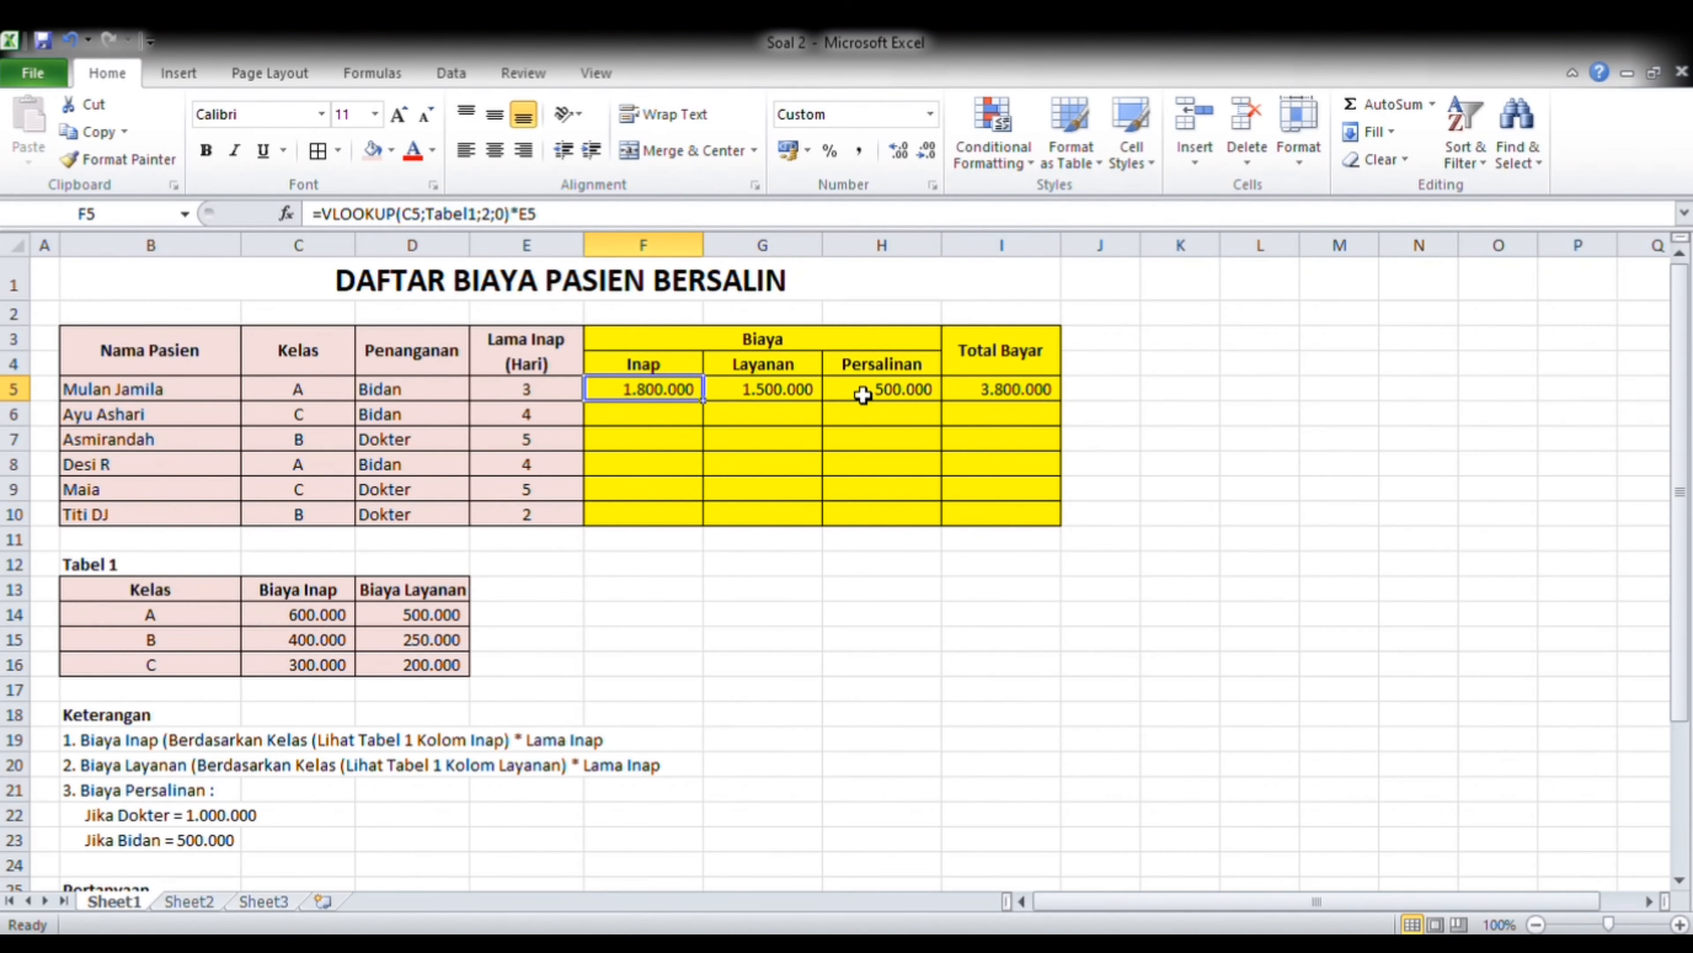
key(Right)
key(Right)
key(Right)
key(Left)
key(Left)
key(Left)
key(Right)
key(Left)
key(Left)
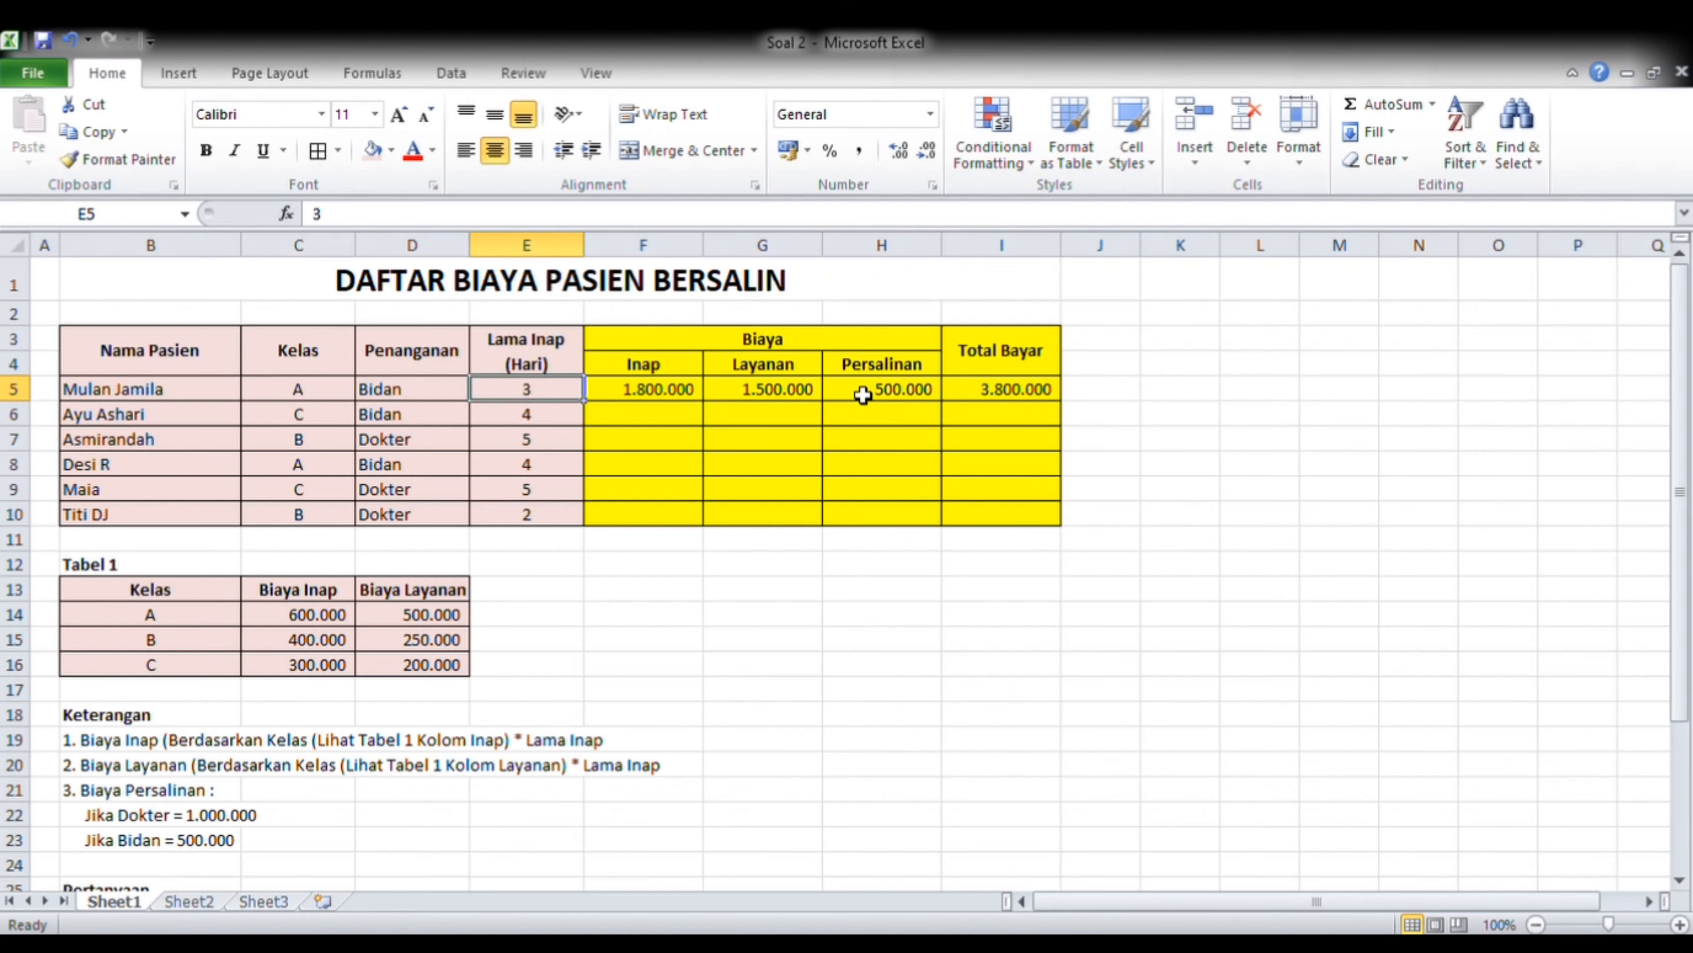
key(Down)
key(Right)
key(Up)
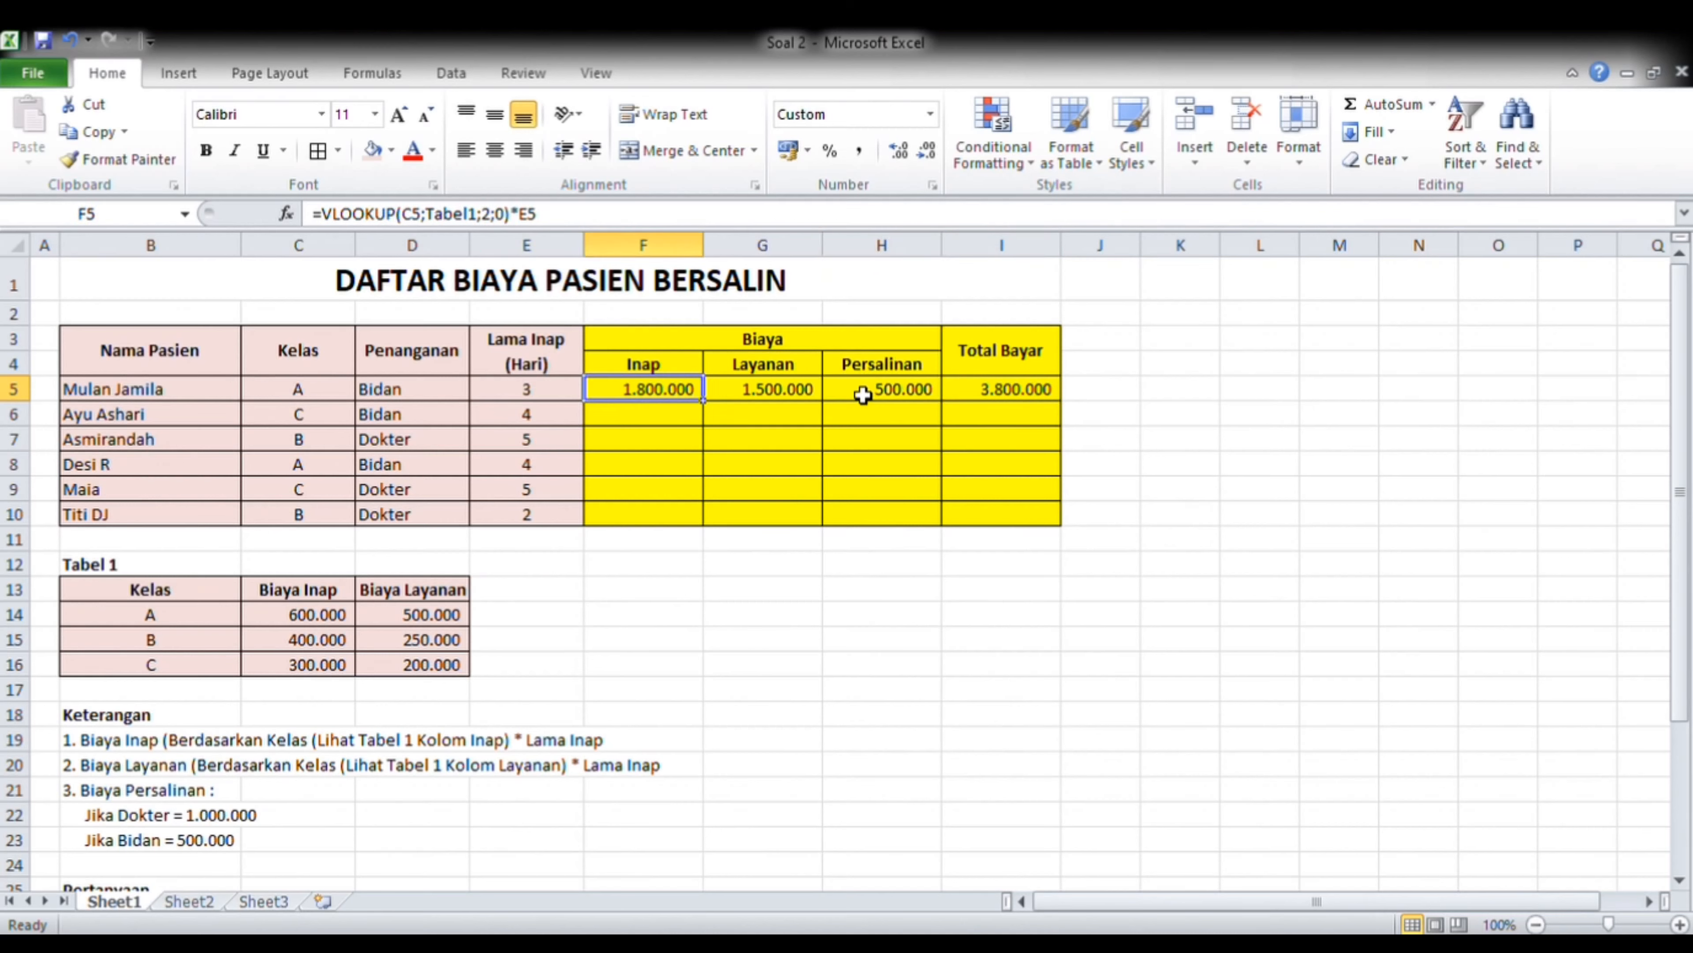
- Fill the four formulas in F5:I5 down through row 10 to complete the cost columns for all patients
drag(652, 393, 1040, 398)
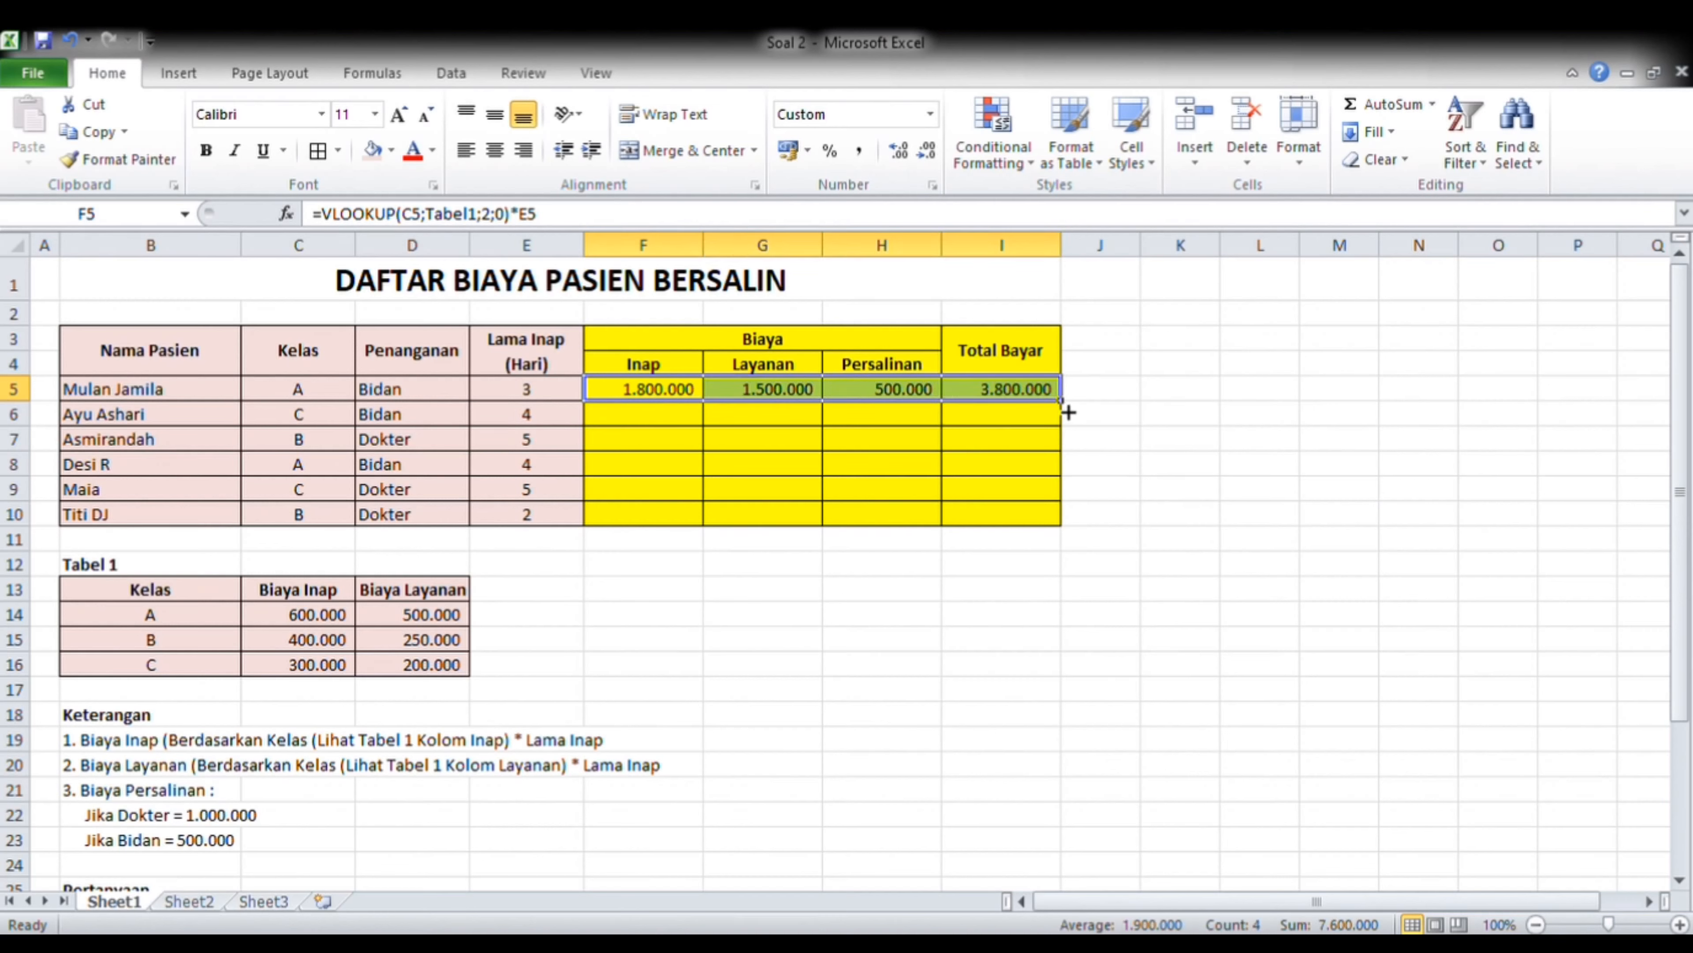
drag(1071, 408, 1064, 528)
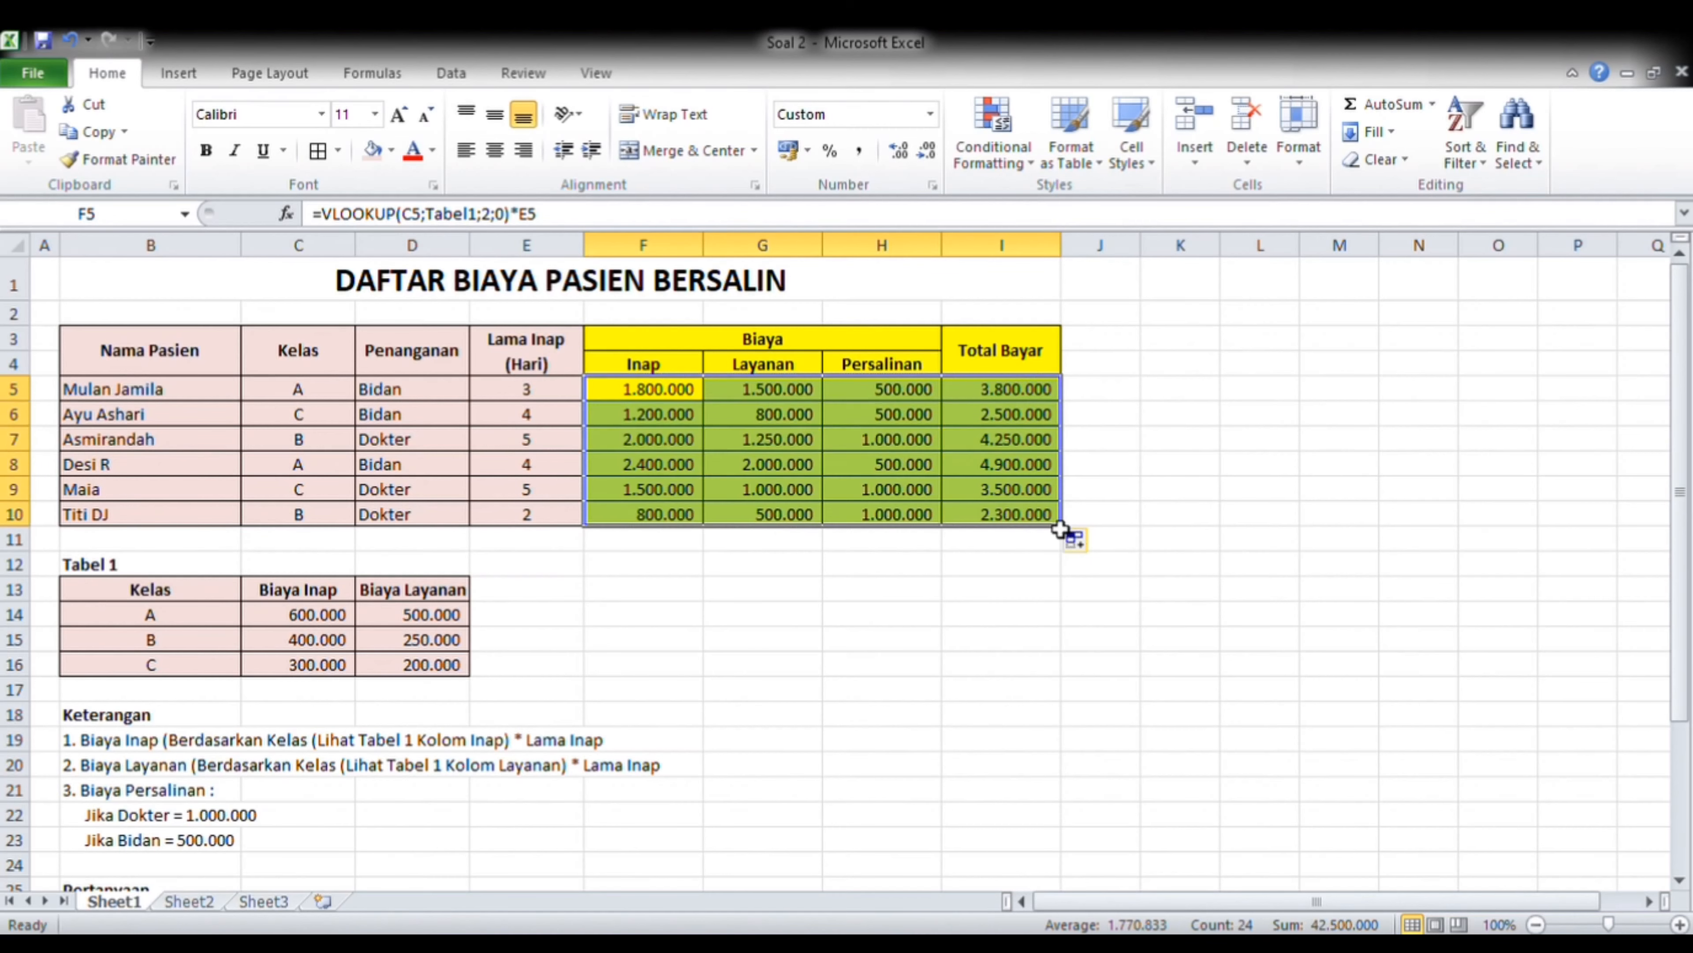
click(940, 567)
- Check the filled Inap, Layanan, Persalinan and Total Bayar cells, examining the row 5 formulas and the Total Bayar formula in I10
click(692, 395)
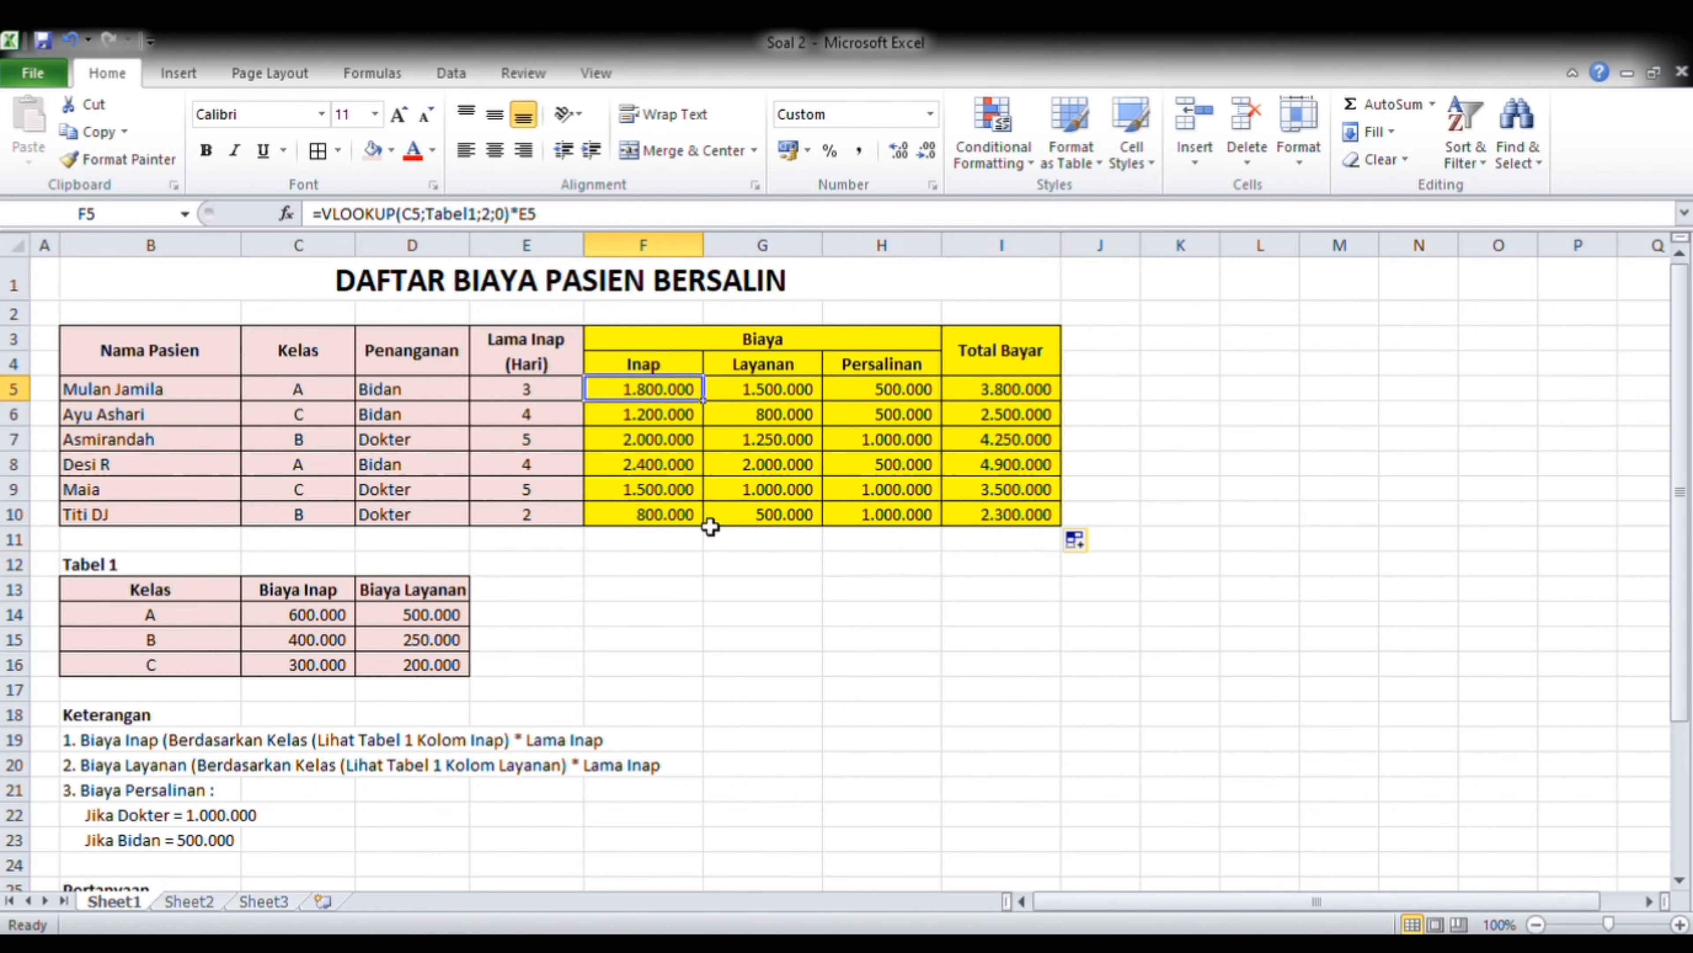
drag(700, 536, 760, 523)
click(1012, 512)
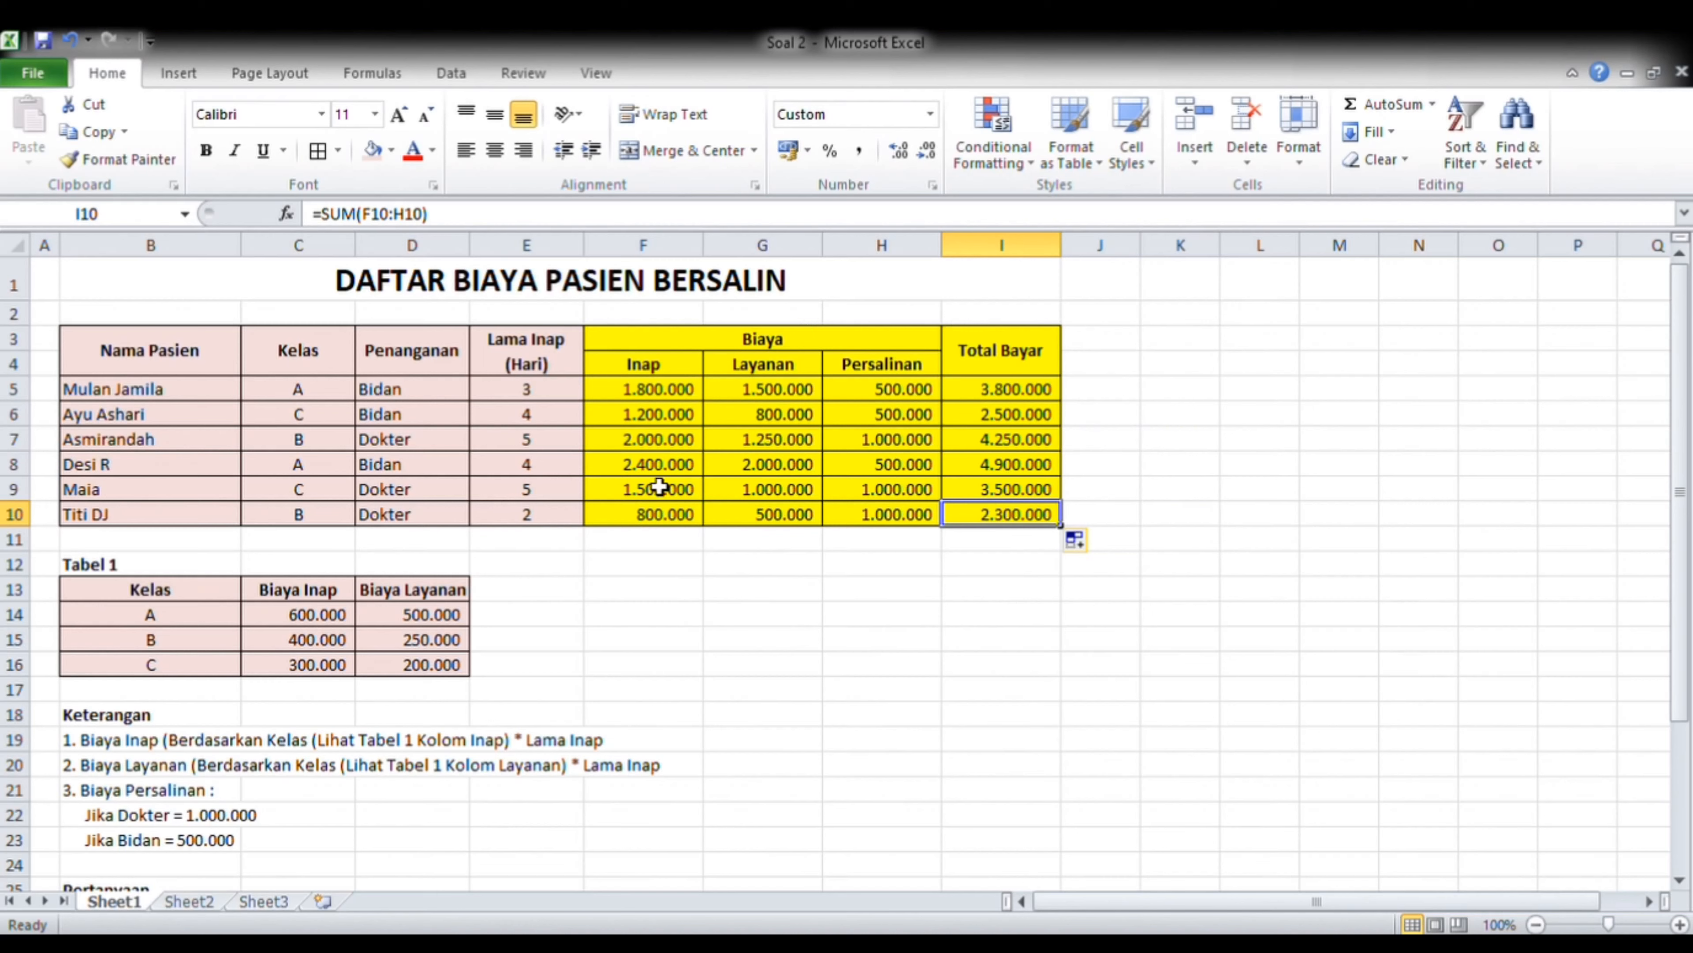
click(651, 397)
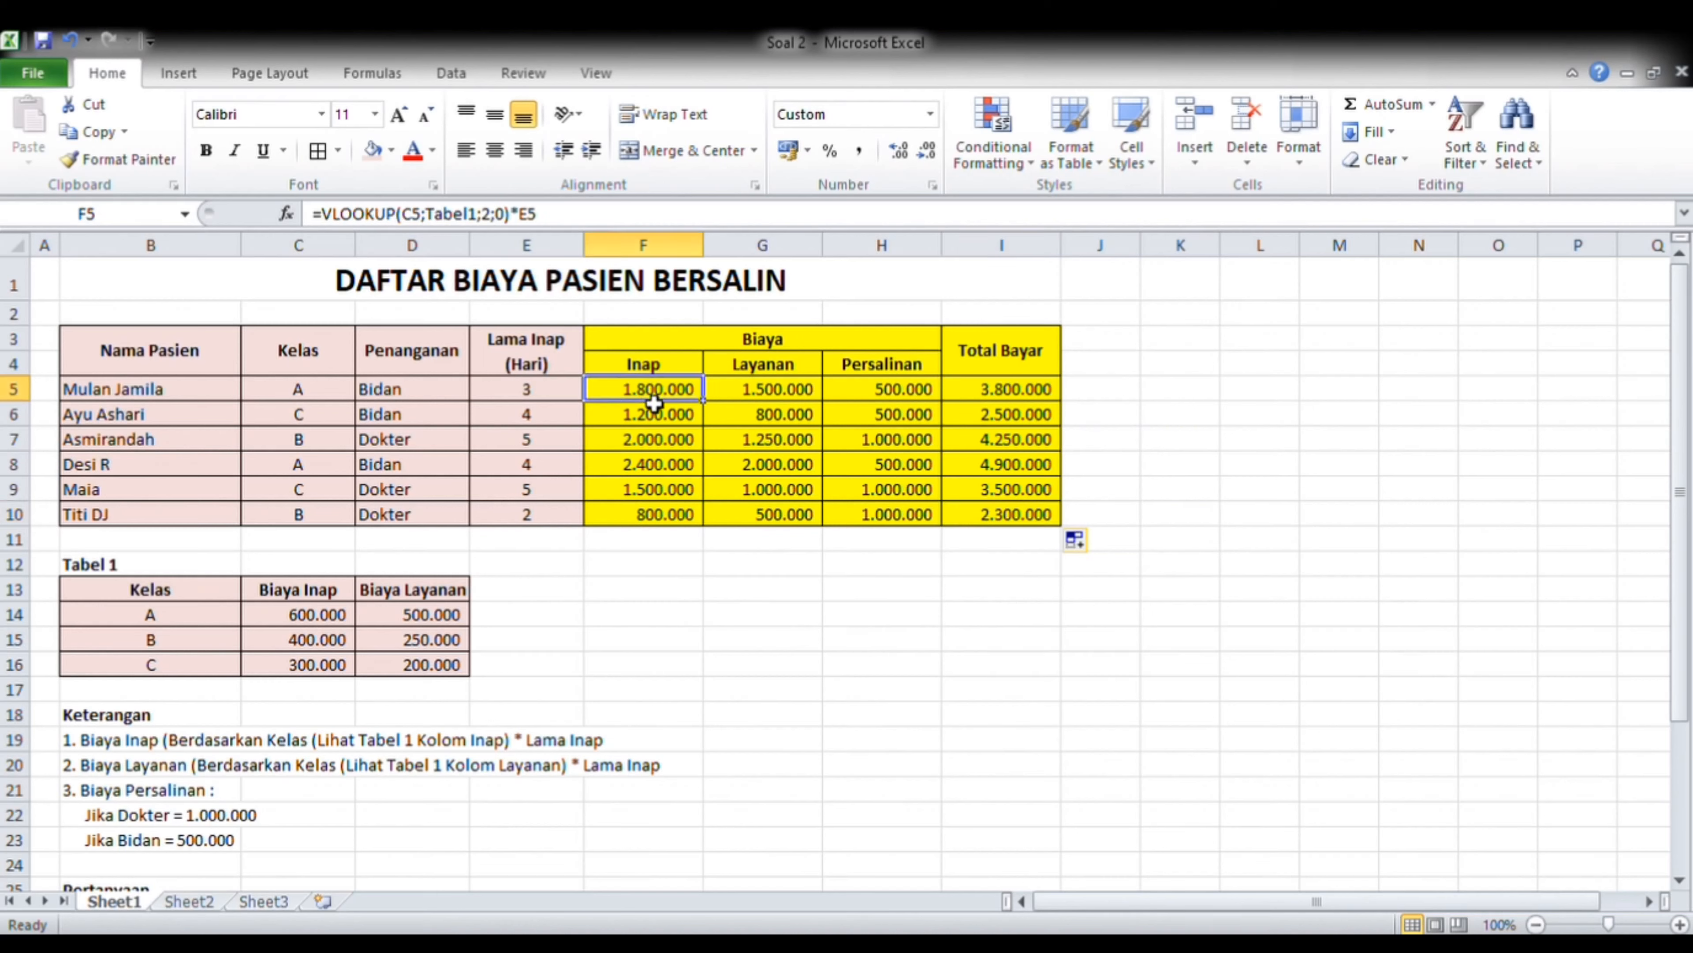
click(788, 399)
click(906, 395)
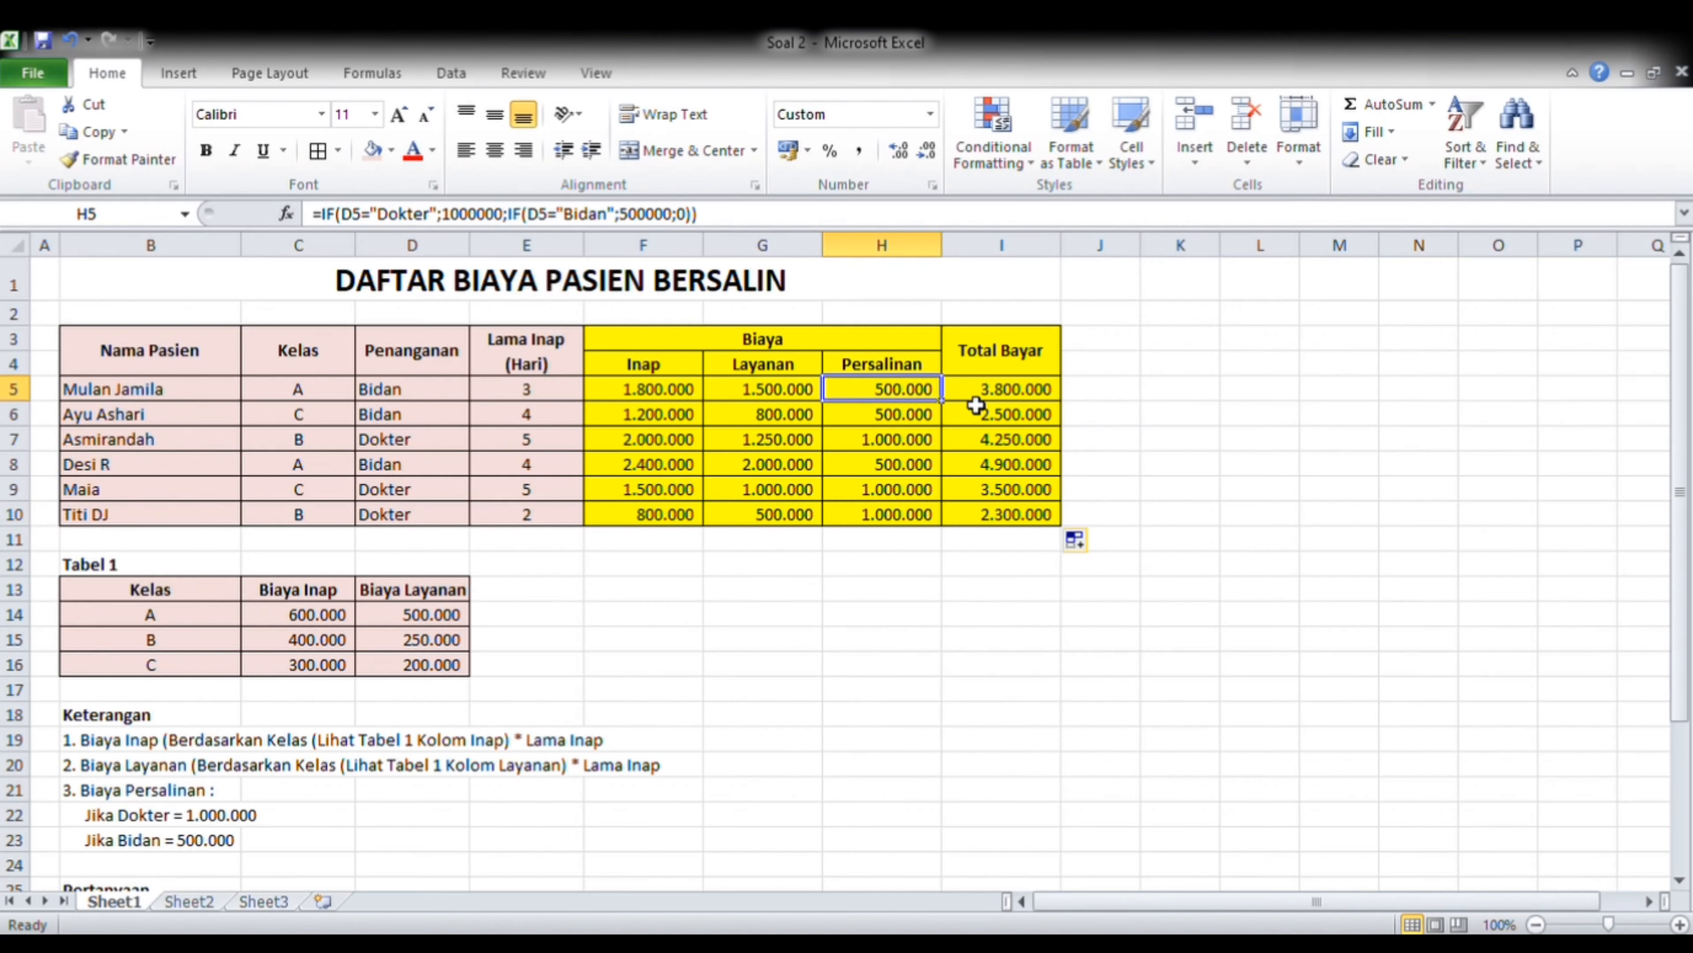
click(1004, 404)
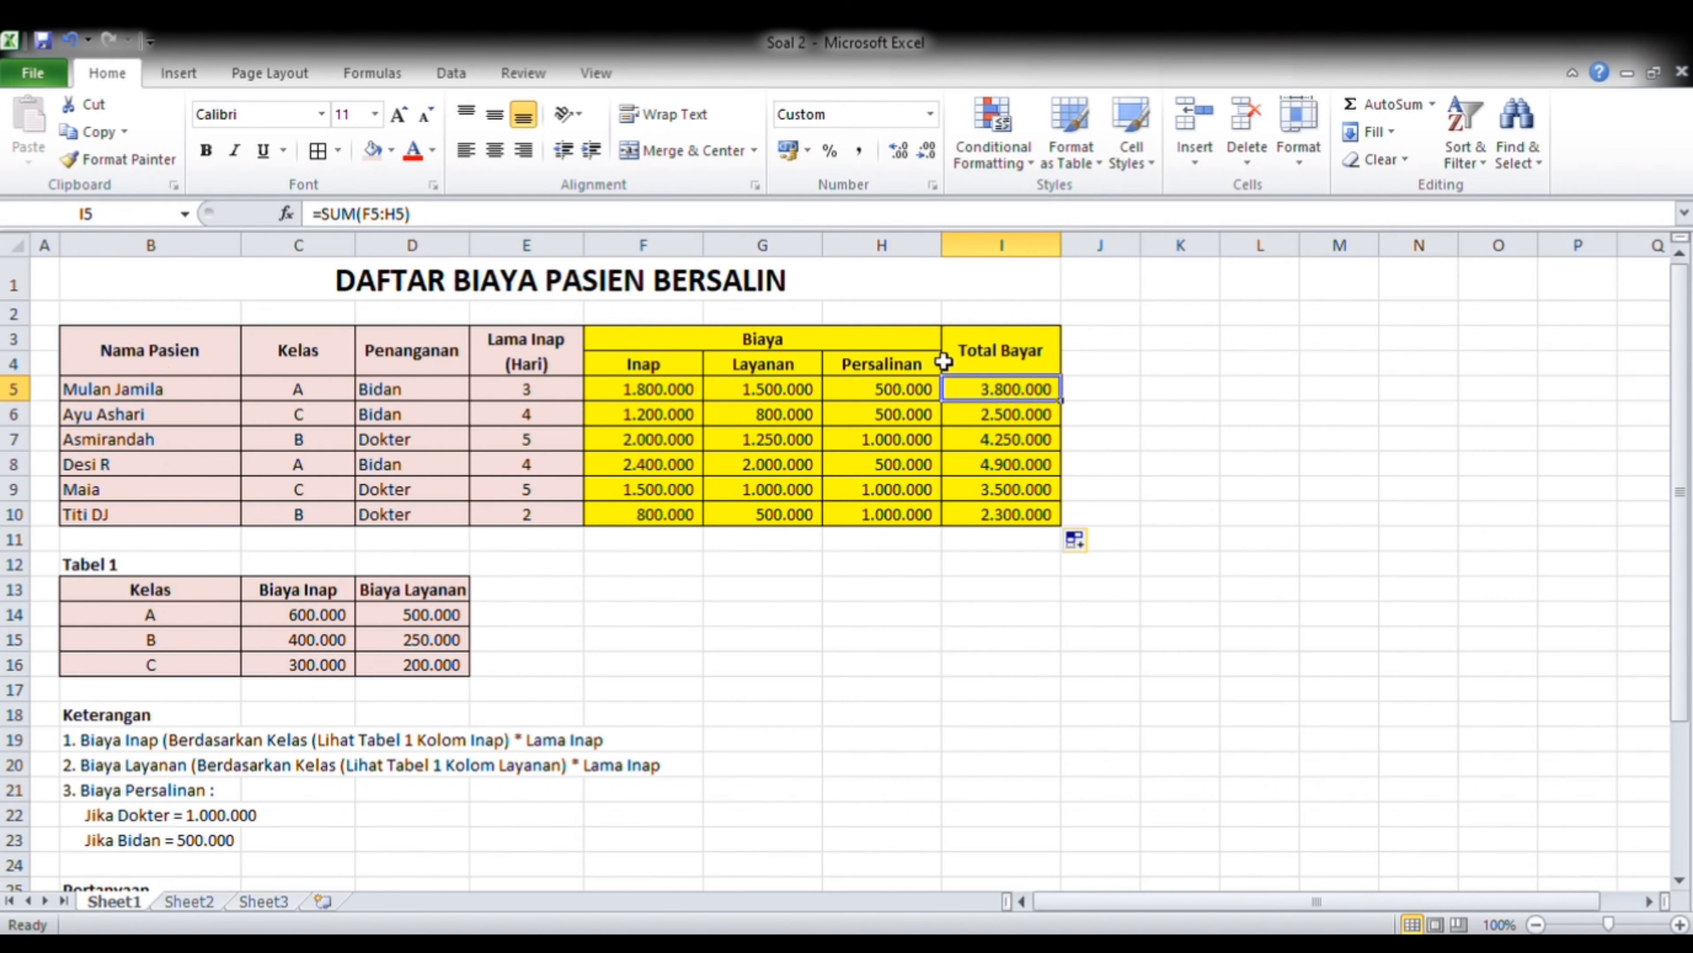
click(151, 354)
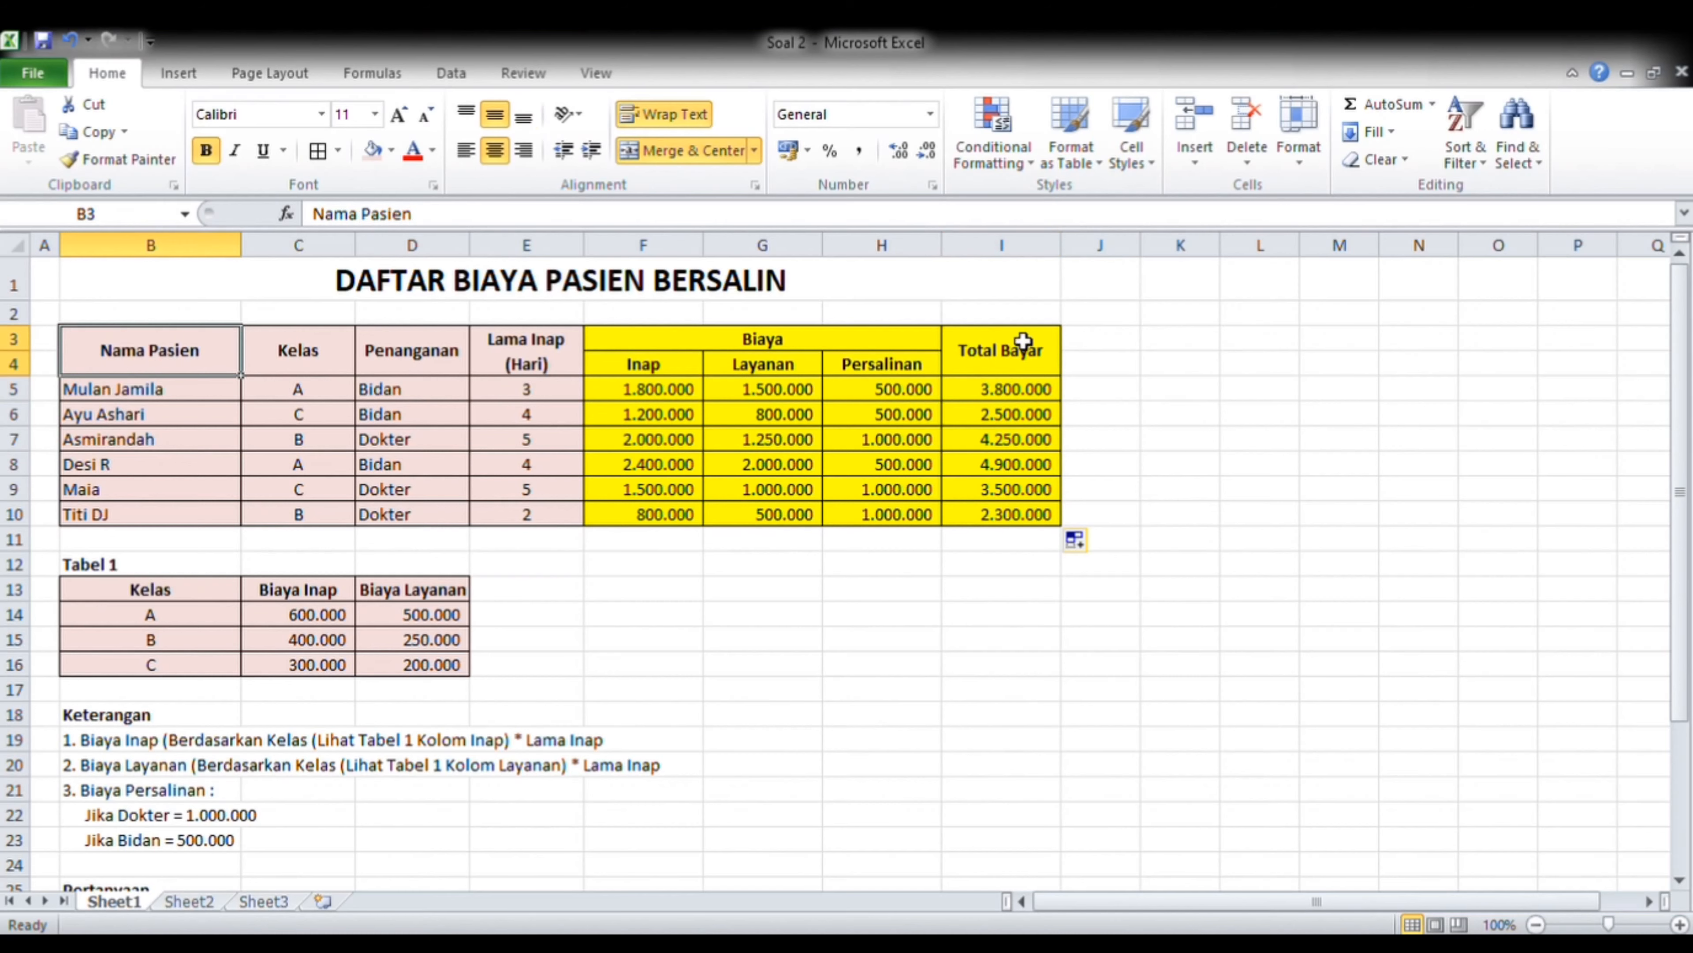